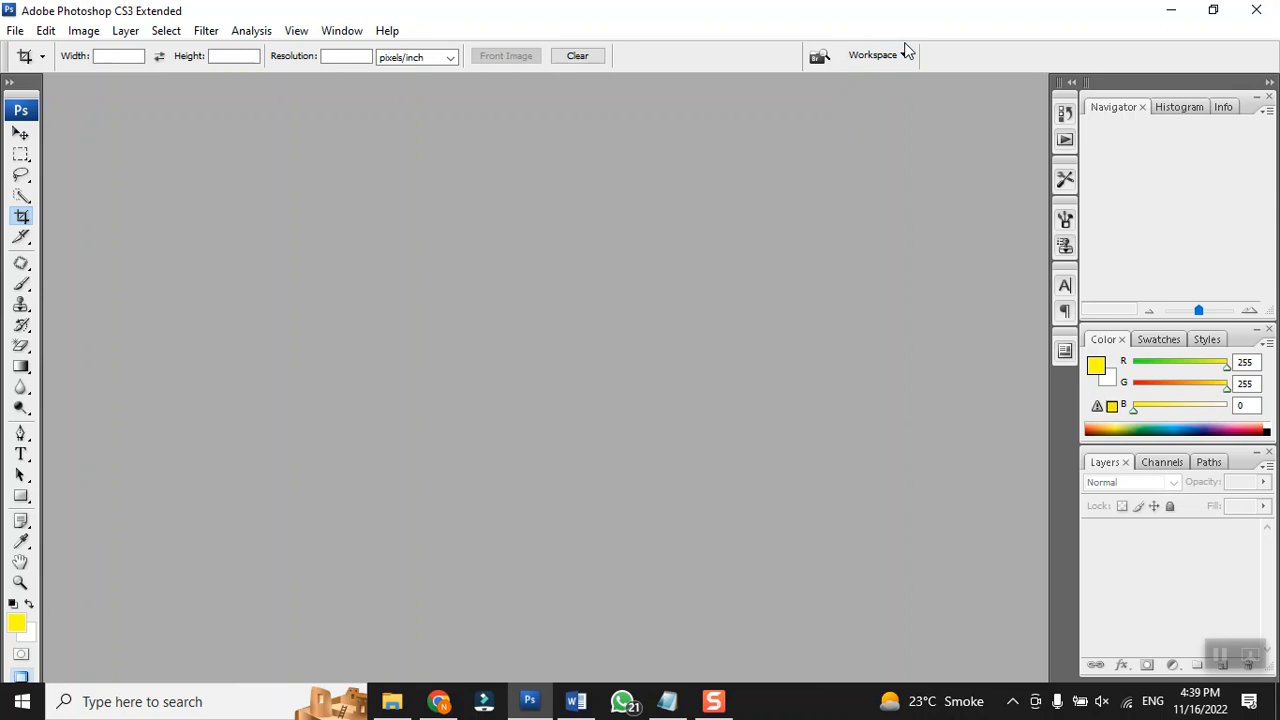
Step: Switch to Chrome and search Google for "youtube thumbnail size" in a new tab
click(442, 703)
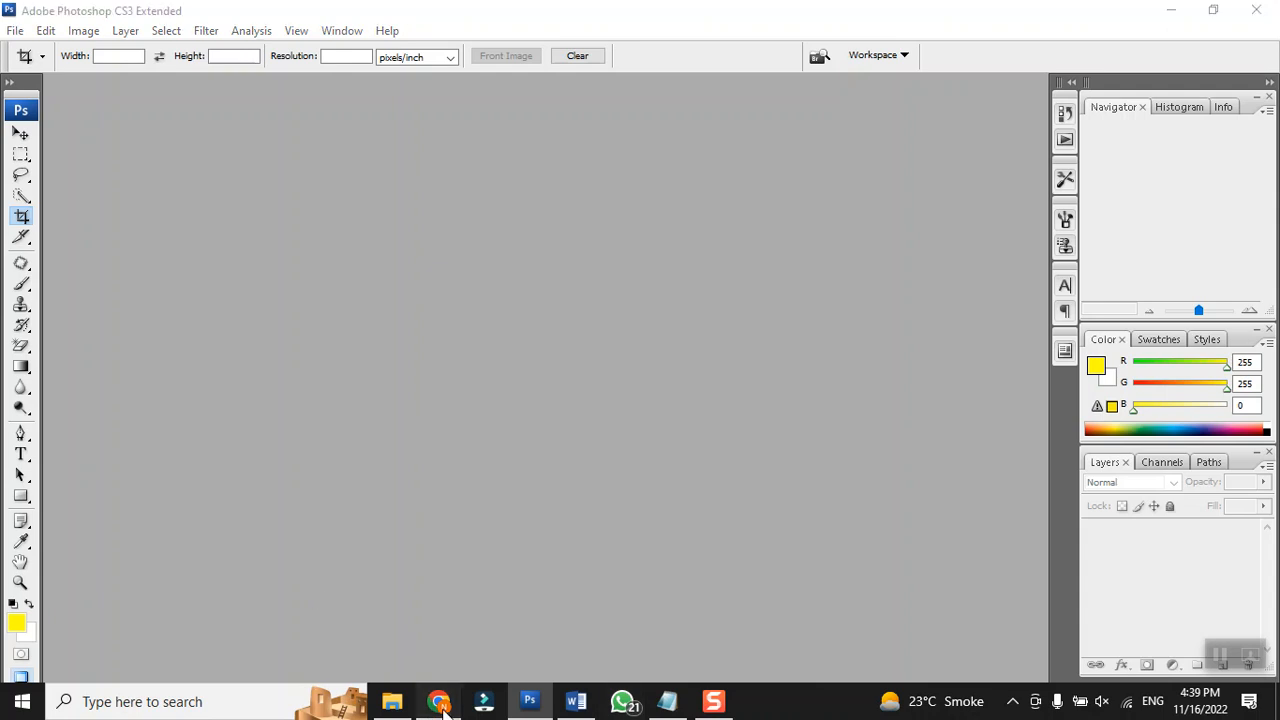
click(906, 16)
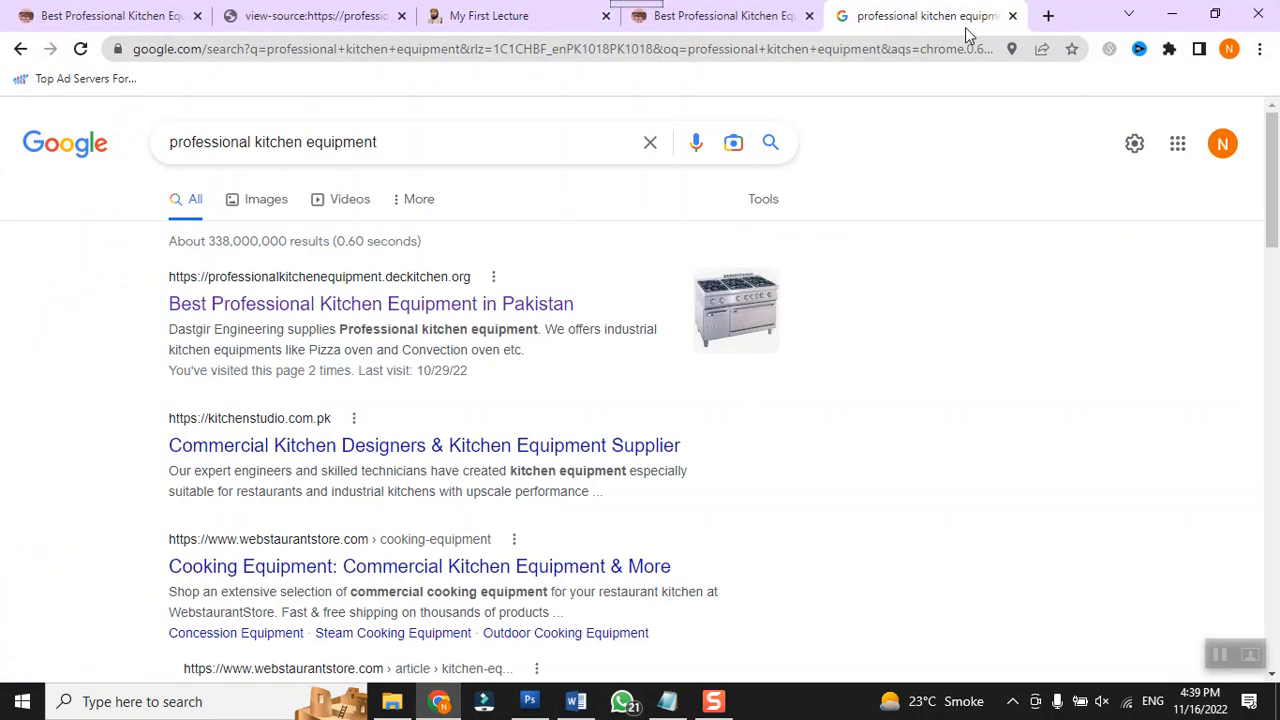
click(1048, 16)
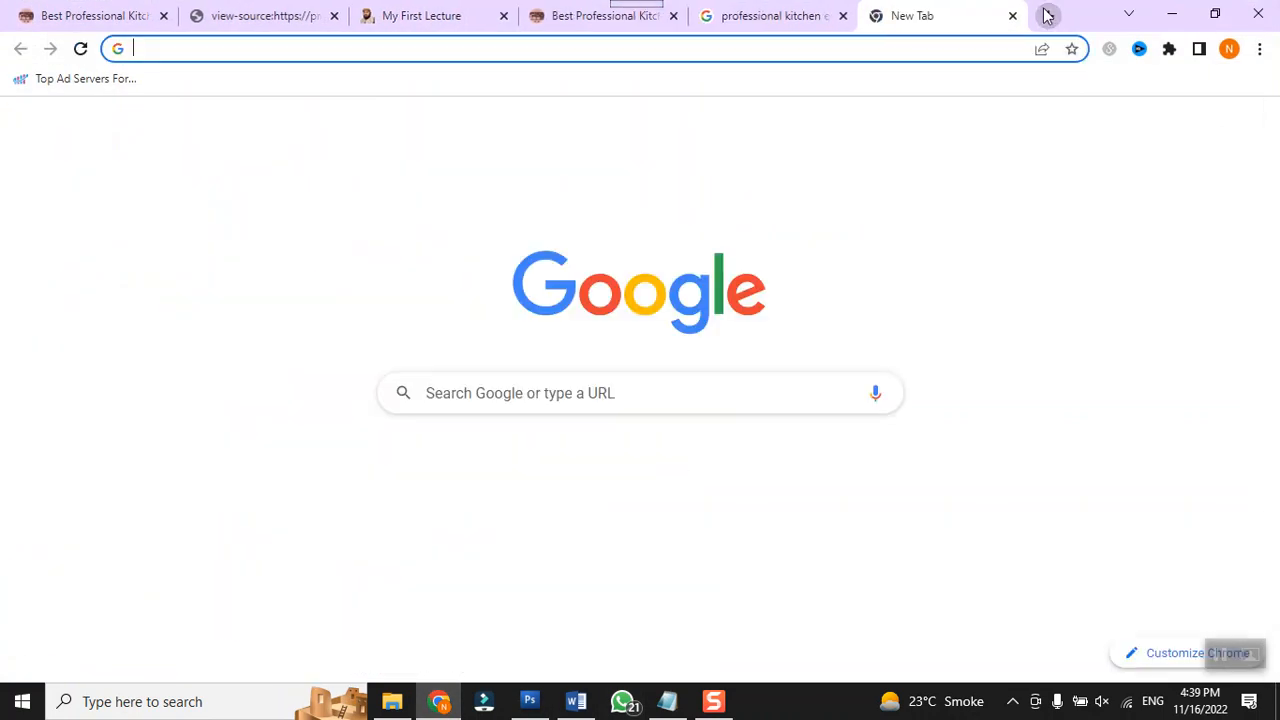
text(youtube )
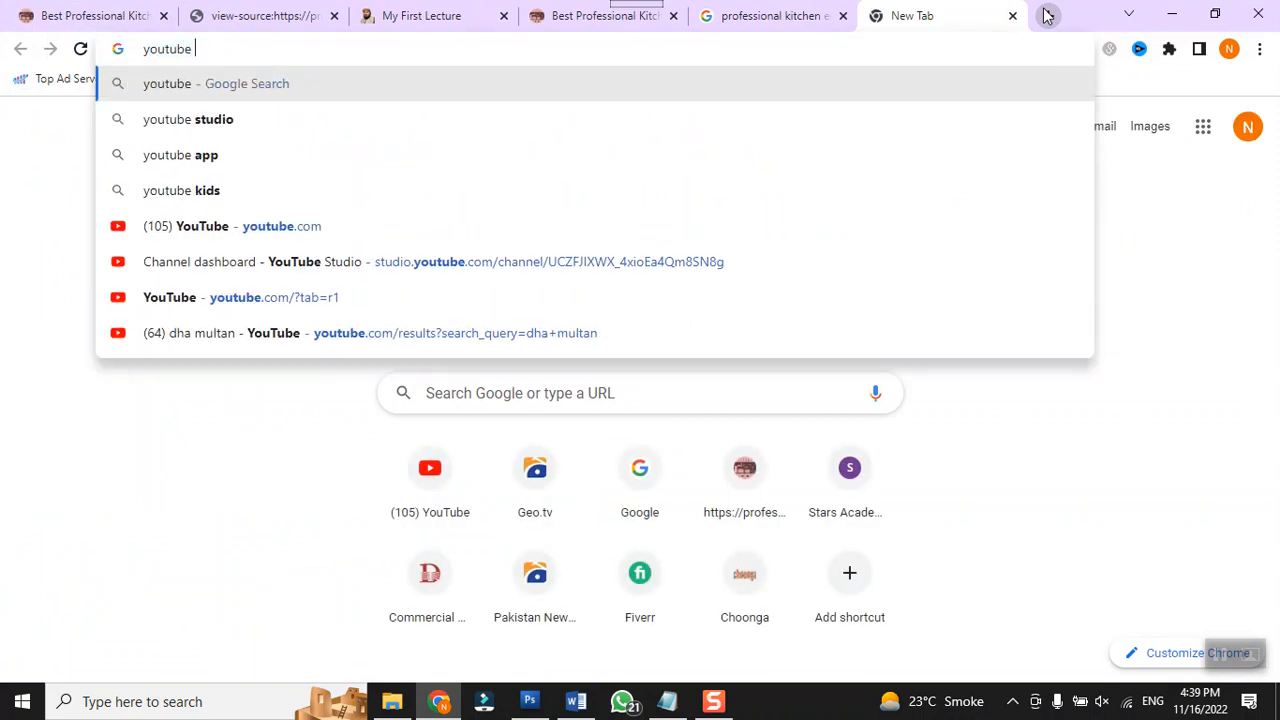
text(thumbnail siz)
key(Return)
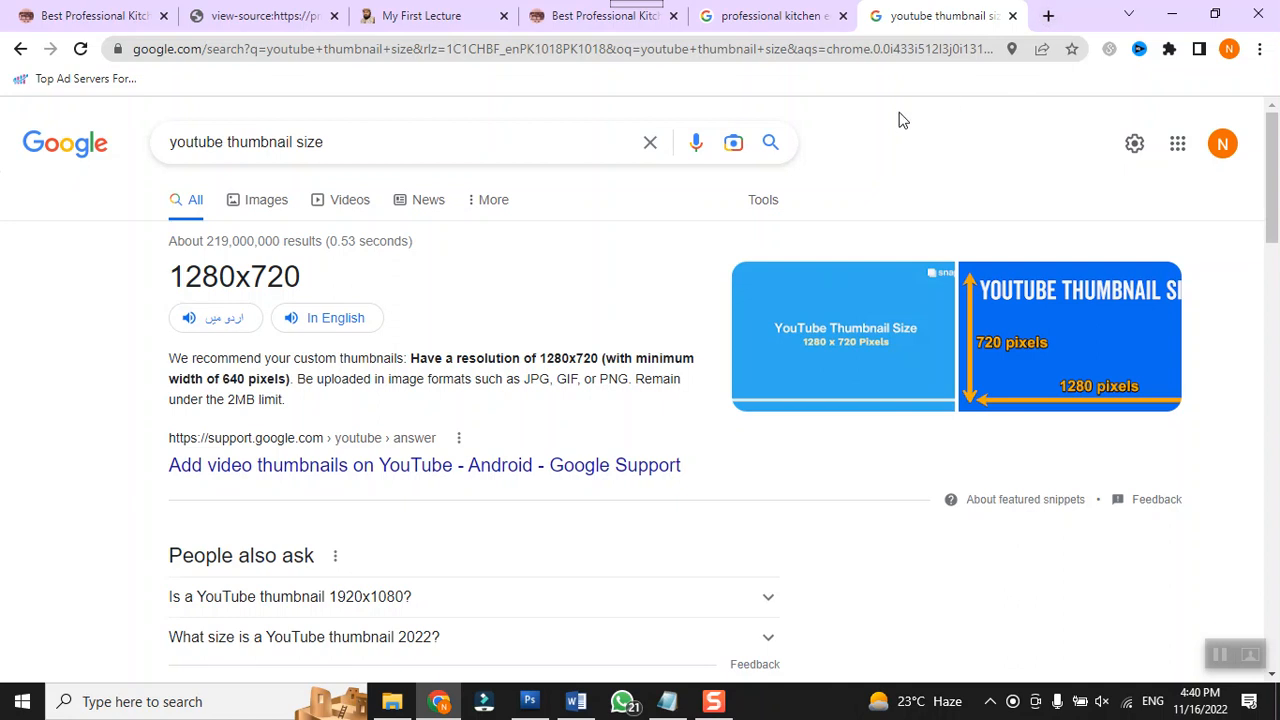
Step: Switch to Photoshop and begin a new document 1280 pixels wide, setting its height to 720 pixels
click(529, 703)
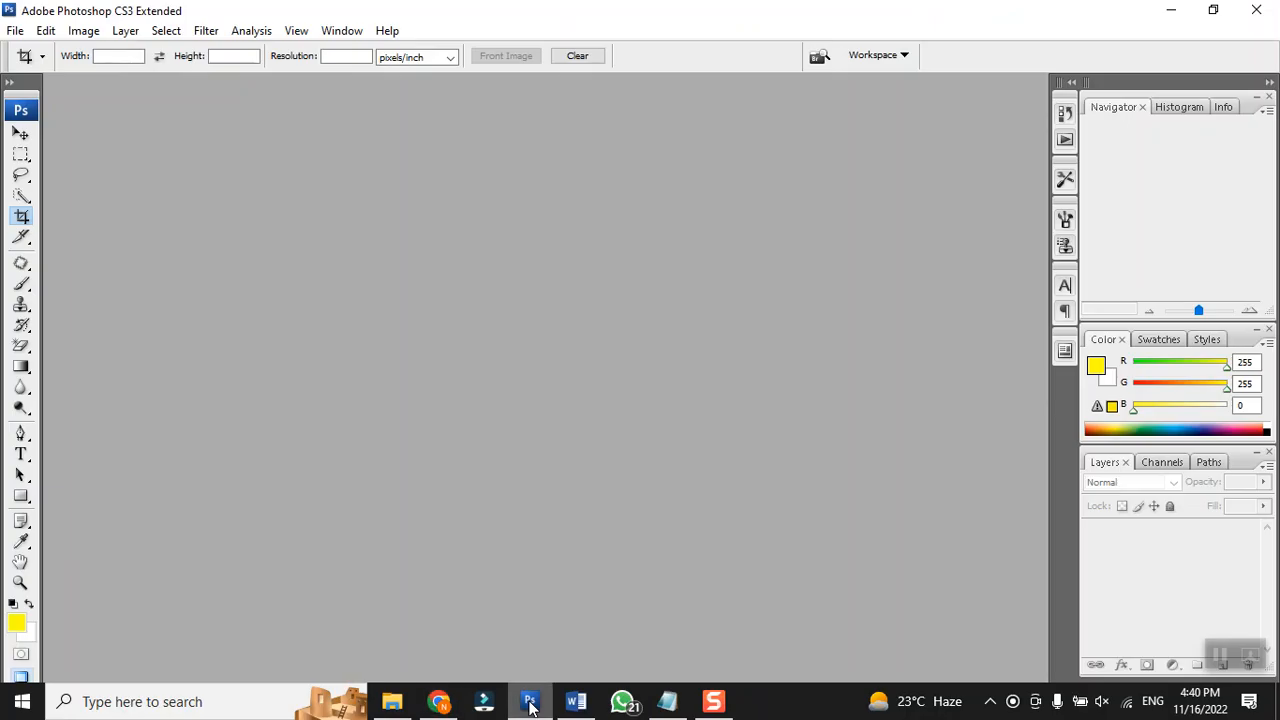
click(15, 31)
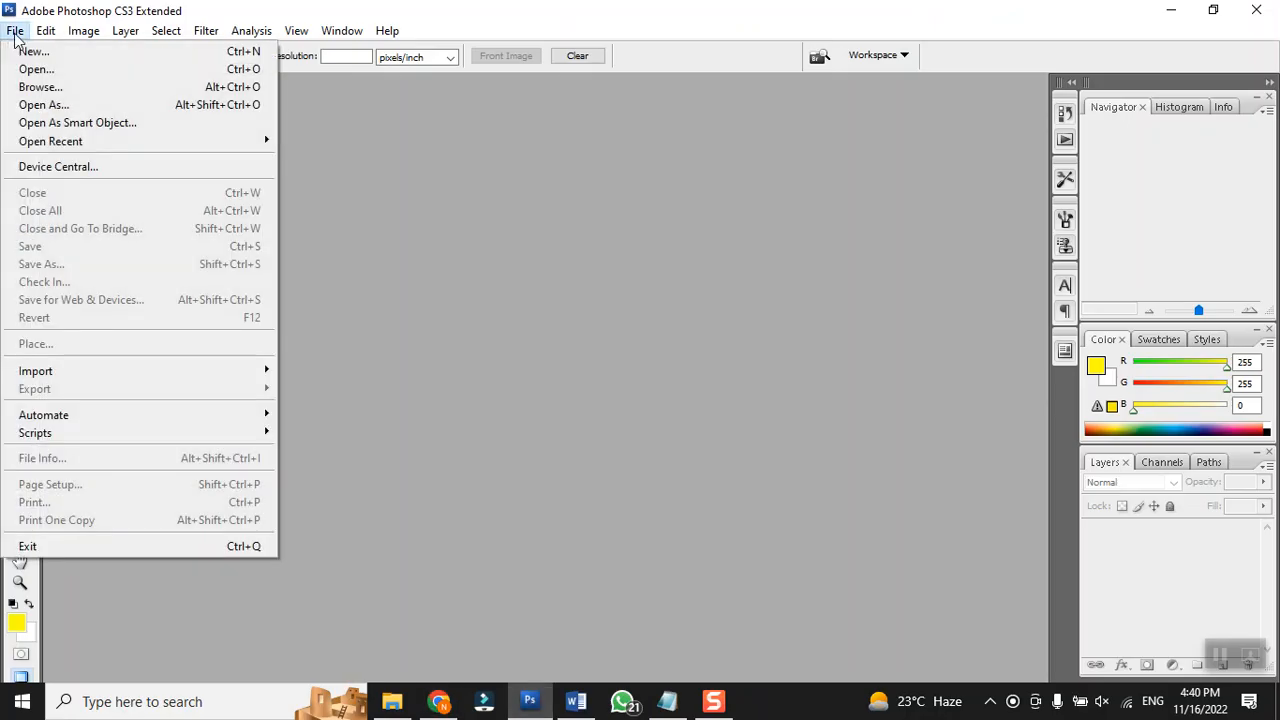
click(30, 54)
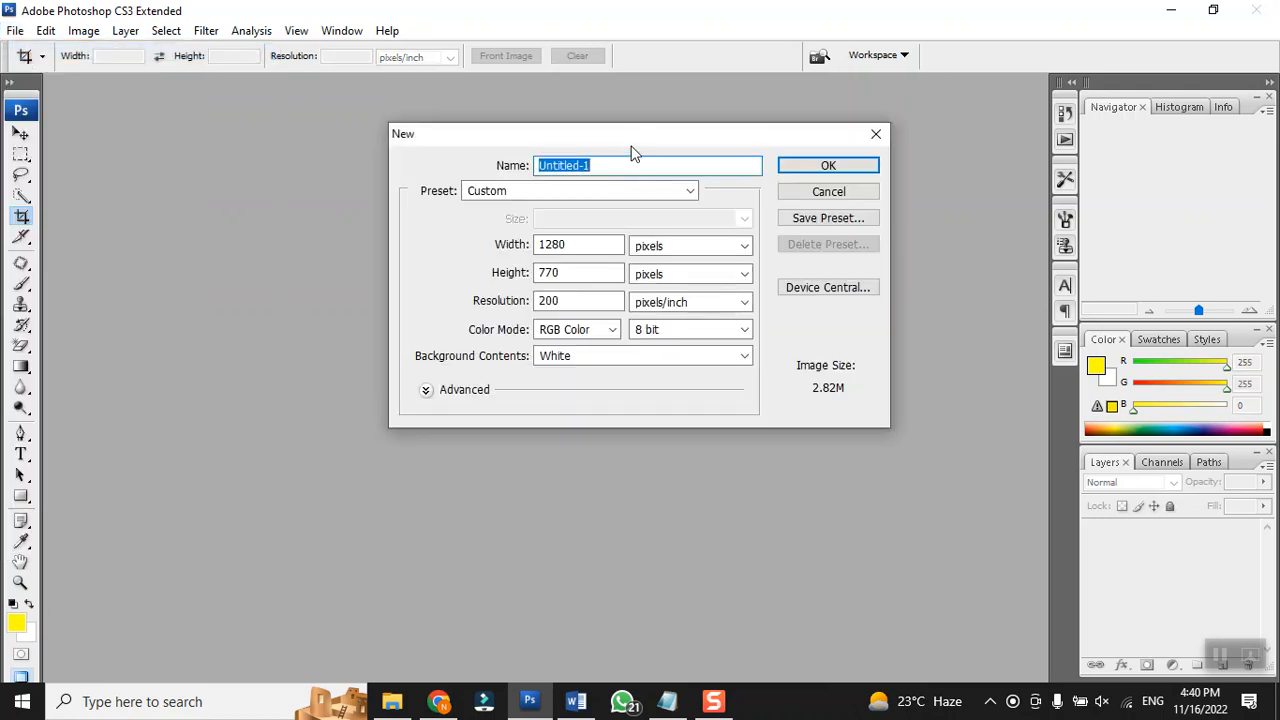
drag(659, 135, 754, 85)
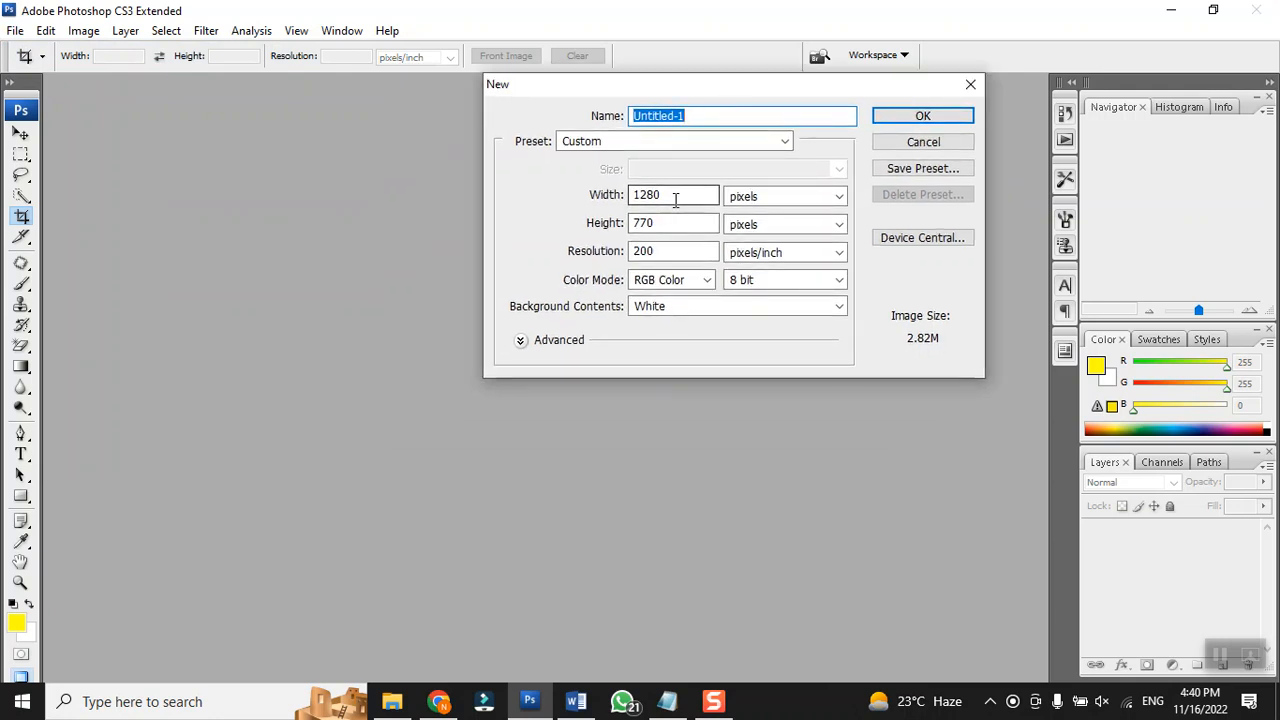
drag(677, 195, 598, 196)
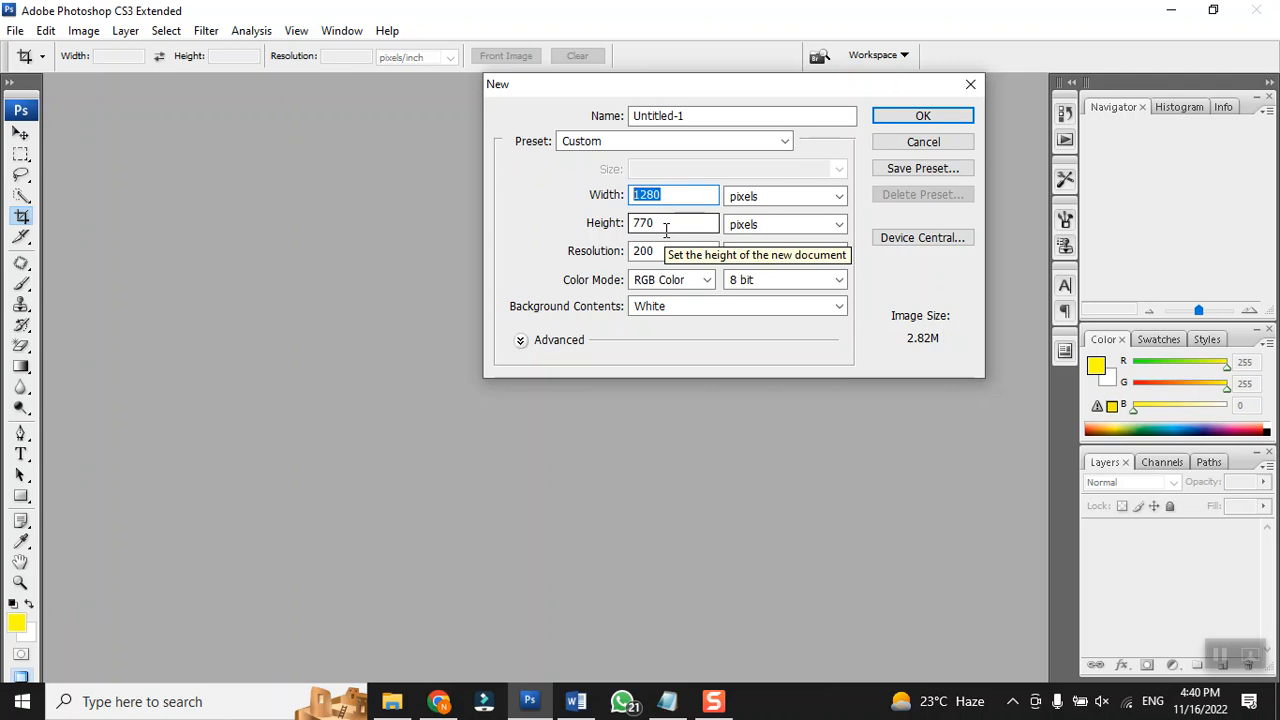
key(Tab)
key(Tab)
text(720)
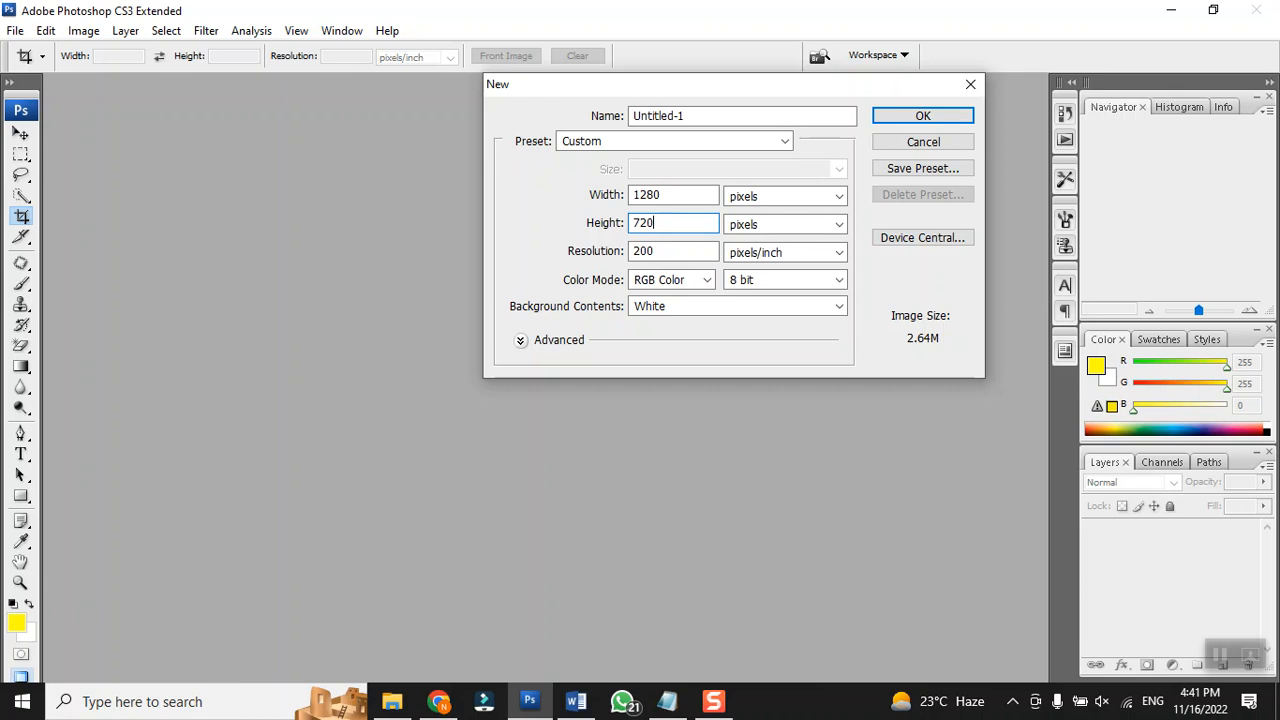
Step: Choose RGB Color mode and Transparent background contents for the new document, and create it
click(656, 283)
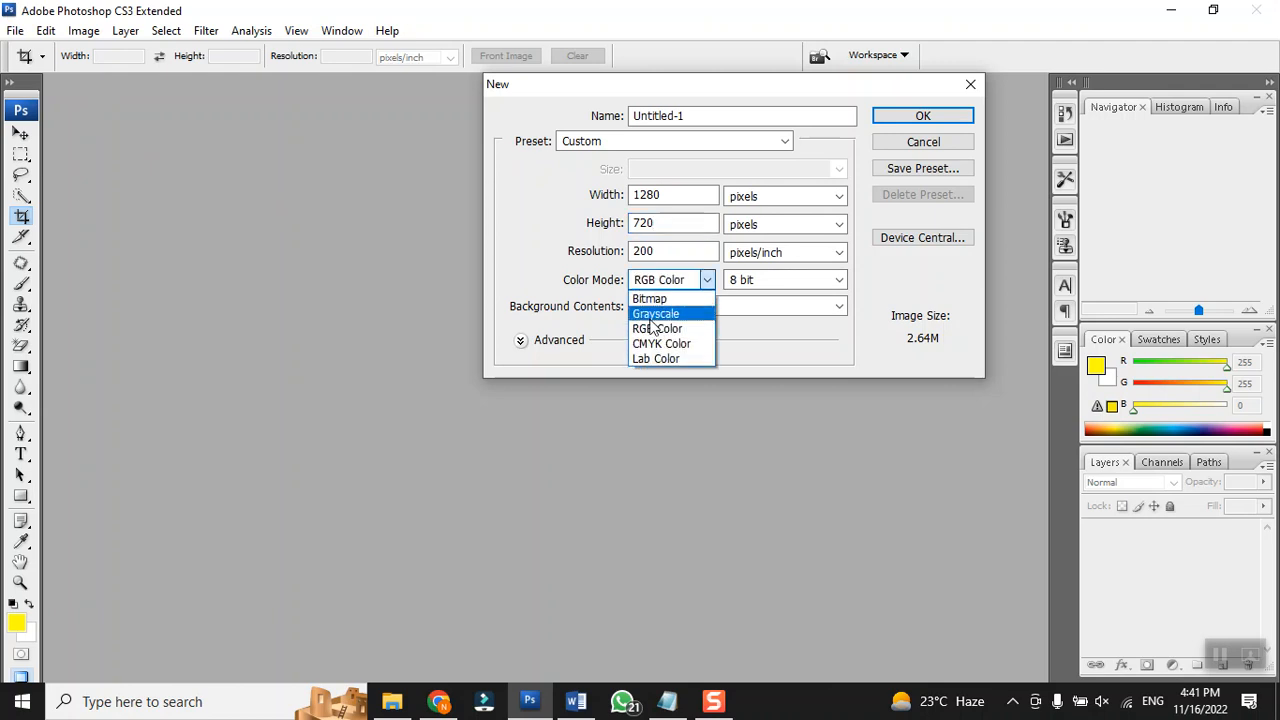
click(651, 331)
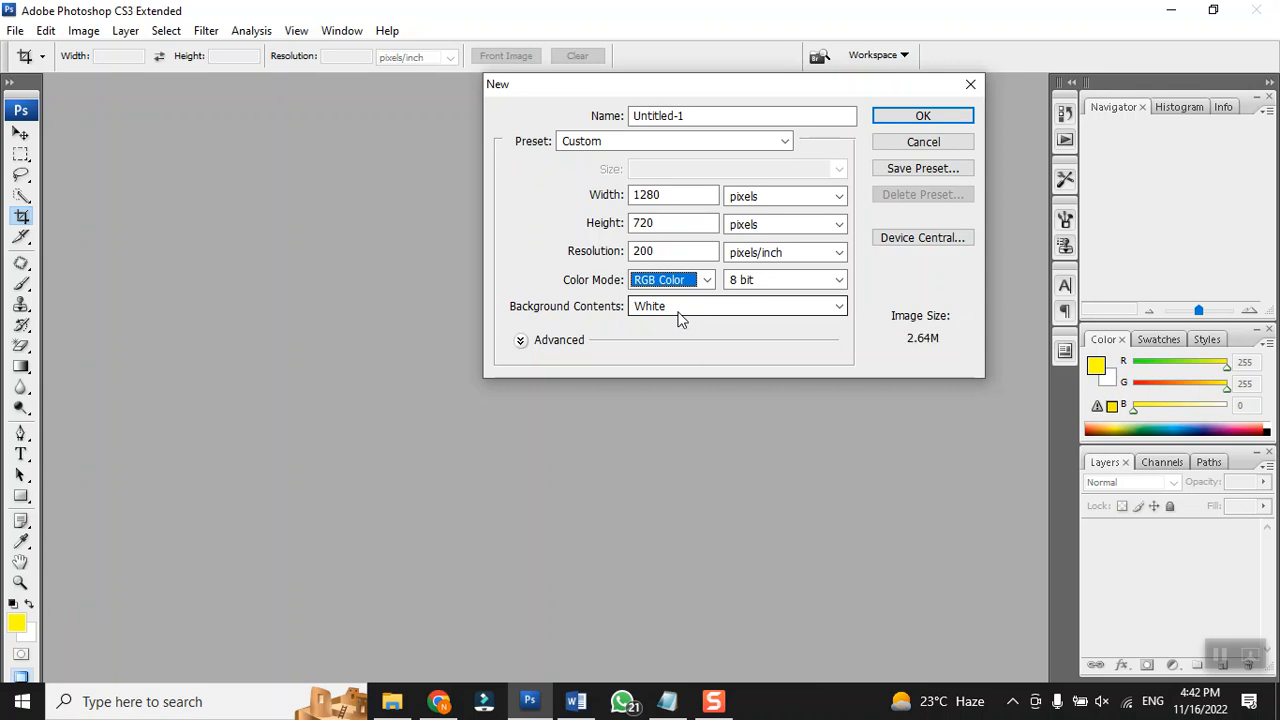
click(679, 312)
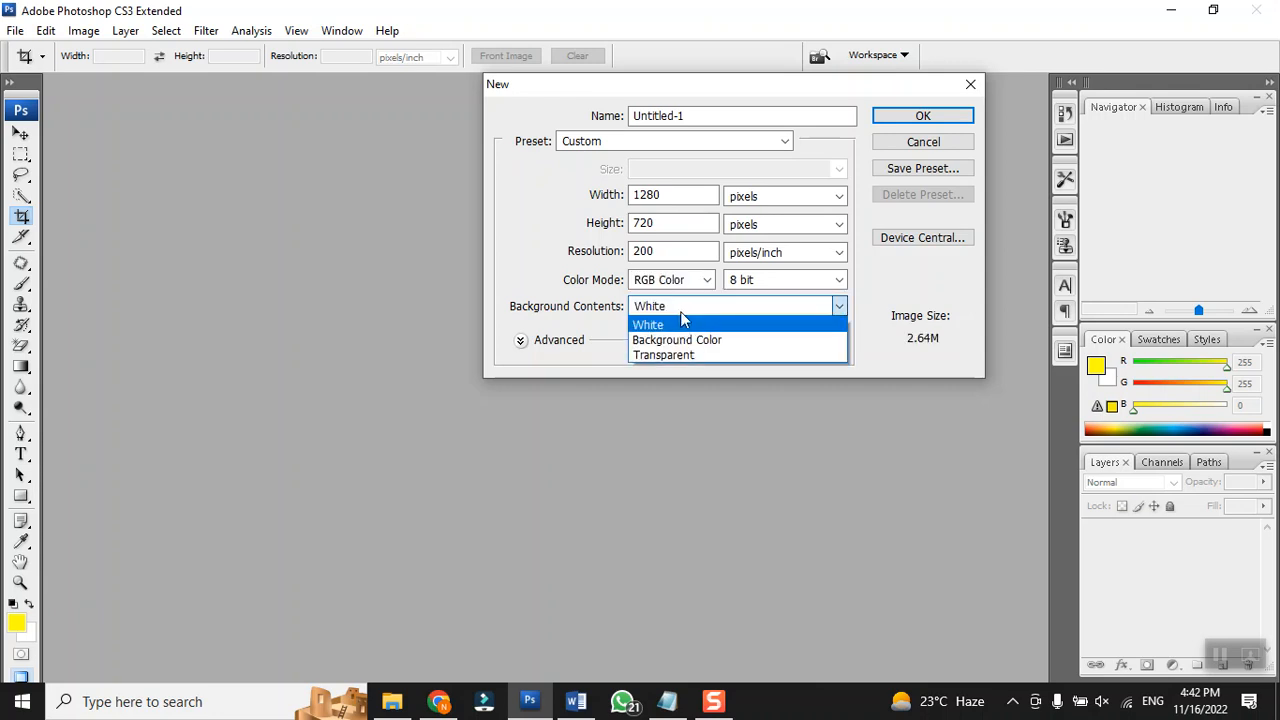
click(686, 356)
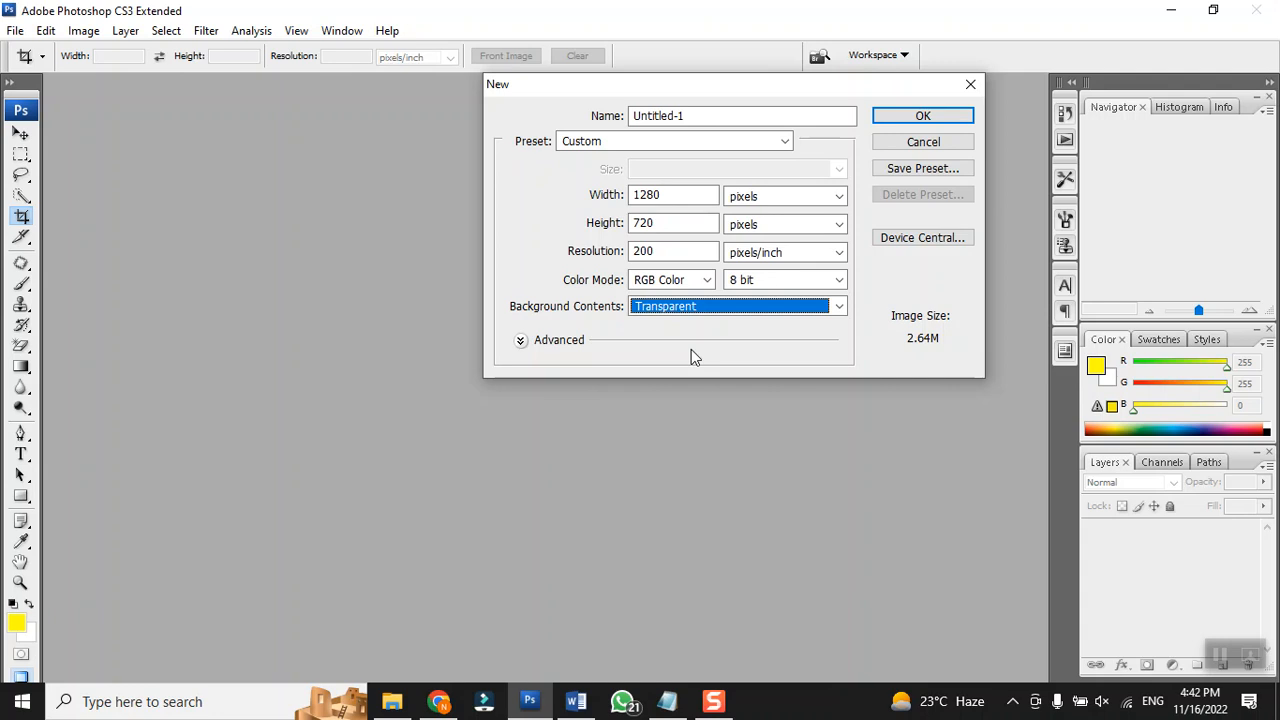
click(920, 116)
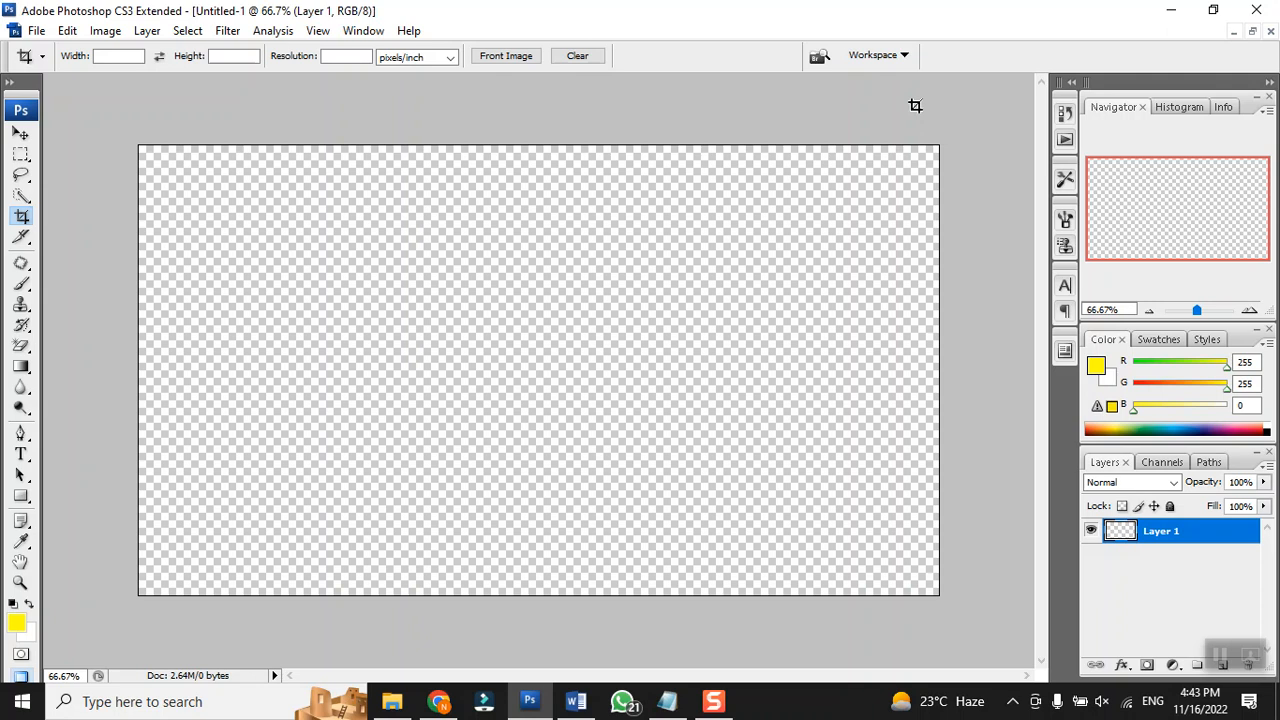
Step: Switch back to Chrome and search Google for "youtube thumbnail background" in a new tab
click(440, 702)
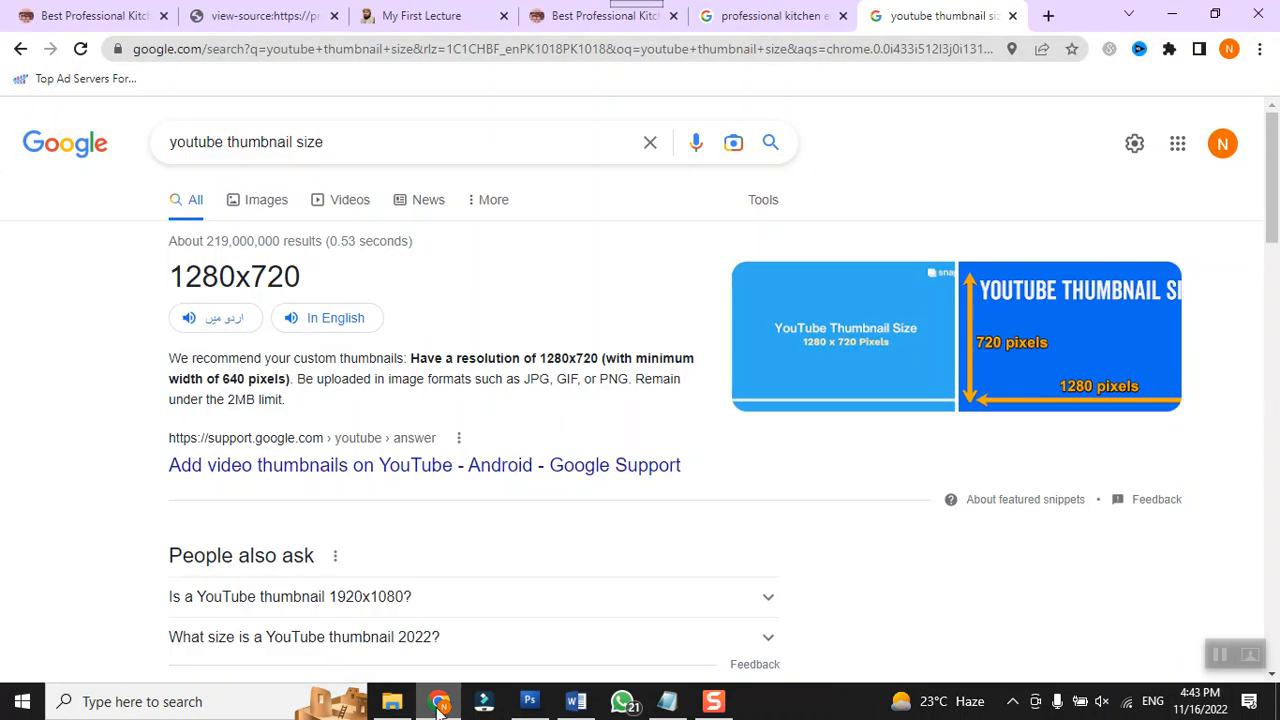
click(1048, 16)
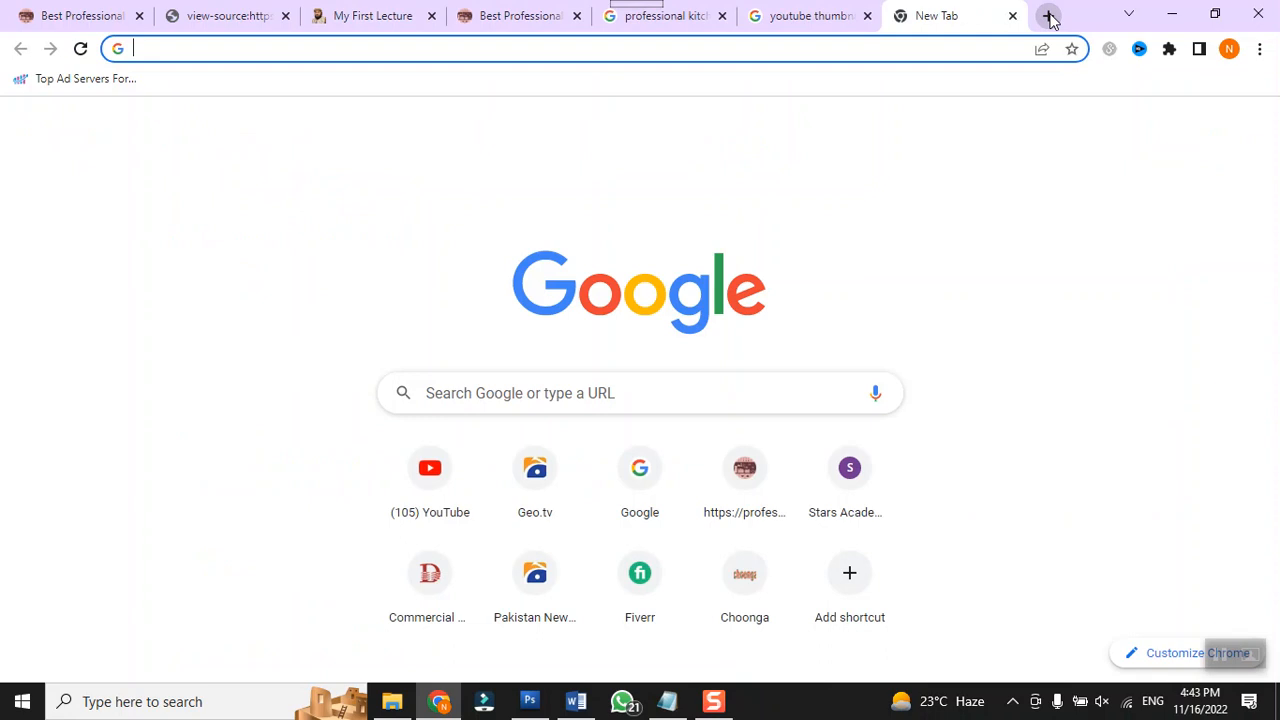
text(youtube )
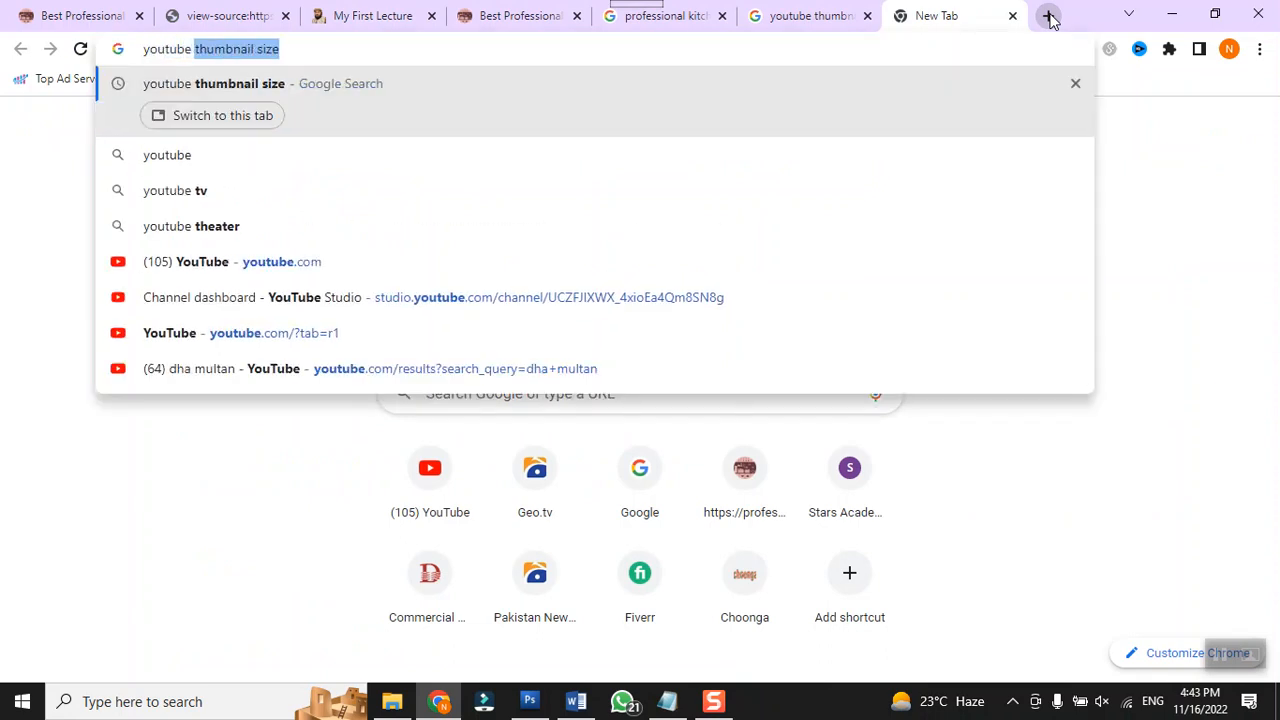
text(thumbnail )
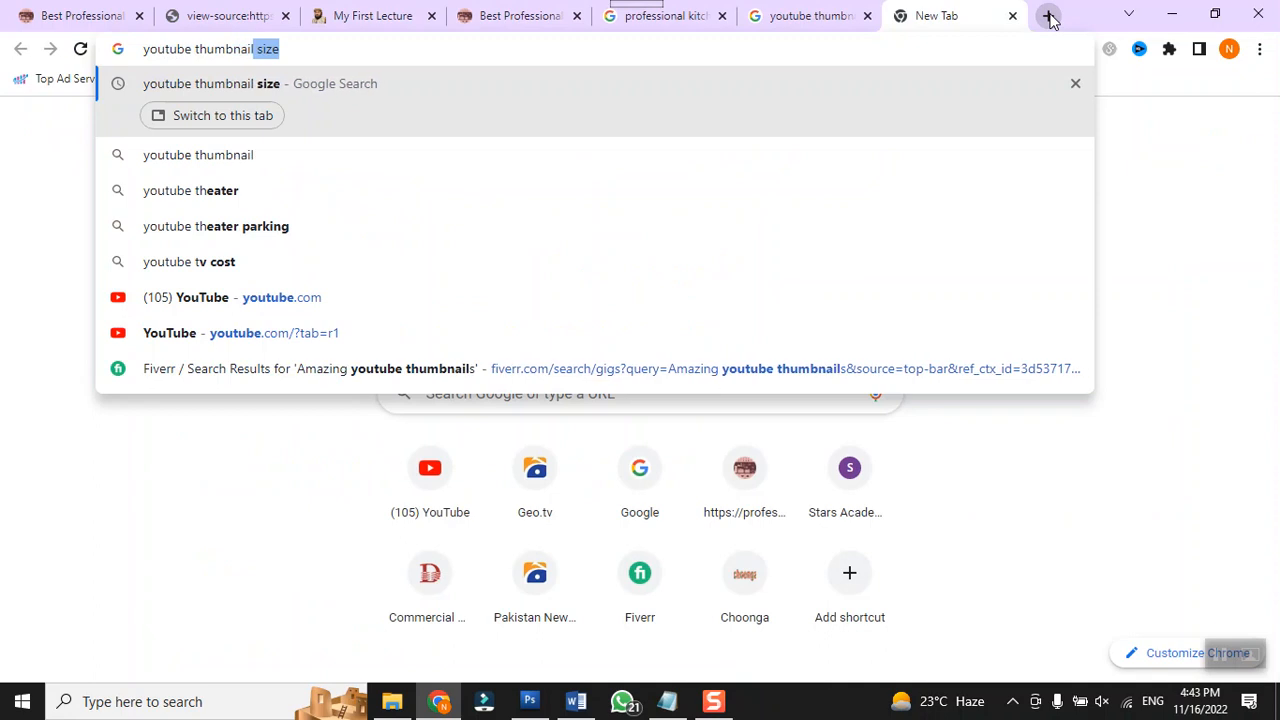
text(background)
key(Return)
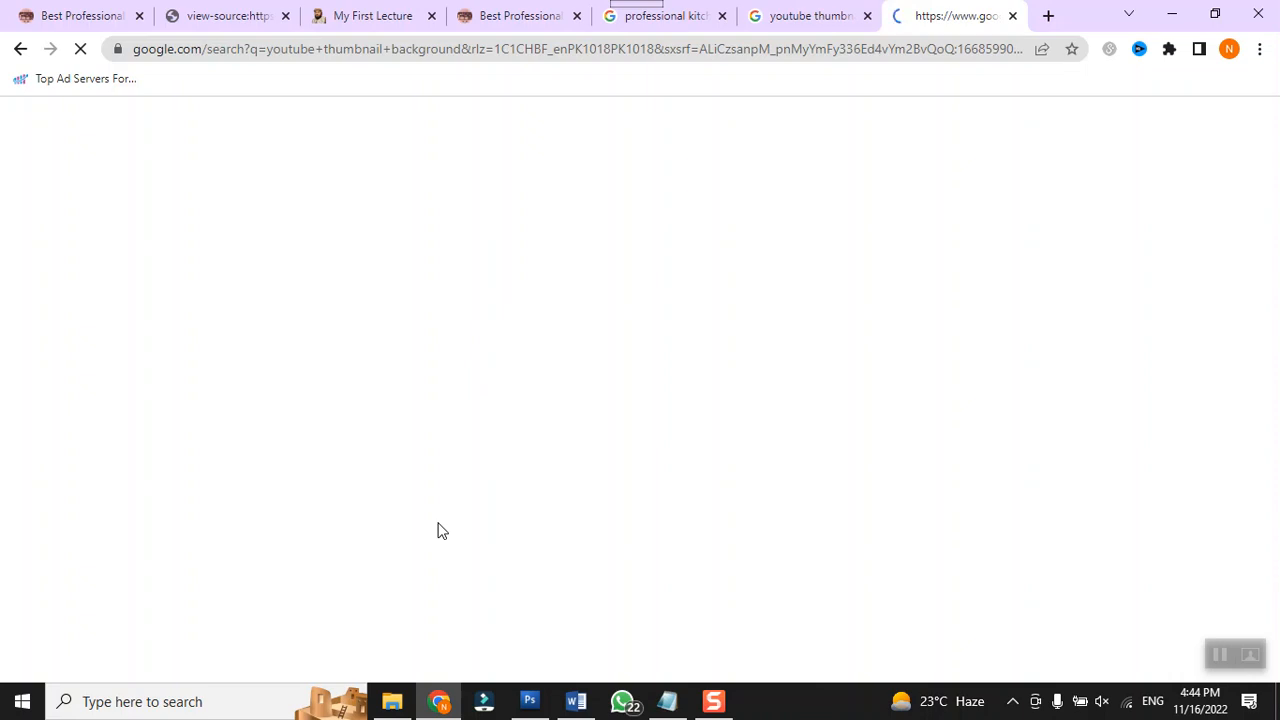
Step: Turn off the computer's Wi-Fi and return to the thumbnail background image results
click(1126, 704)
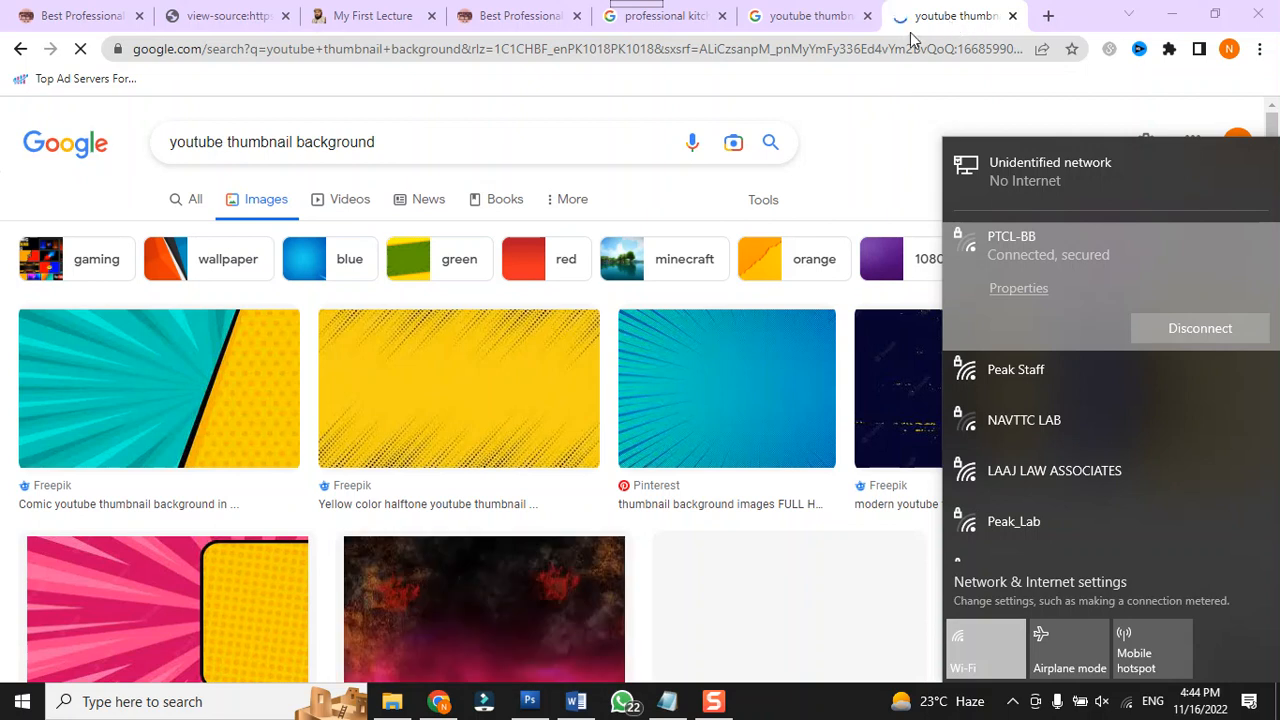
click(980, 627)
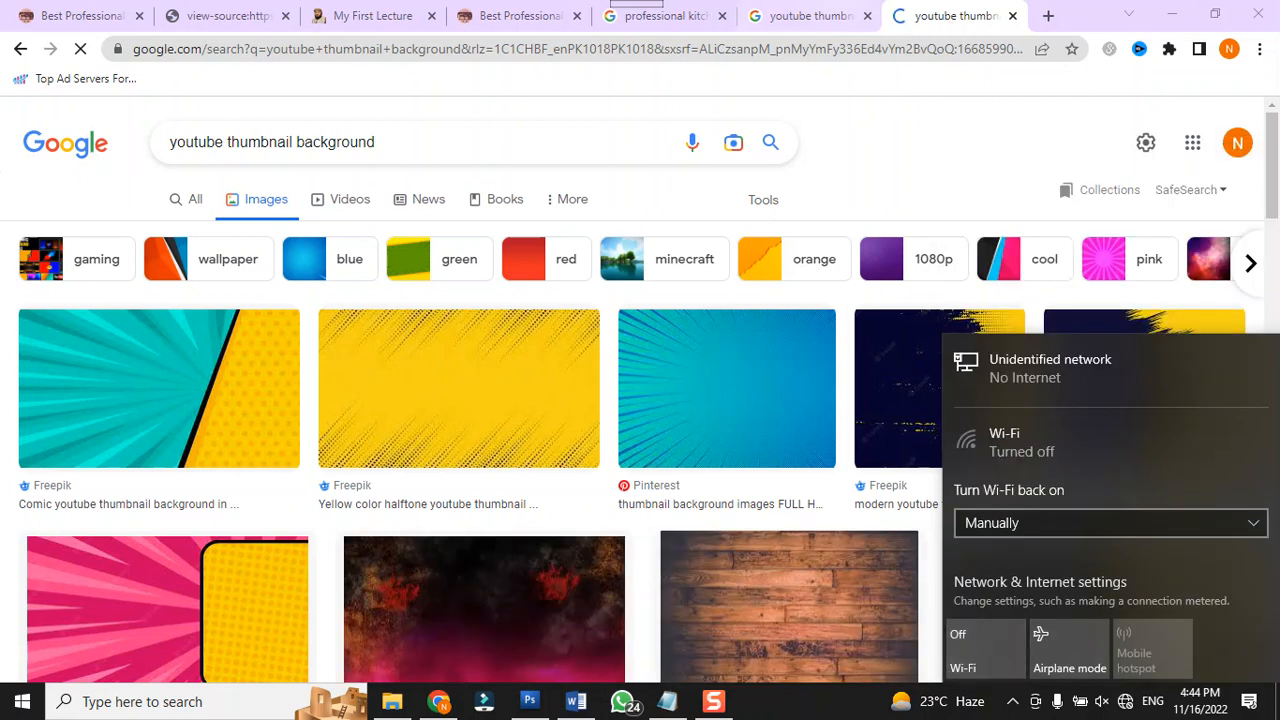
click(932, 18)
Step: Look through the image results for YouTube thumbnail backgrounds
scroll(606, 387, down, 3)
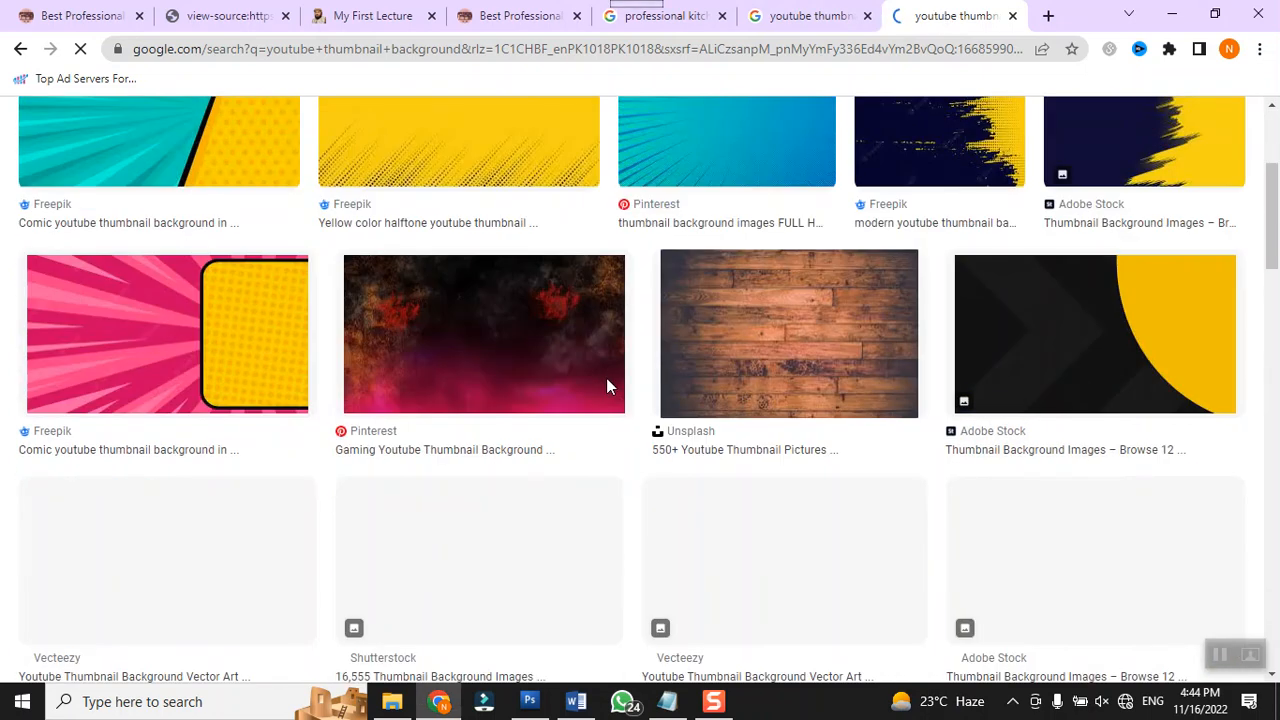
scroll(606, 387, up, 2)
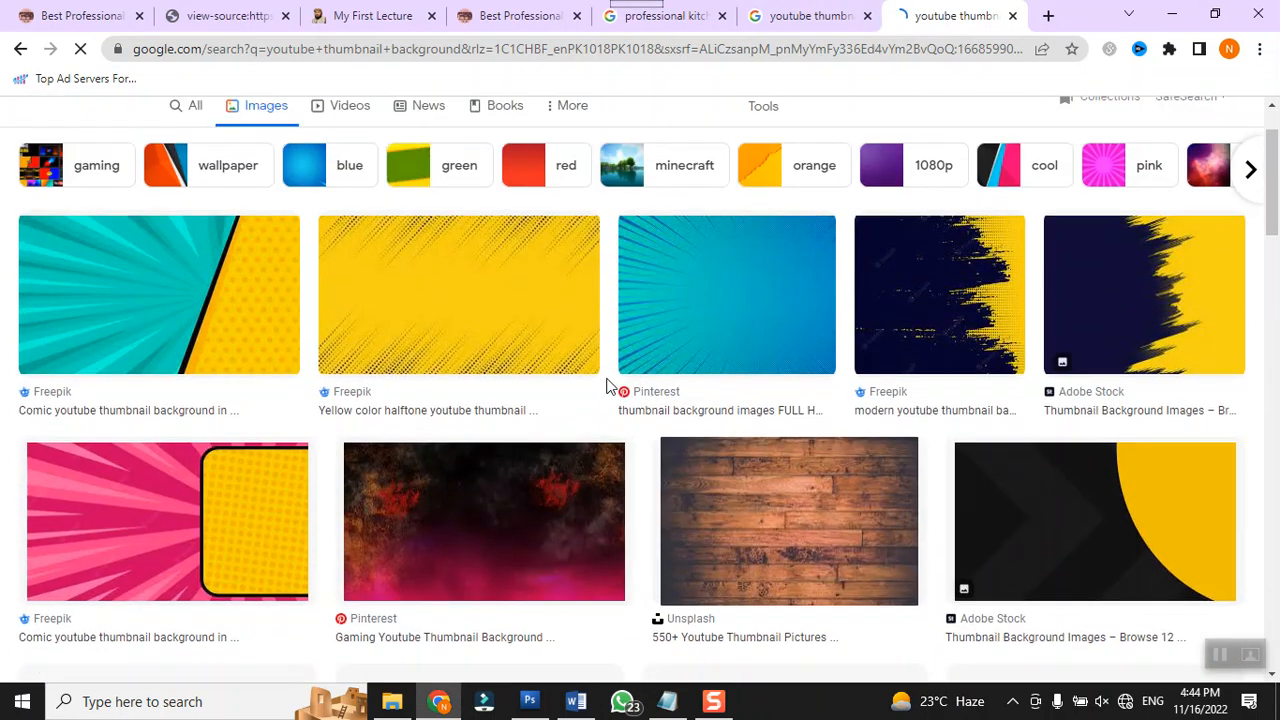
scroll(606, 386, down, 5)
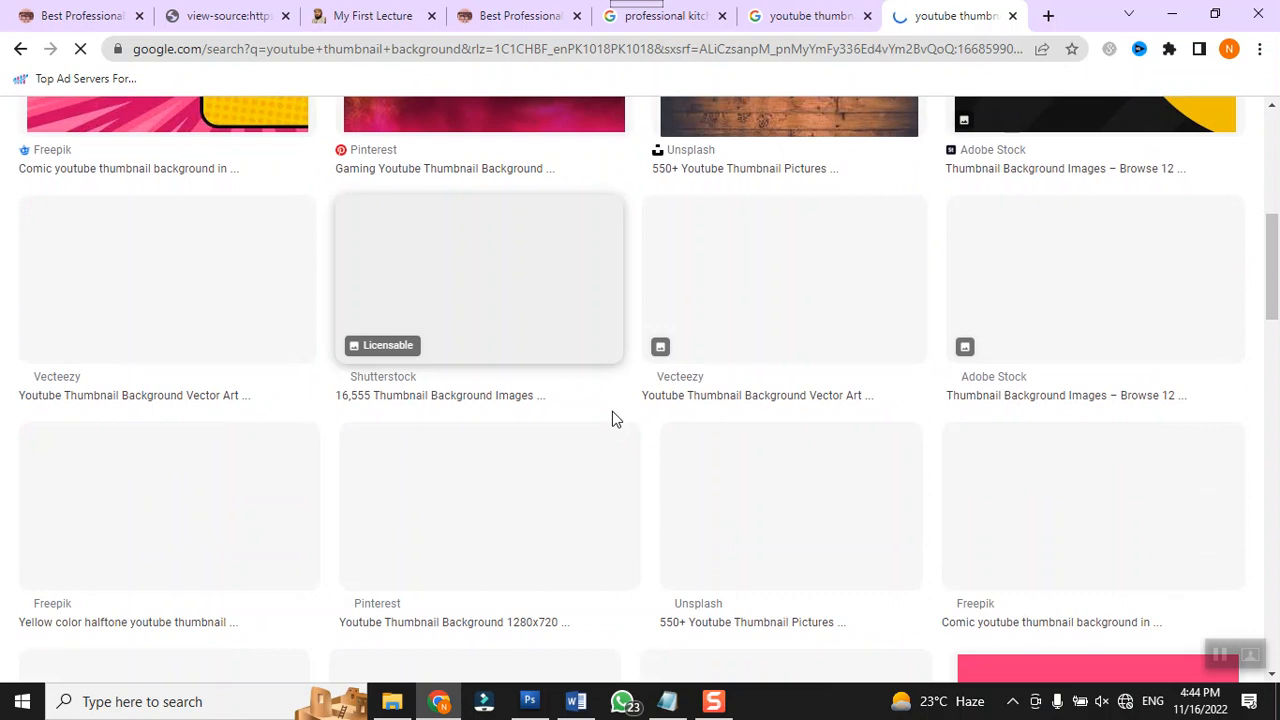
scroll(750, 432, up, 4)
scroll(753, 433, up, 2)
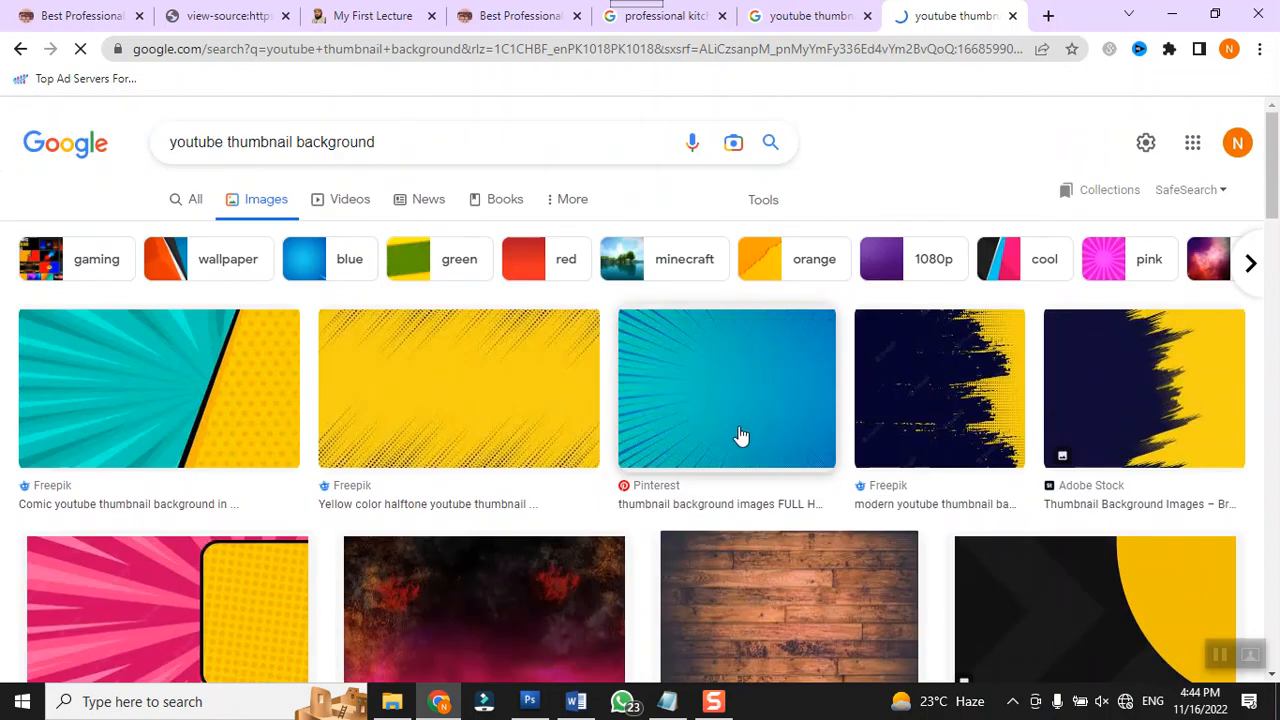
scroll(740, 436, down, 2)
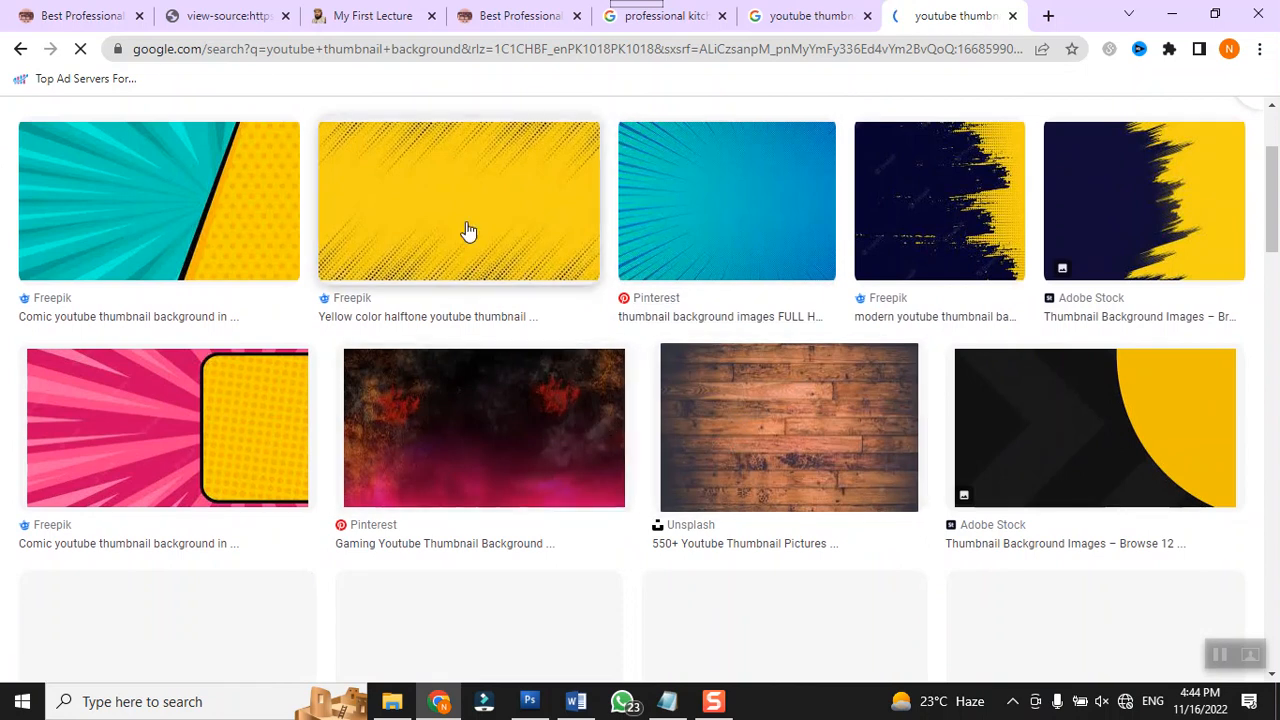
scroll(547, 368, down, 4)
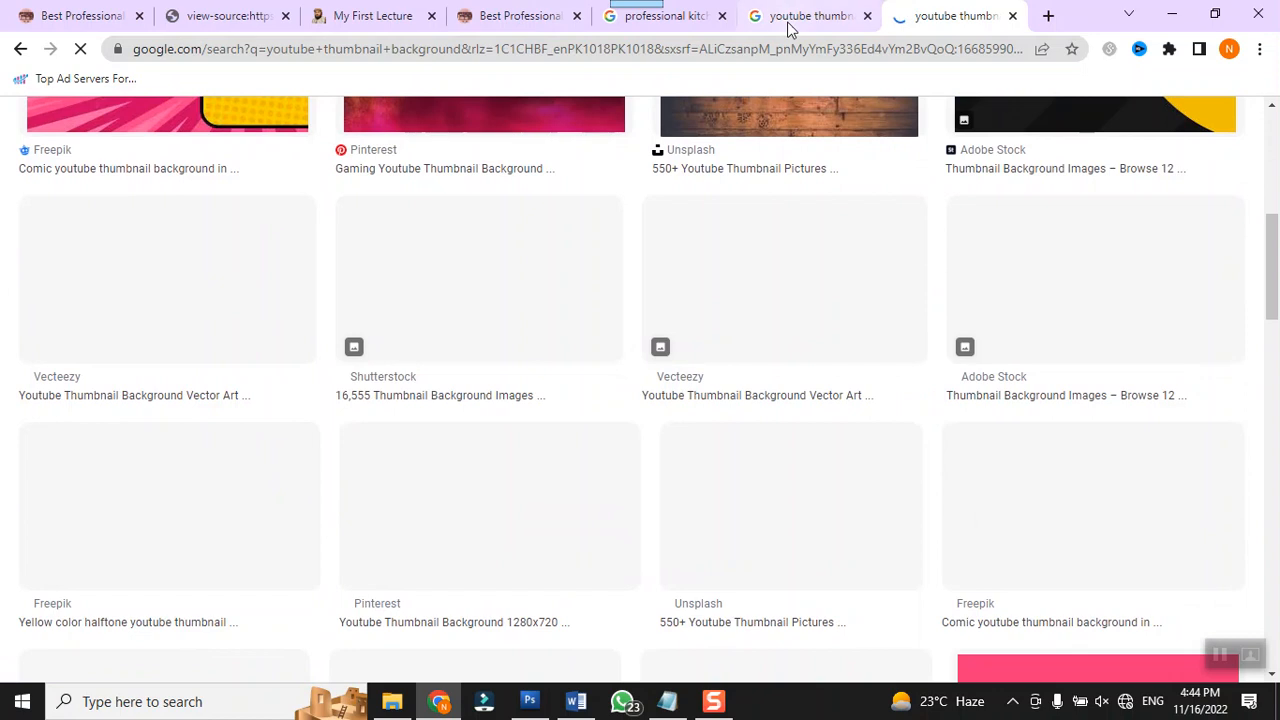
Step: Reload the thumbnail background results page and turn the computer's Wi-Fi back on
right_click(940, 22)
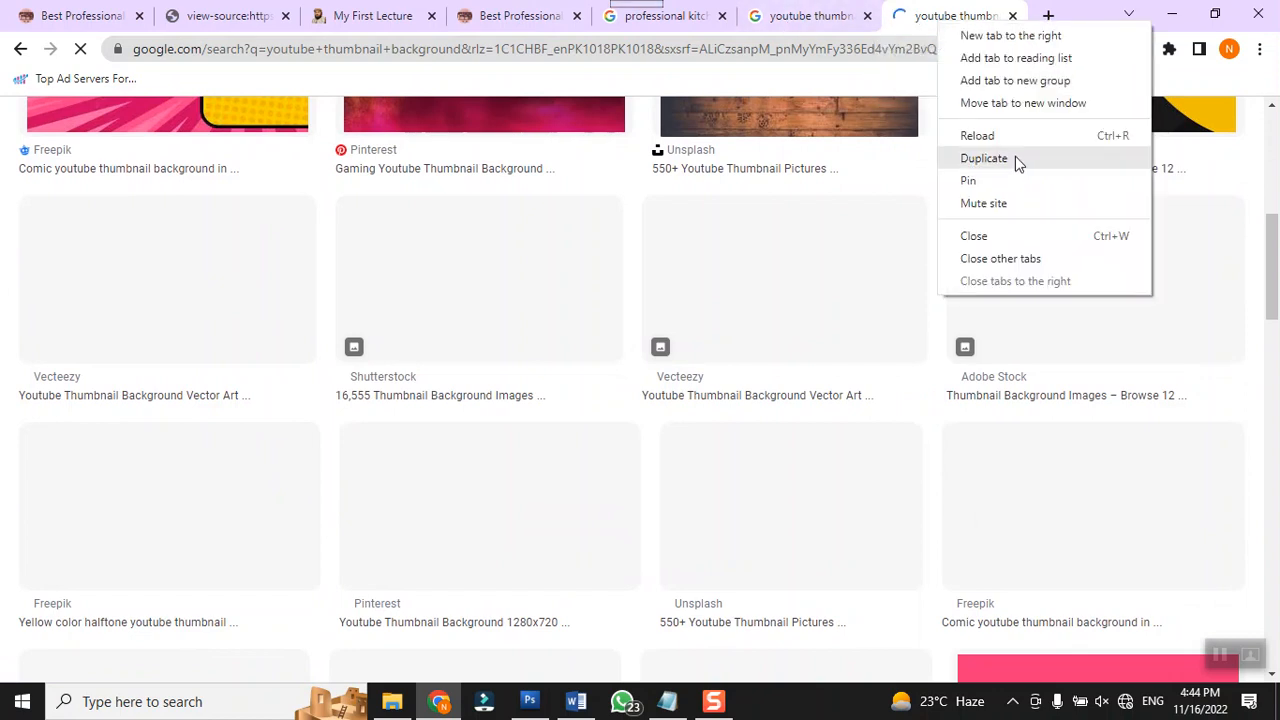
click(995, 135)
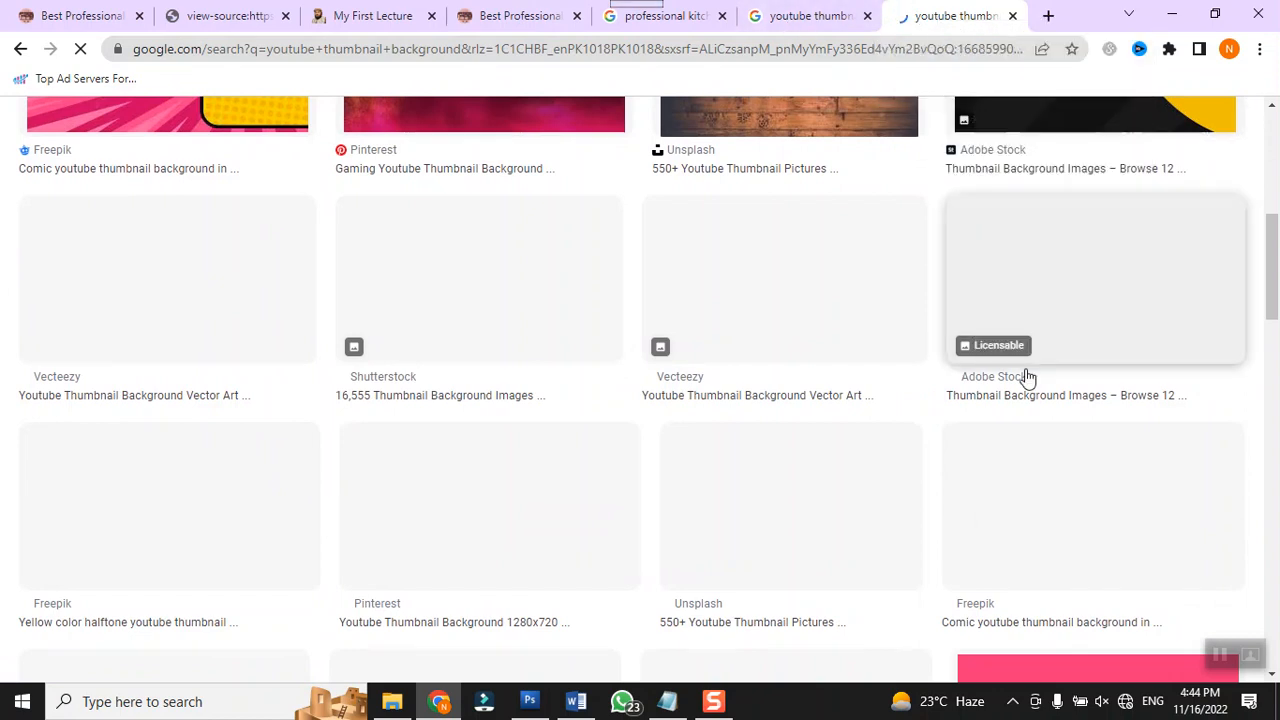
click(1125, 702)
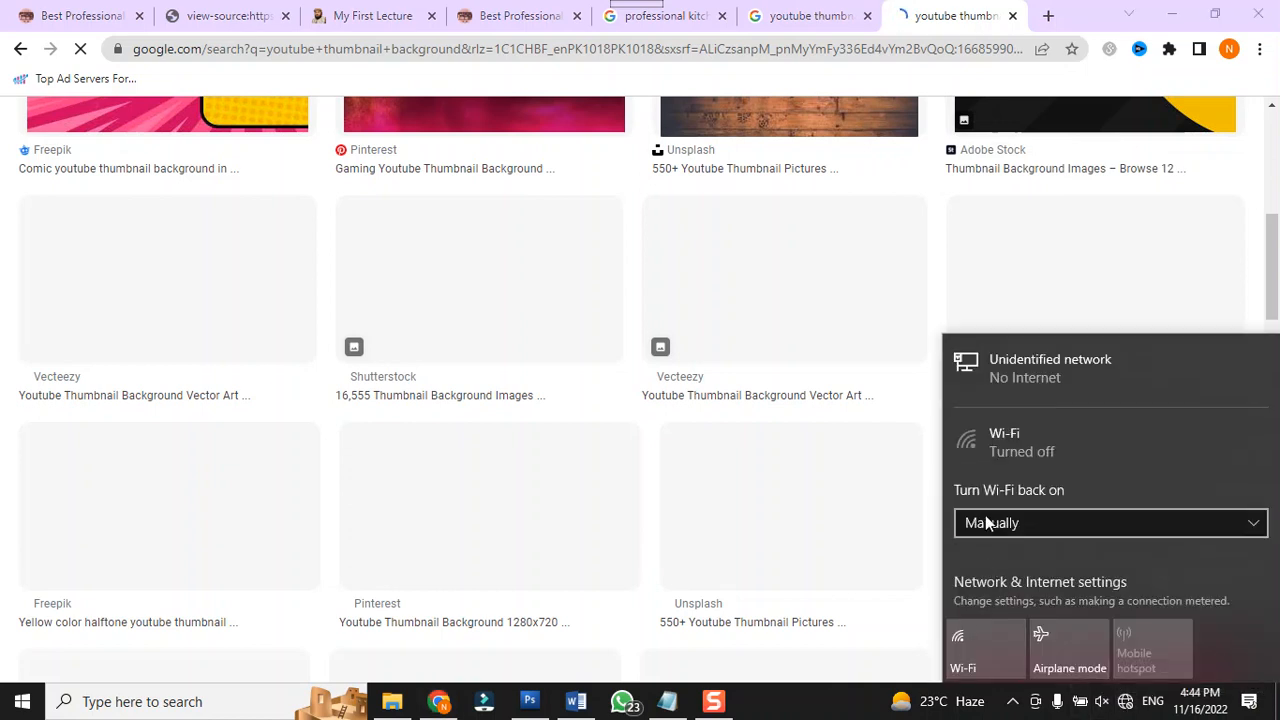
click(962, 662)
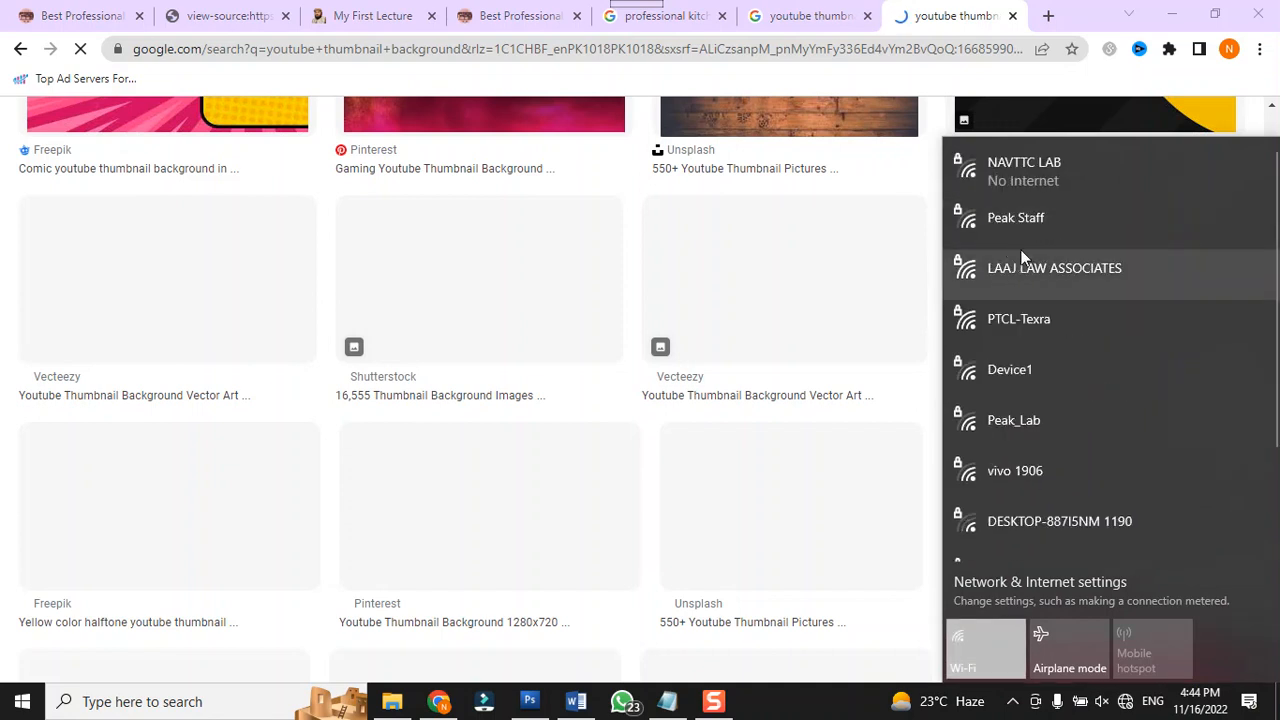
Step: Return to the thumbnail background results, reload the page again and check the Wi-Fi connection in the list of available networks
click(808, 17)
click(928, 17)
scroll(997, 370, up, 5)
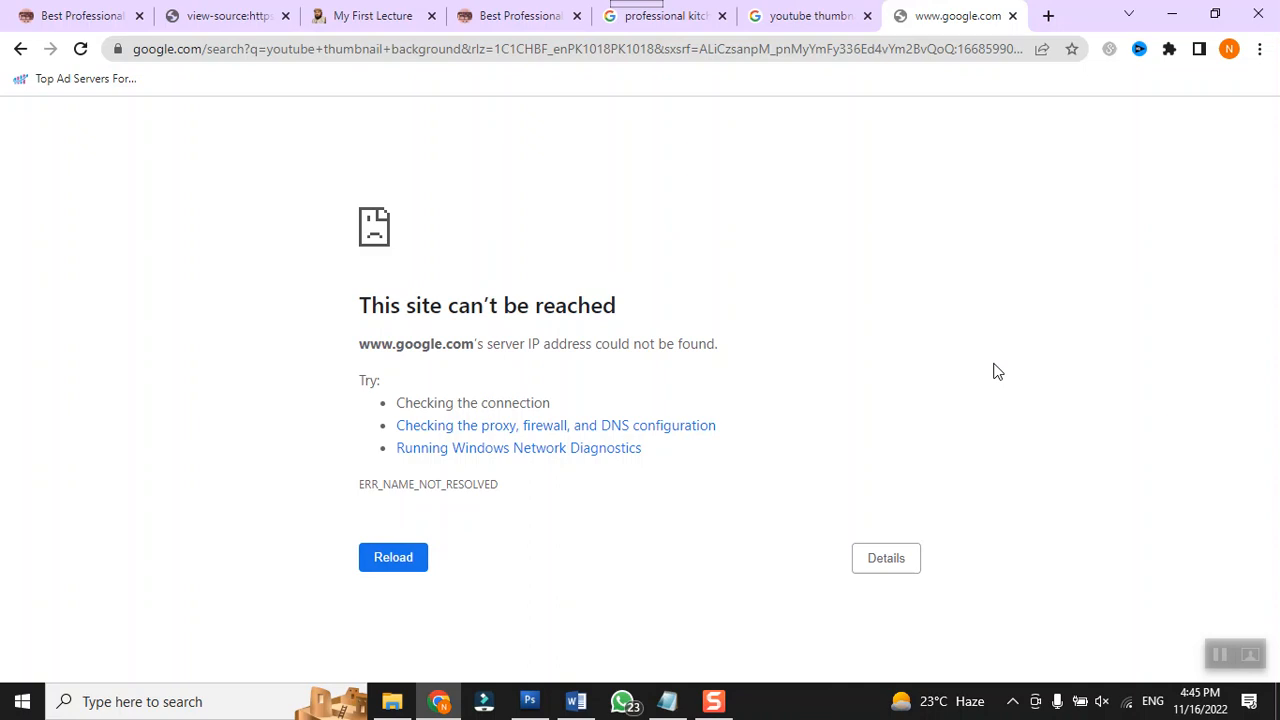
right_click(924, 30)
click(946, 137)
click(1126, 703)
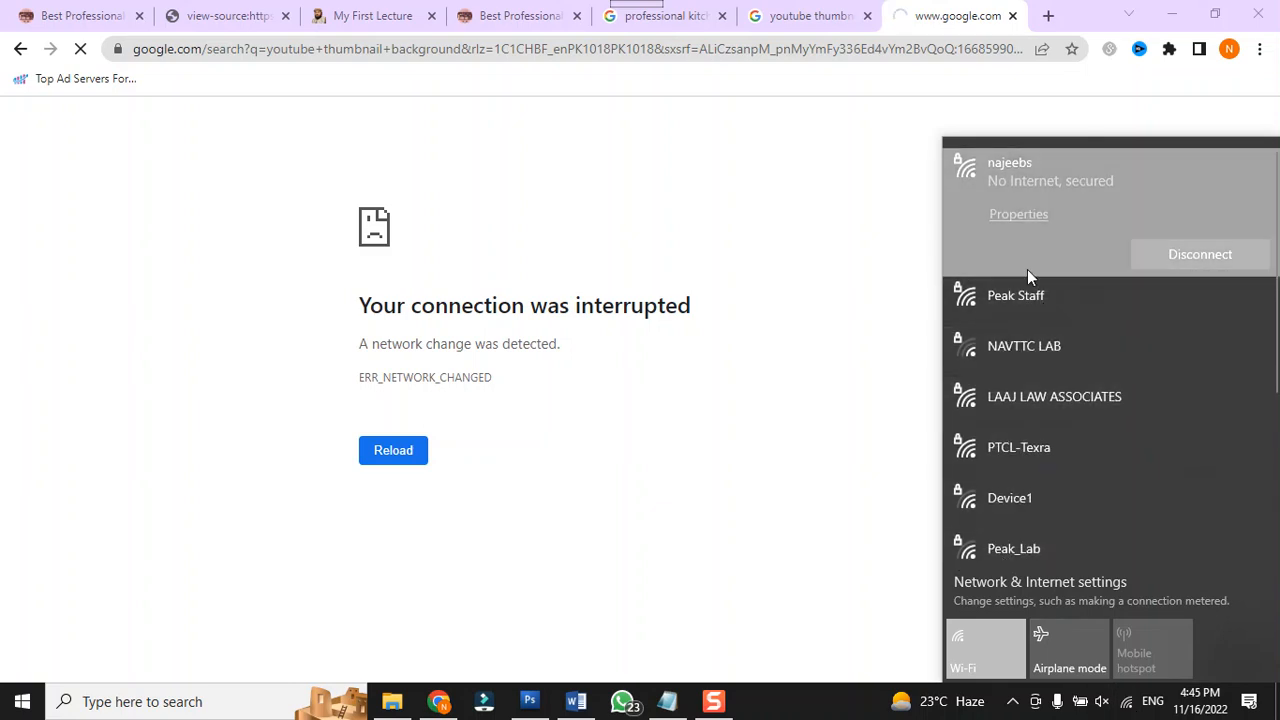
Step: Return to the thumbnail background image results and filter them to large images only
click(930, 27)
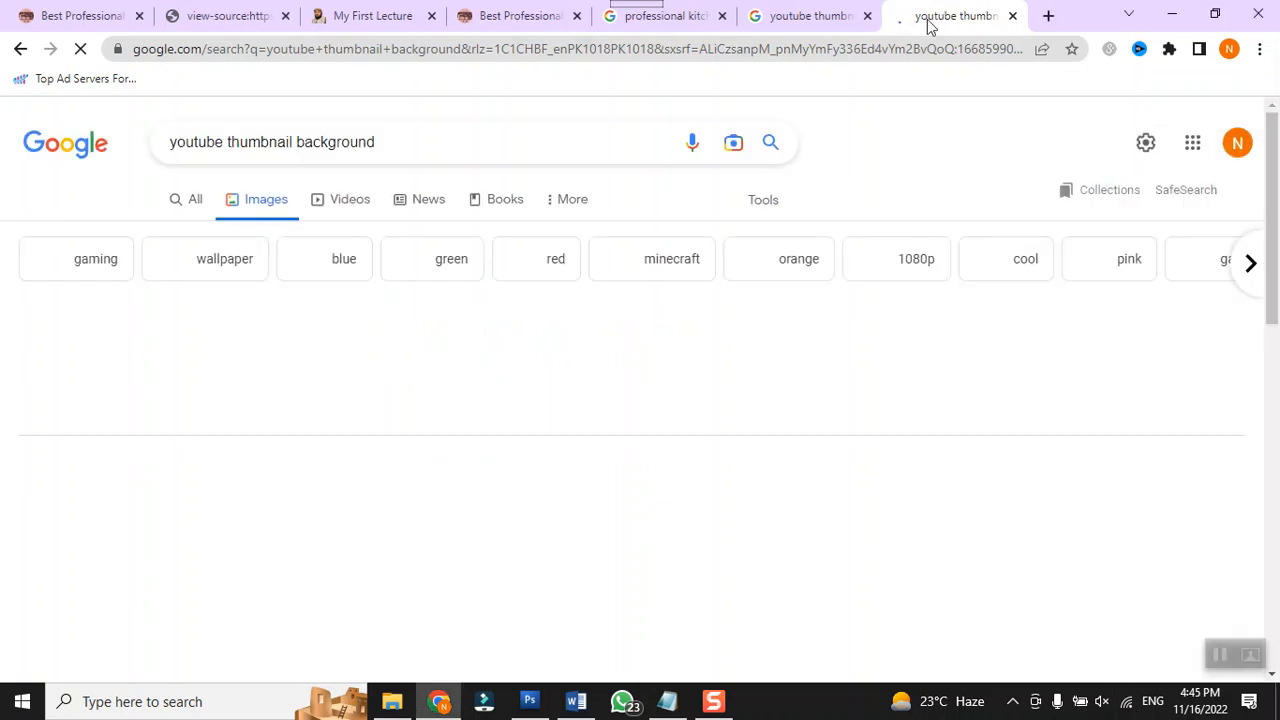
scroll(690, 290, down, 3)
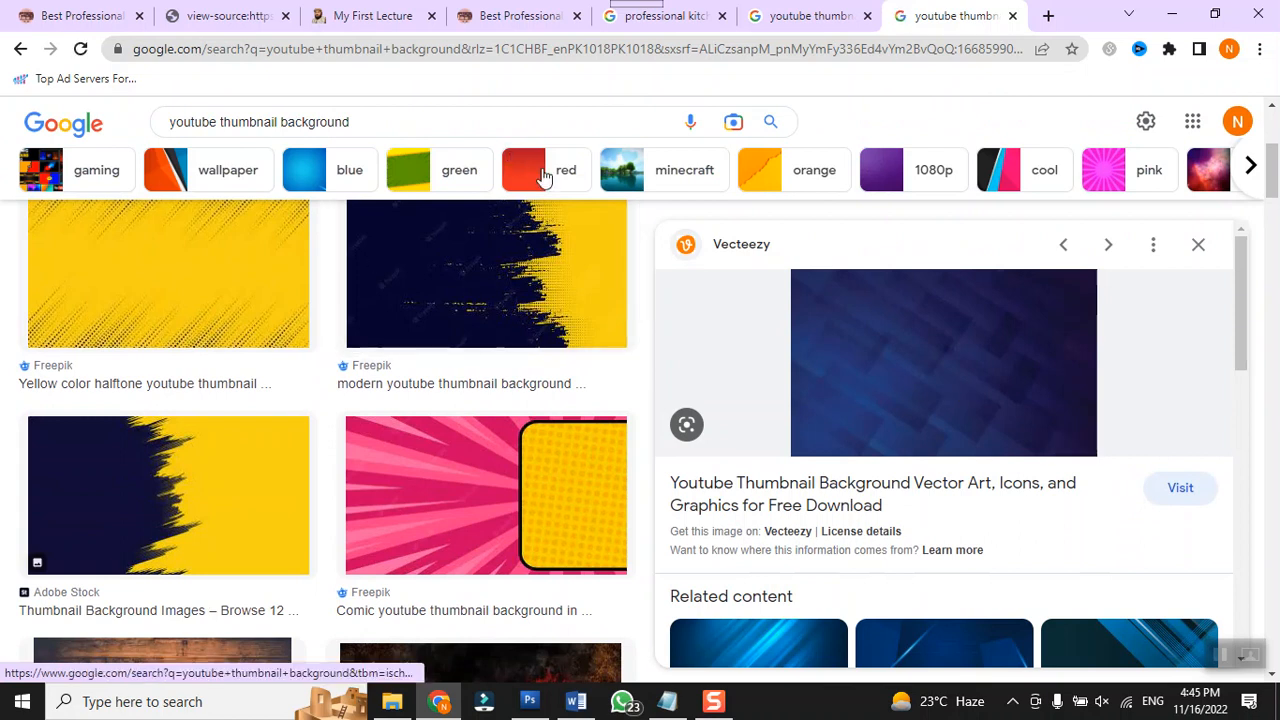
scroll(640, 130, up, 3)
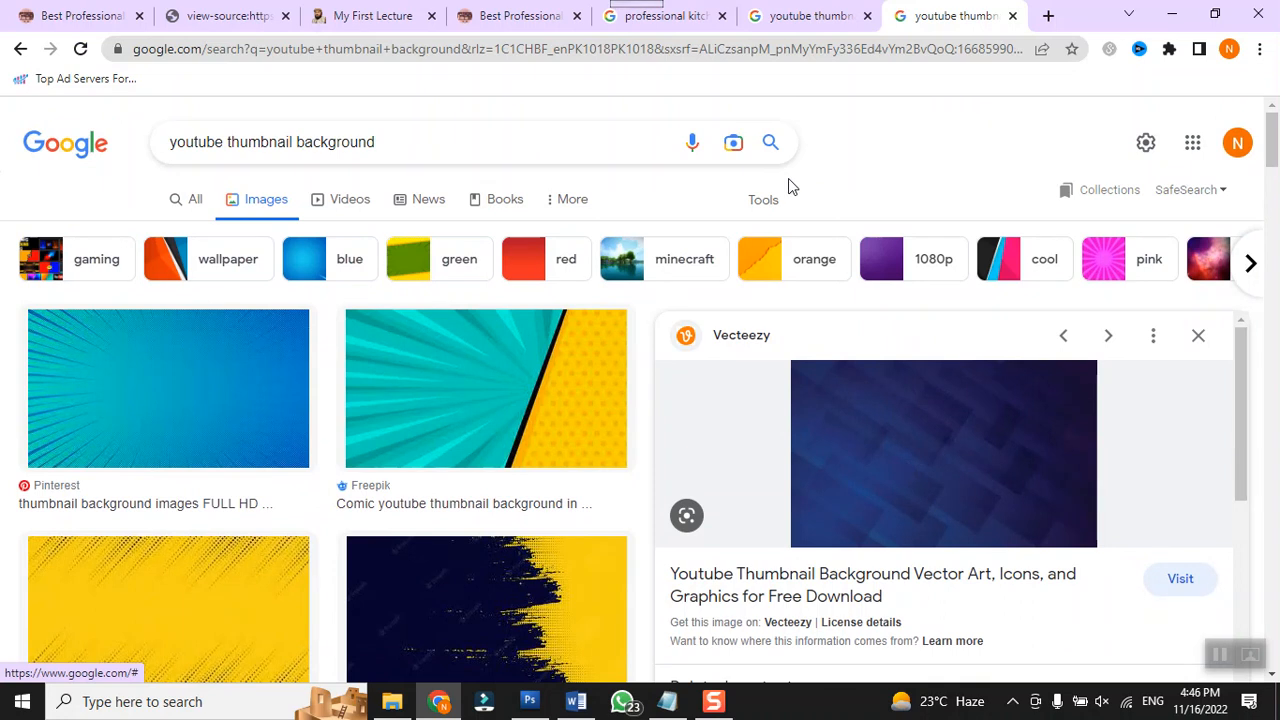
click(763, 201)
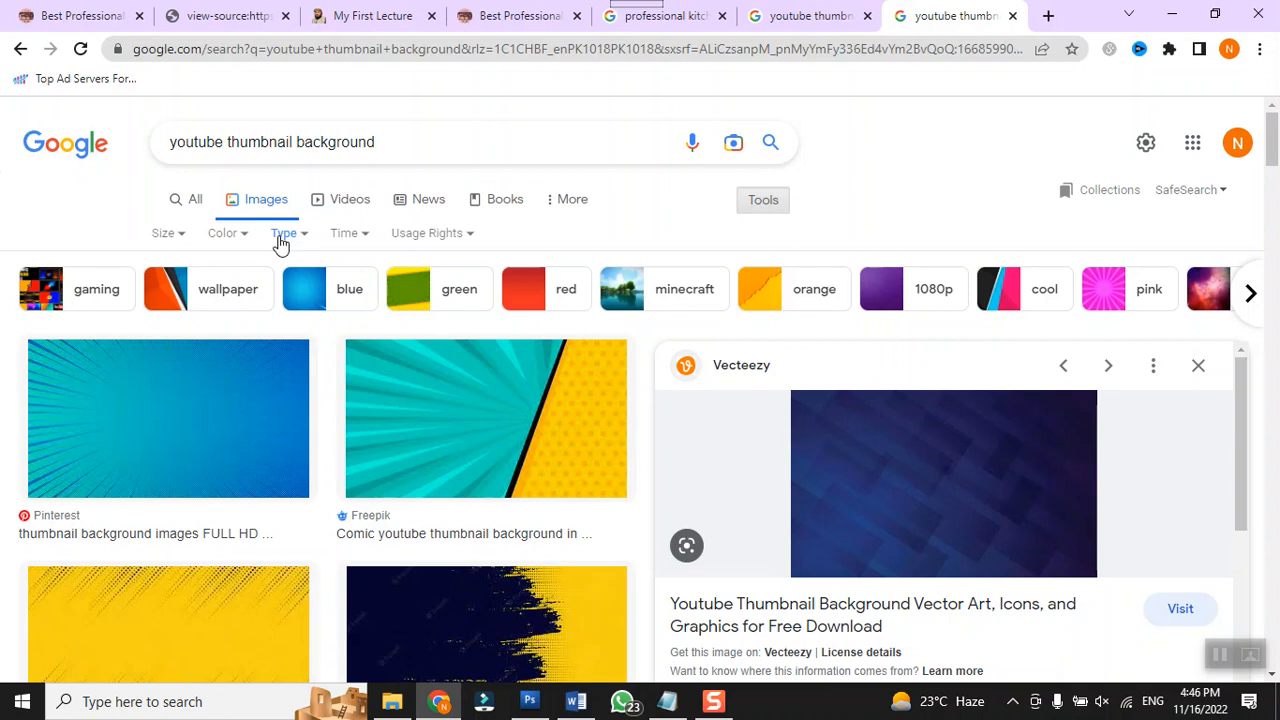
click(168, 234)
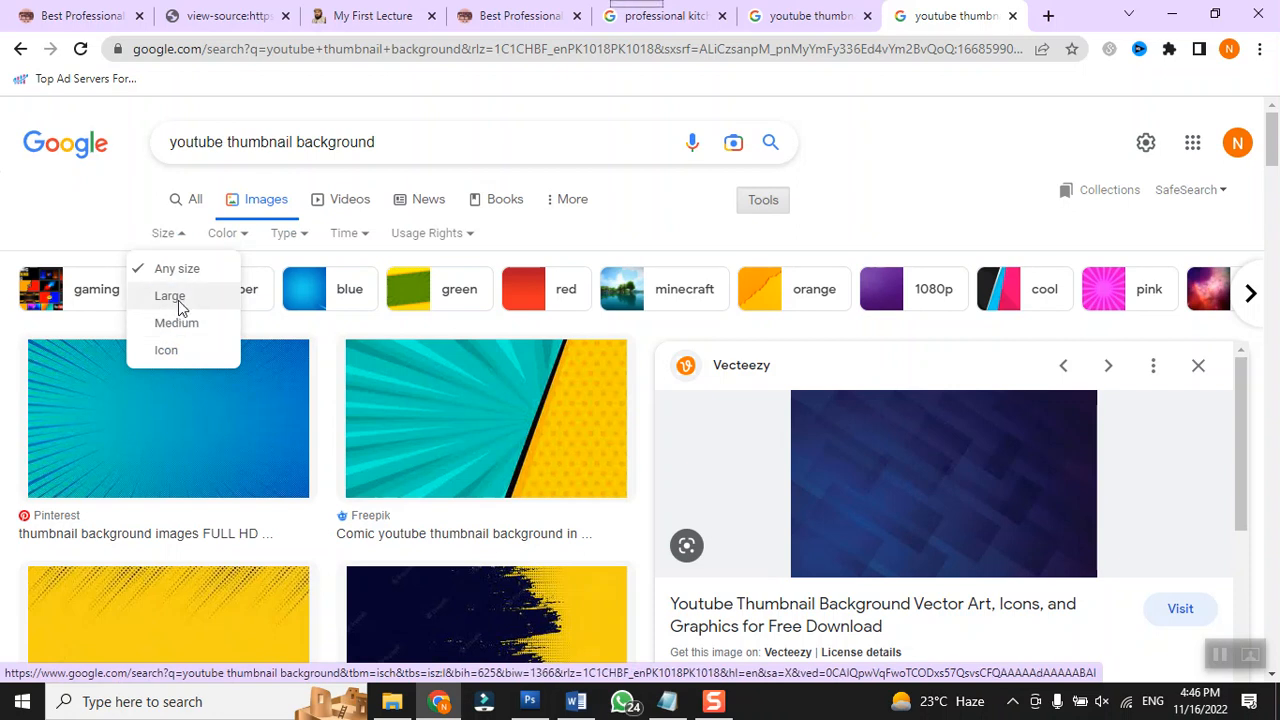
click(170, 296)
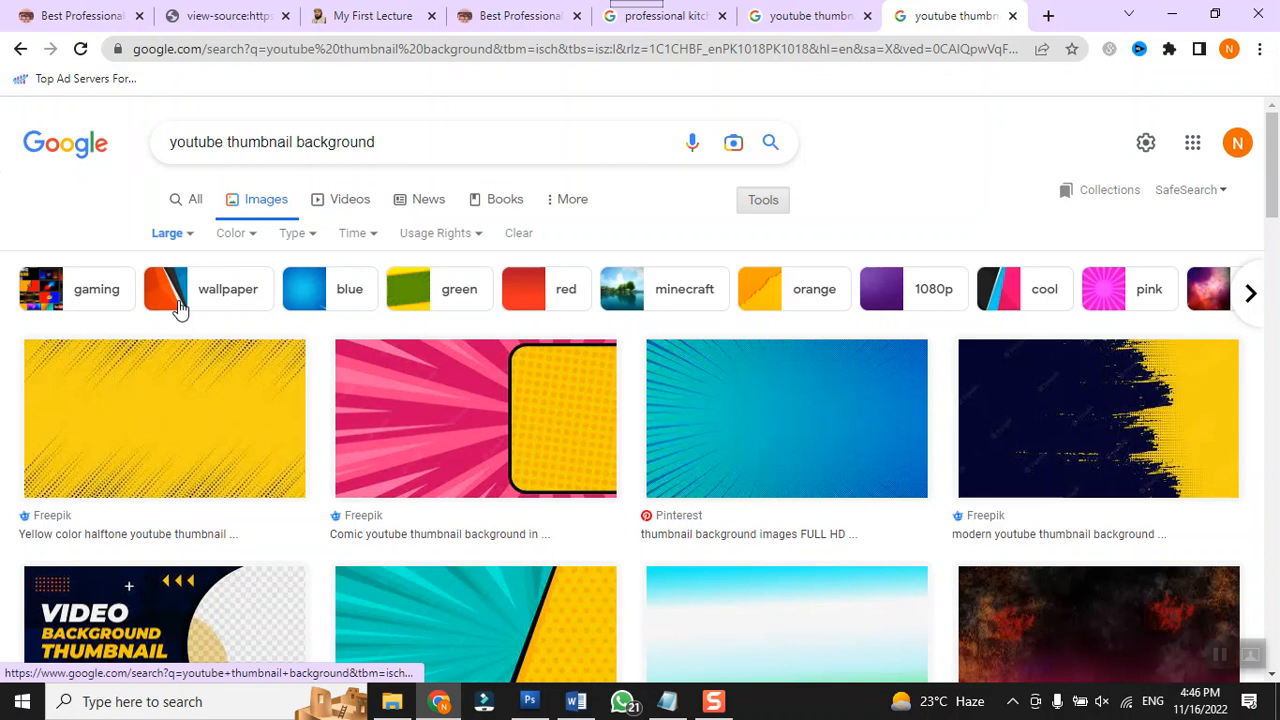
Step: Find the dark blue and purple Wallpaper Cave background in the results, open its preview and copy the image
scroll(427, 440, down, 1)
scroll(427, 440, down, 2)
scroll(427, 440, down, 3)
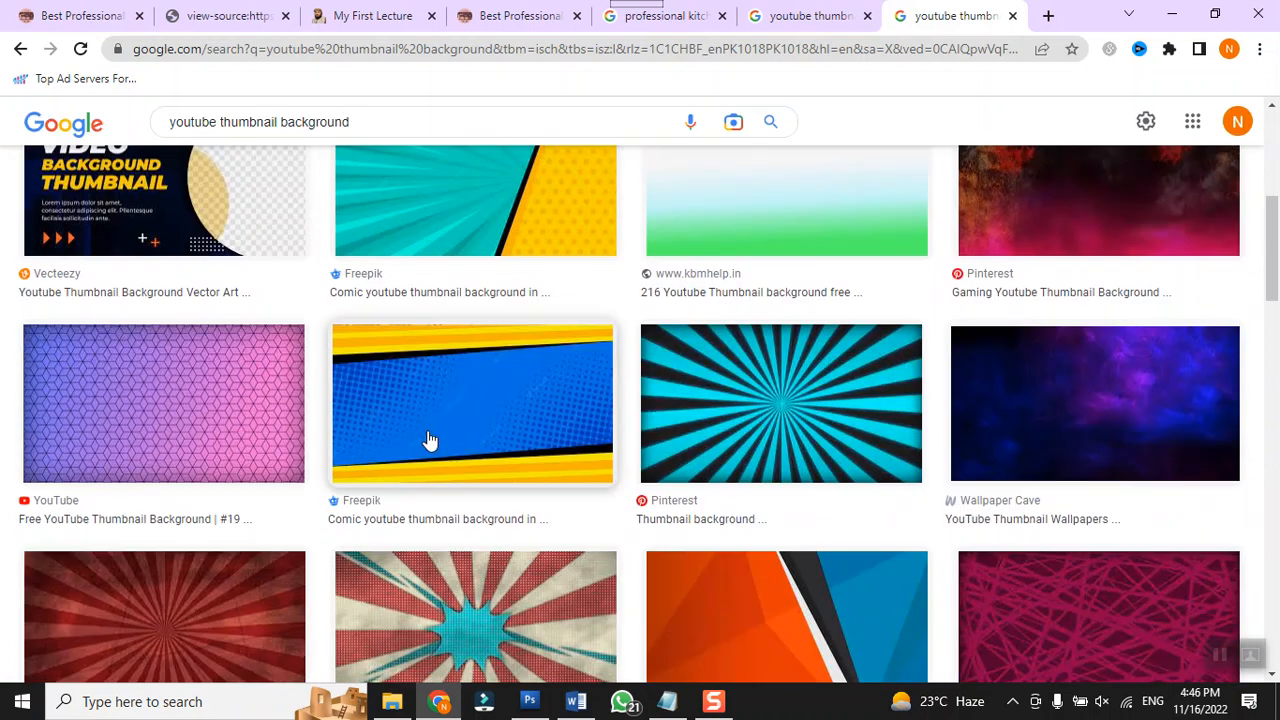
click(1018, 452)
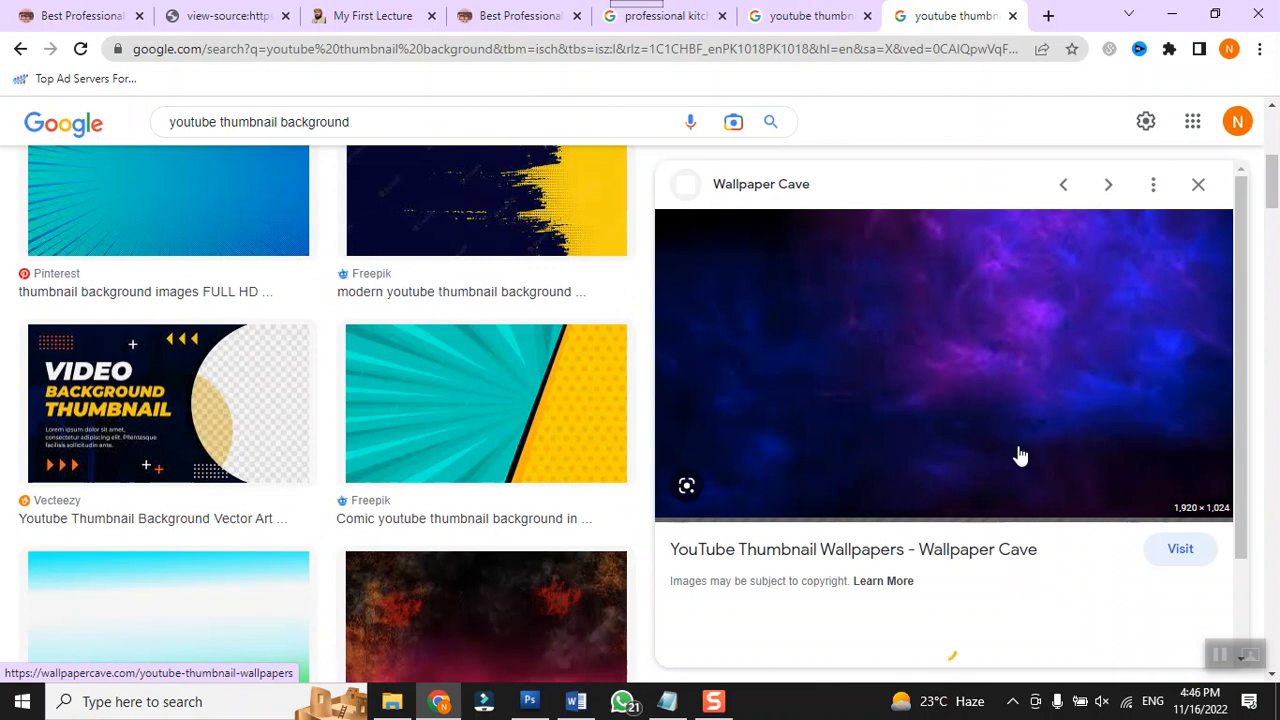
right_click(948, 342)
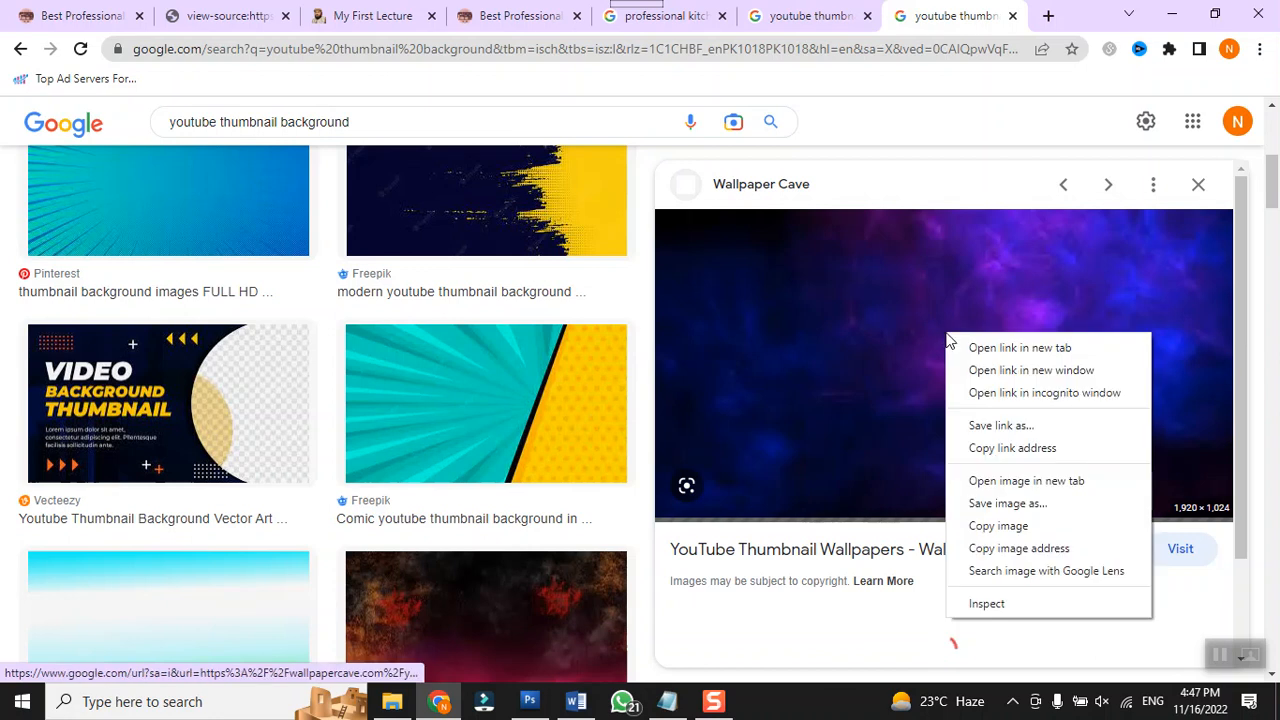
click(1020, 532)
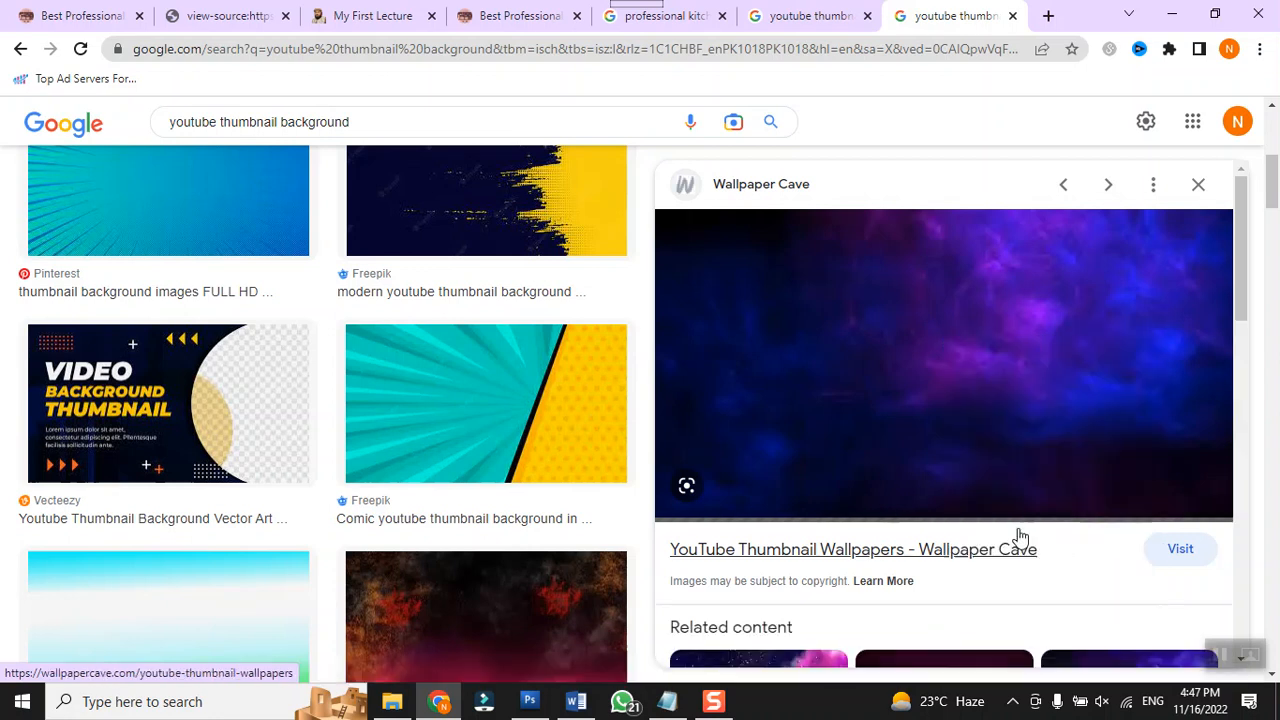
Step: Switch to Photoshop, paste the copied background into the thumbnail document and move it to the canvas's upper-left corner
click(530, 701)
key(ctrl+v)
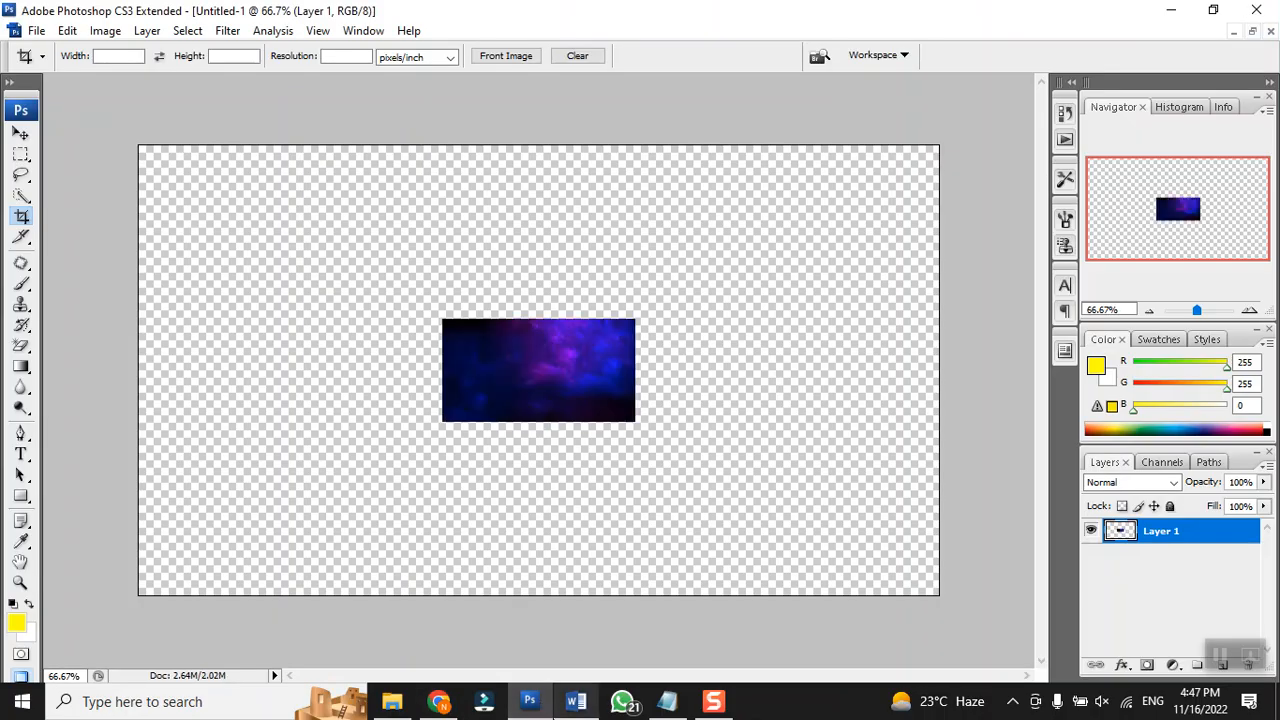
mouse_move(546, 706)
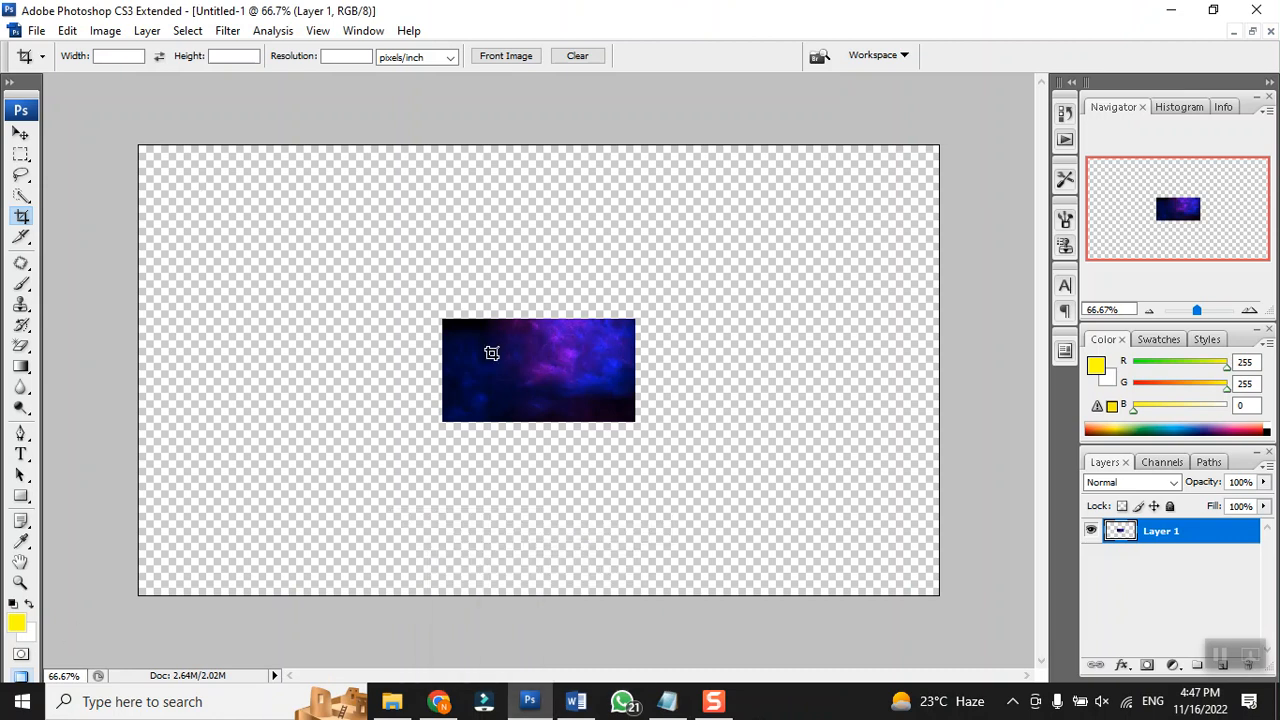
click(20, 131)
drag(496, 398, 191, 220)
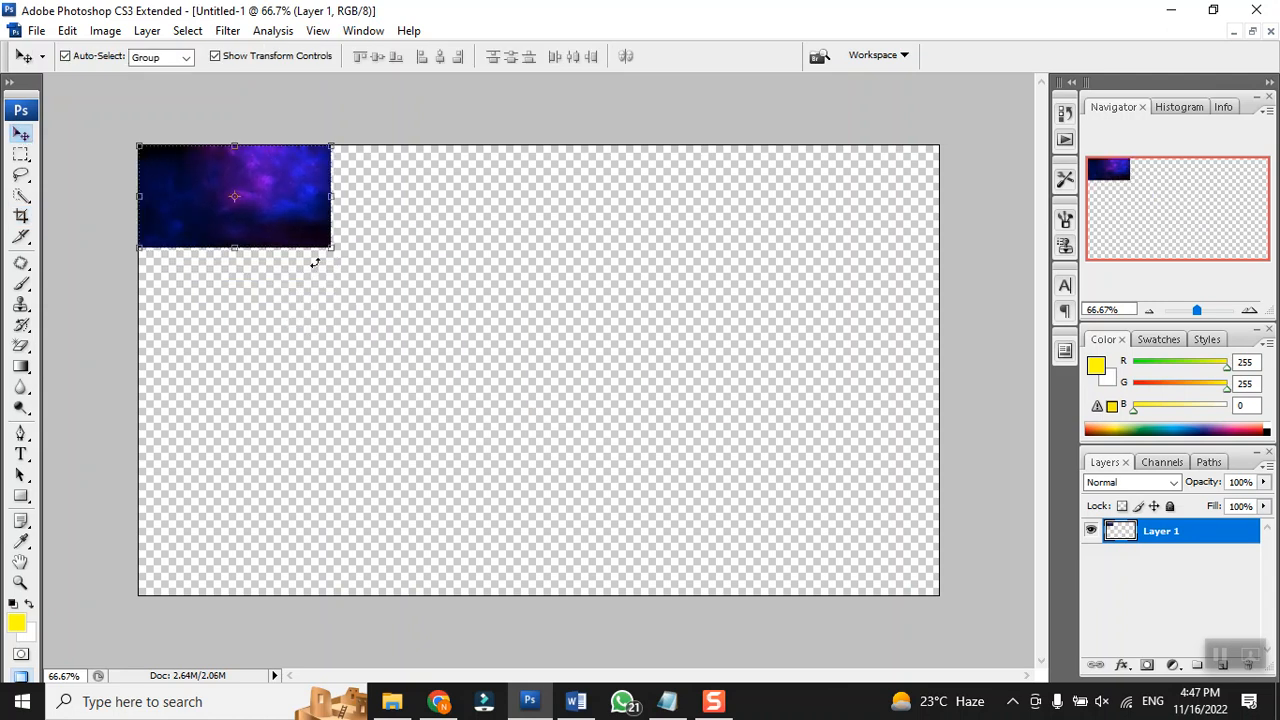
Step: Try scaling the pasted background from its lower-right corner past the canvas edges, and undo the scaling
drag(331, 251, 1063, 686)
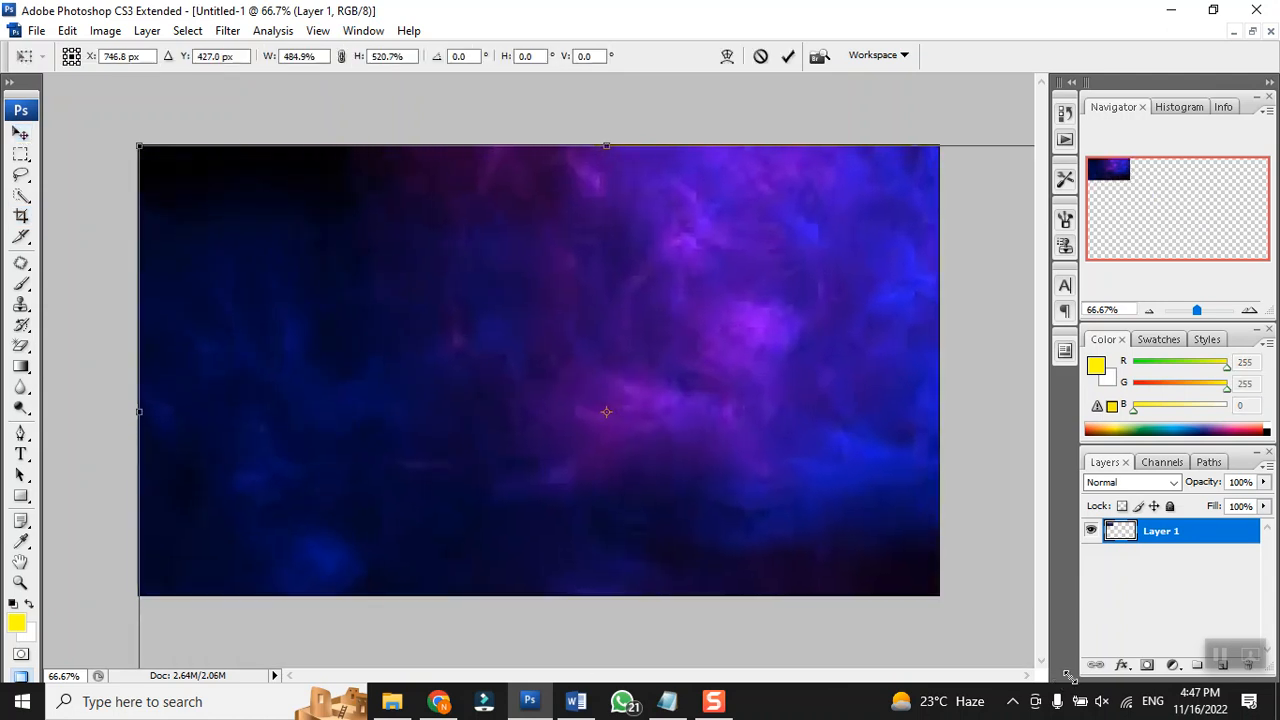
key(Return)
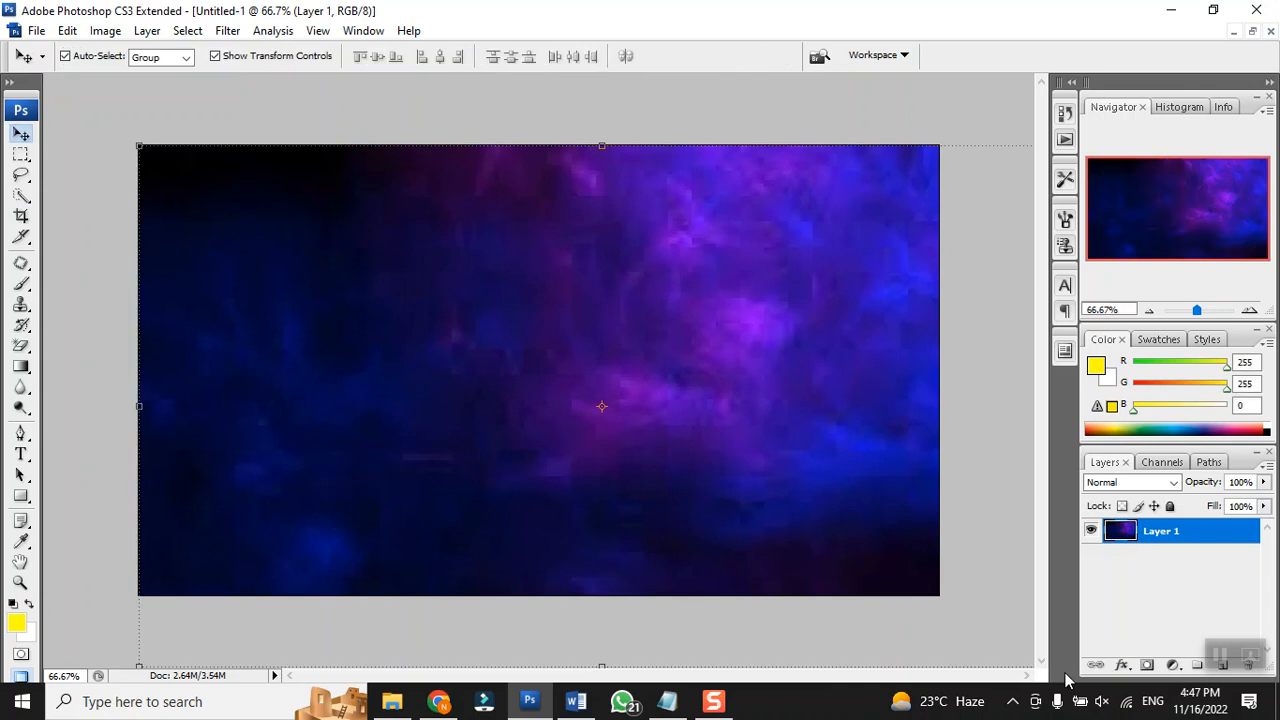
key(ctrl+z)
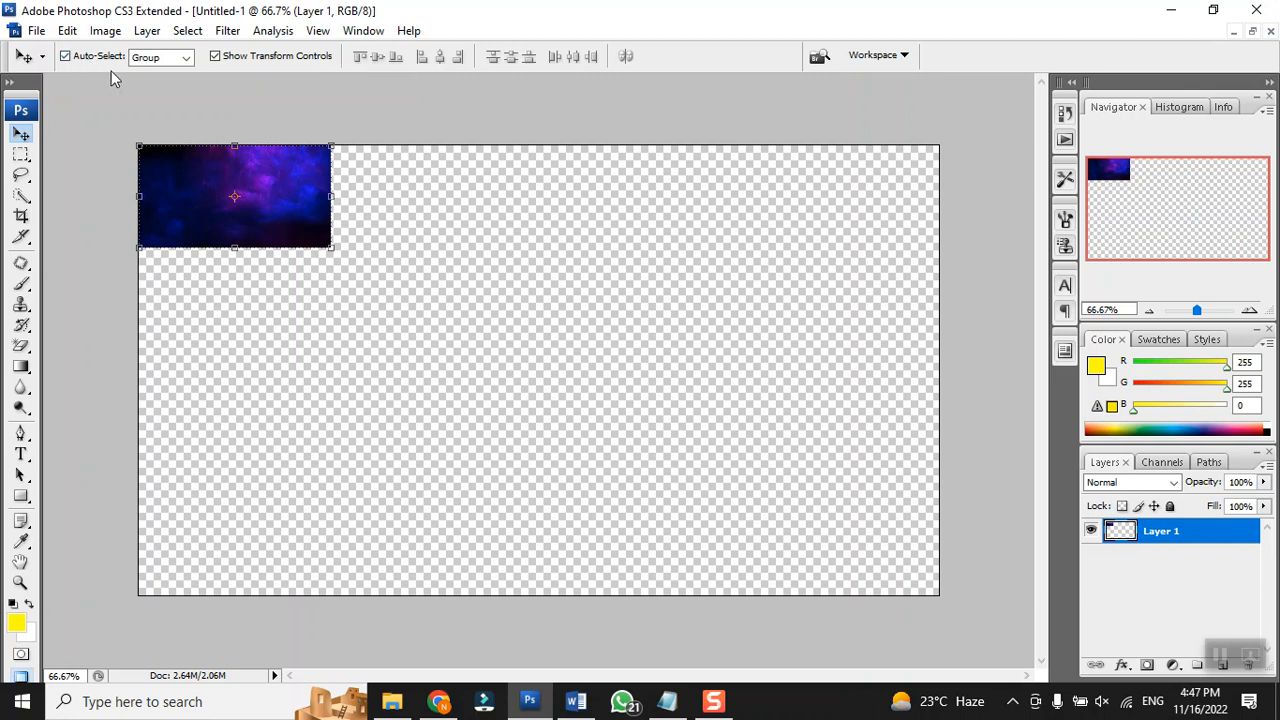
Step: Set the Move tool's auto-select option to Layer
click(168, 60)
click(169, 59)
click(153, 90)
Step: Duplicate the background layer, move the copy towards the middle of the canvas and delete it
key(ctrl+j)
drag(181, 204, 407, 305)
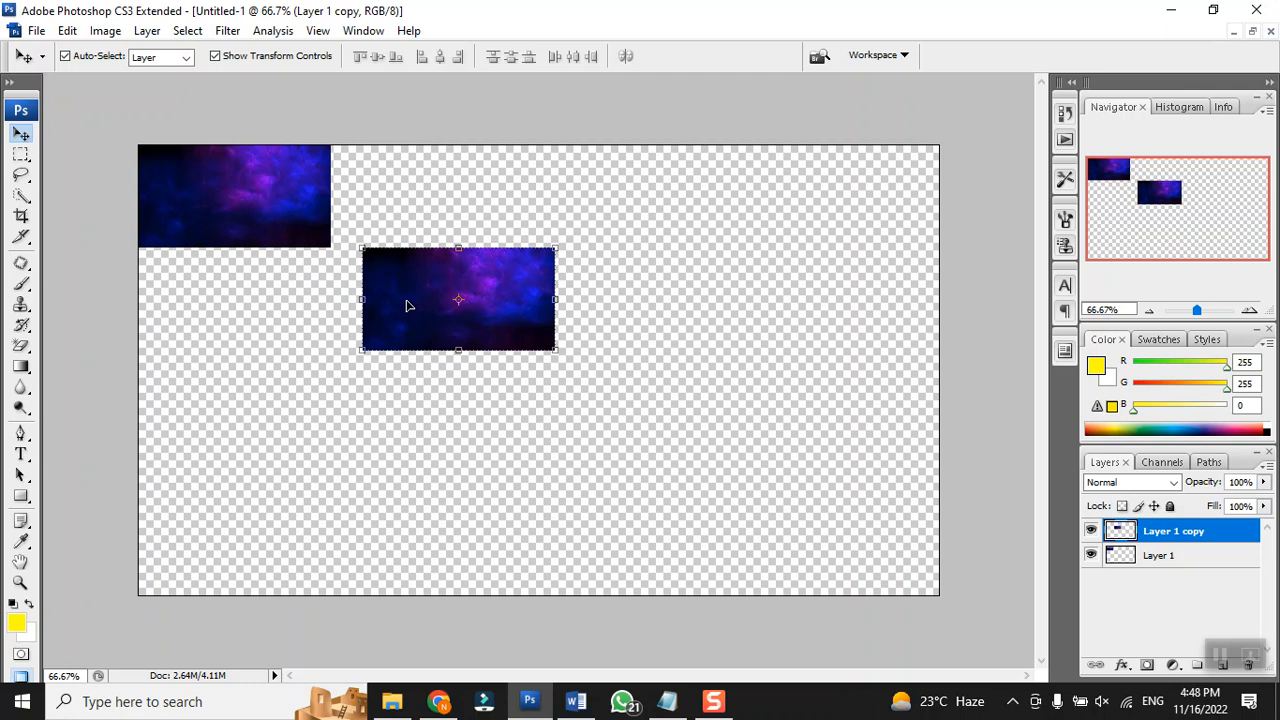
key(Delete)
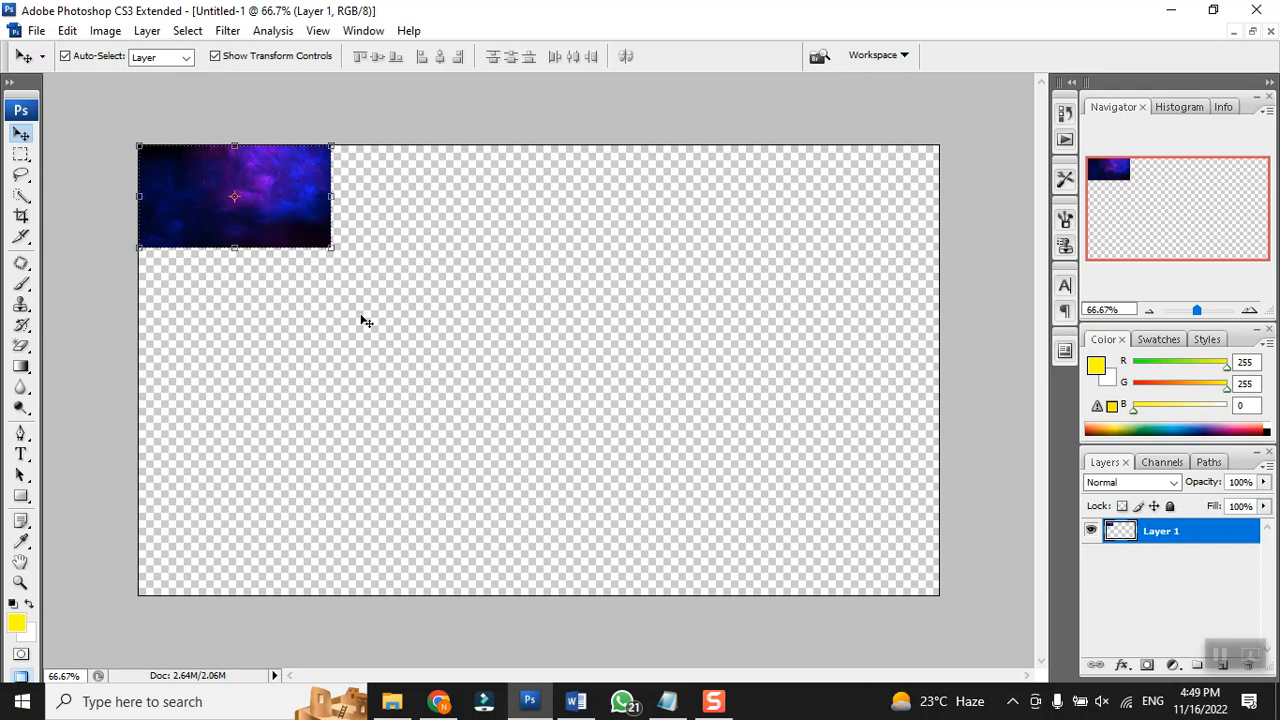
Step: Duplicate the background layer three times and spread the copies across the canvas
key(ctrl+j)
key(ctrl+j)
key(ctrl+j)
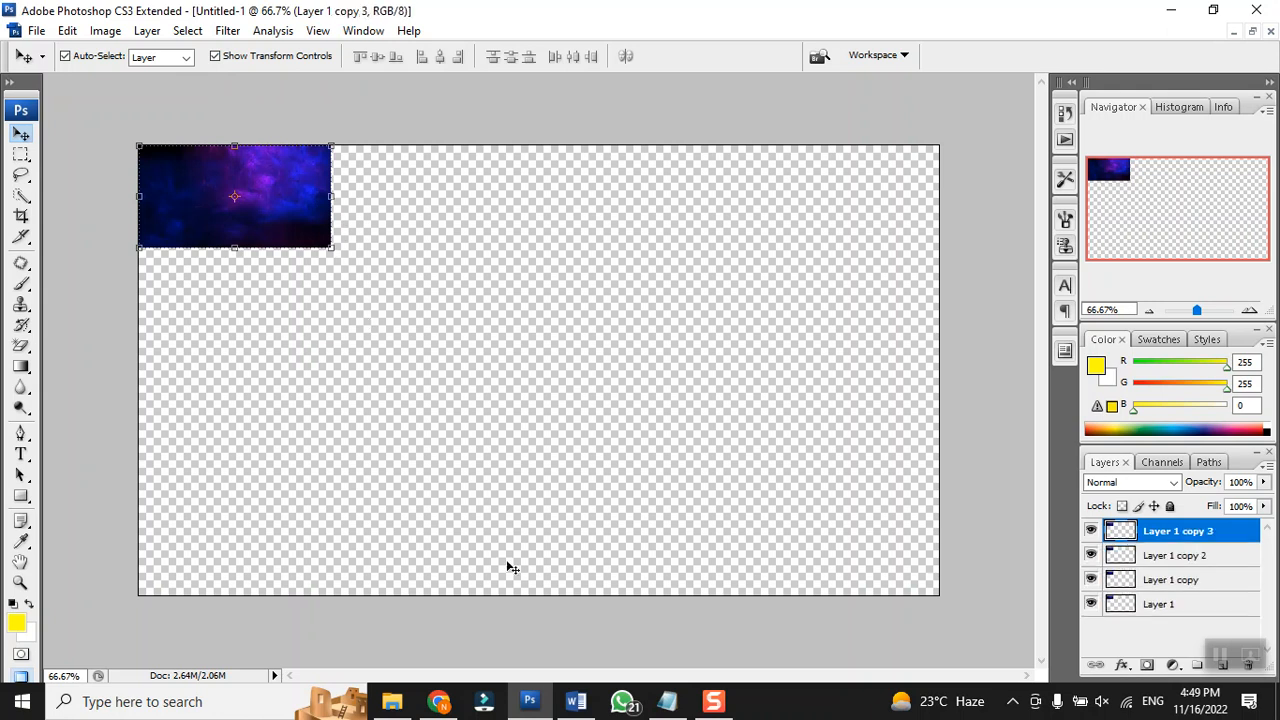
drag(299, 223, 713, 297)
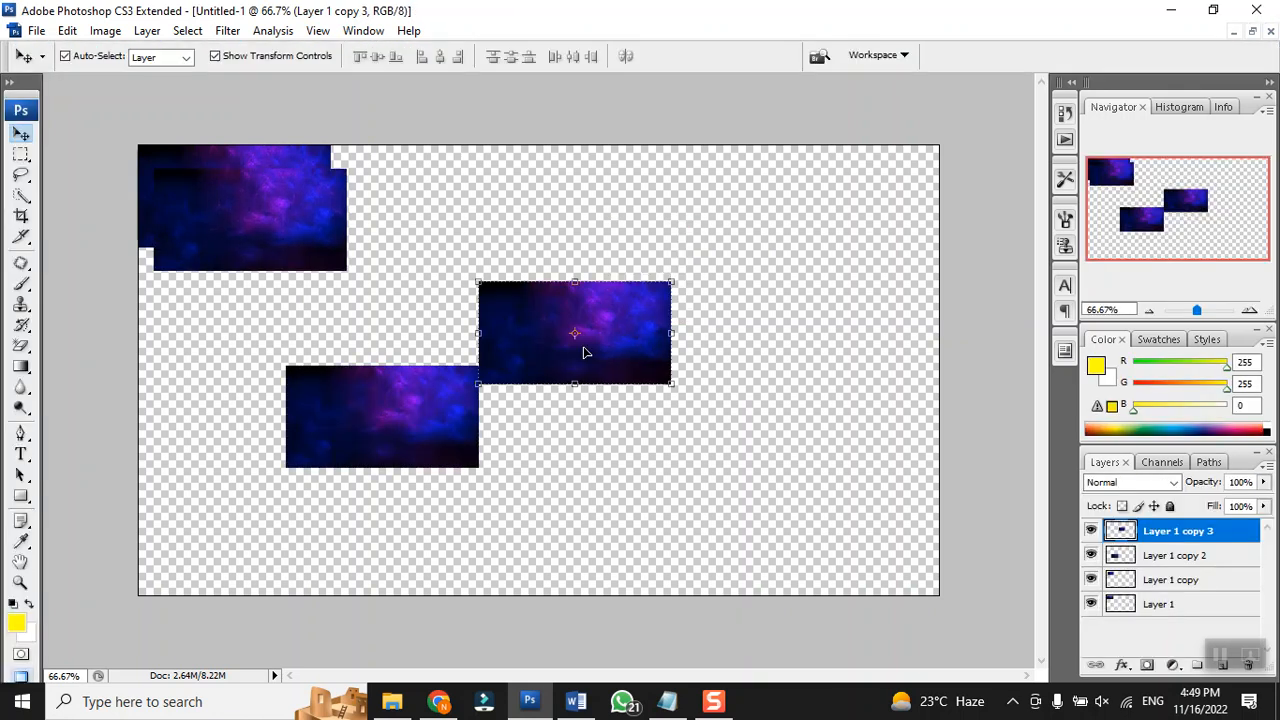
Step: Select the image copies one after another on the canvas, first with transform controls shown and again with them hidden
click(264, 221)
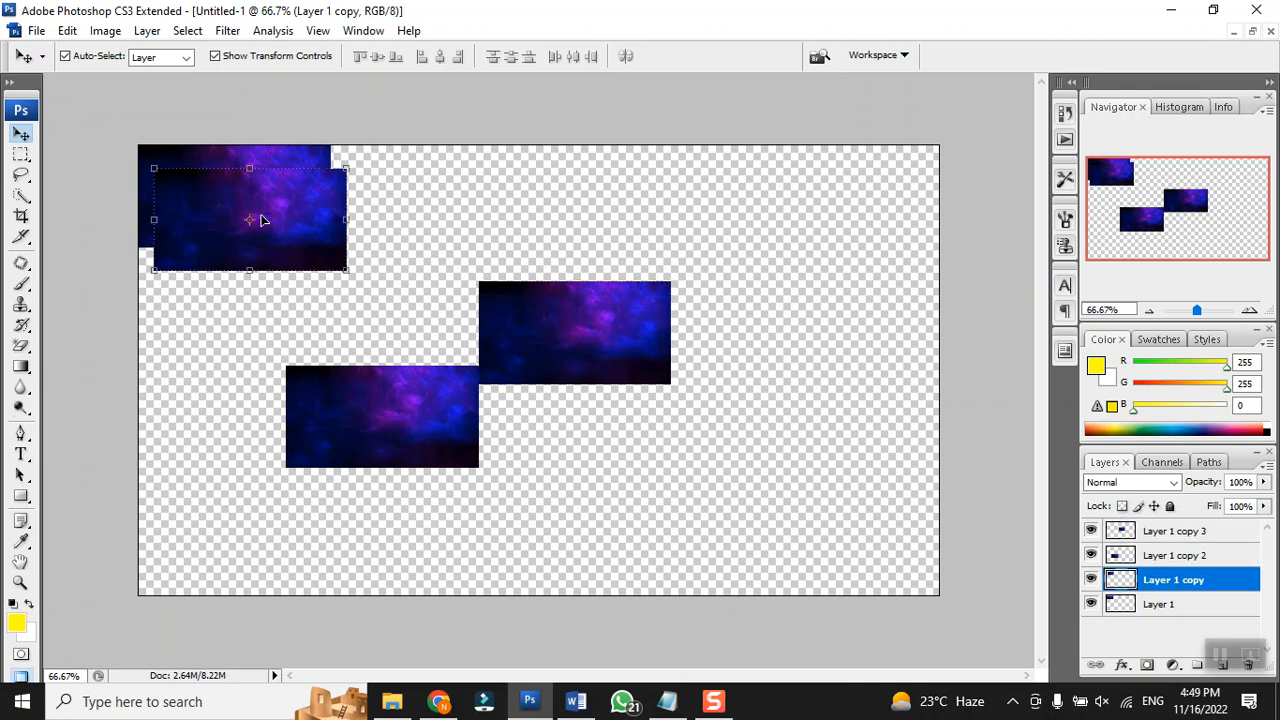
click(358, 450)
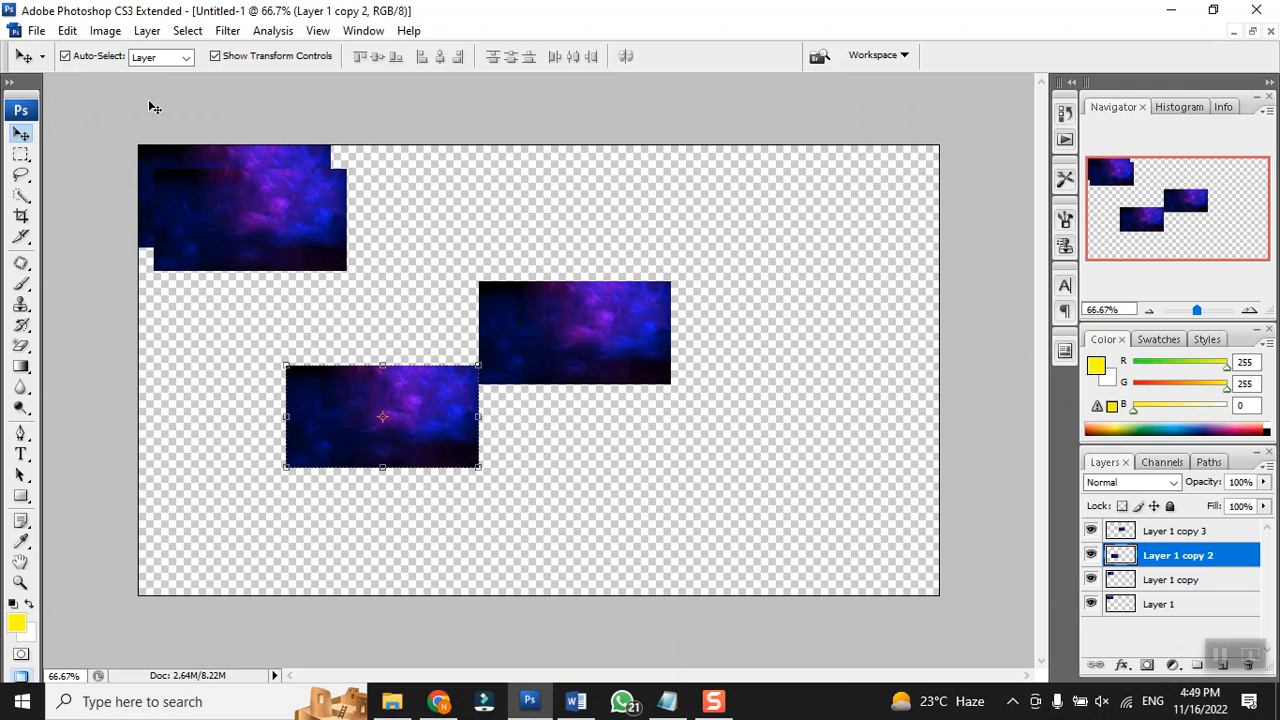
click(215, 56)
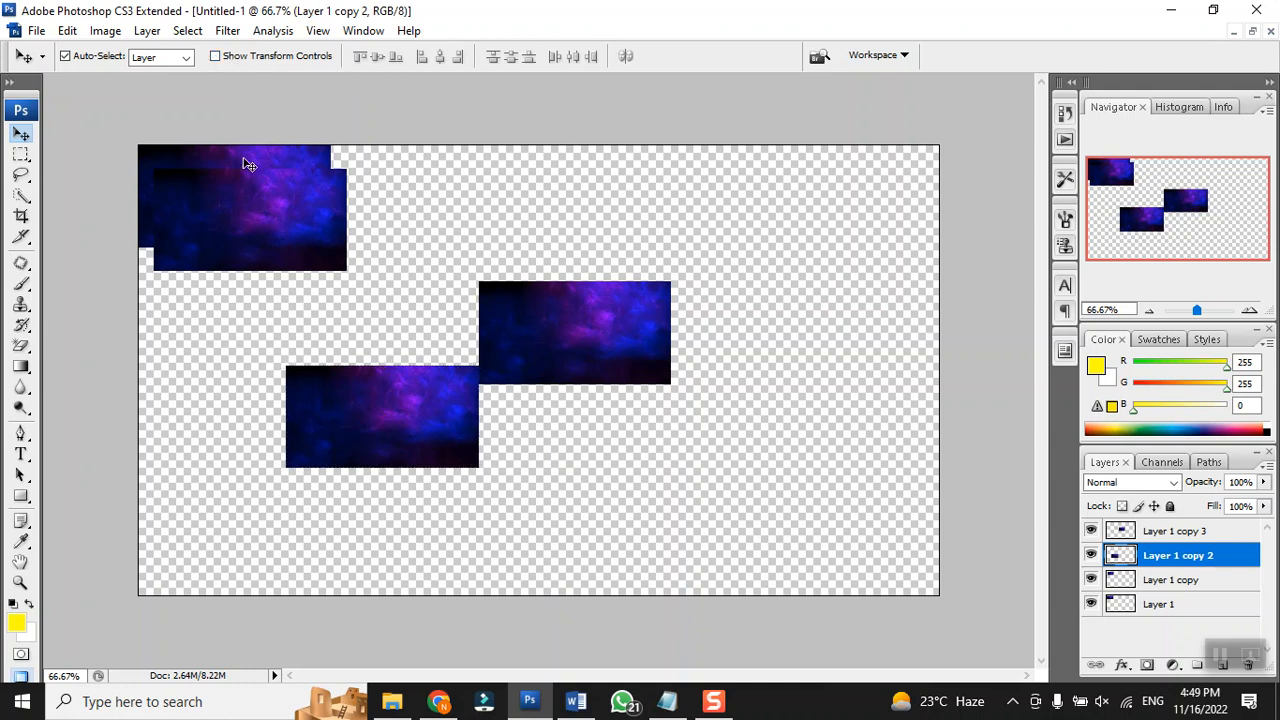
click(617, 328)
click(385, 415)
click(261, 201)
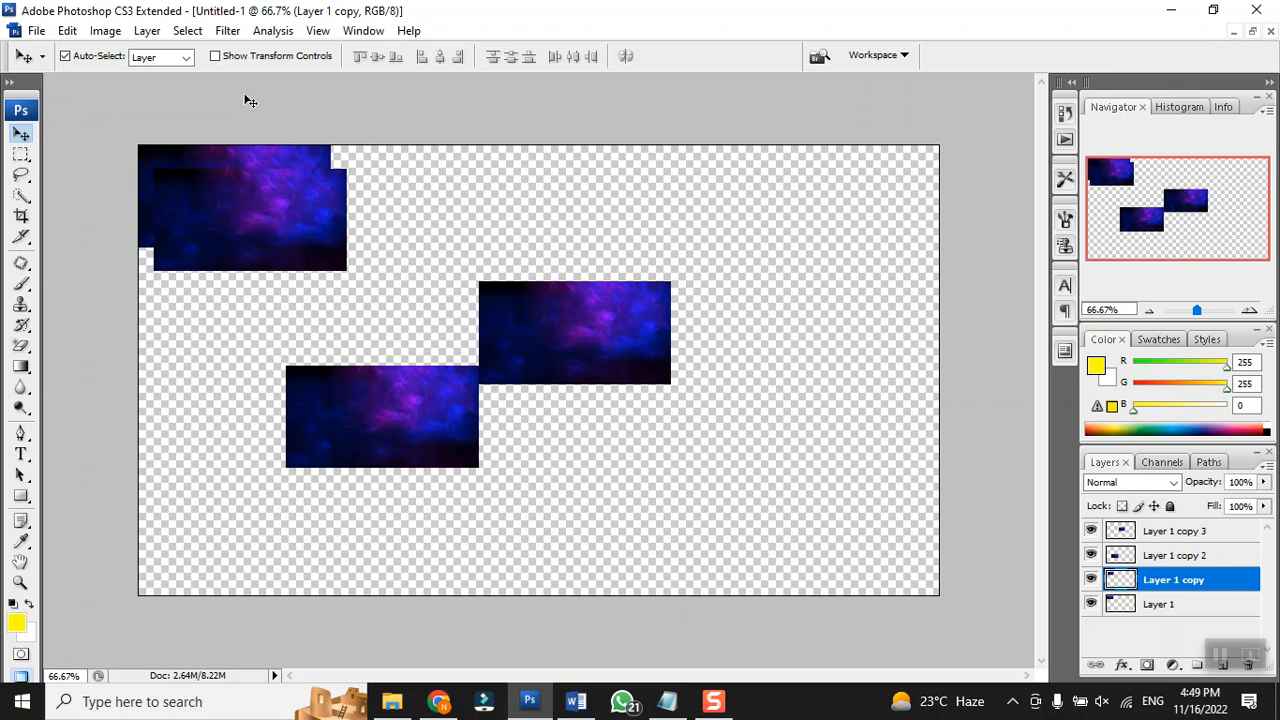
Step: Show the transform controls again and delete all three copies of the background layer
click(265, 61)
key(Delete)
click(600, 350)
key(Delete)
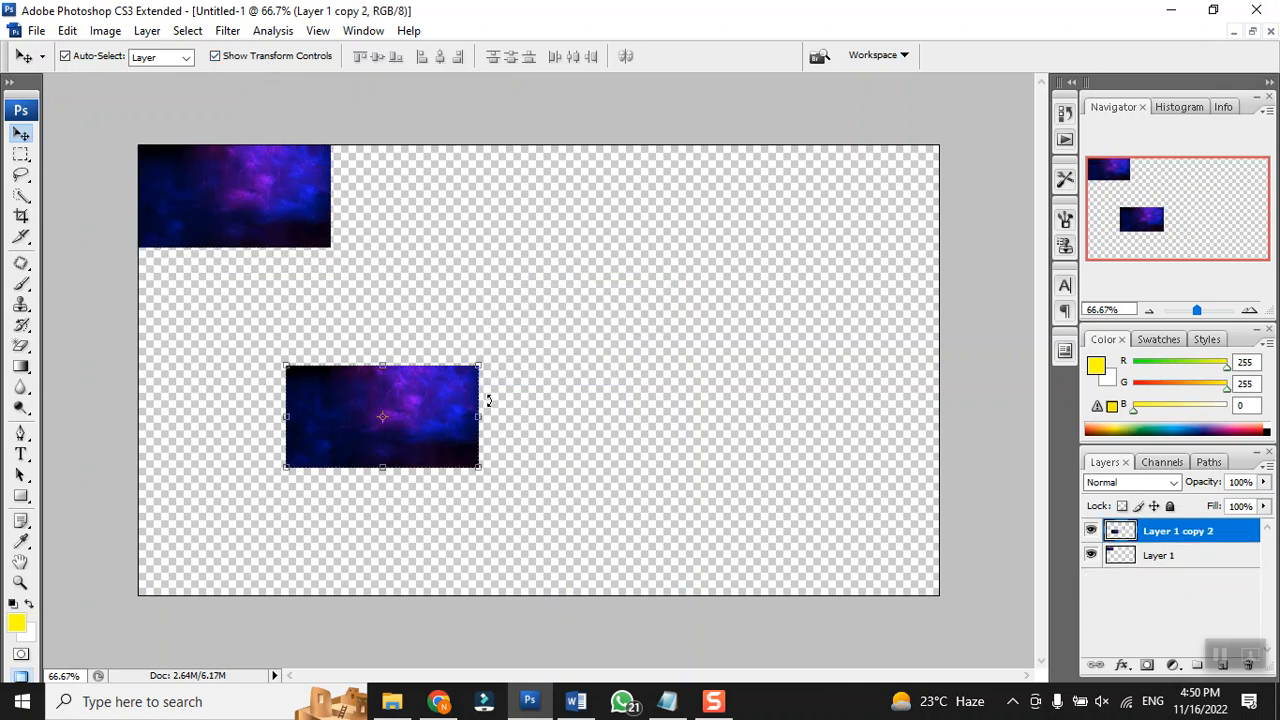
key(Delete)
Step: Scale Layer 1 to about 426.5% width and 464% height so it covers the whole canvas, and deselect it
key(ctrl+t)
drag(330, 248, 957, 620)
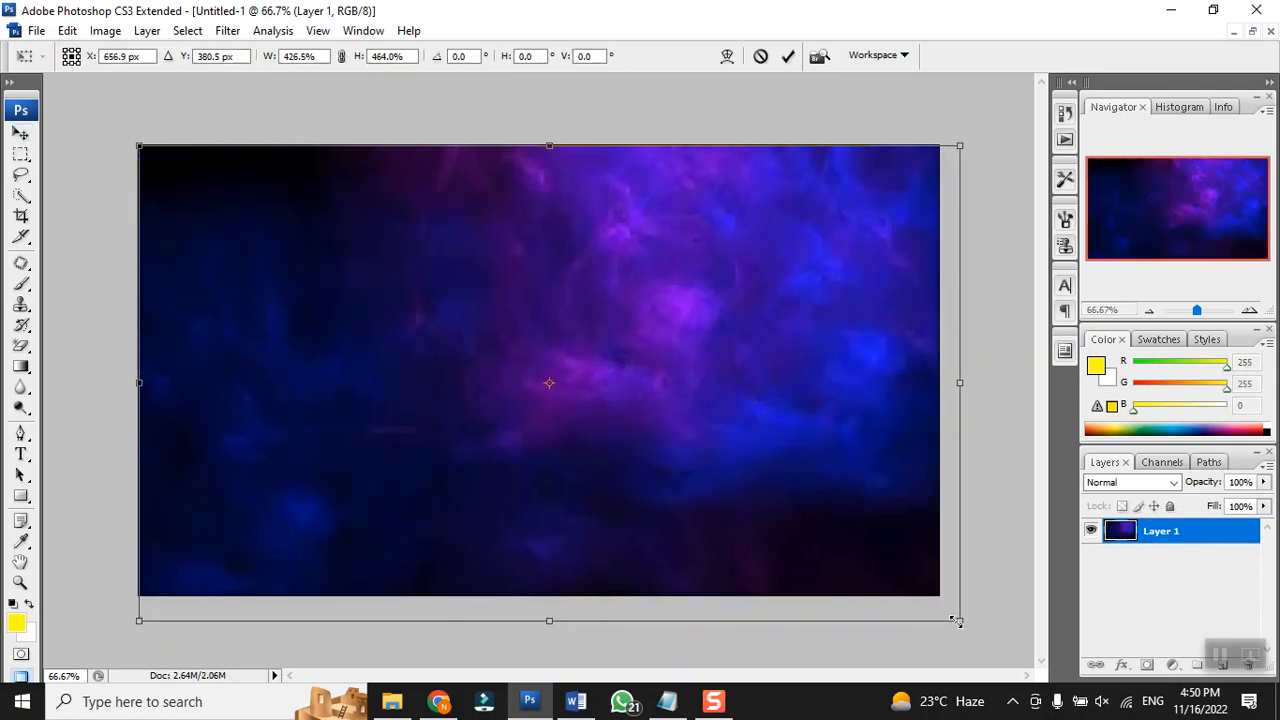
key(Return)
key(ctrl+t)
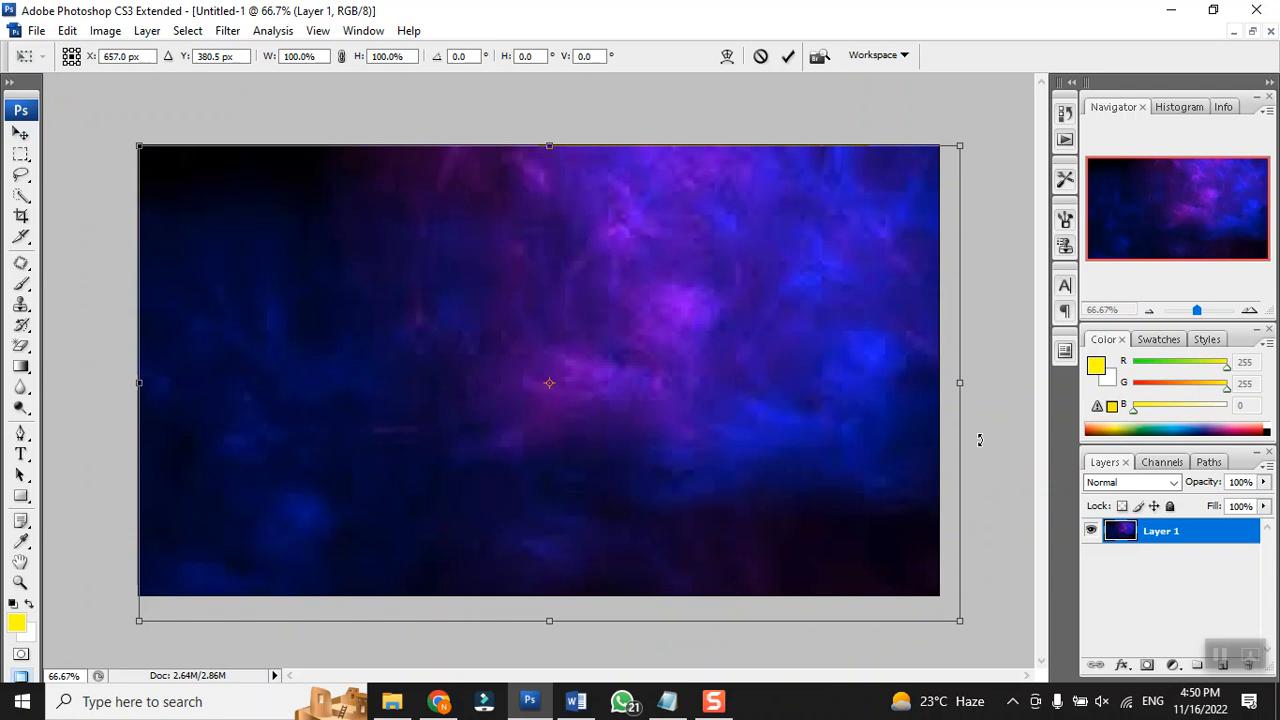
key(Return)
click(1020, 398)
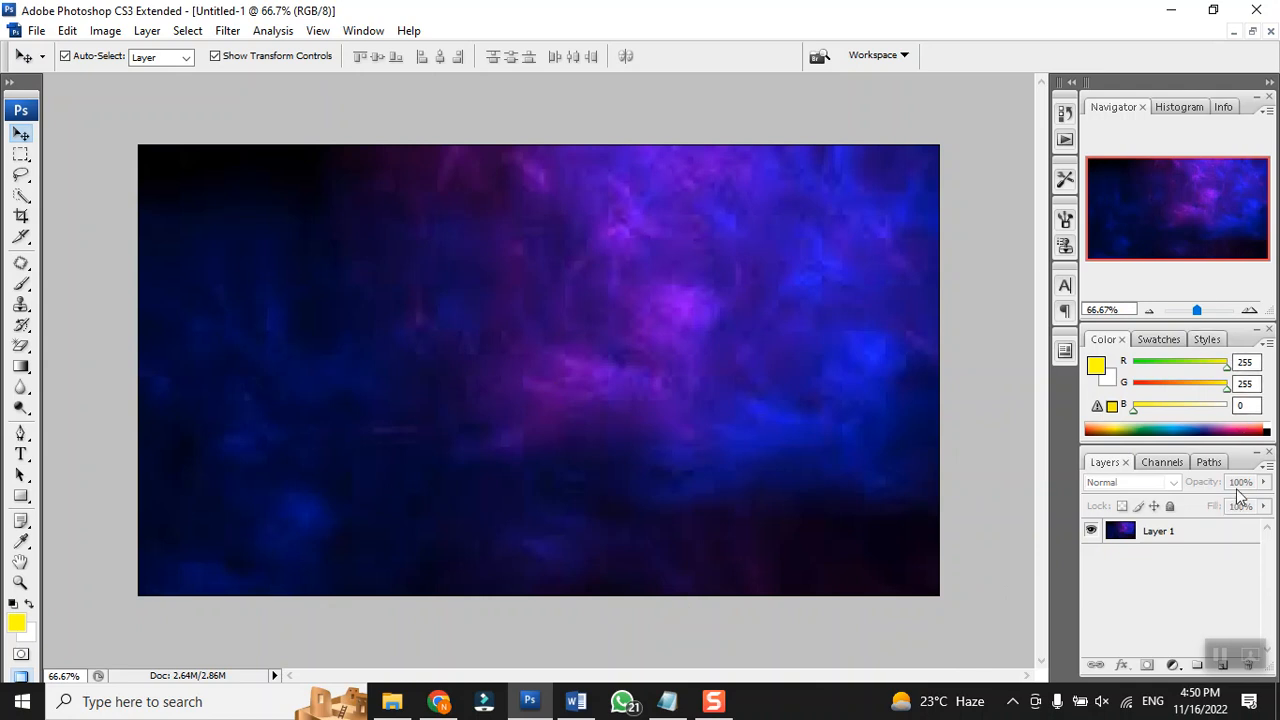
Step: Close the Layers, Navigator and Color panels, and reopen only the Layers panel
click(1148, 537)
click(1270, 456)
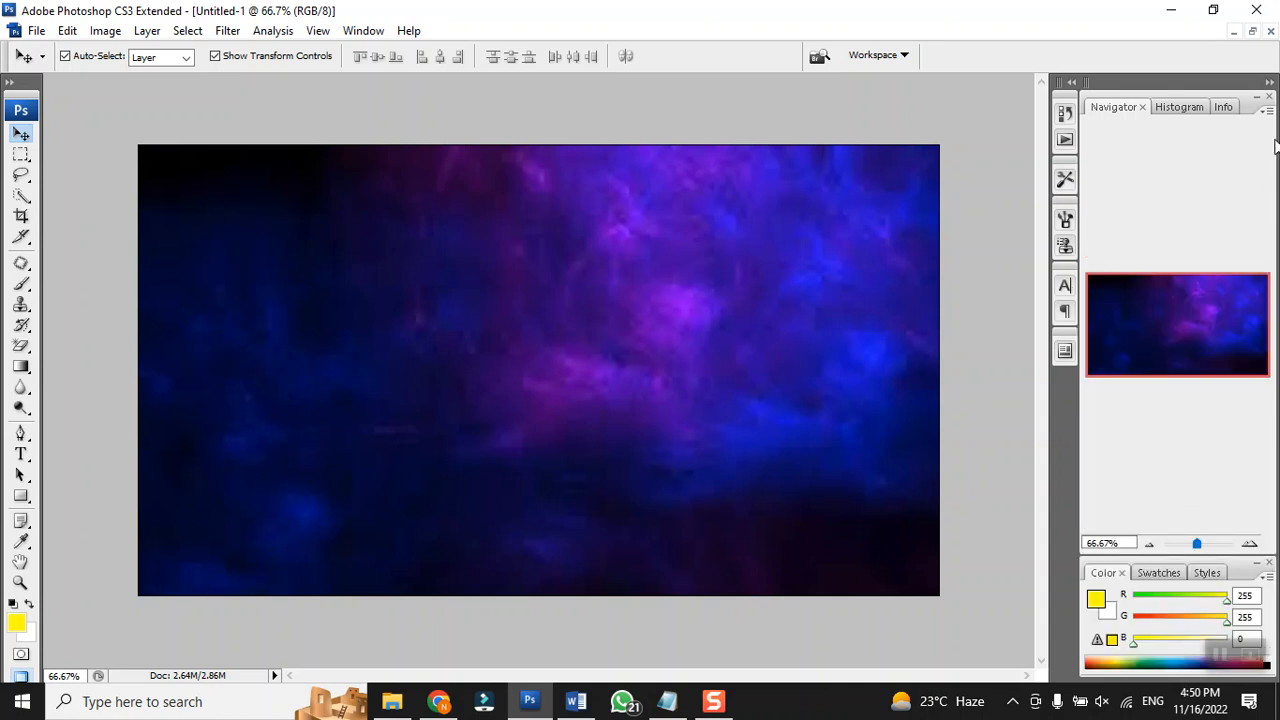
click(1269, 97)
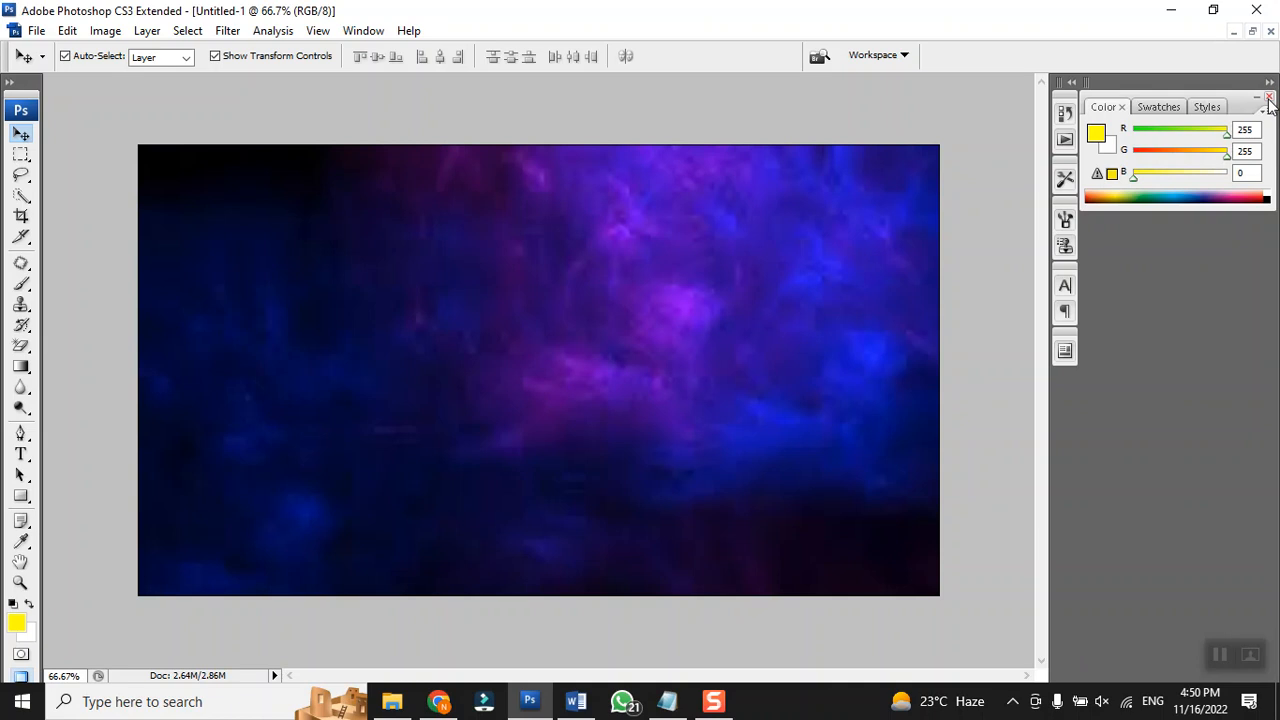
click(1268, 98)
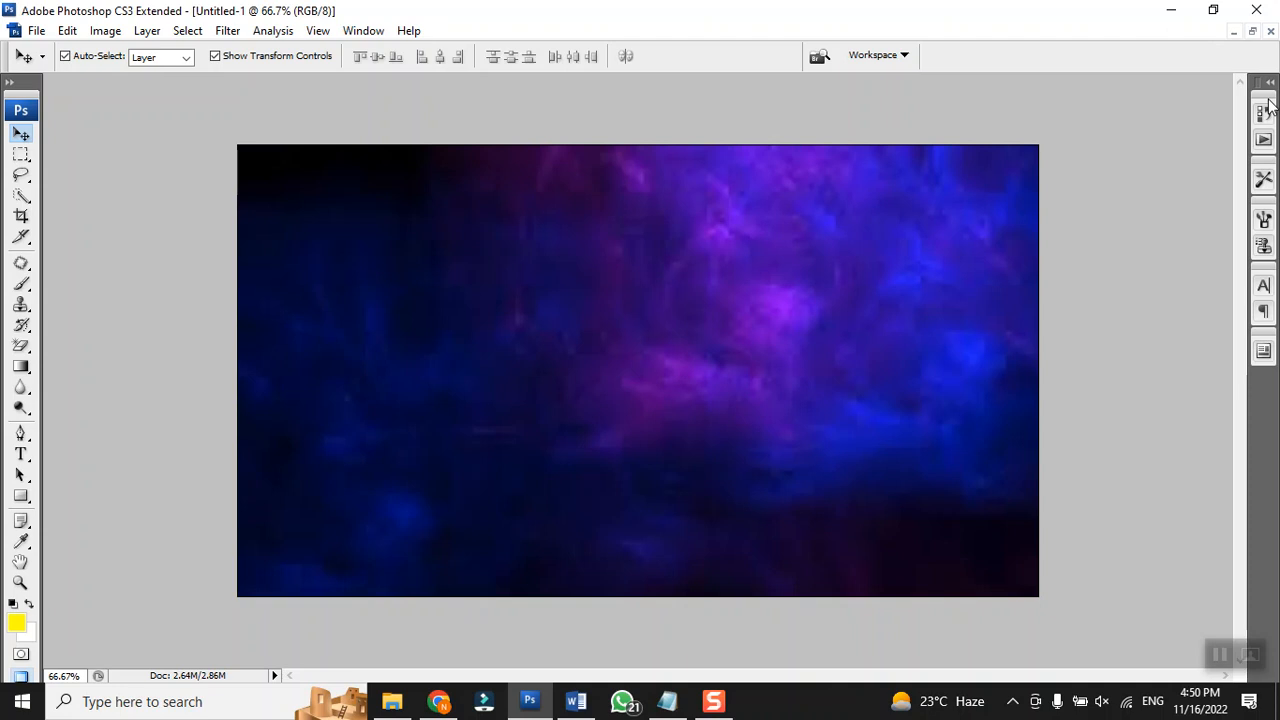
click(1270, 105)
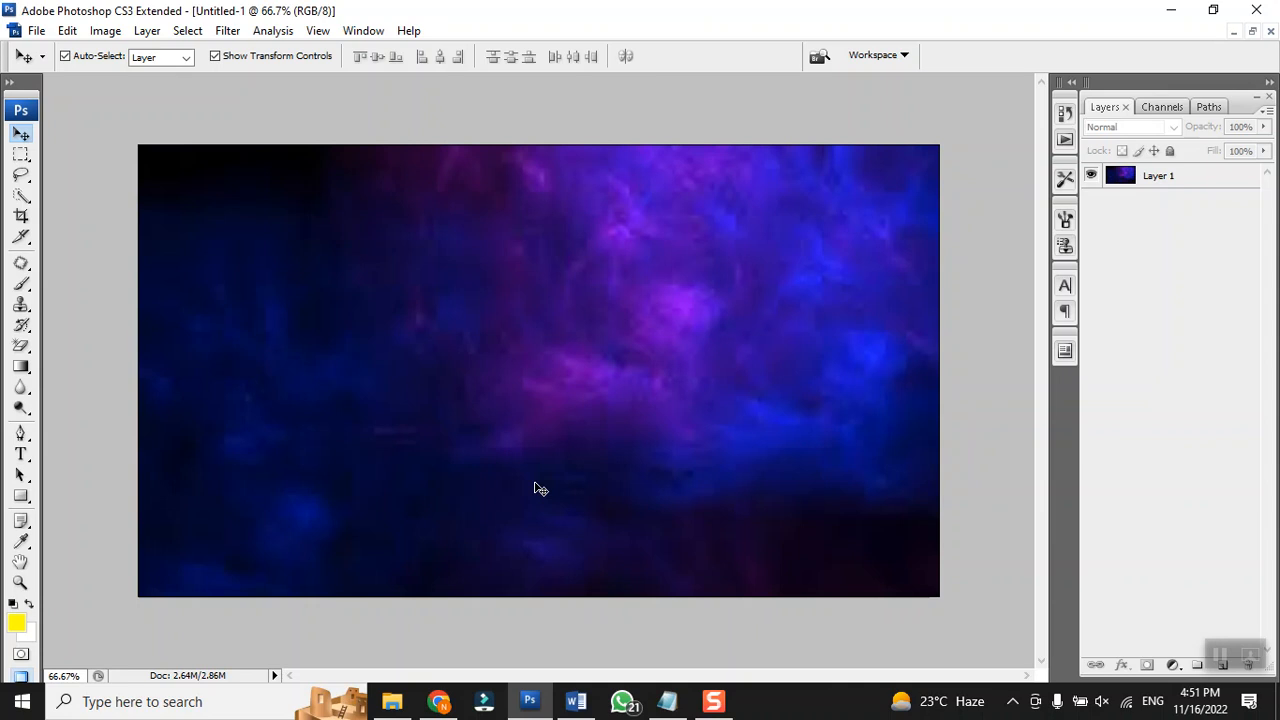
Step: Browse for an image to open in folder 0 of the Music library and display its files as extra large icons
key(ctrl+o)
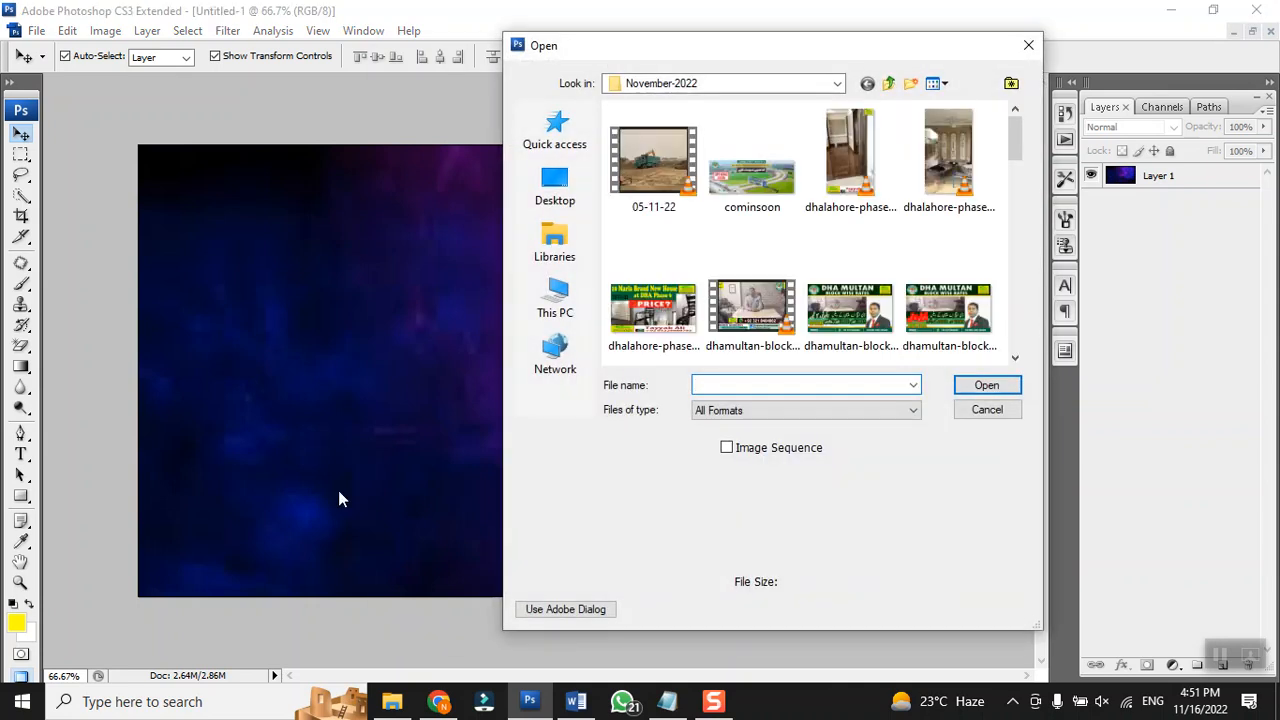
drag(886, 54, 830, 68)
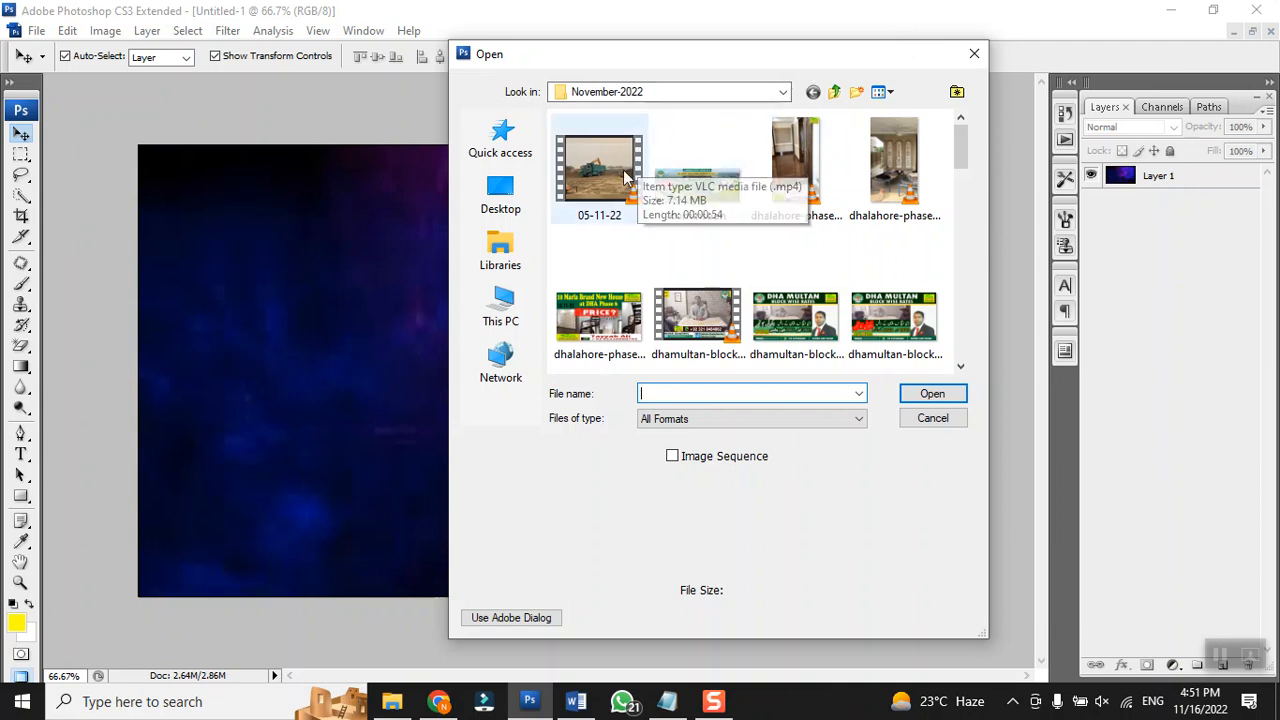
click(505, 262)
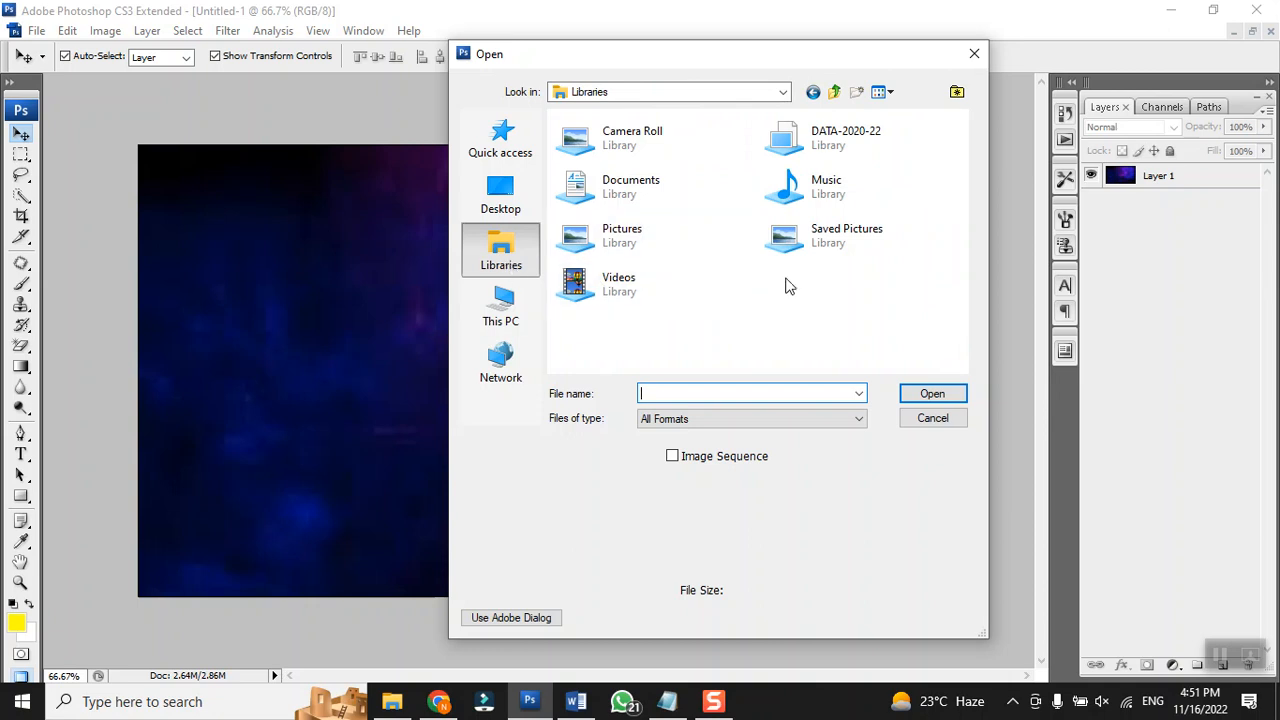
double_click(843, 192)
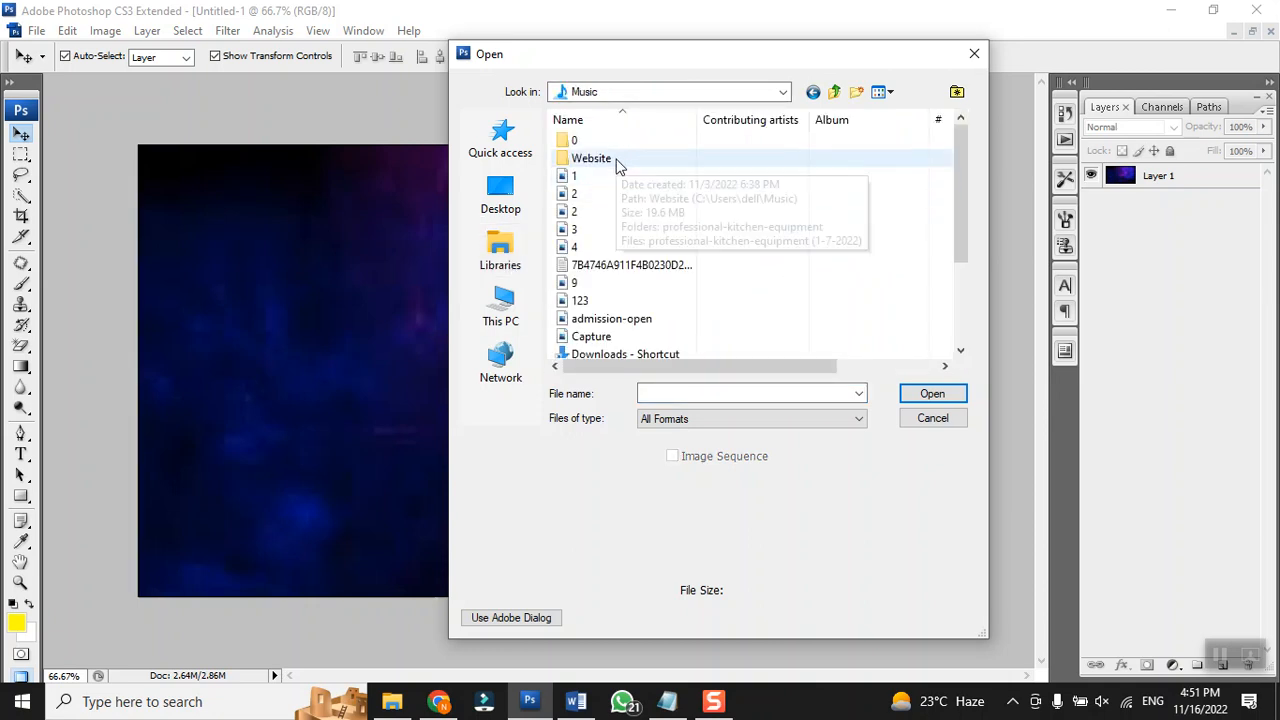
double_click(580, 140)
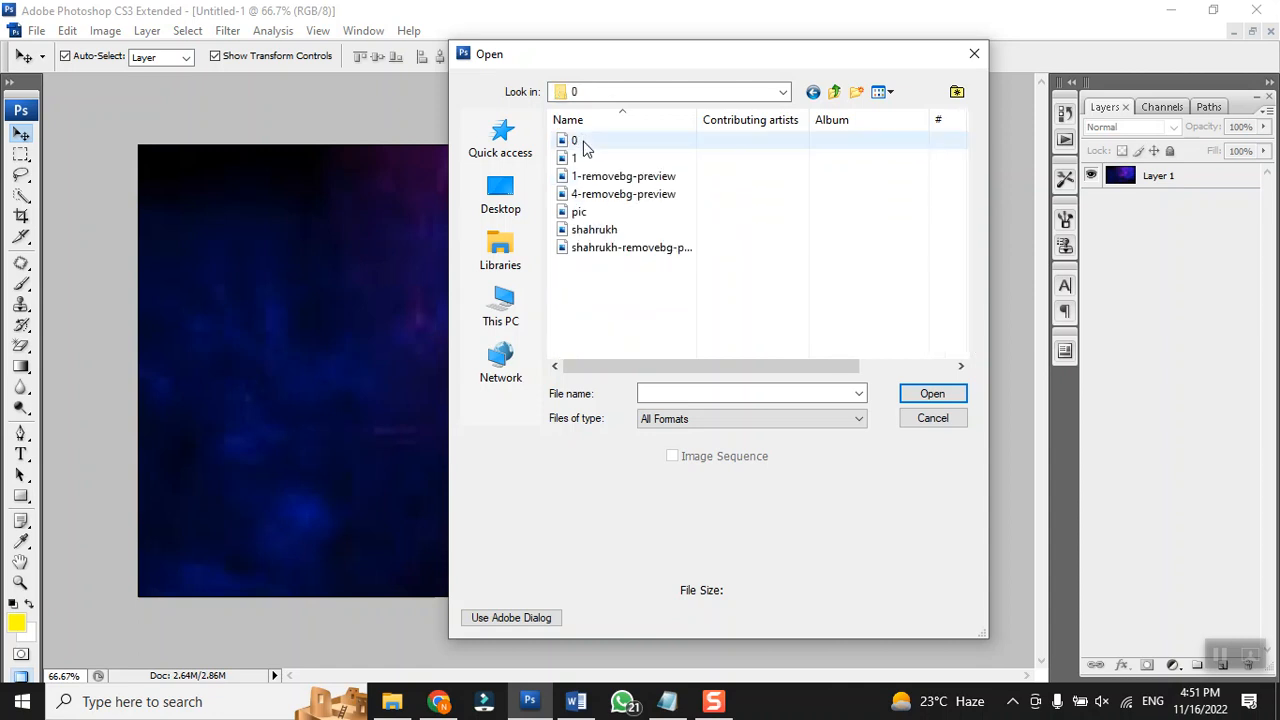
click(889, 94)
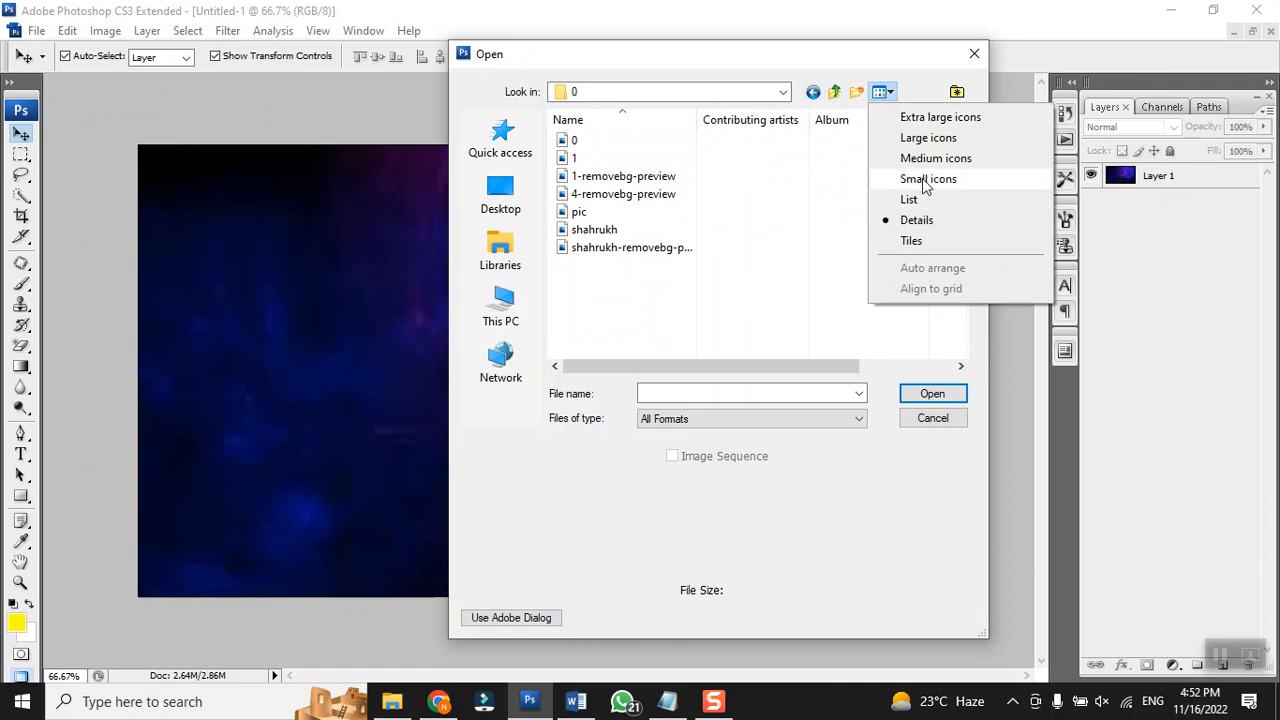
click(936, 118)
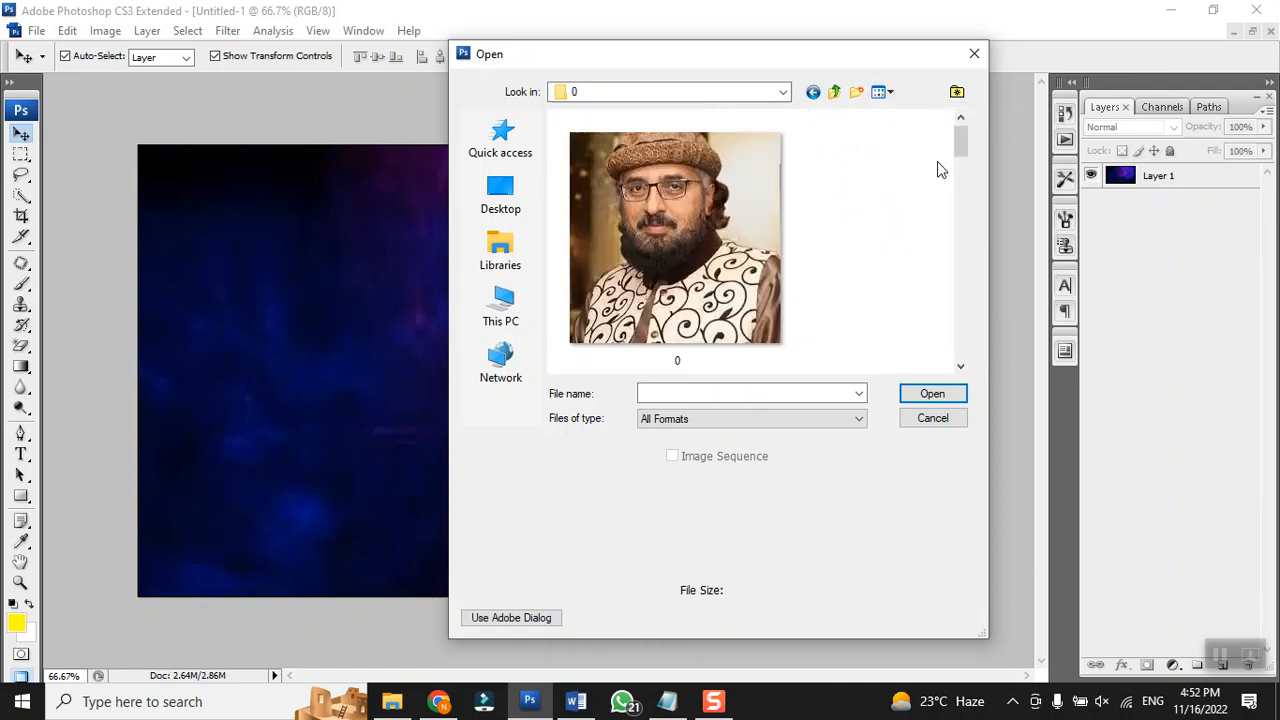
Step: Find the cutout of the boy with the microphone in folder 0 and open it (1-removebg-preview)
drag(962, 143, 906, 286)
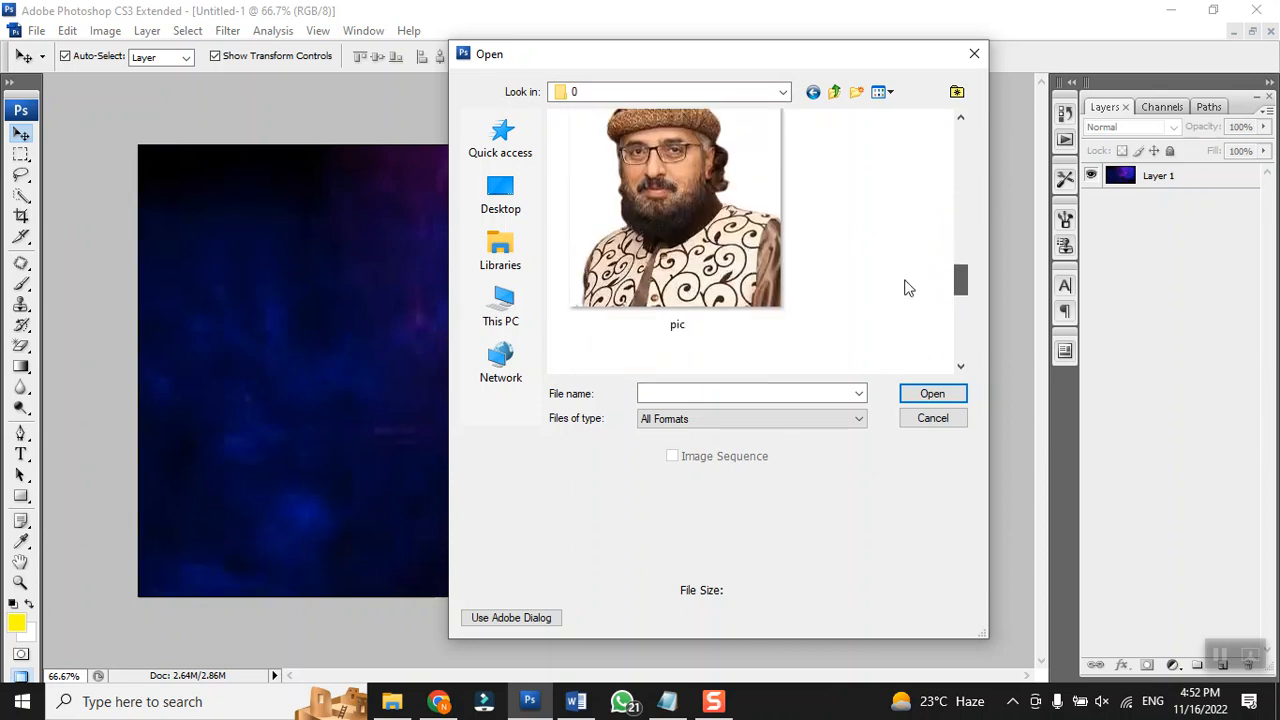
scroll(789, 288, up, 5)
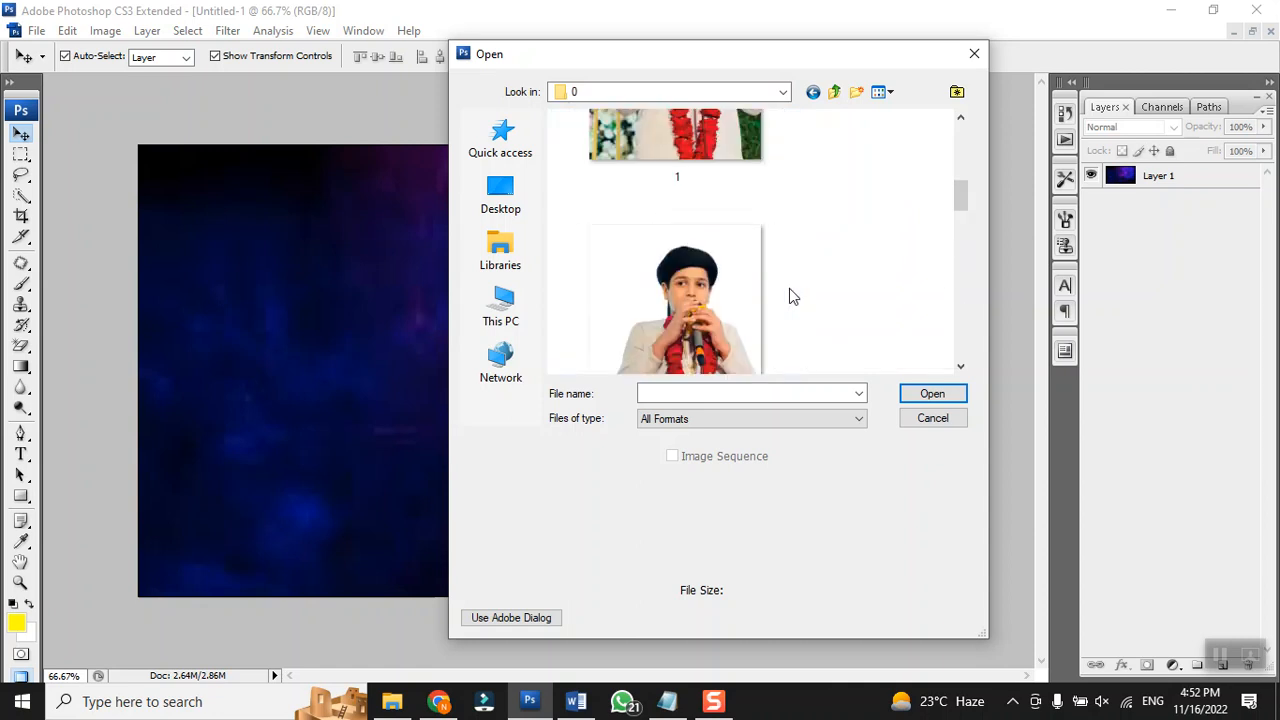
scroll(789, 288, down, 2)
double_click(718, 253)
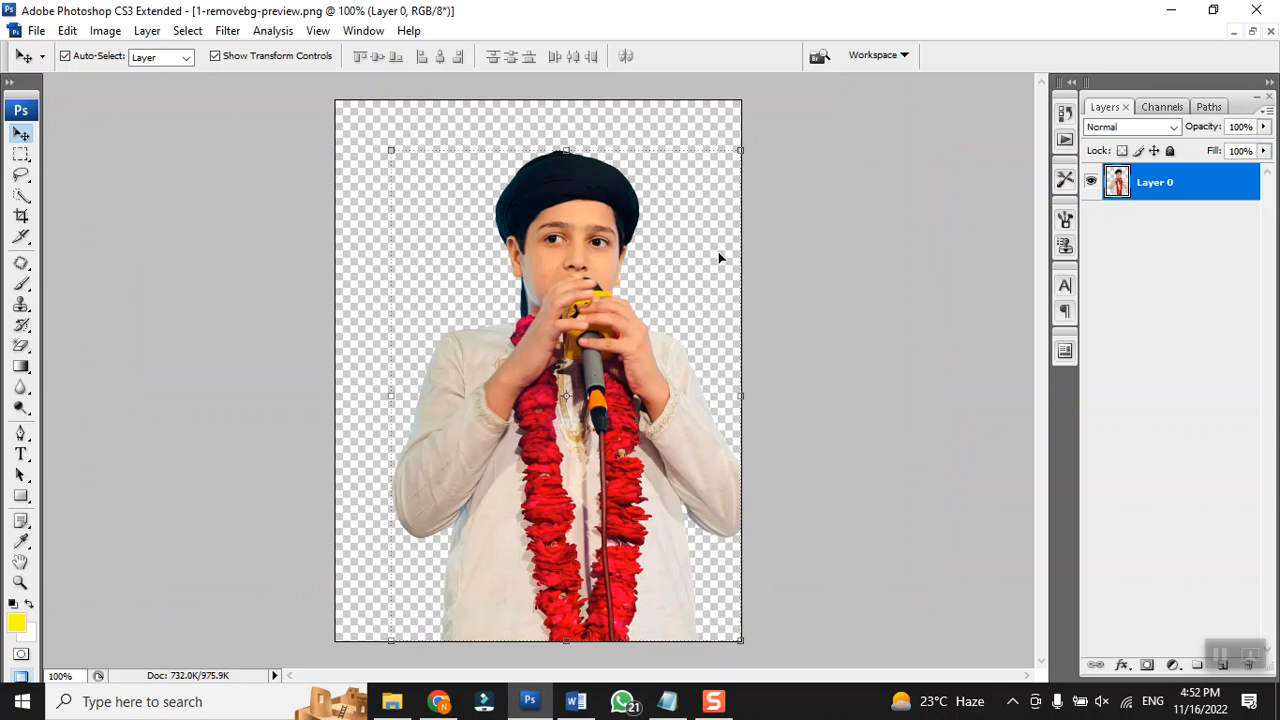
Step: Place the two documents side by side, copy the boy's cutout into Untitled-1, and maximize that document
click(1252, 31)
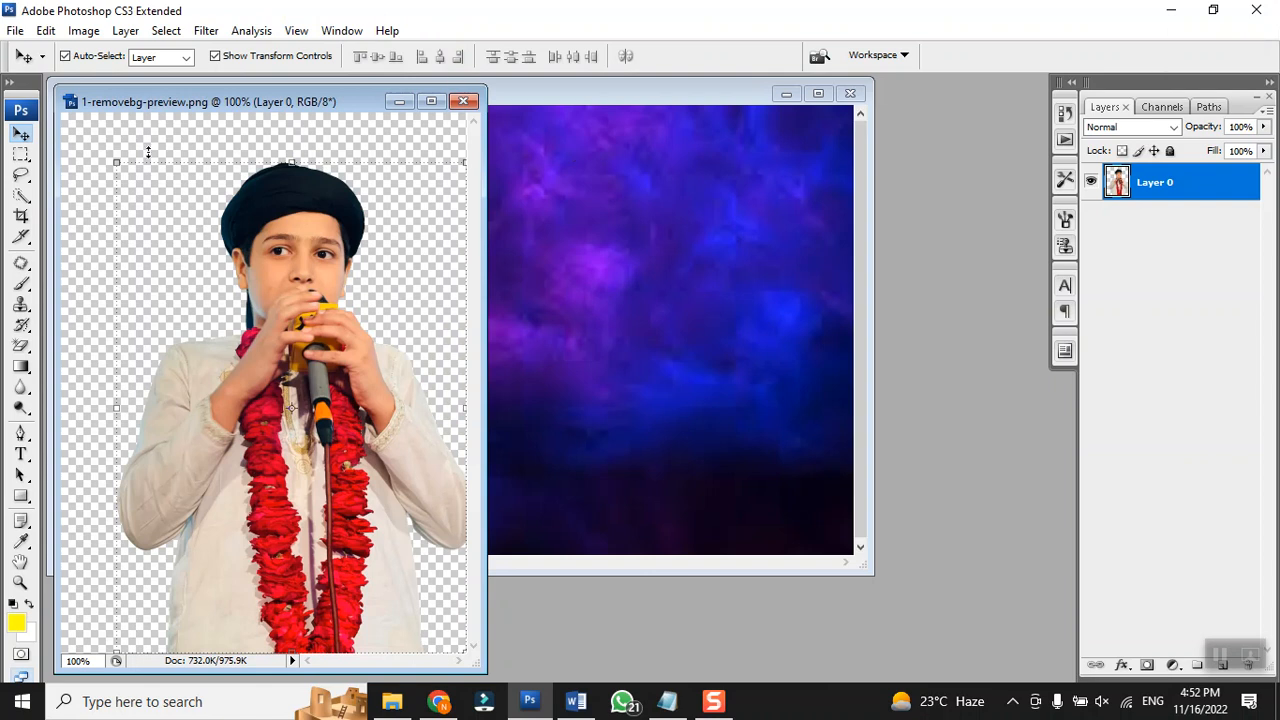
drag(203, 97, 756, 94)
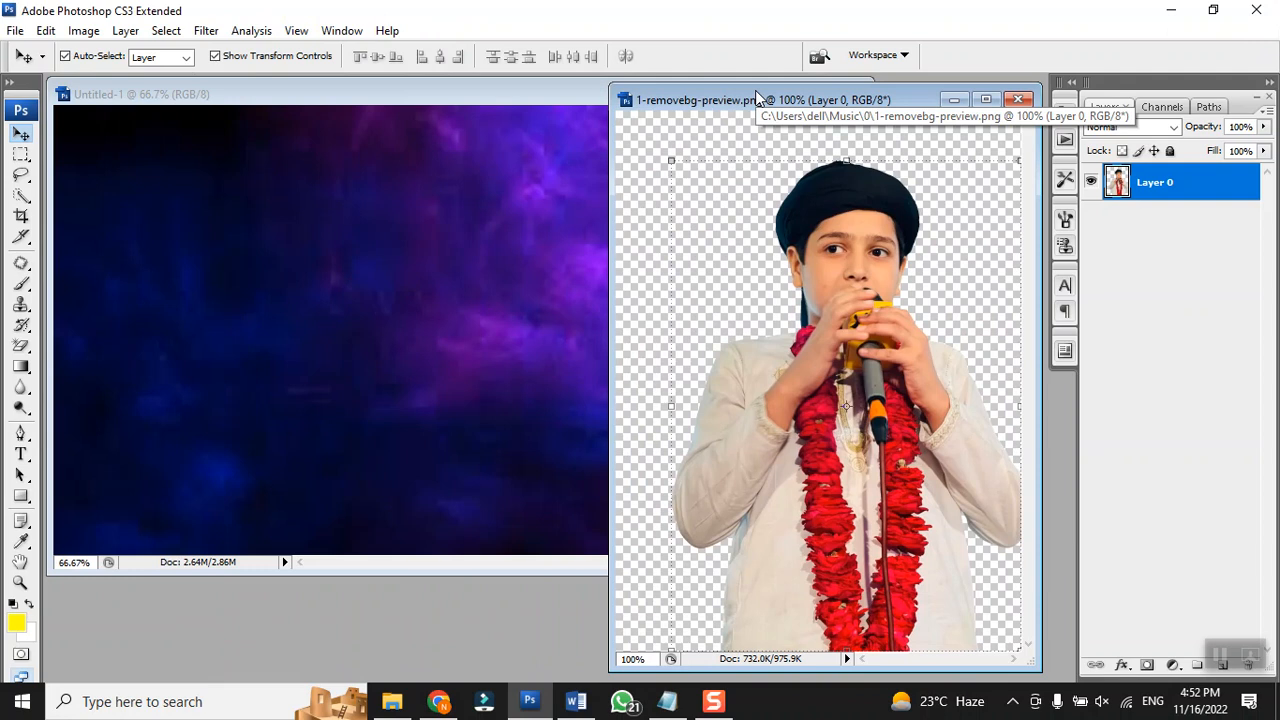
drag(834, 366, 465, 337)
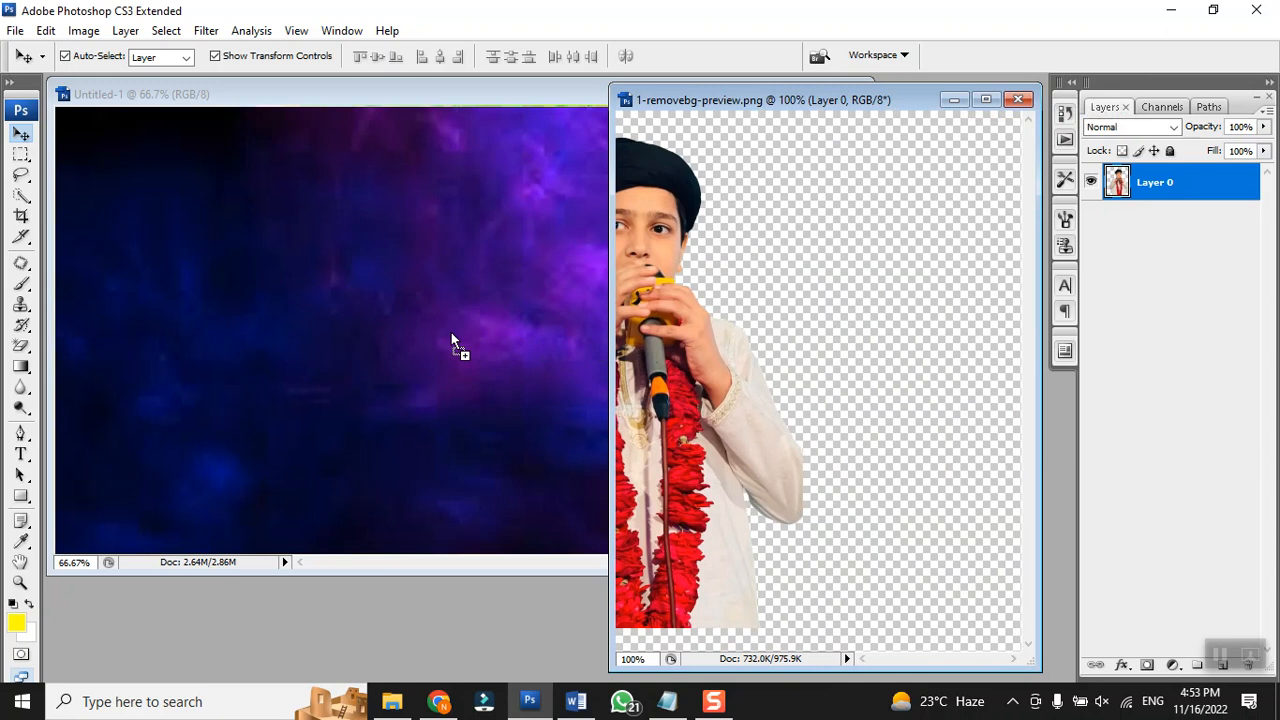
drag(451, 332, 451, 332)
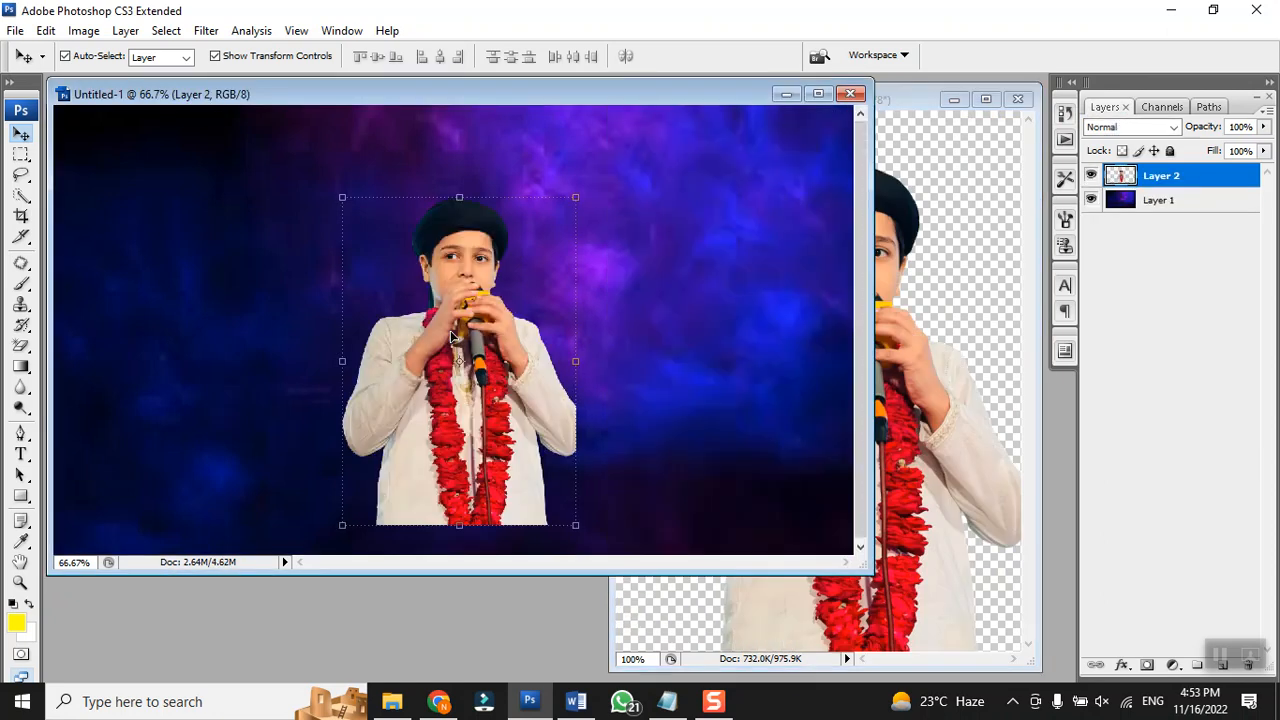
click(818, 95)
Step: Enlarge the boy's cutout to nearly the full canvas height and place it against the canvas's left and bottom edges
drag(574, 407, 762, 370)
drag(860, 354, 250, 392)
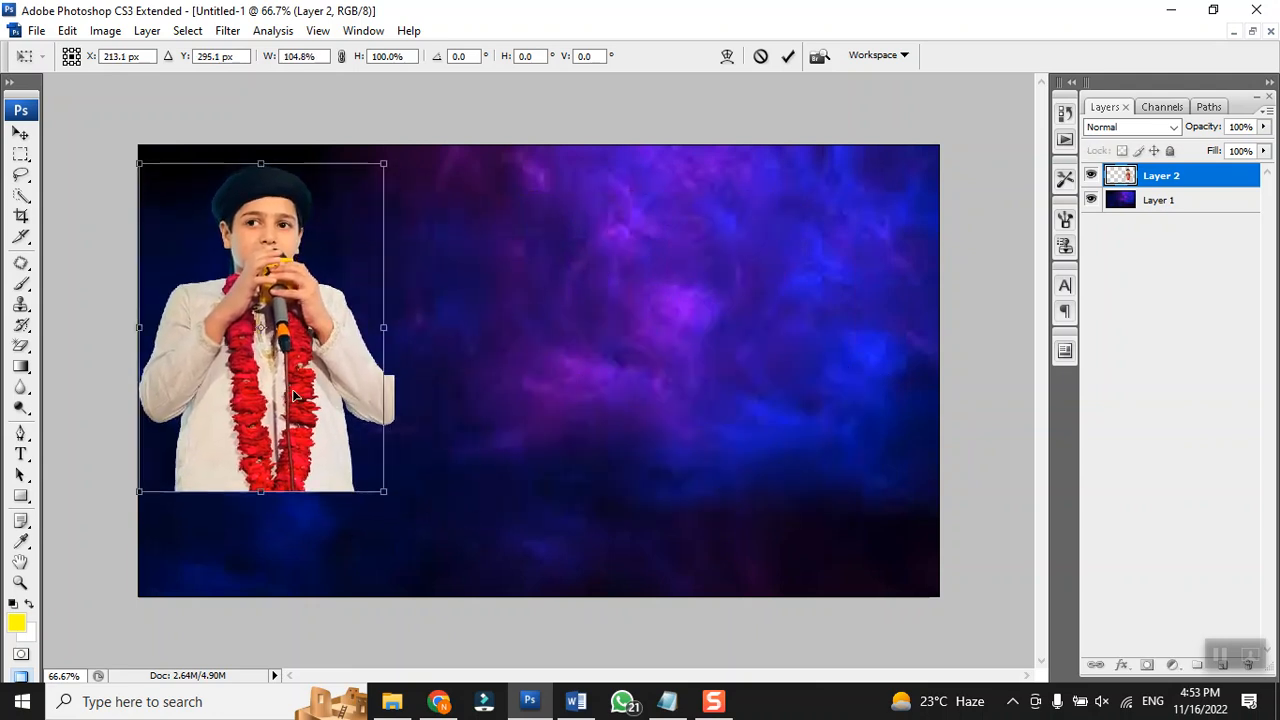
drag(383, 494, 428, 596)
key(Return)
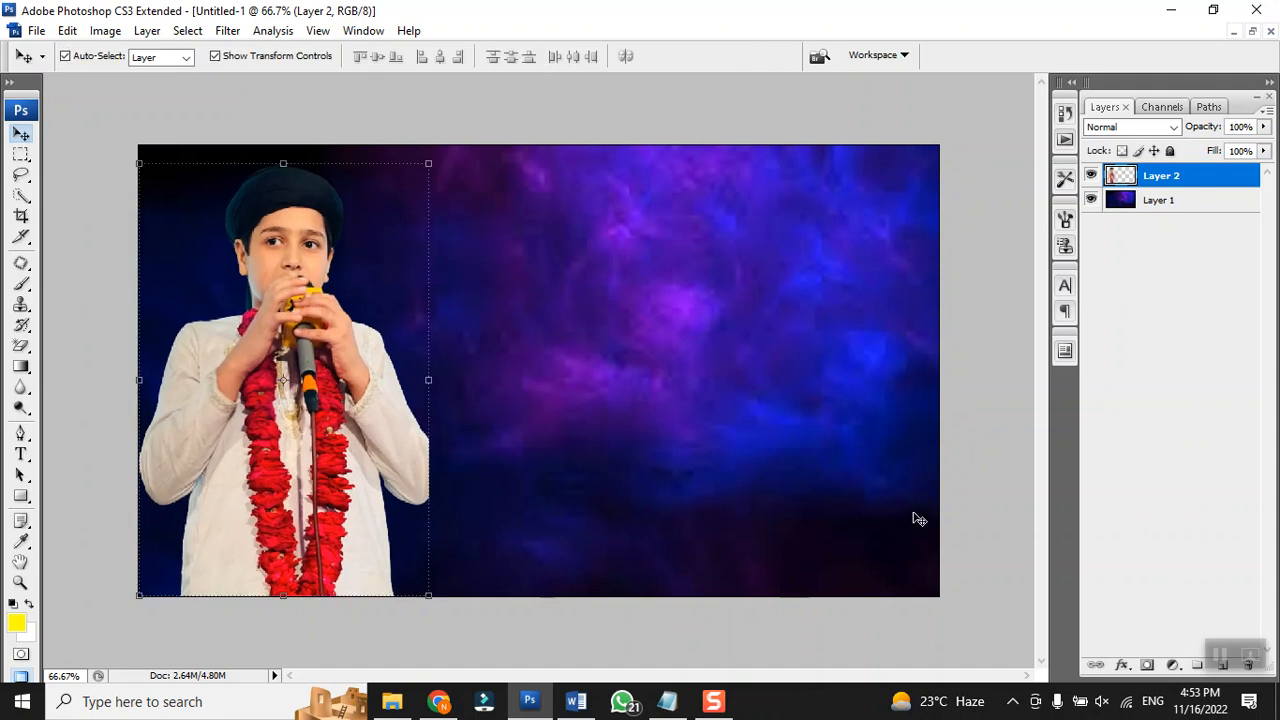
click(985, 479)
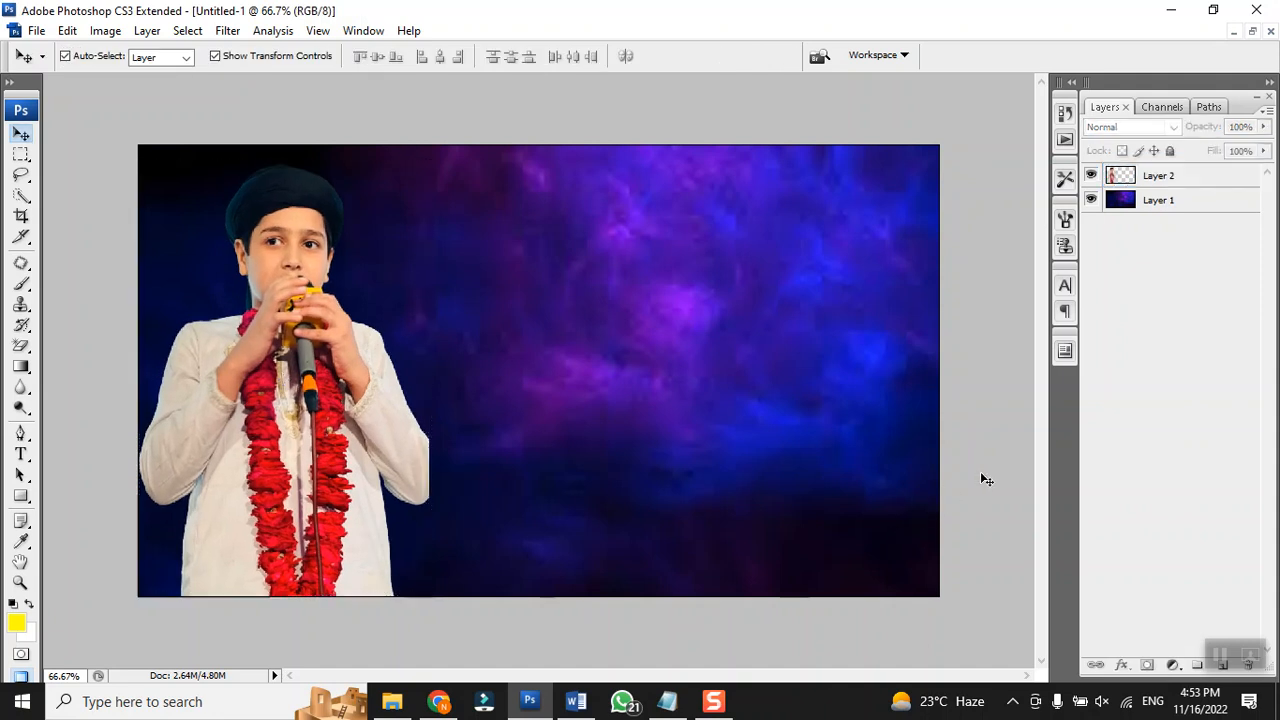
drag(354, 534, 354, 515)
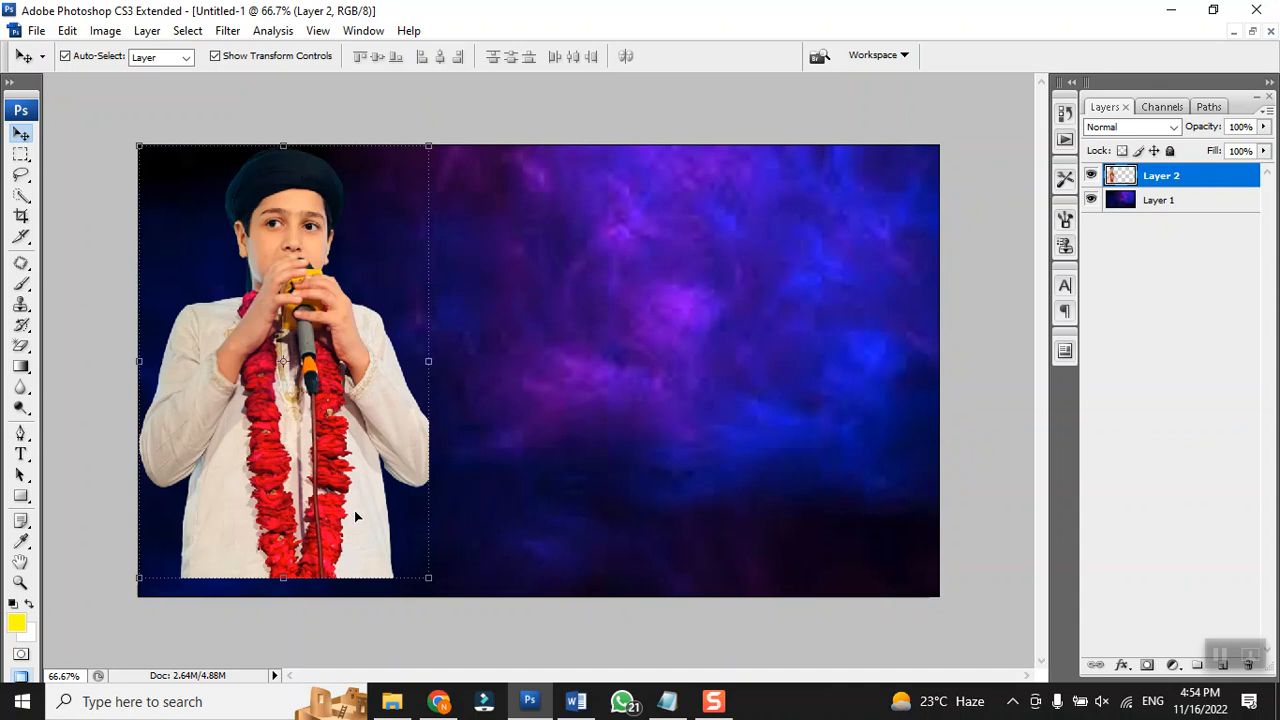
drag(354, 510, 360, 537)
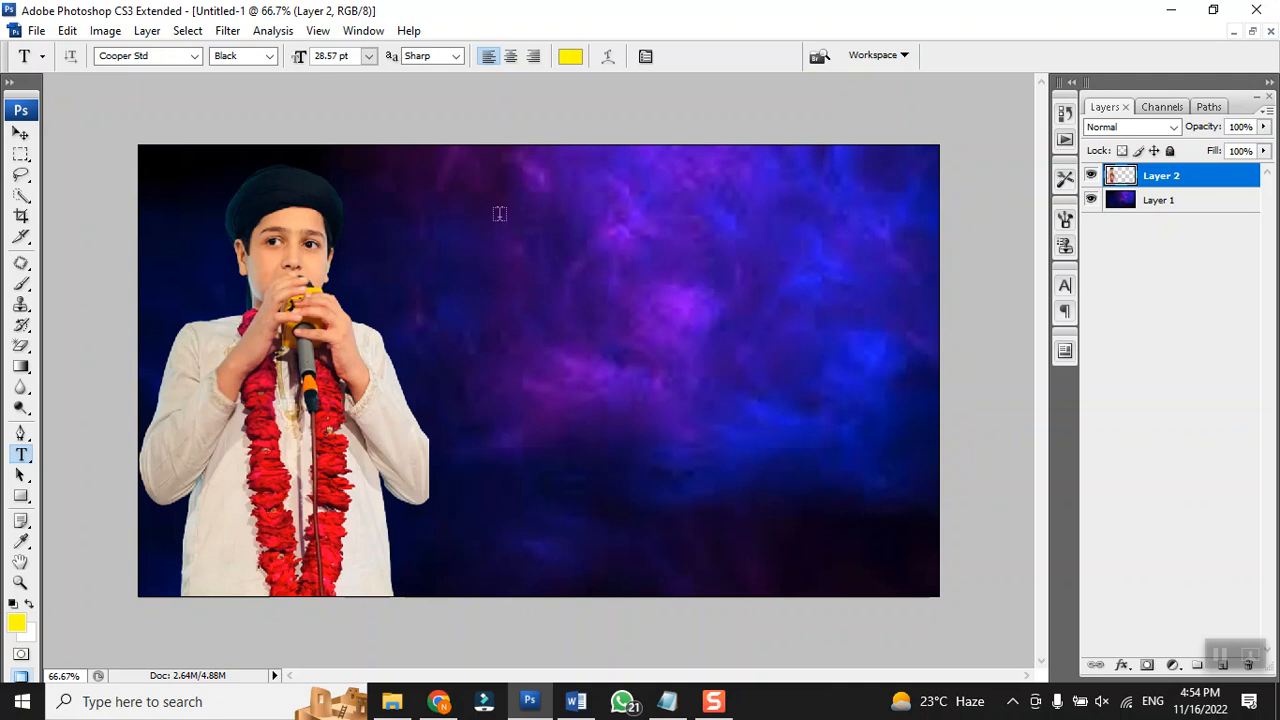
Step: Add the yellow Cooper Std Black text "How to create" near the canvas's upper edge and select all of it
click(499, 213)
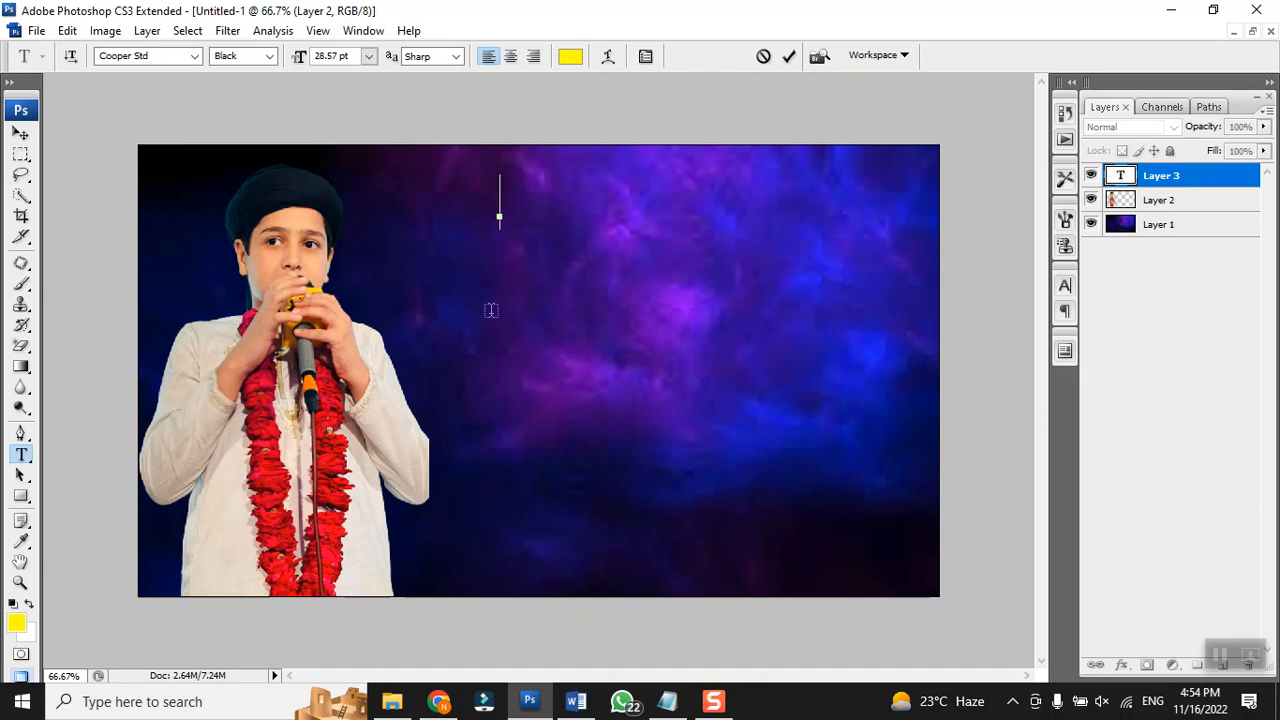
text(How )
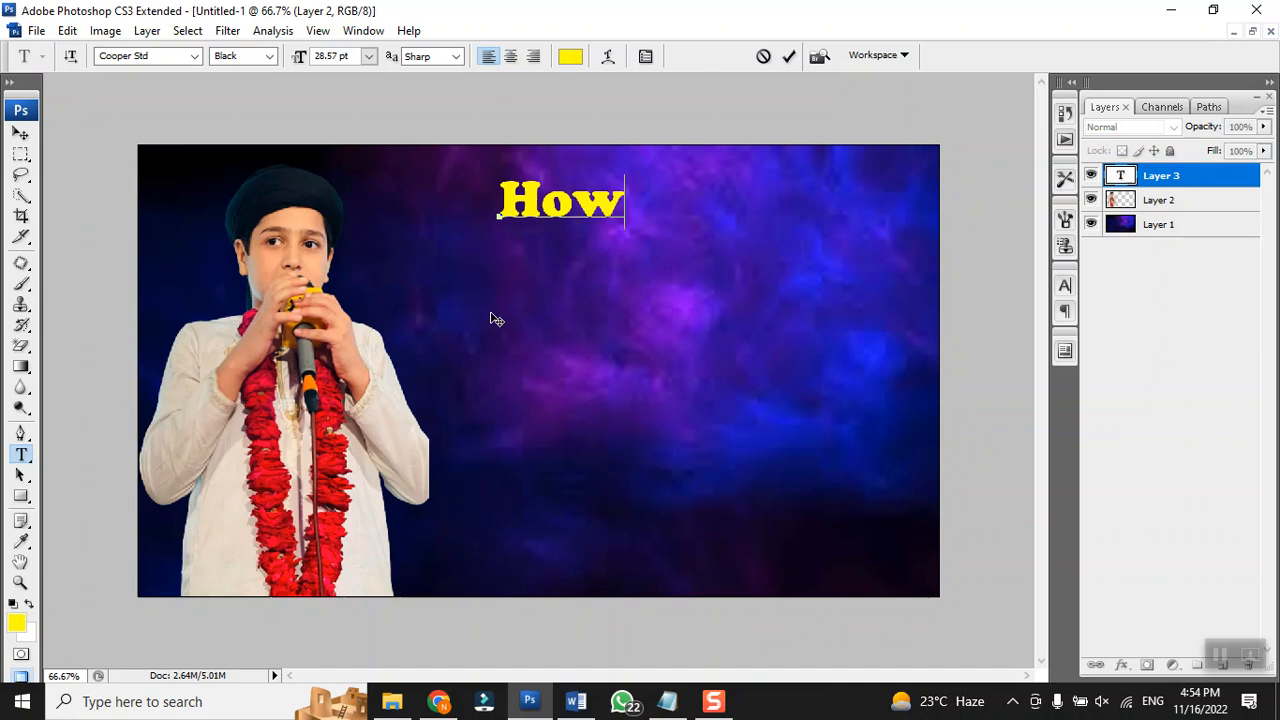
text(to )
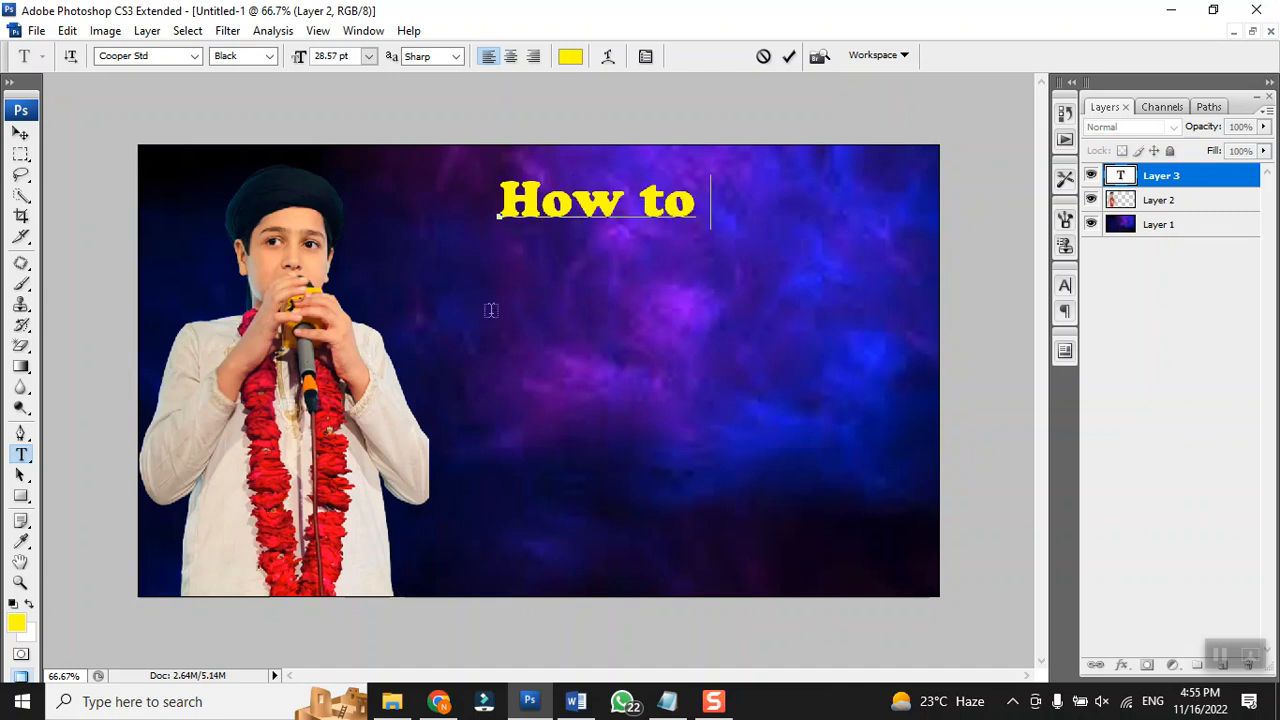
text(creat)
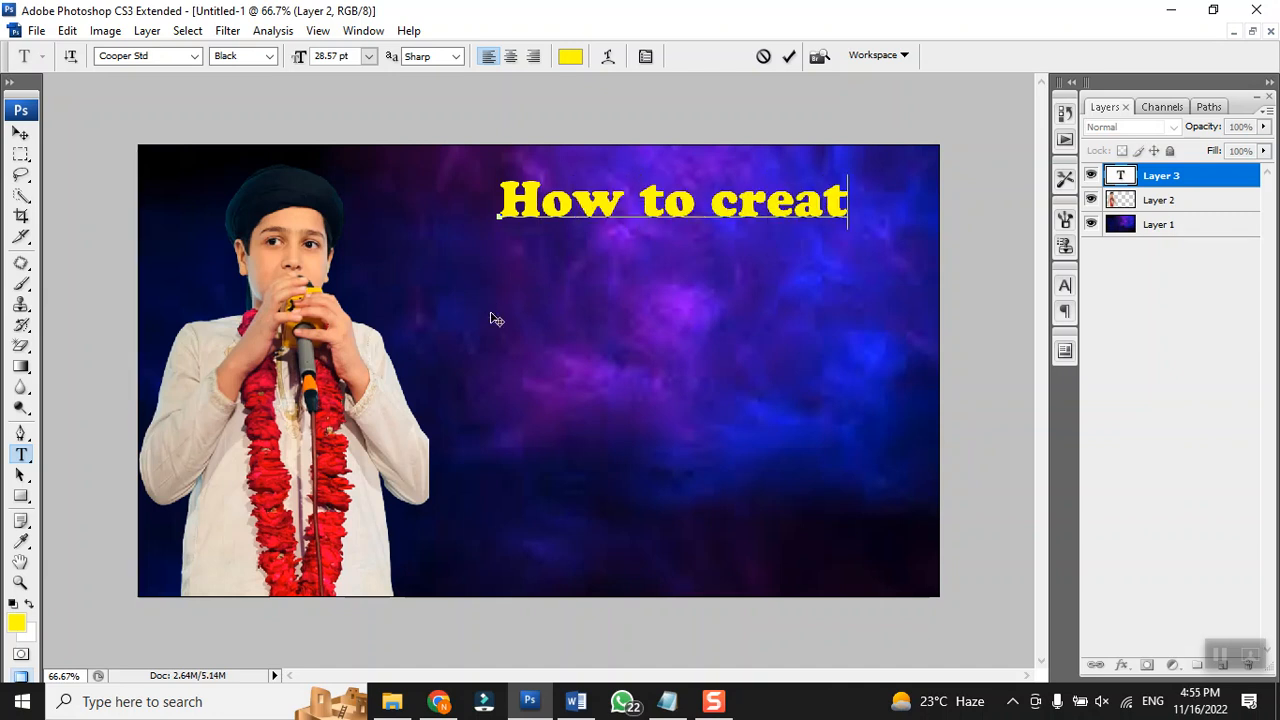
text(e)
click(690, 203)
key(ctrl+a)
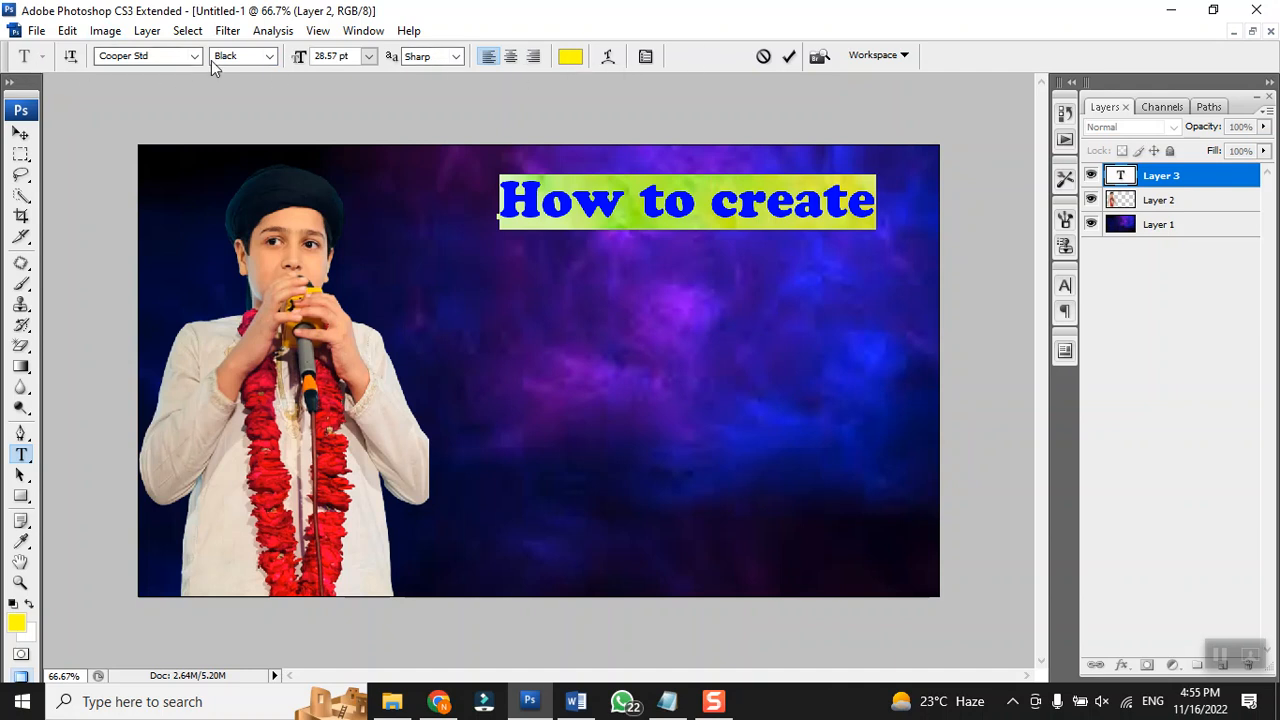
Step: Try the Arc warp style on the "How to create" text, and set the warp style back to None
click(608, 57)
click(623, 185)
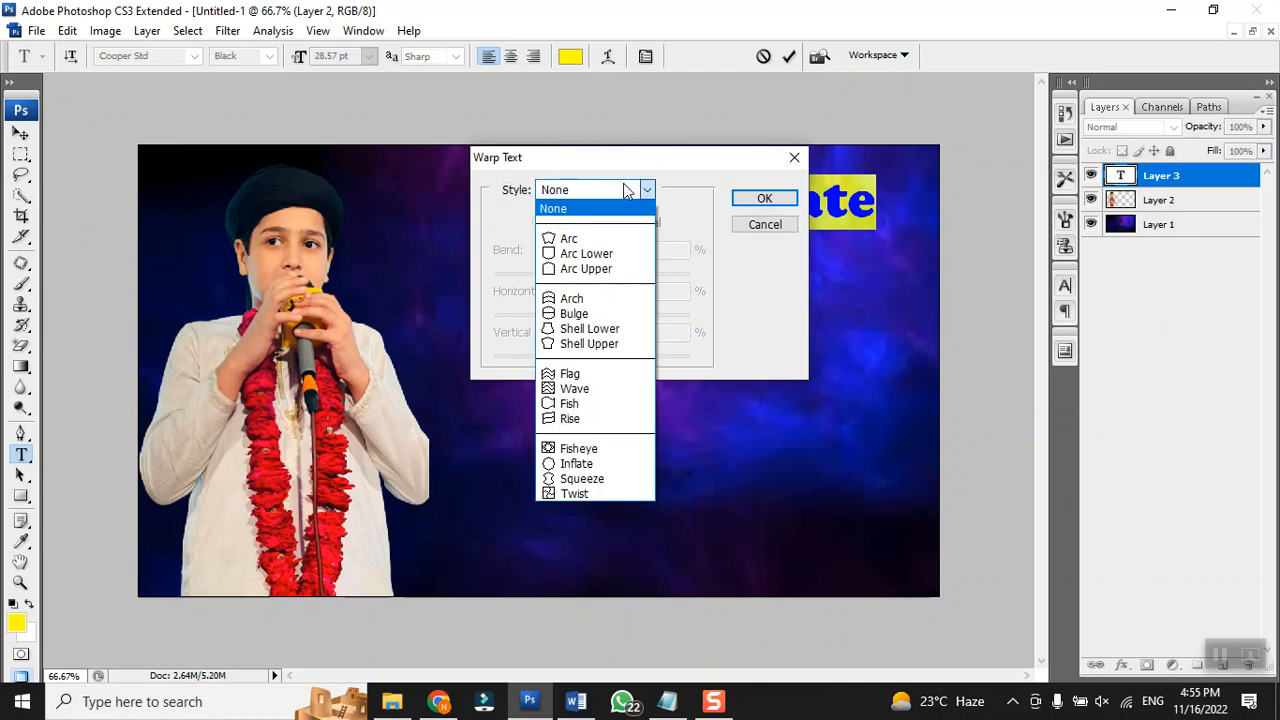
click(596, 240)
drag(613, 163, 609, 267)
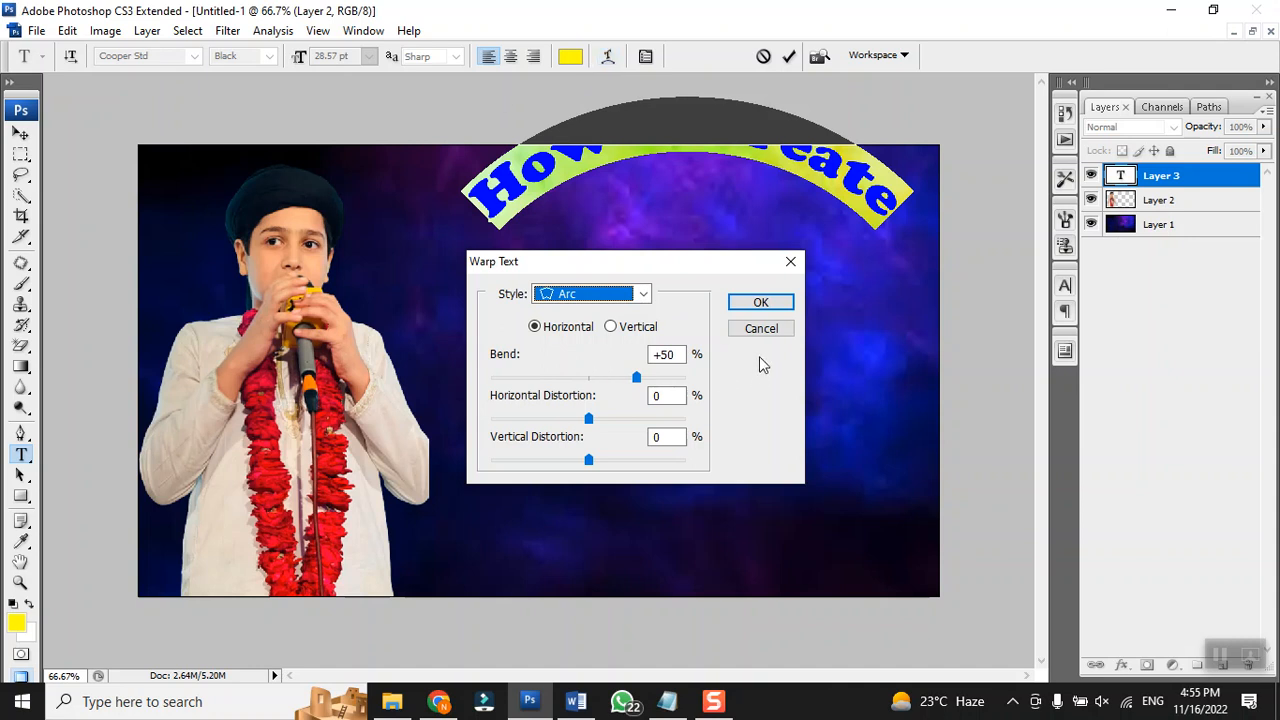
click(556, 298)
click(576, 314)
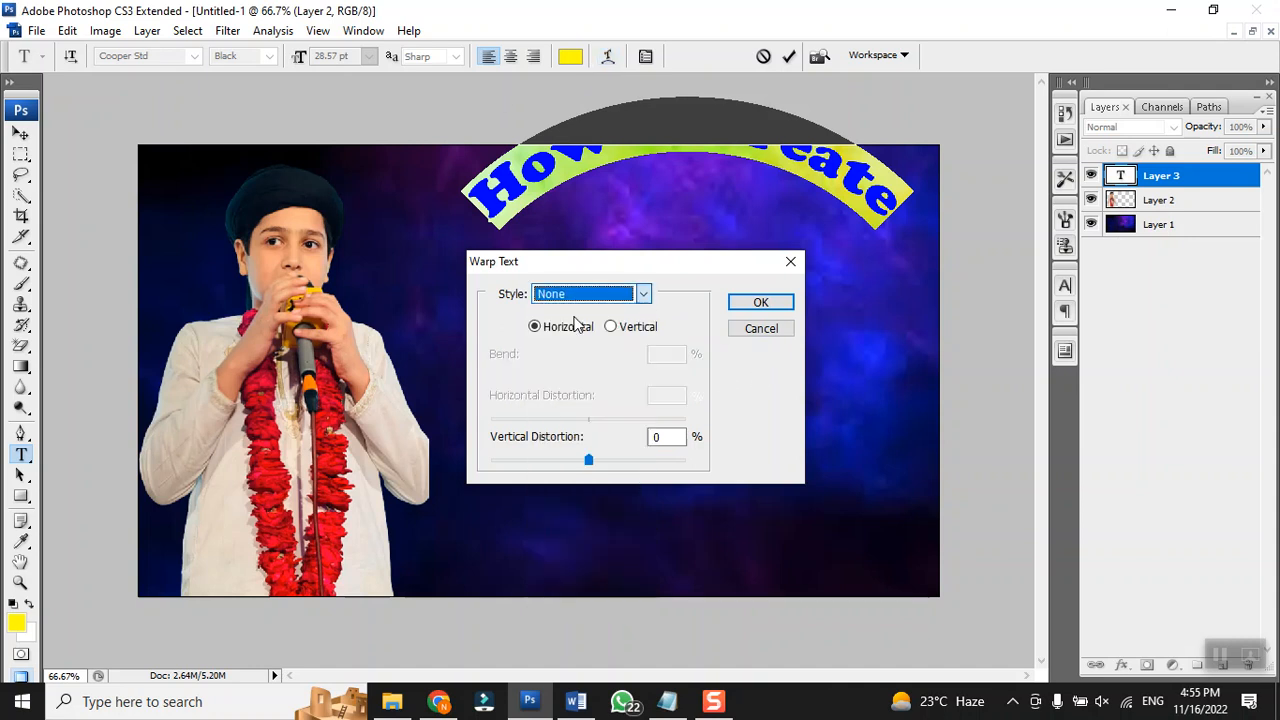
click(758, 302)
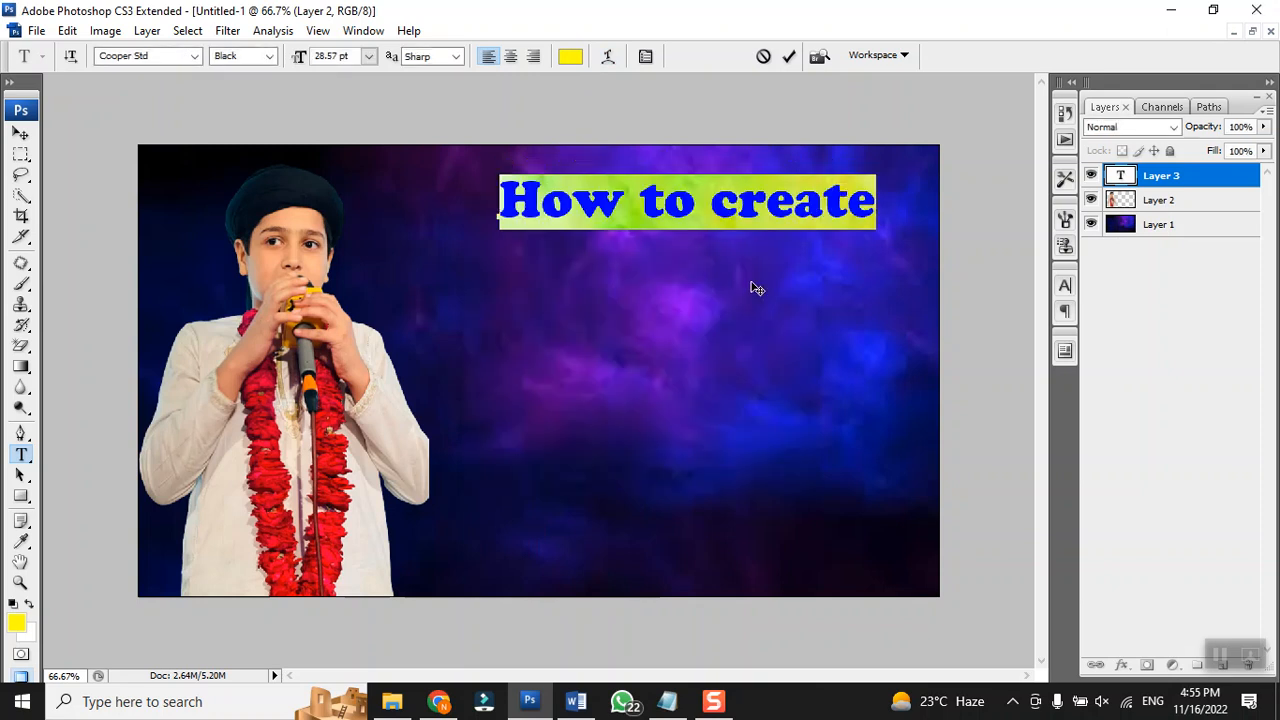
Step: Set the font size of the "How to create" text to 36 pt and commit the text
click(369, 56)
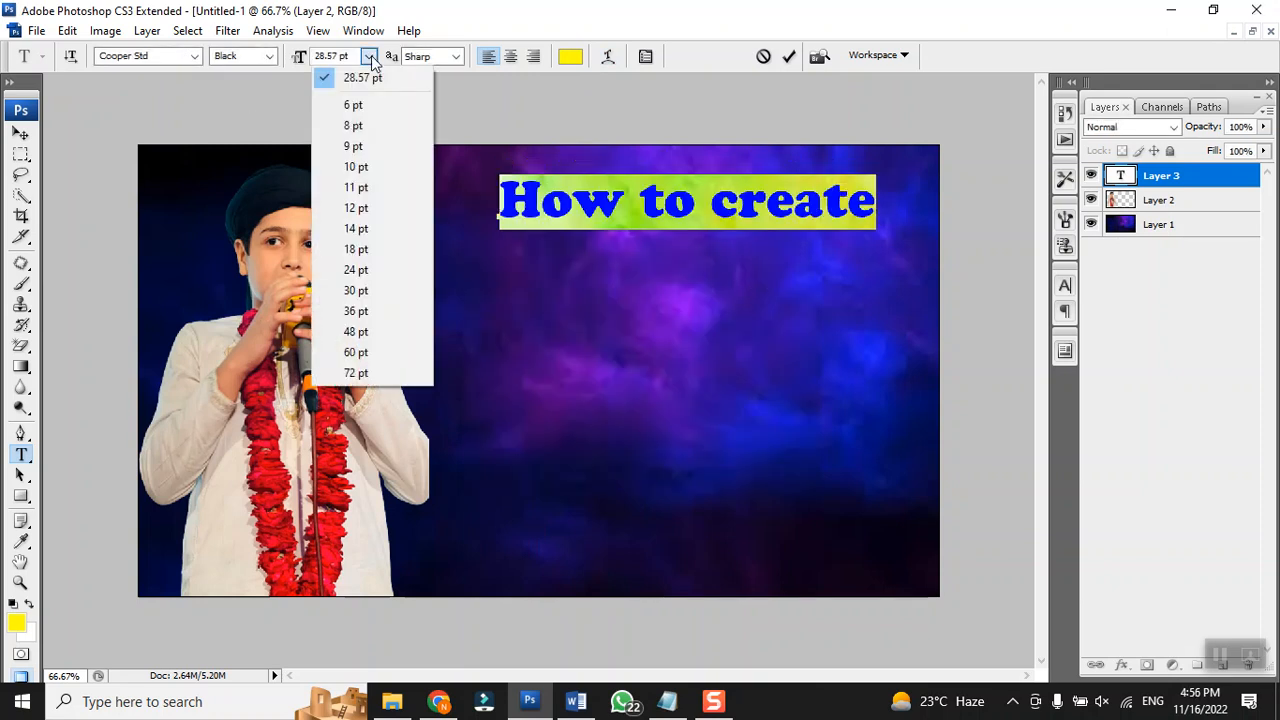
click(371, 317)
click(21, 136)
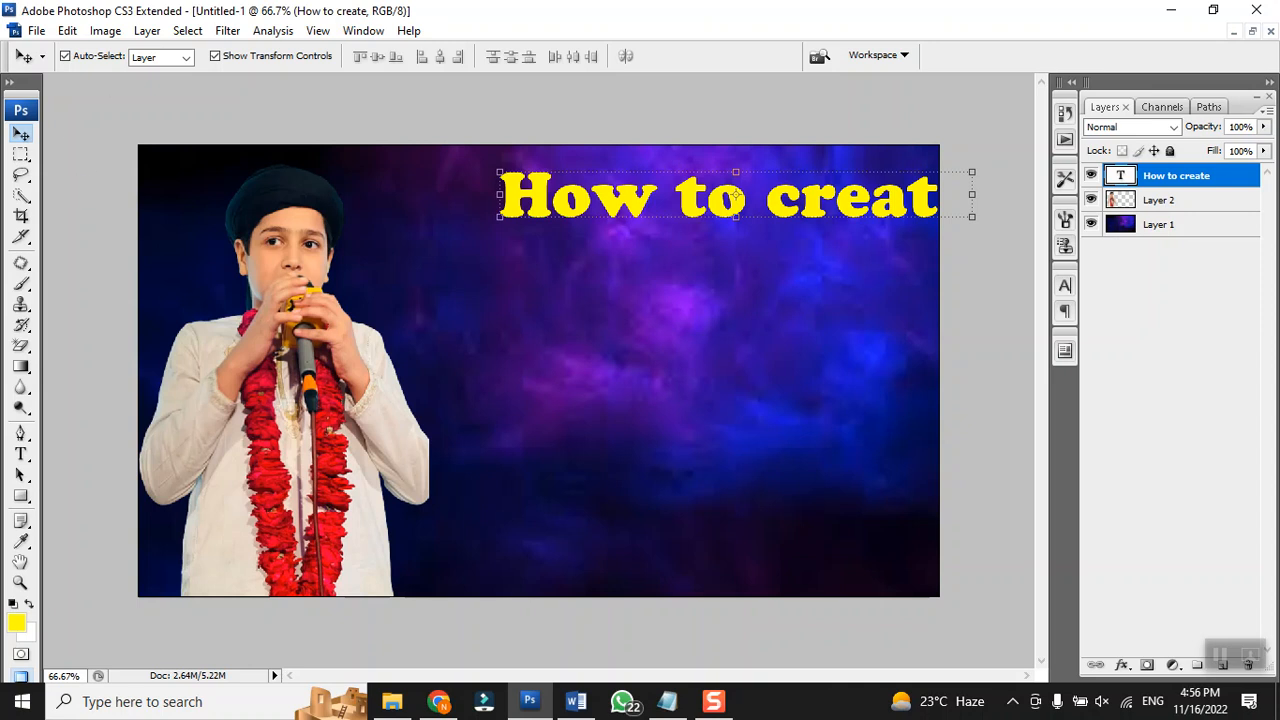
click(20, 454)
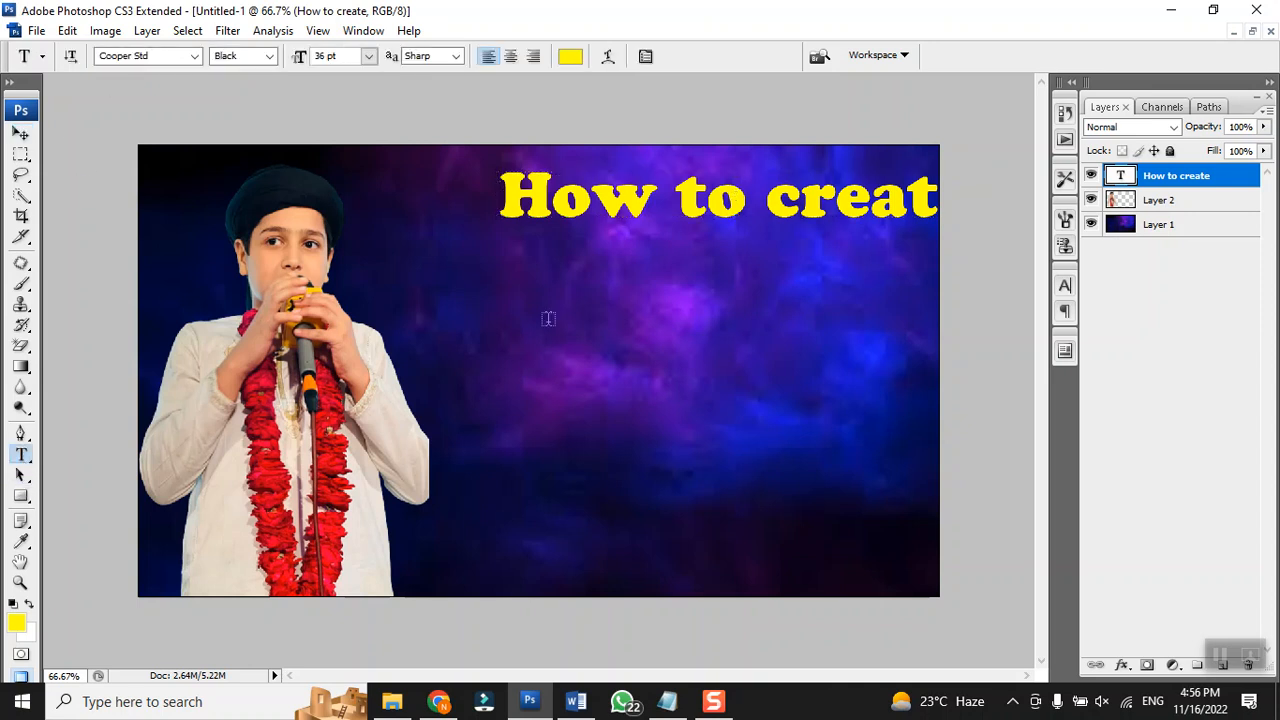
click(678, 222)
double_click(678, 222)
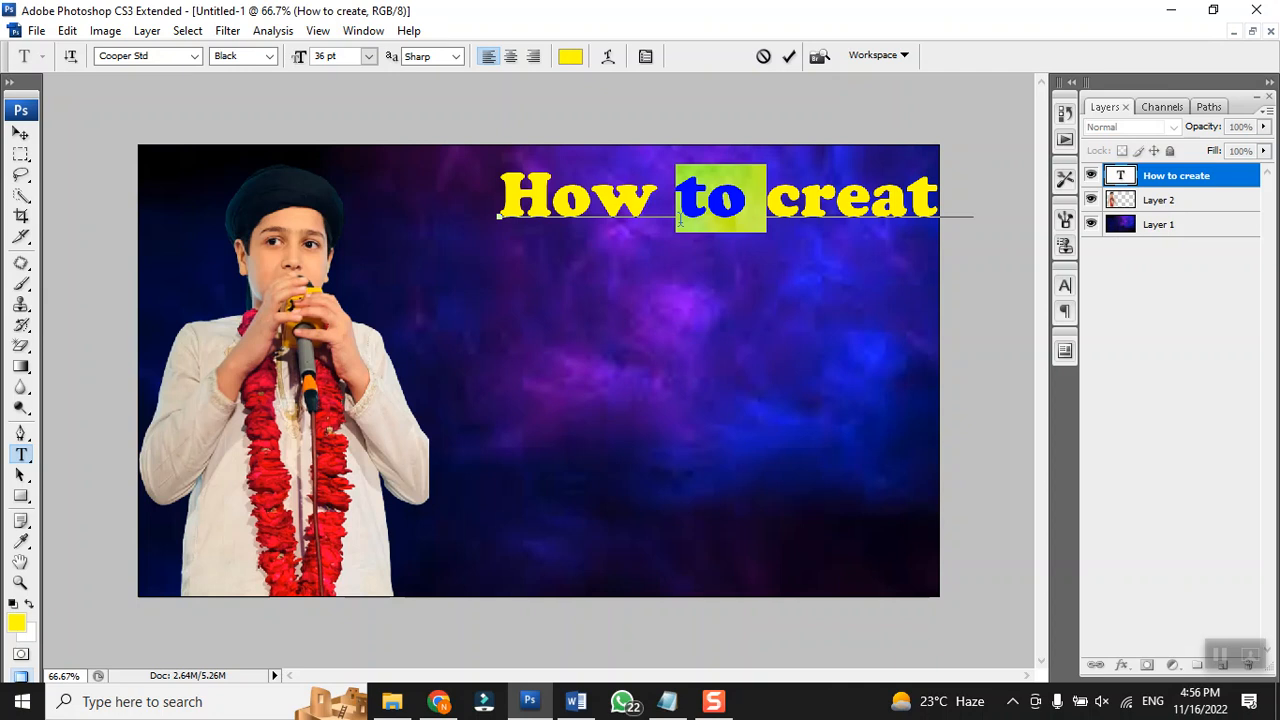
click(19, 139)
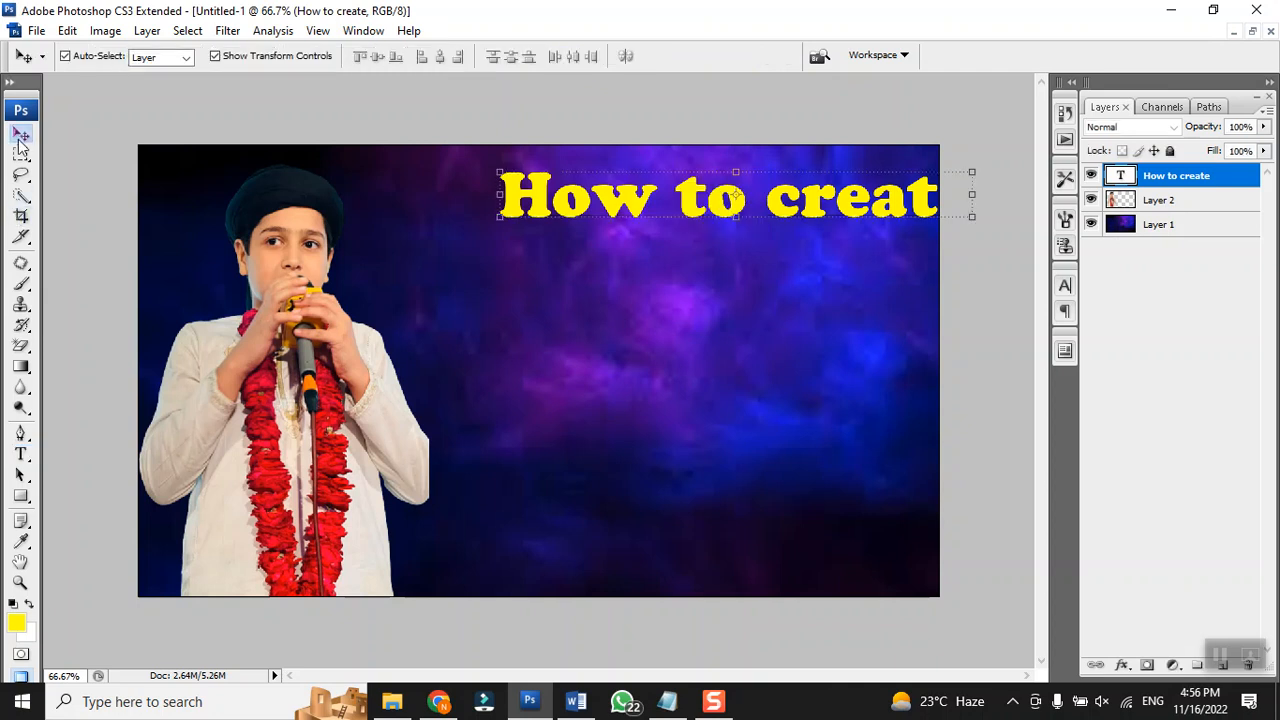
Step: Move the "How to create" text beside the boy's head and scale it to about 122% width and 150% height
drag(532, 207, 400, 208)
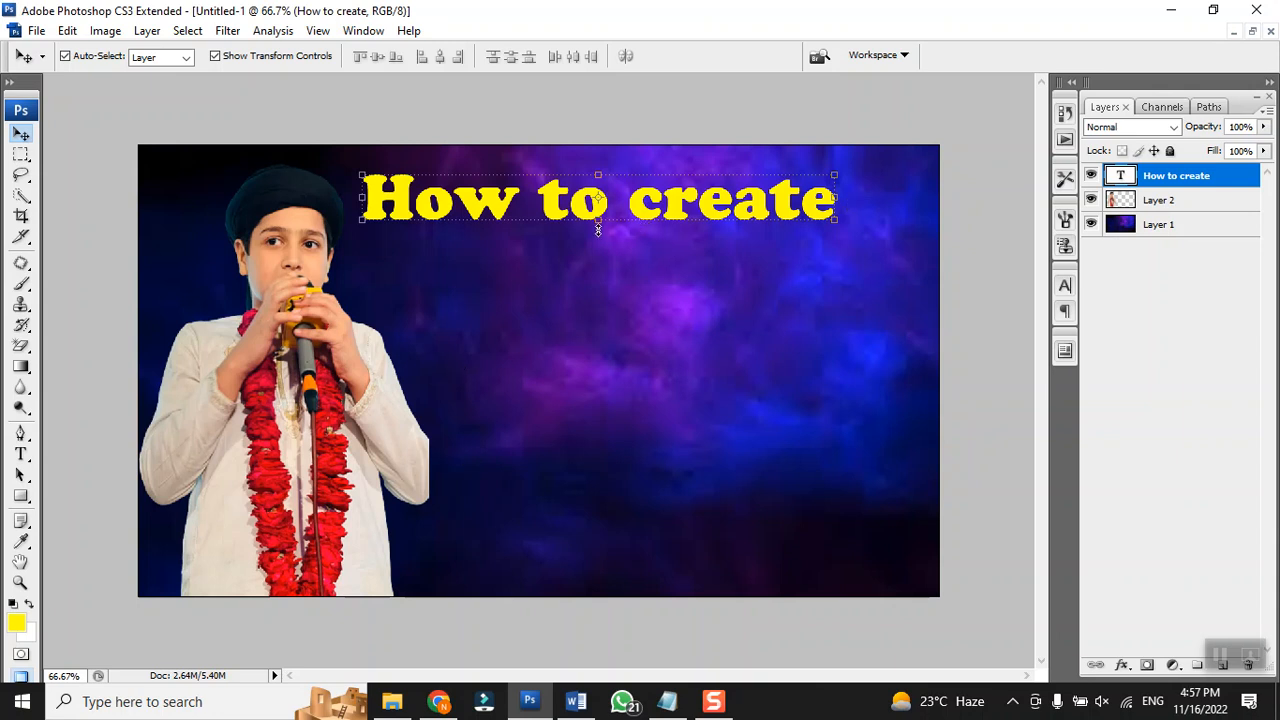
drag(598, 226, 636, 488)
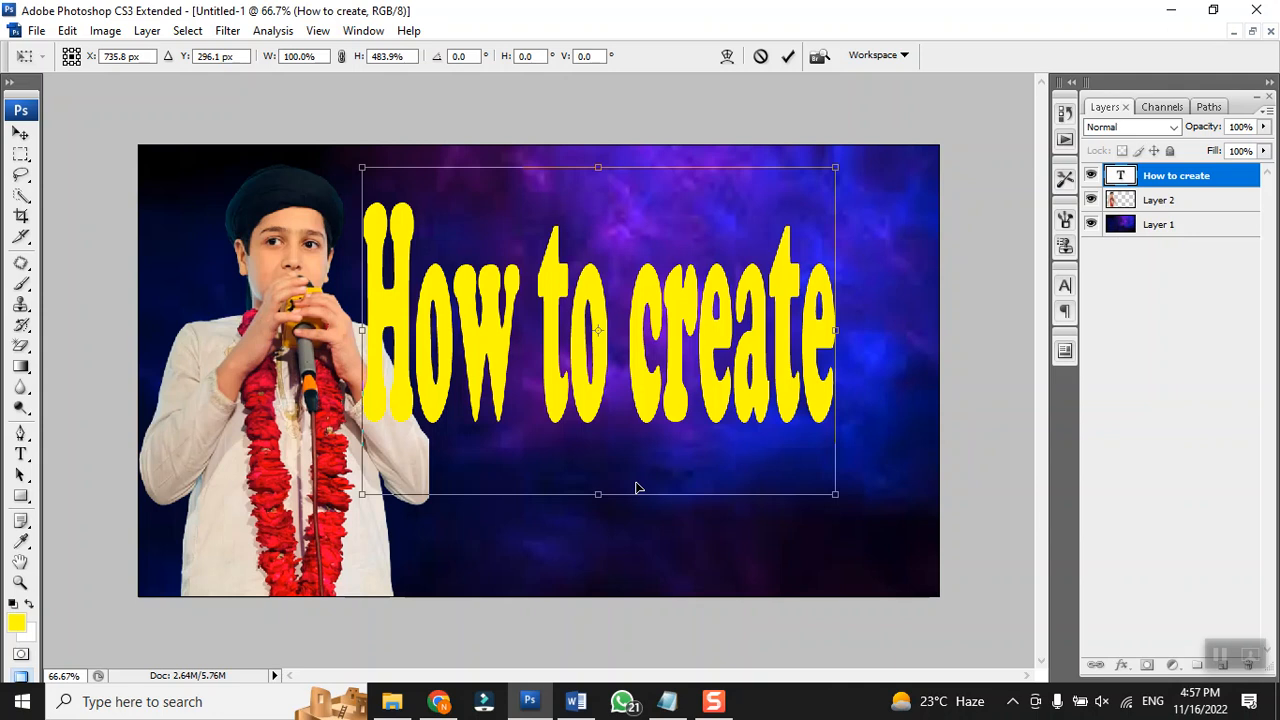
key(Escape)
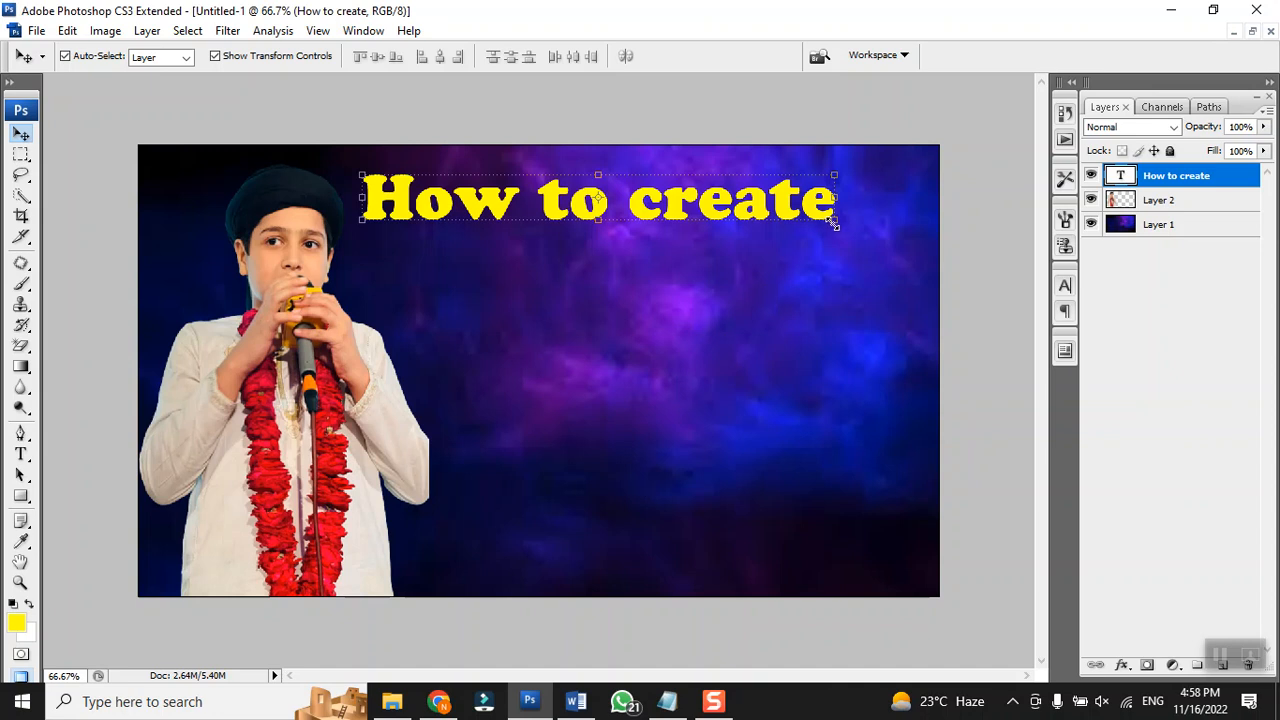
drag(832, 221, 928, 252)
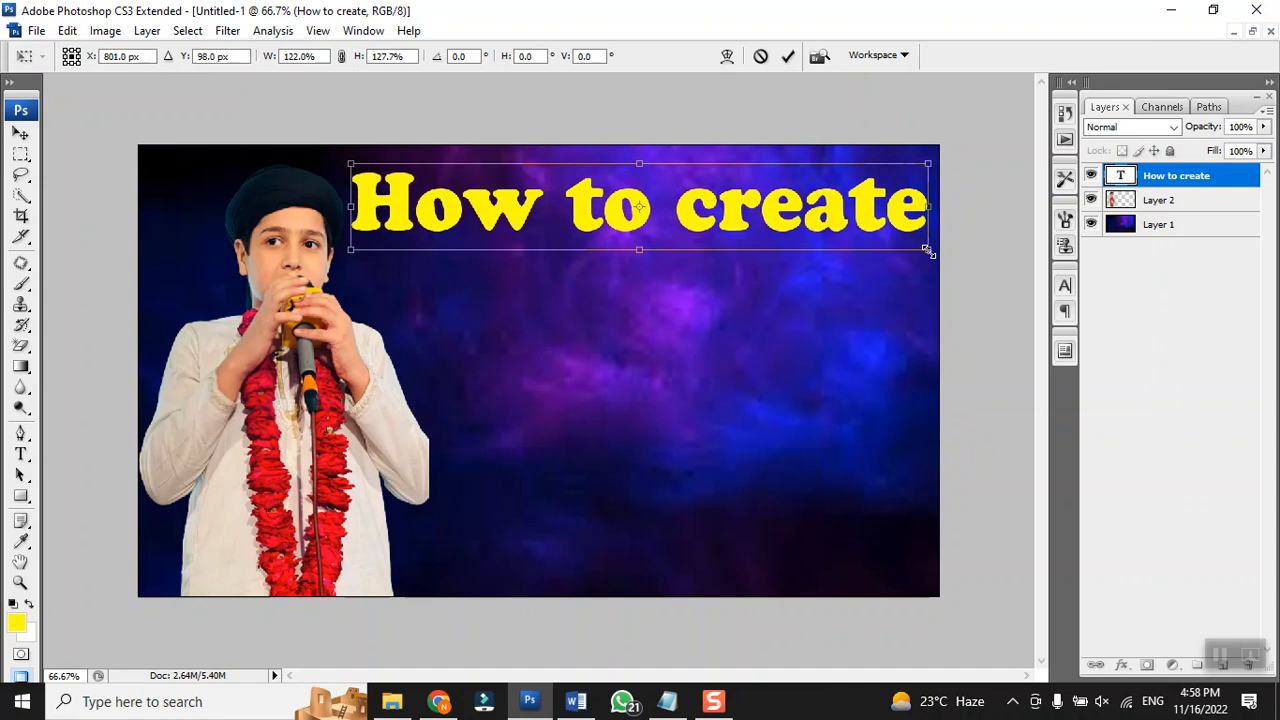
drag(792, 214, 793, 230)
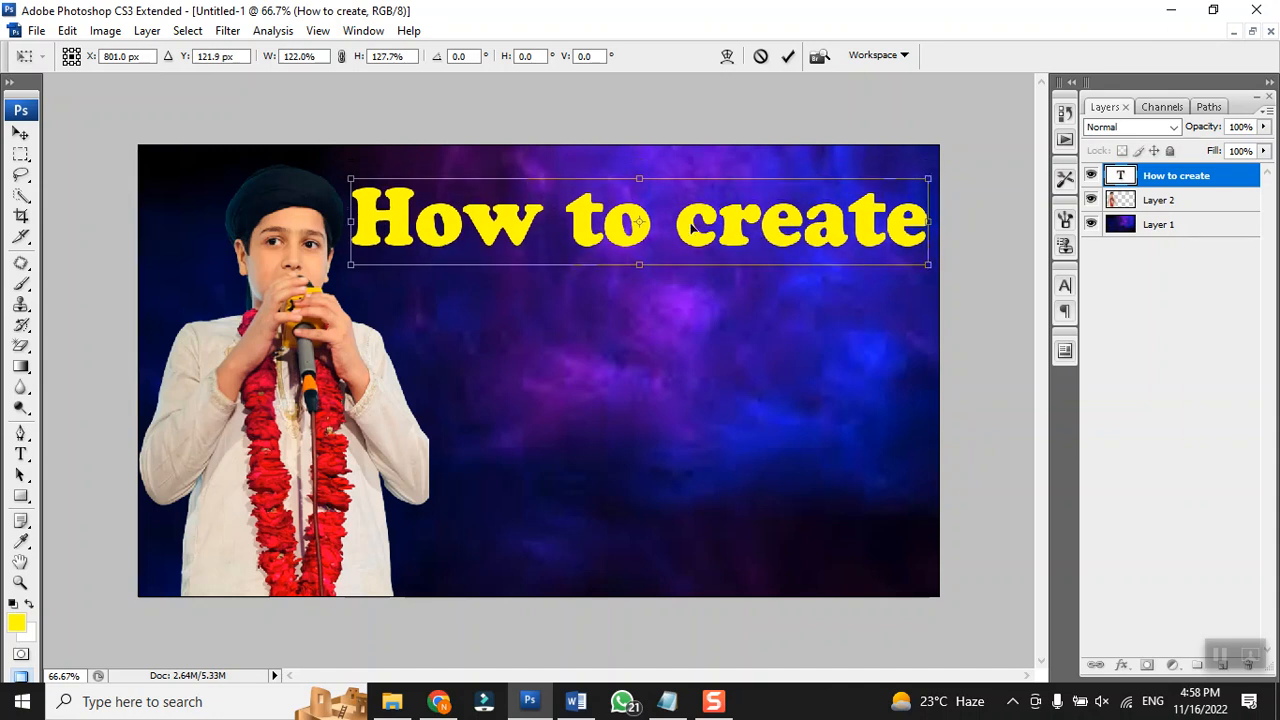
drag(642, 179, 645, 172)
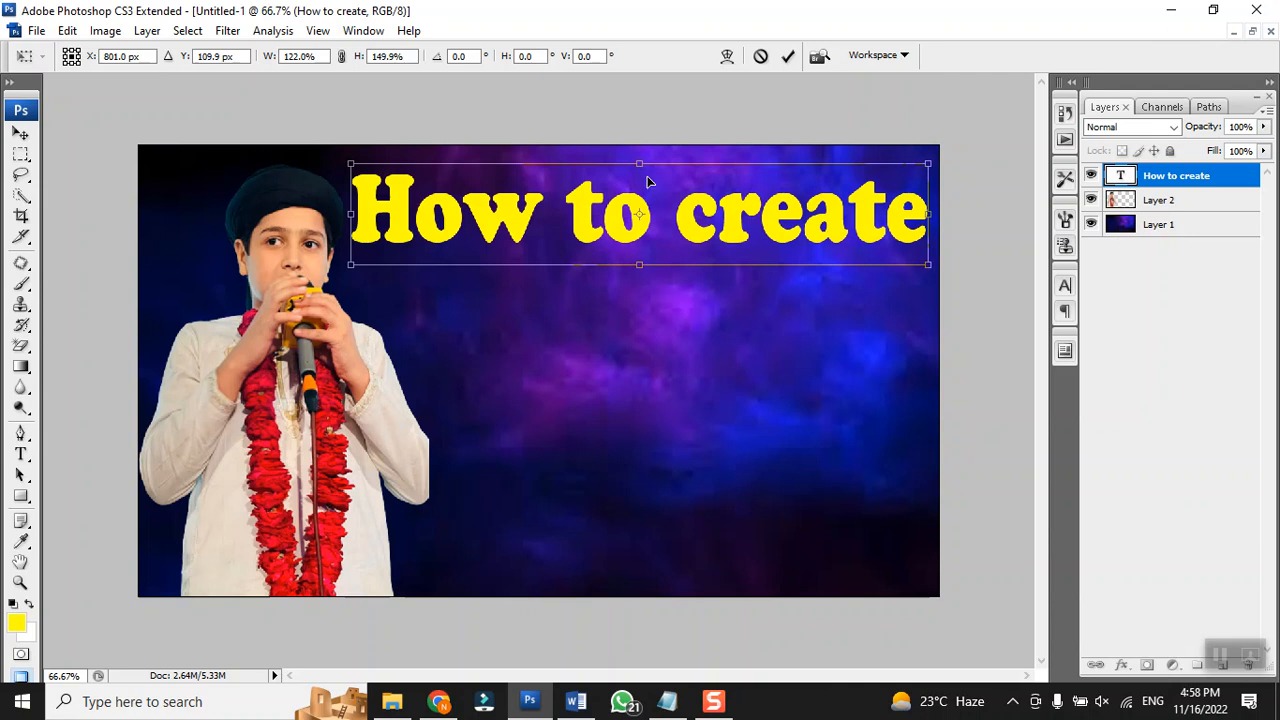
key(Return)
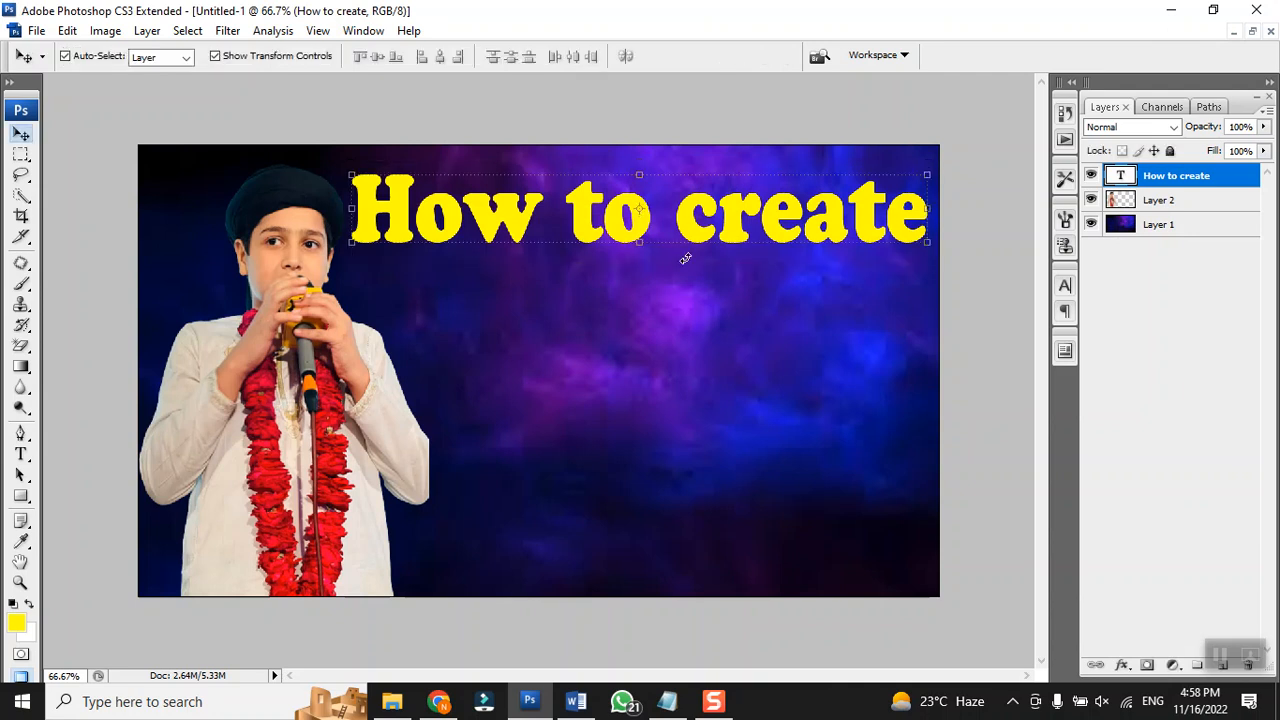
click(990, 352)
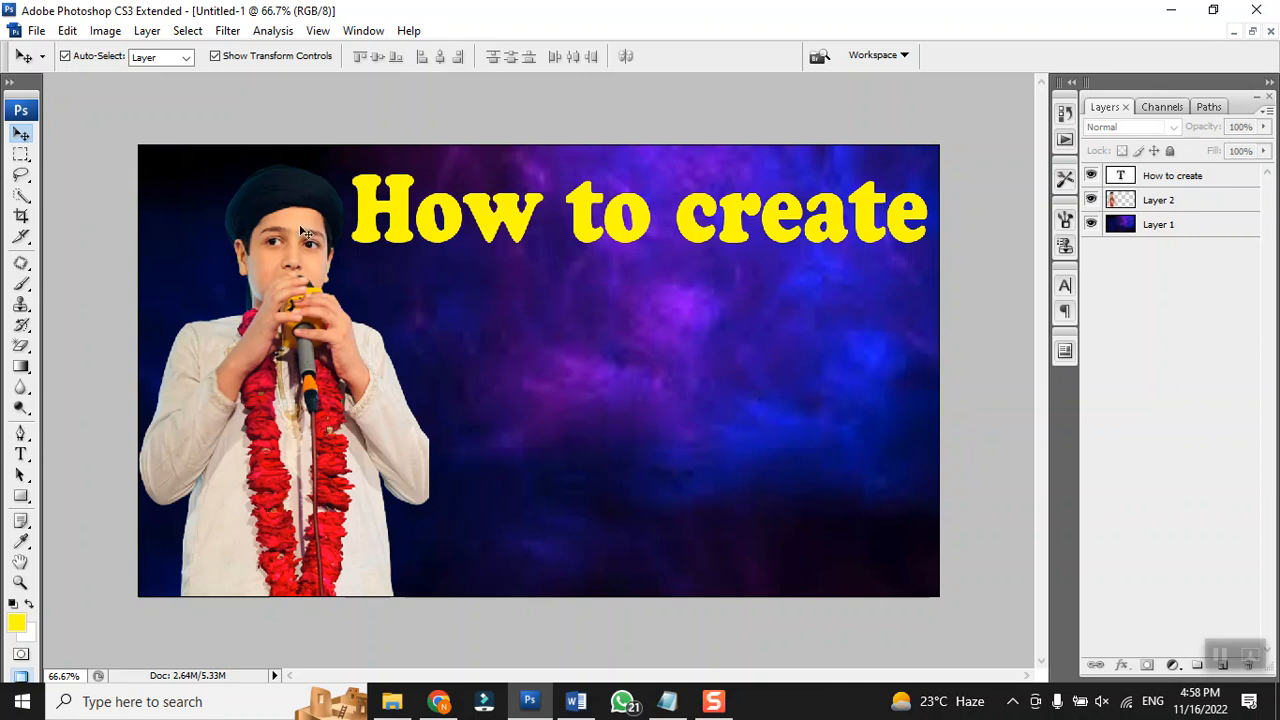
Step: Duplicate the "How to create" text layer and place the copy directly below the original line
click(400, 233)
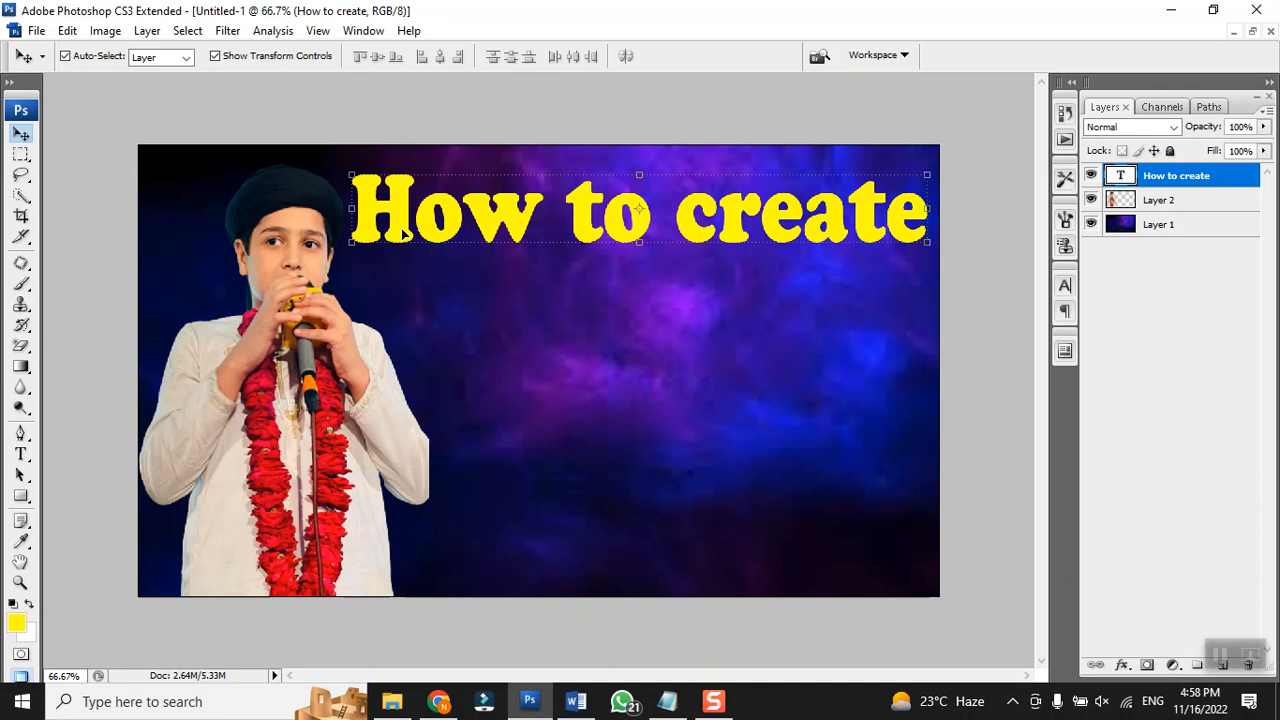
key(ctrl+j)
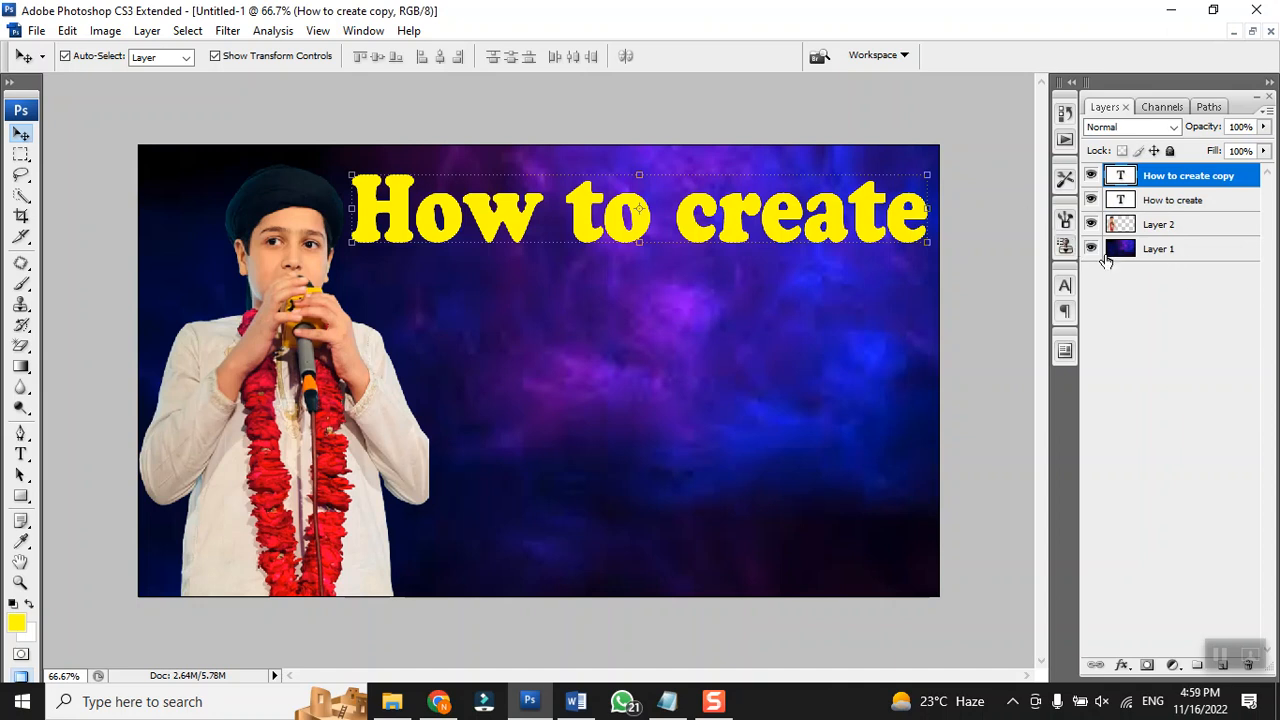
click(1091, 177)
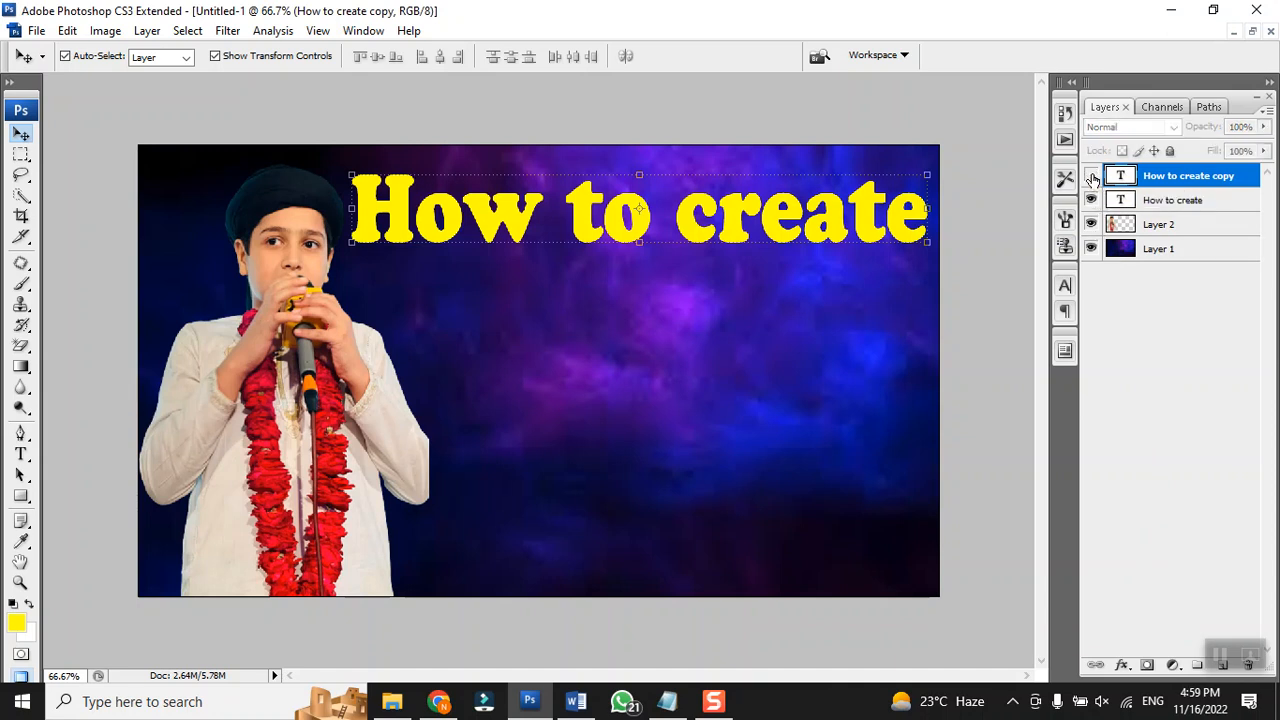
click(1091, 177)
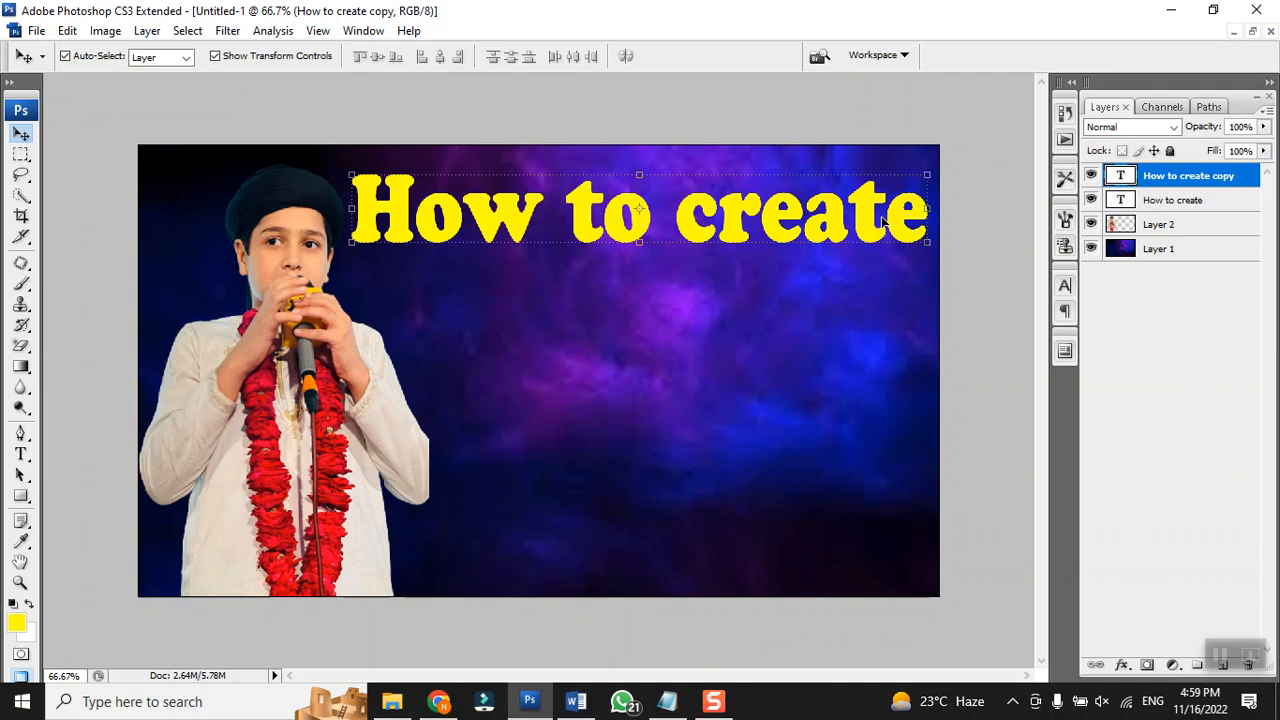
drag(876, 224, 875, 324)
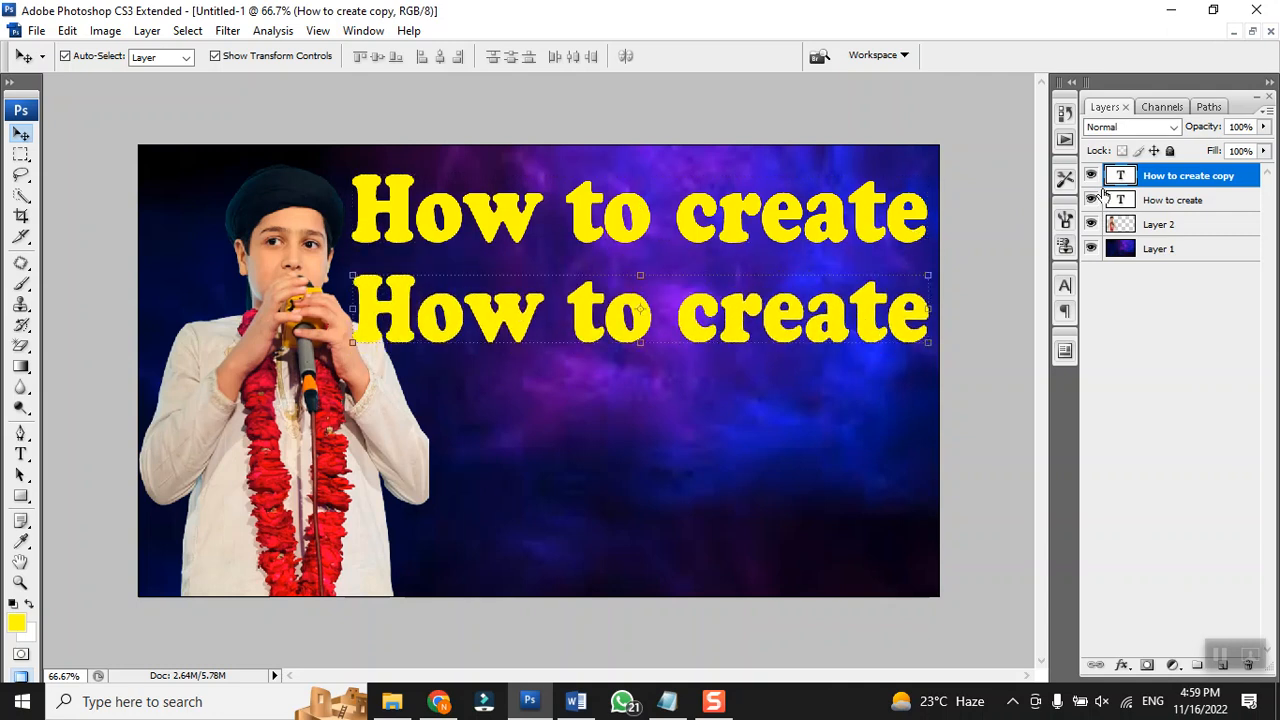
click(1091, 177)
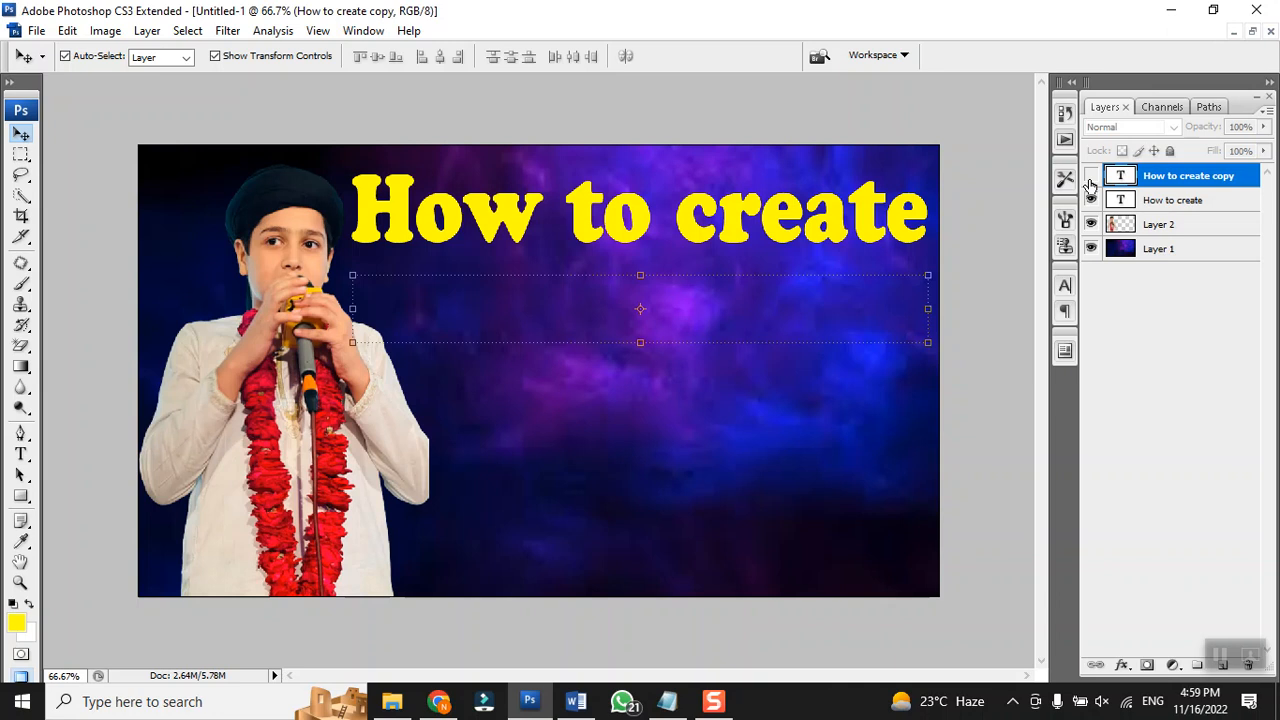
click(1091, 178)
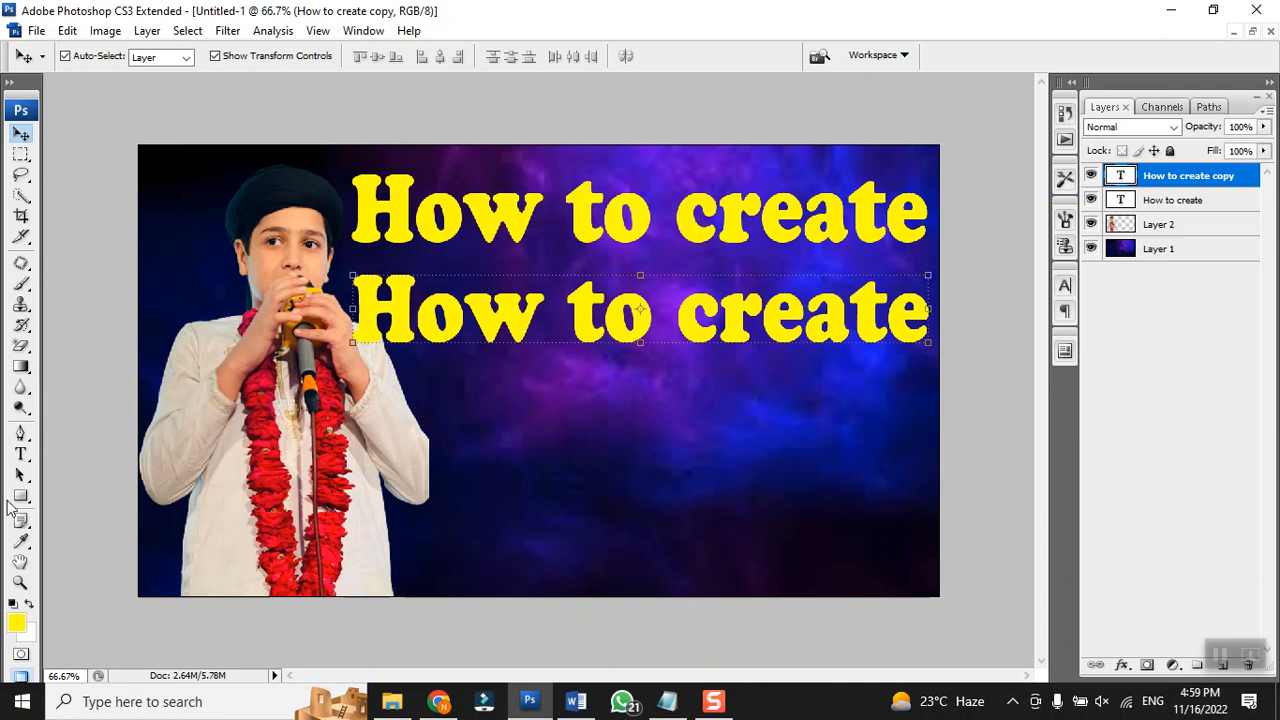
Step: Replace the duplicated line's text with "Attractive" and center it under "How to create"
click(21, 455)
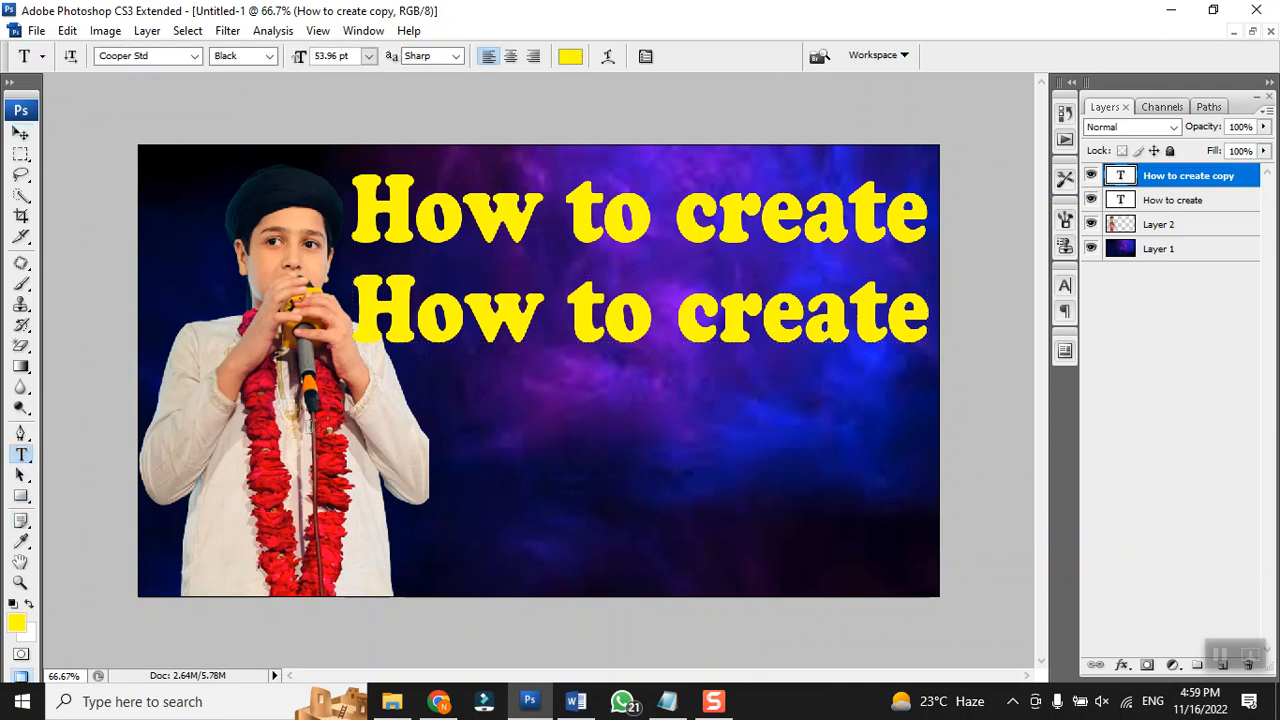
click(468, 318)
key(ctrl+a)
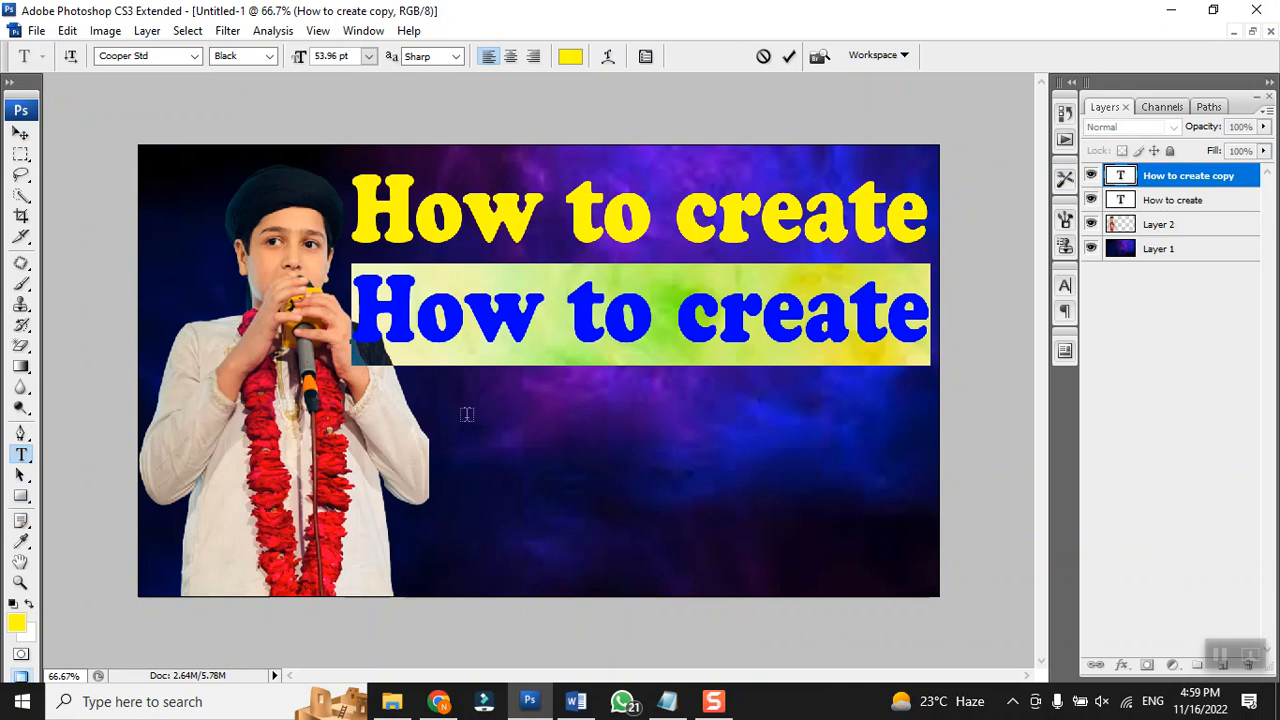
text(Attractive)
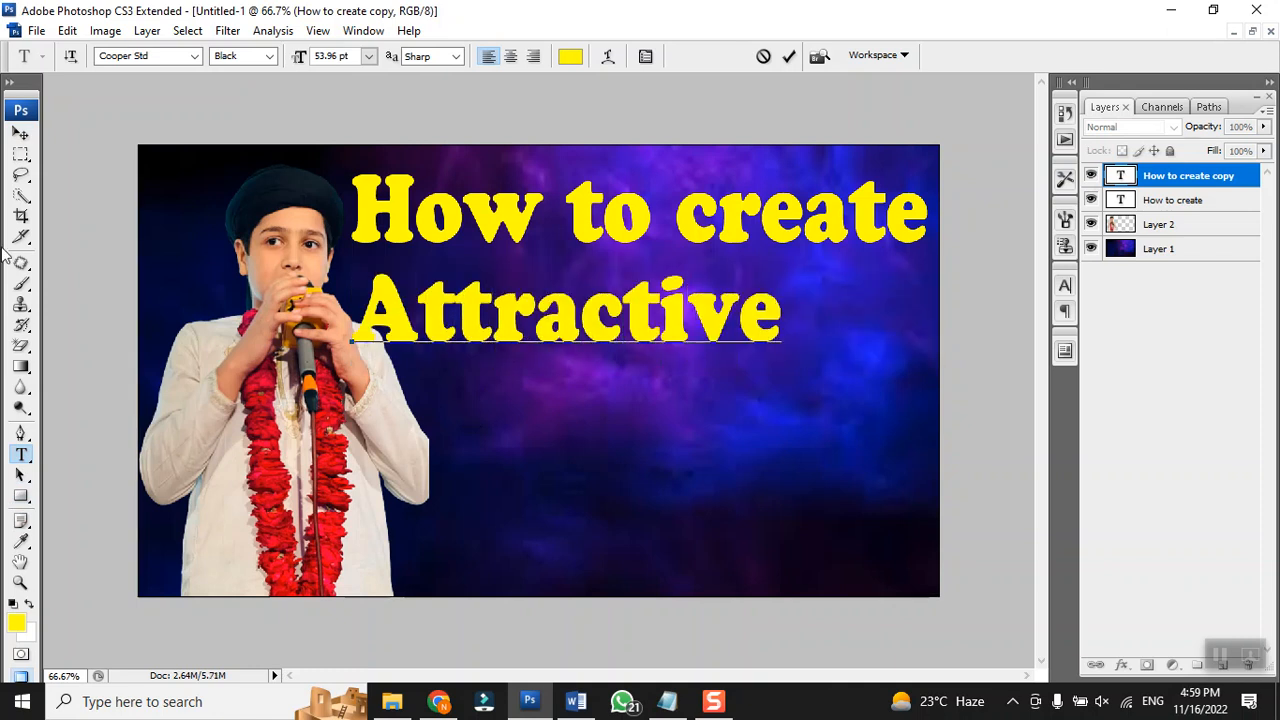
click(21, 134)
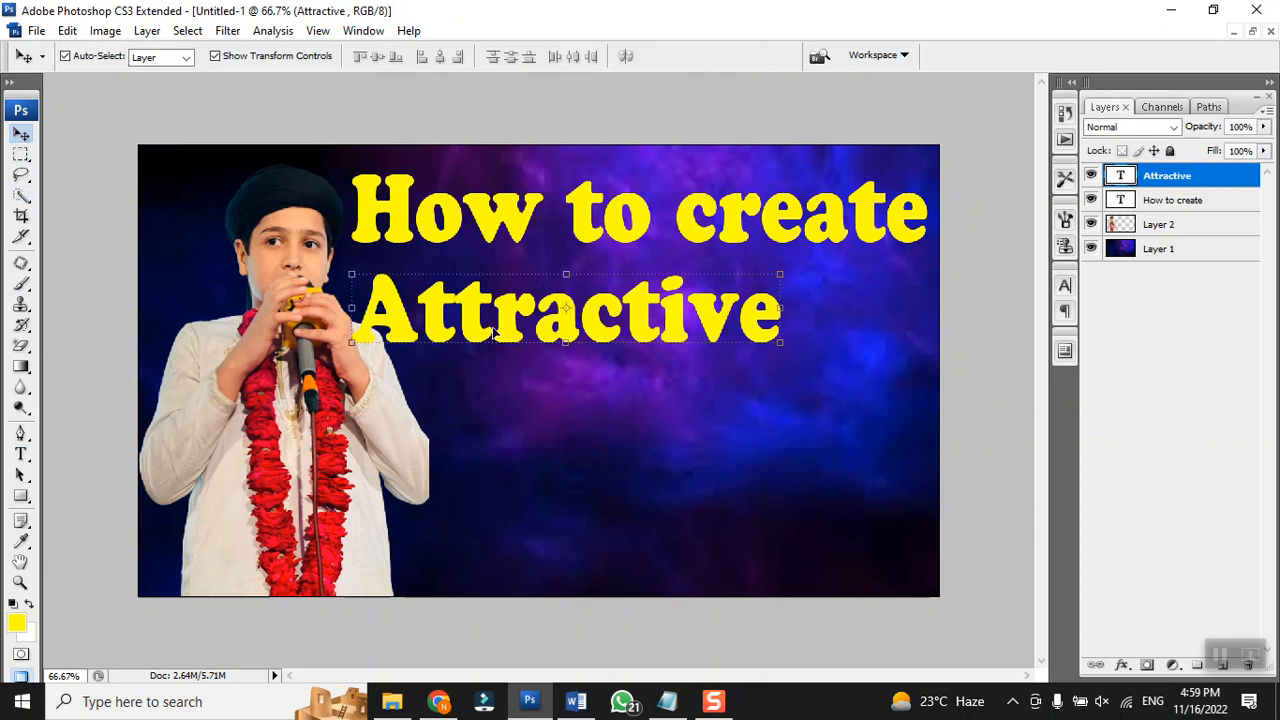
drag(519, 336, 596, 330)
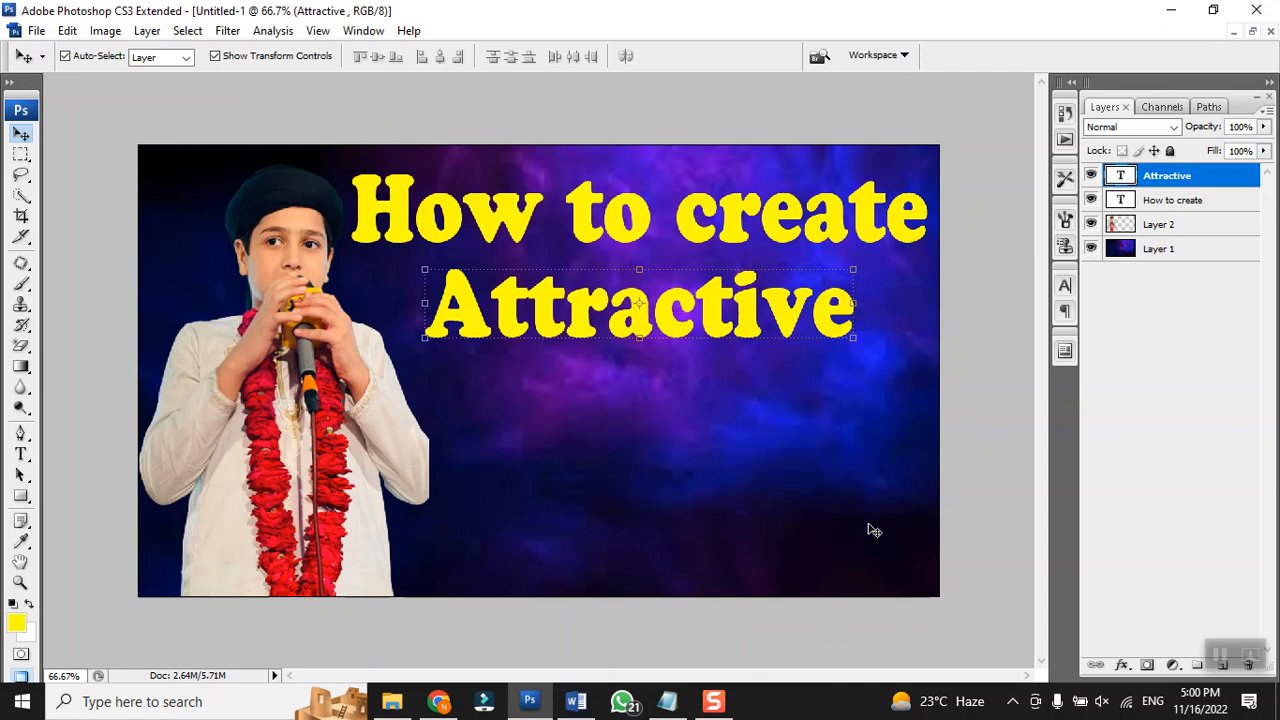
Step: Add a new empty layer above the "Attractive" text layer and rename it background-layer
click(1212, 10)
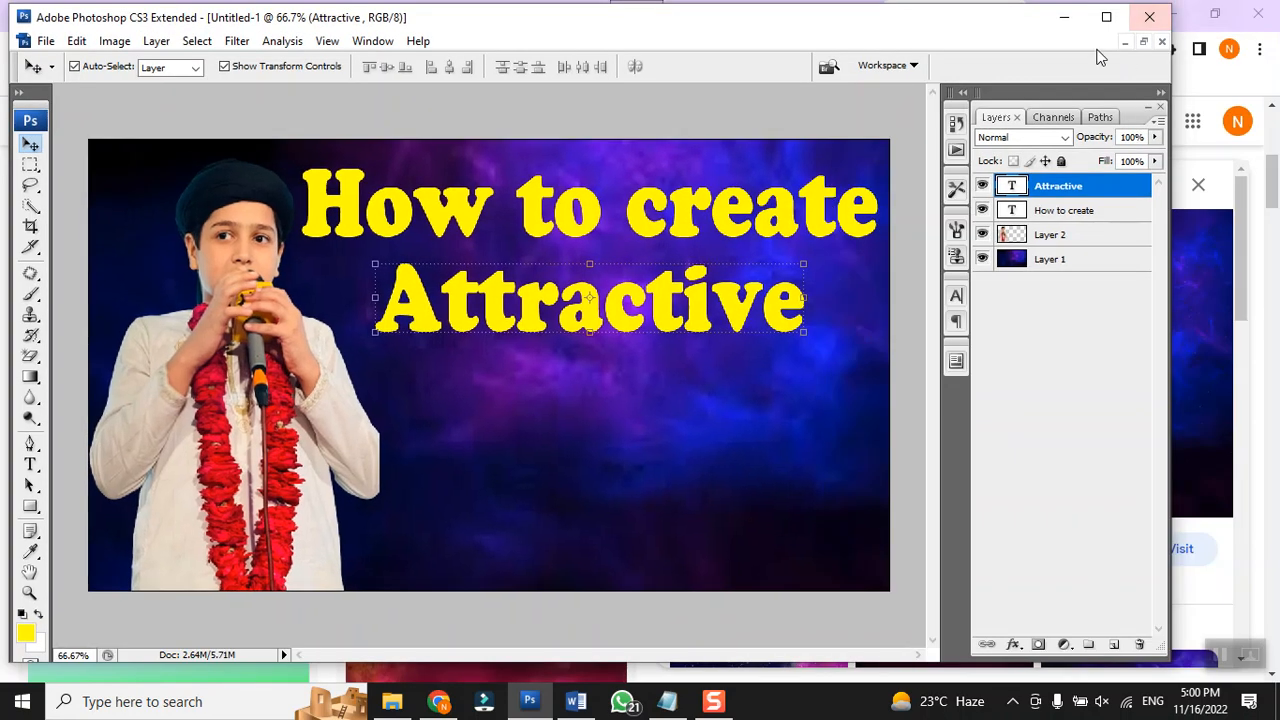
drag(858, 36, 688, 33)
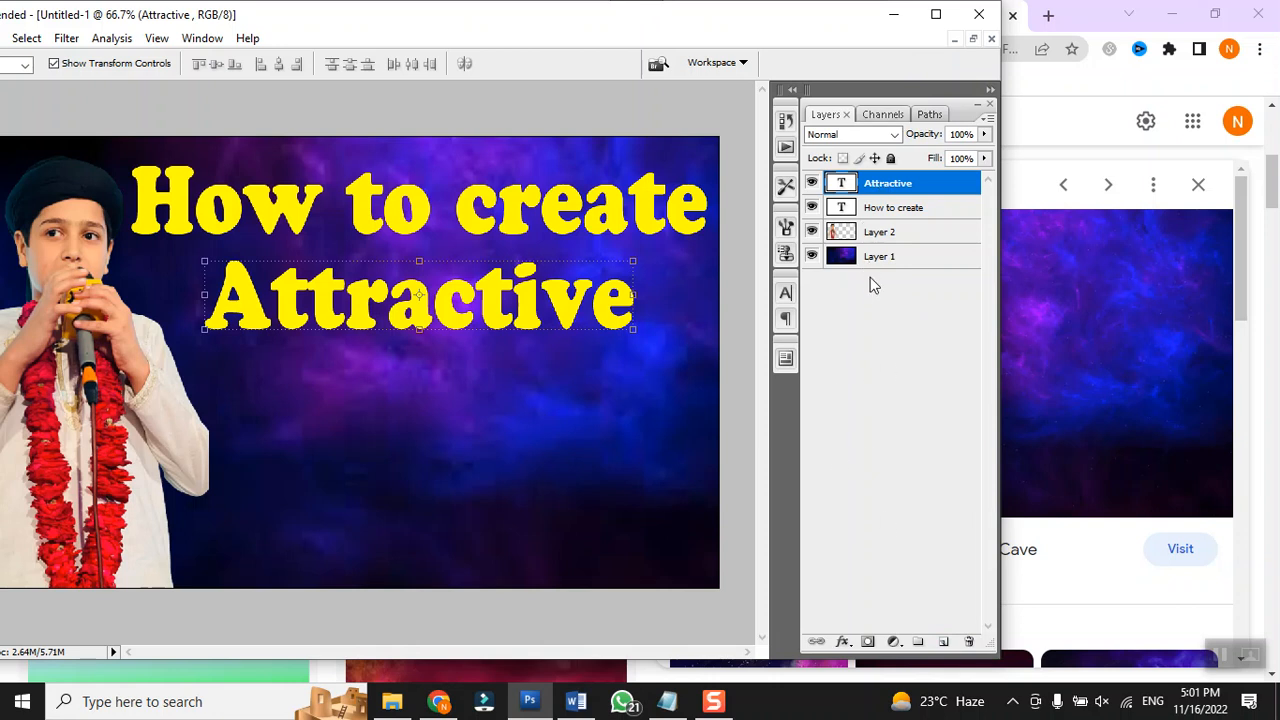
click(943, 643)
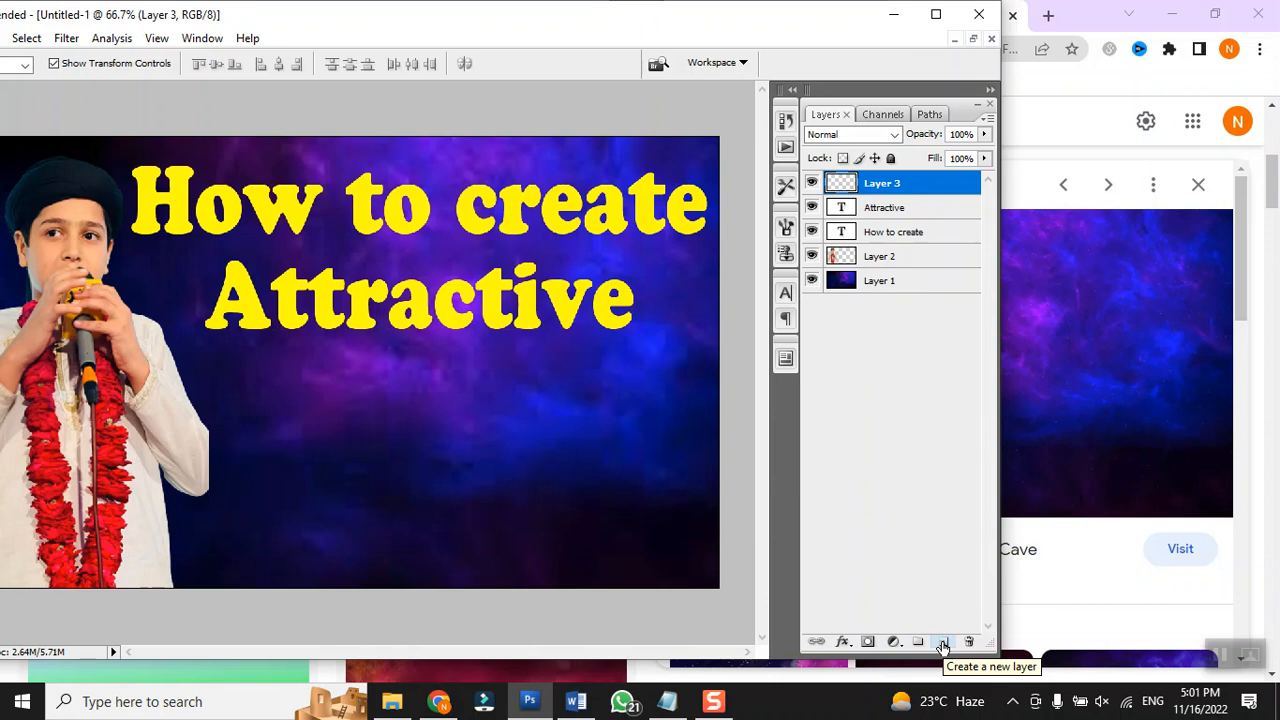
double_click(887, 184)
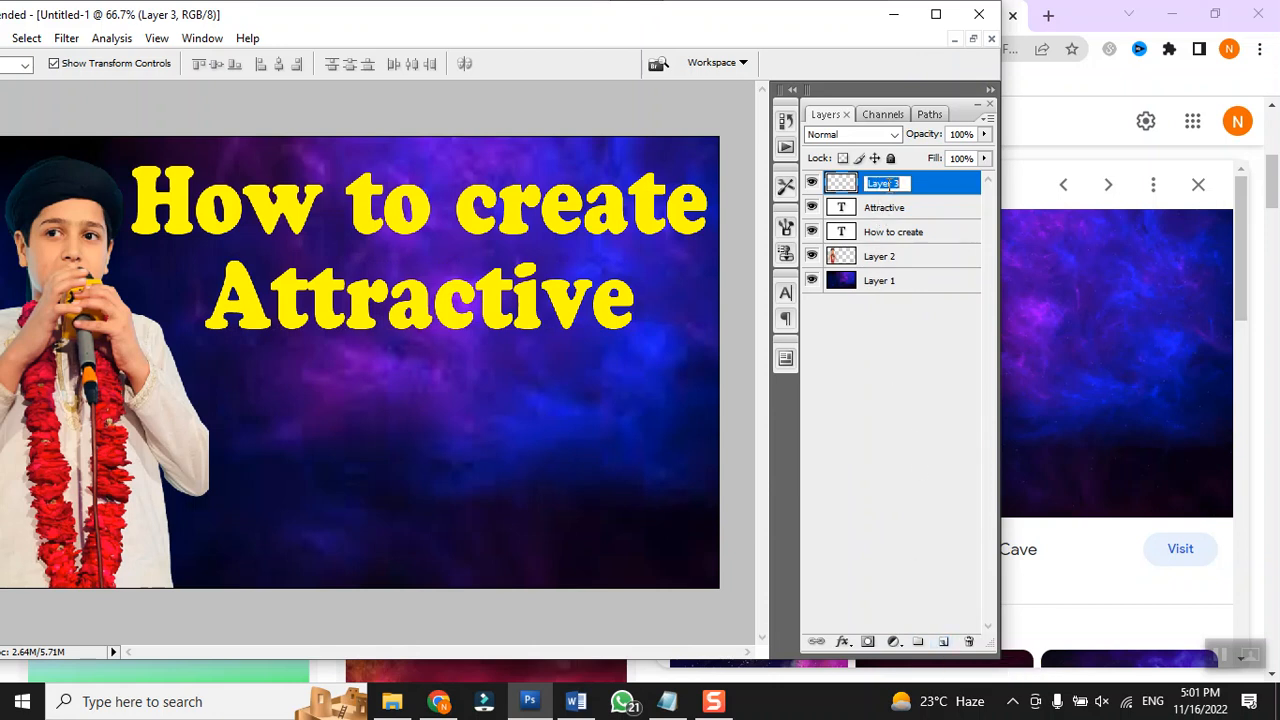
text(background-layer)
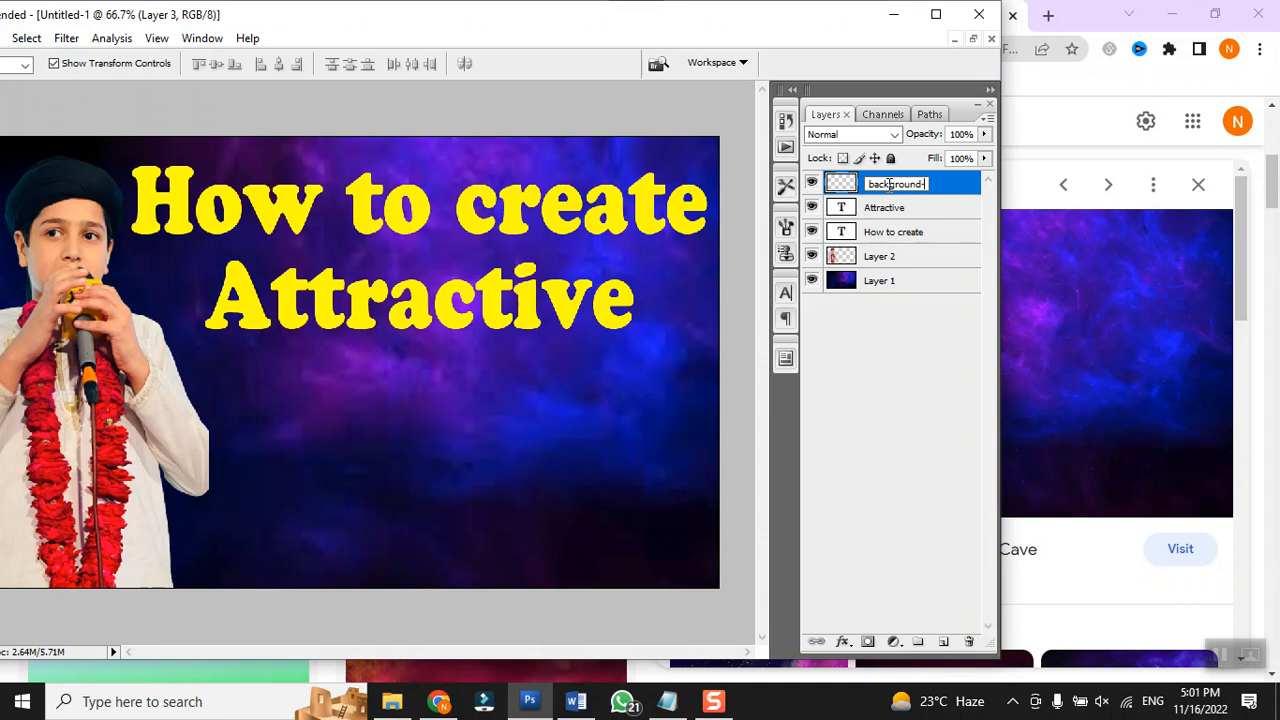
key(Return)
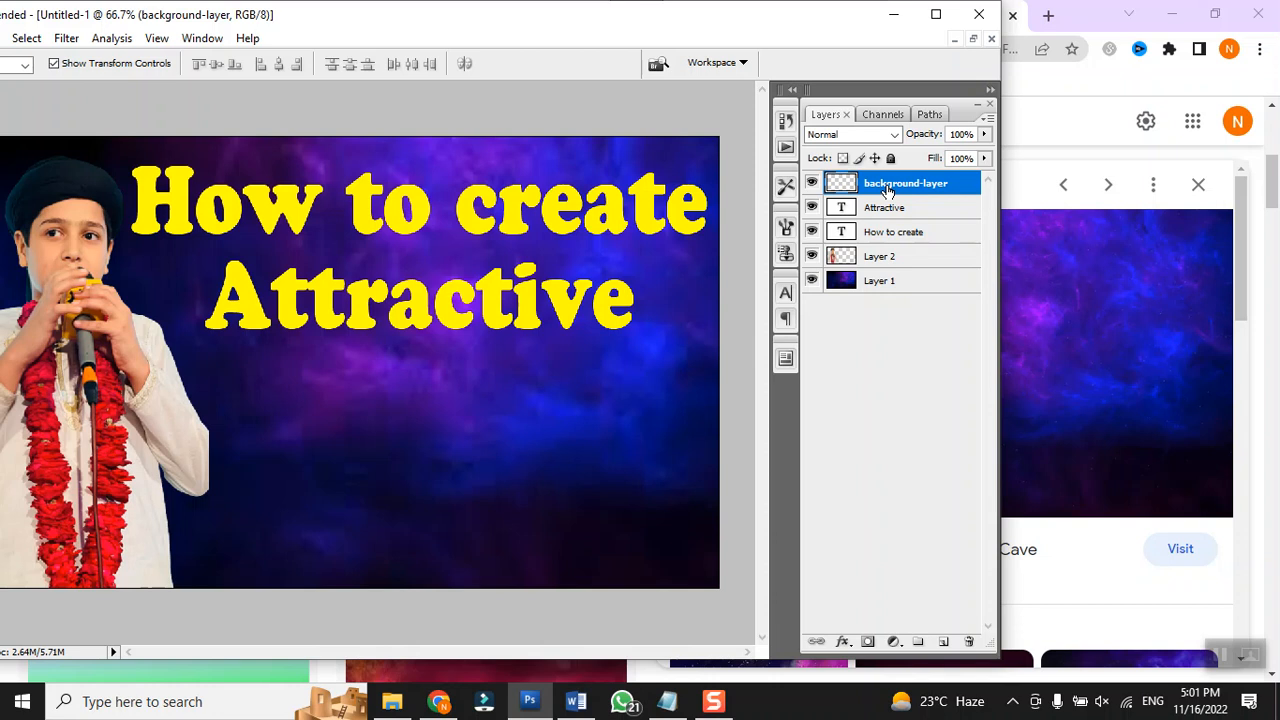
click(935, 14)
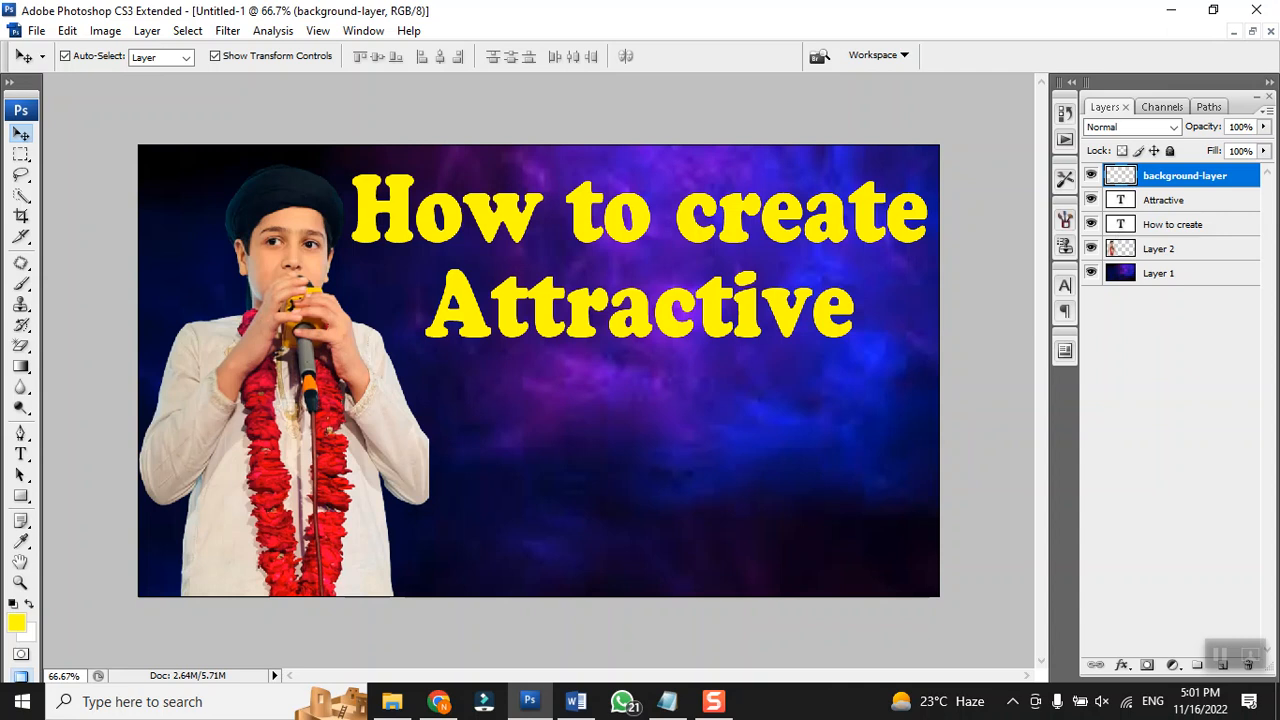
Step: Draw a wide rectangular marquee selection in the empty area below the "Attractive" text, beside the boy
click(23, 155)
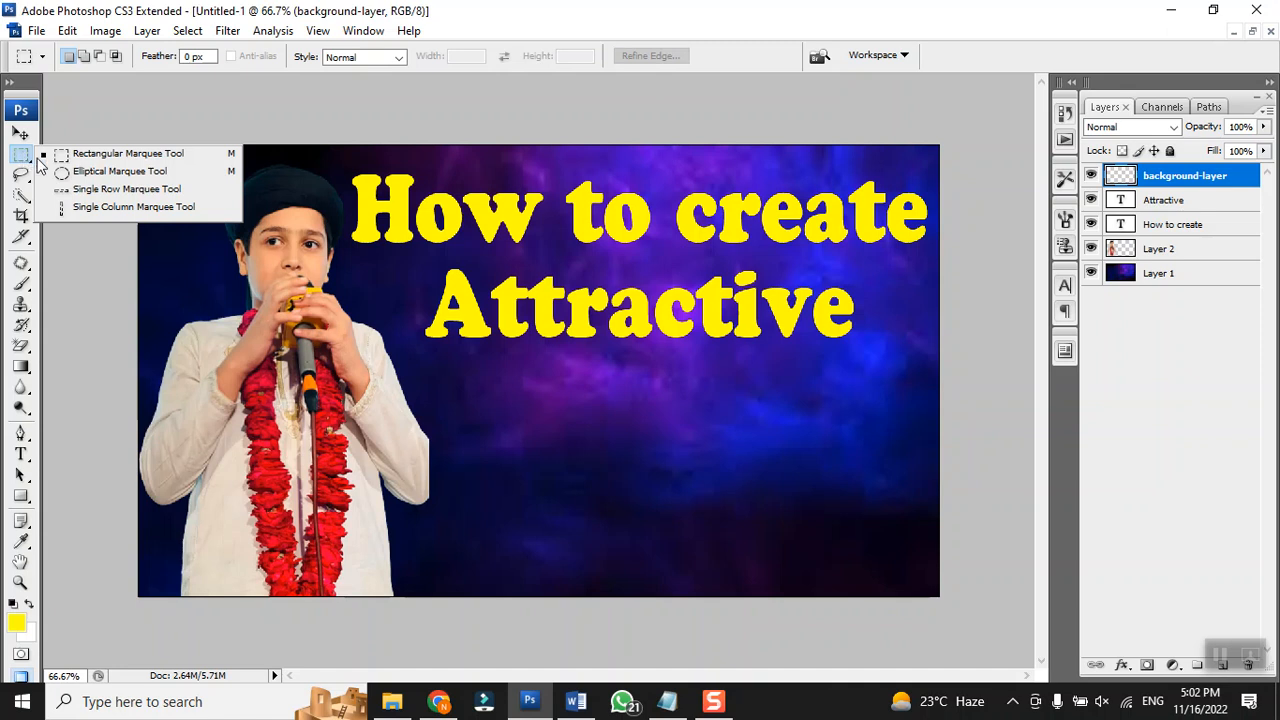
click(80, 157)
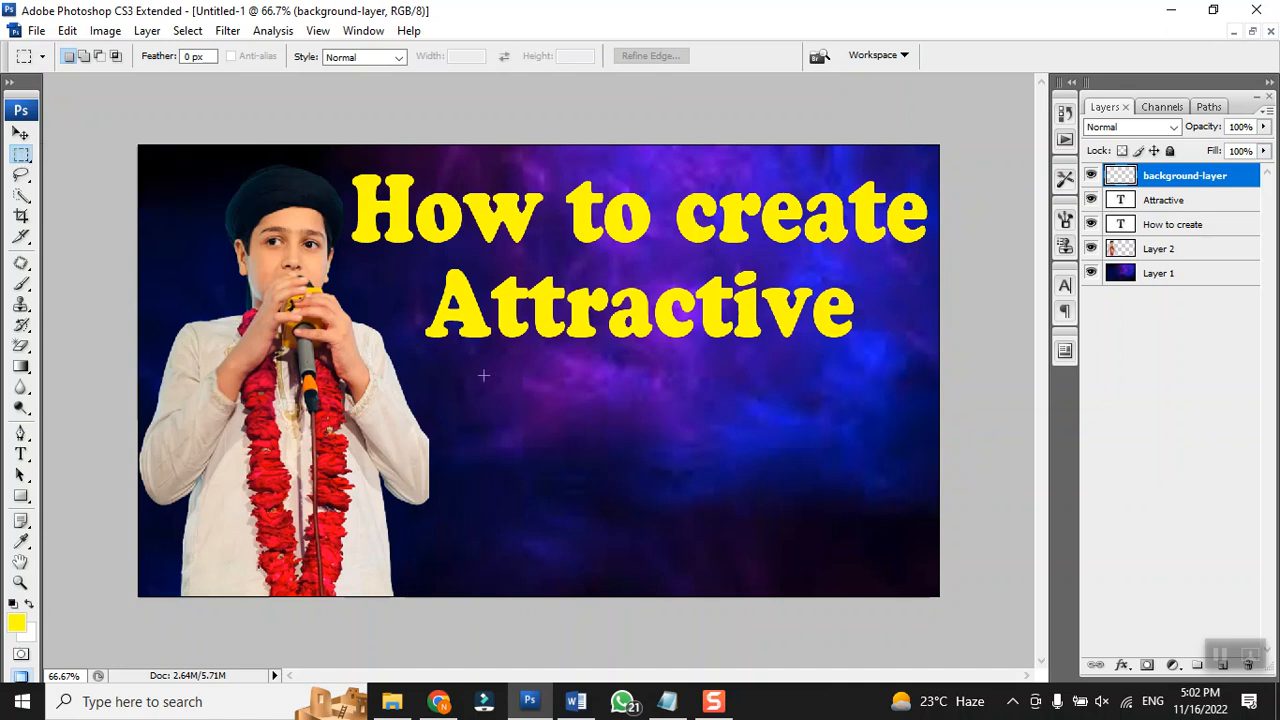
drag(516, 420, 904, 565)
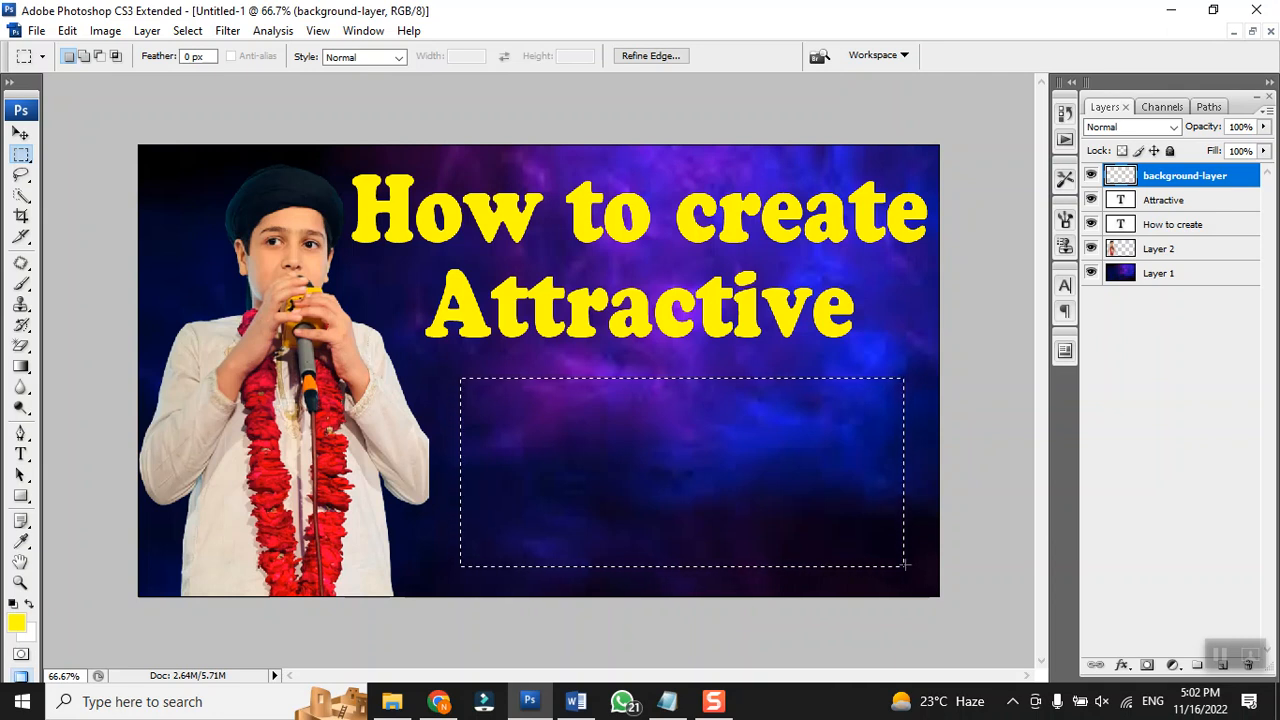
key(shift)
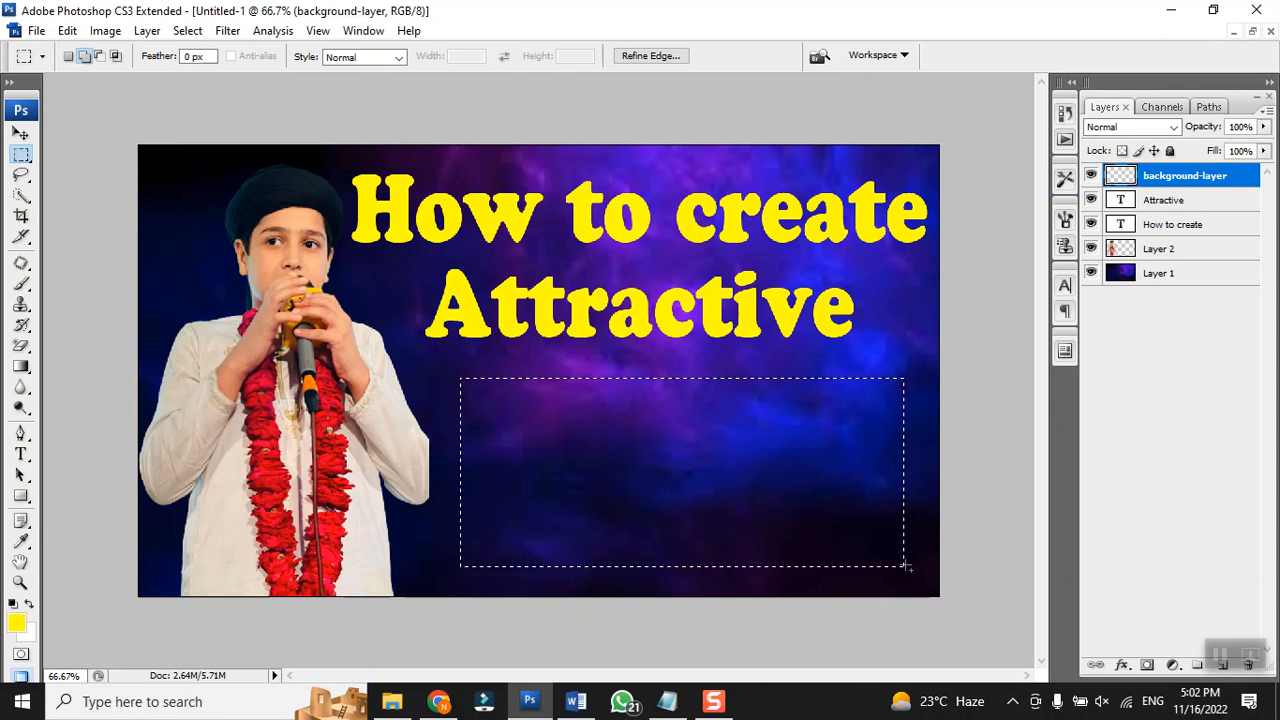
Step: Fill the rectangular selection on background-layer with yellow, deselect it, and shift the box slightly up and left under "Attractive"
key(shift+F5)
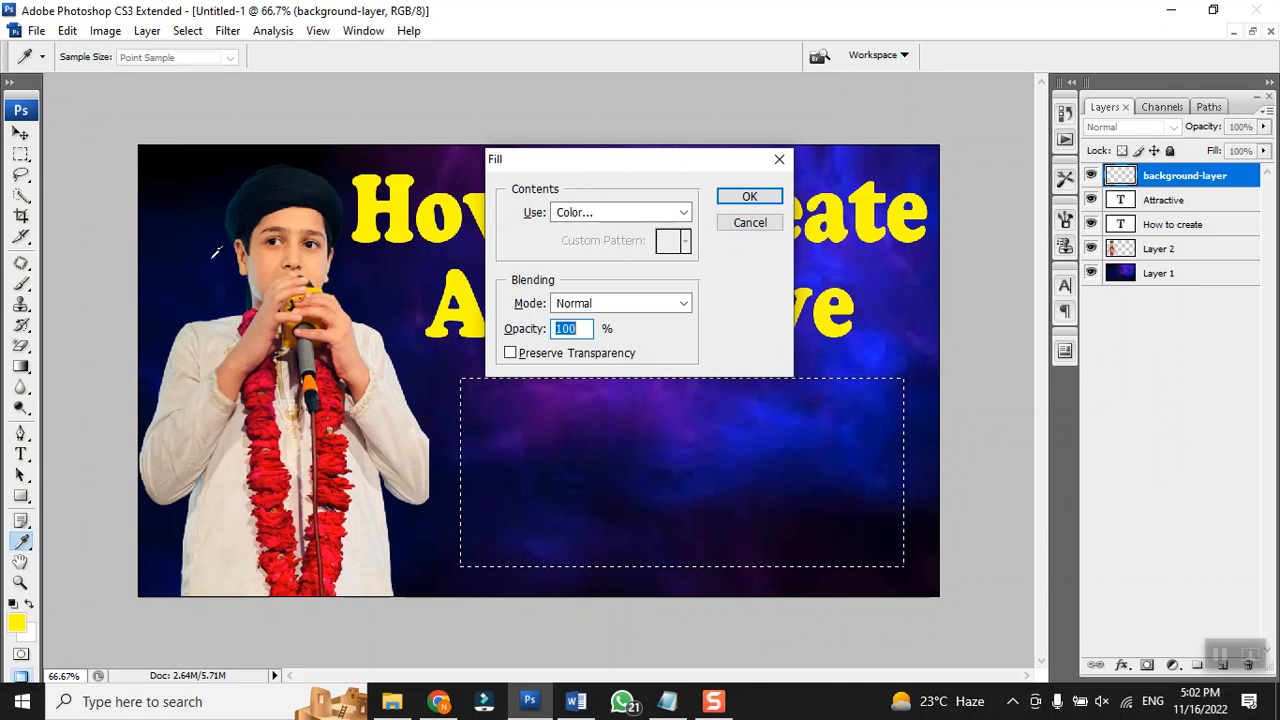
click(624, 210)
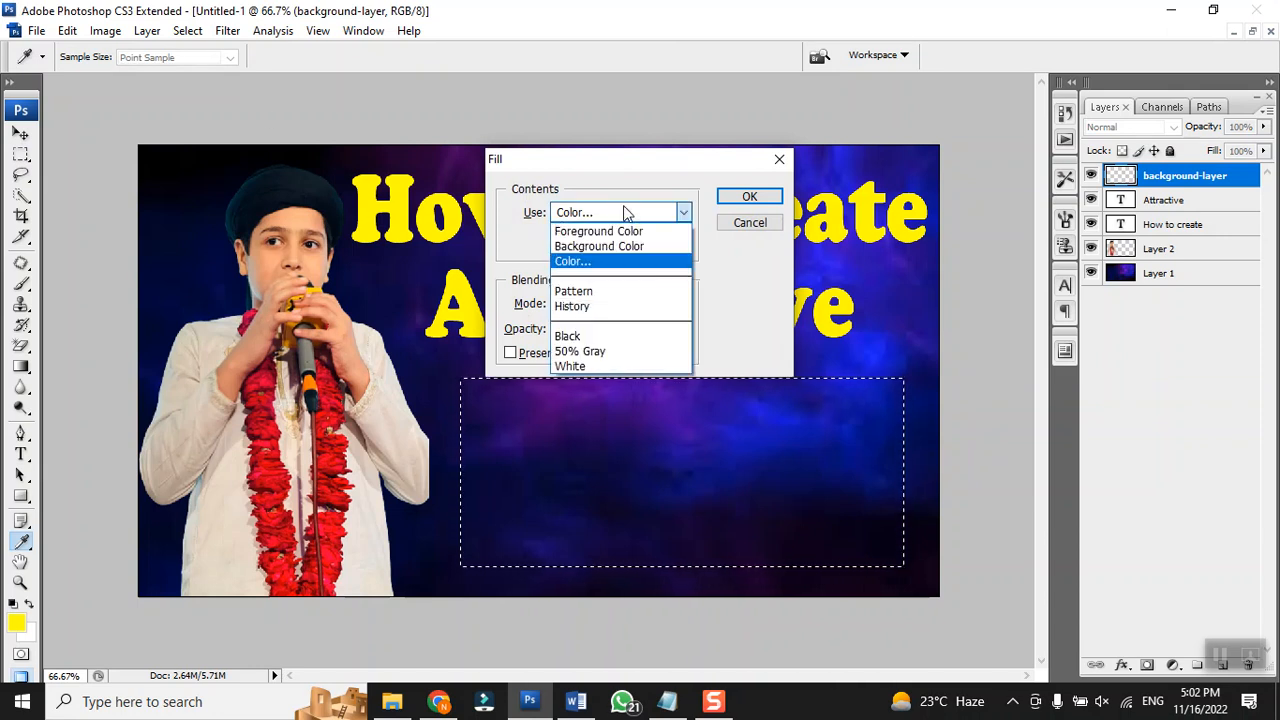
click(597, 262)
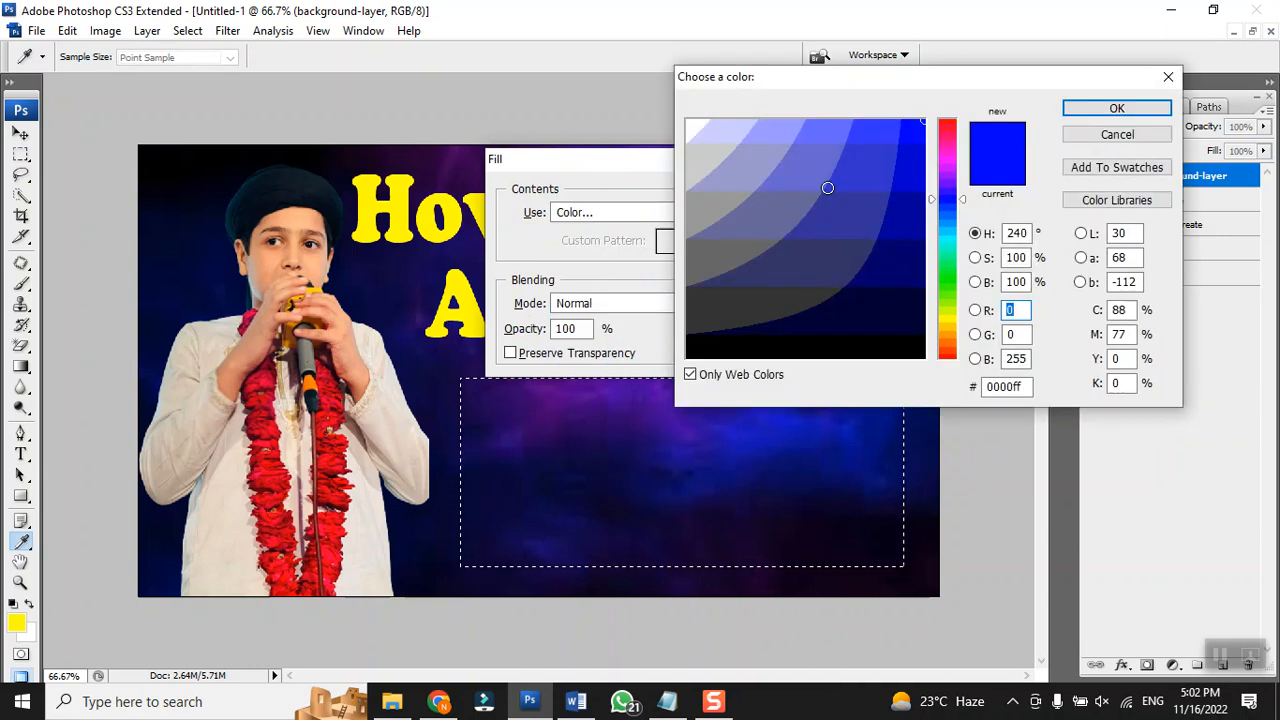
click(951, 319)
click(905, 123)
click(1081, 112)
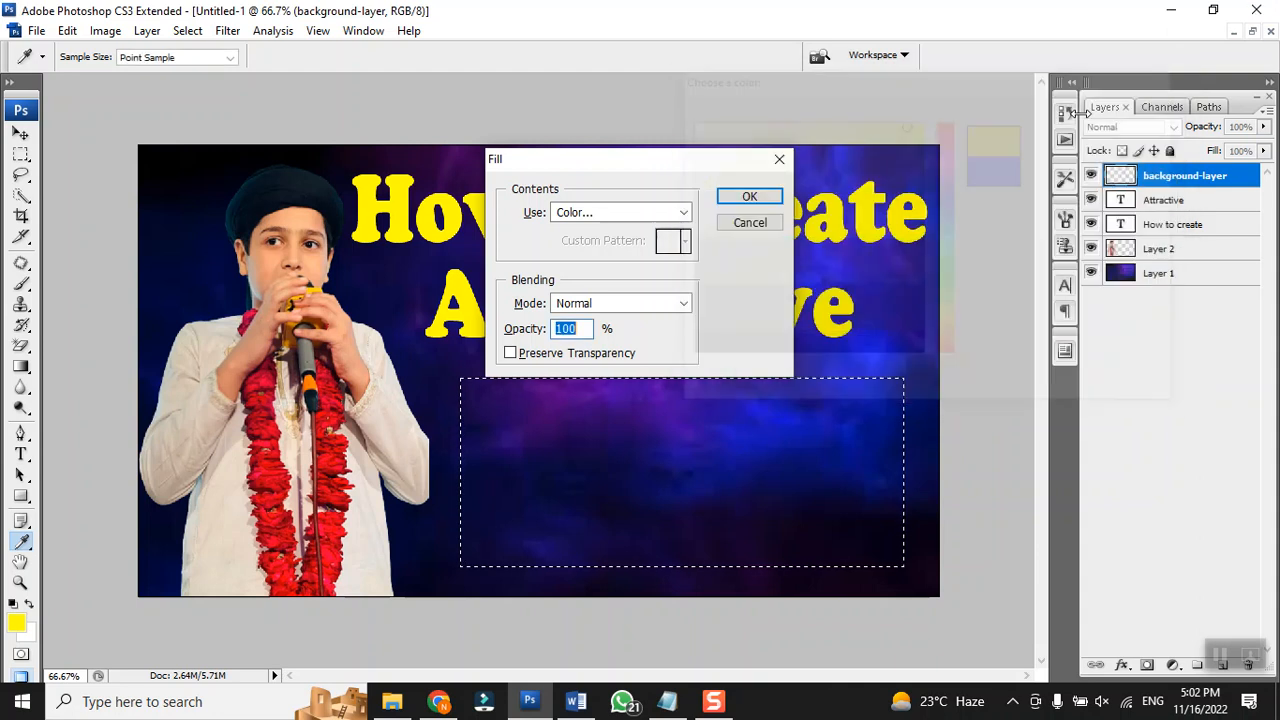
click(762, 204)
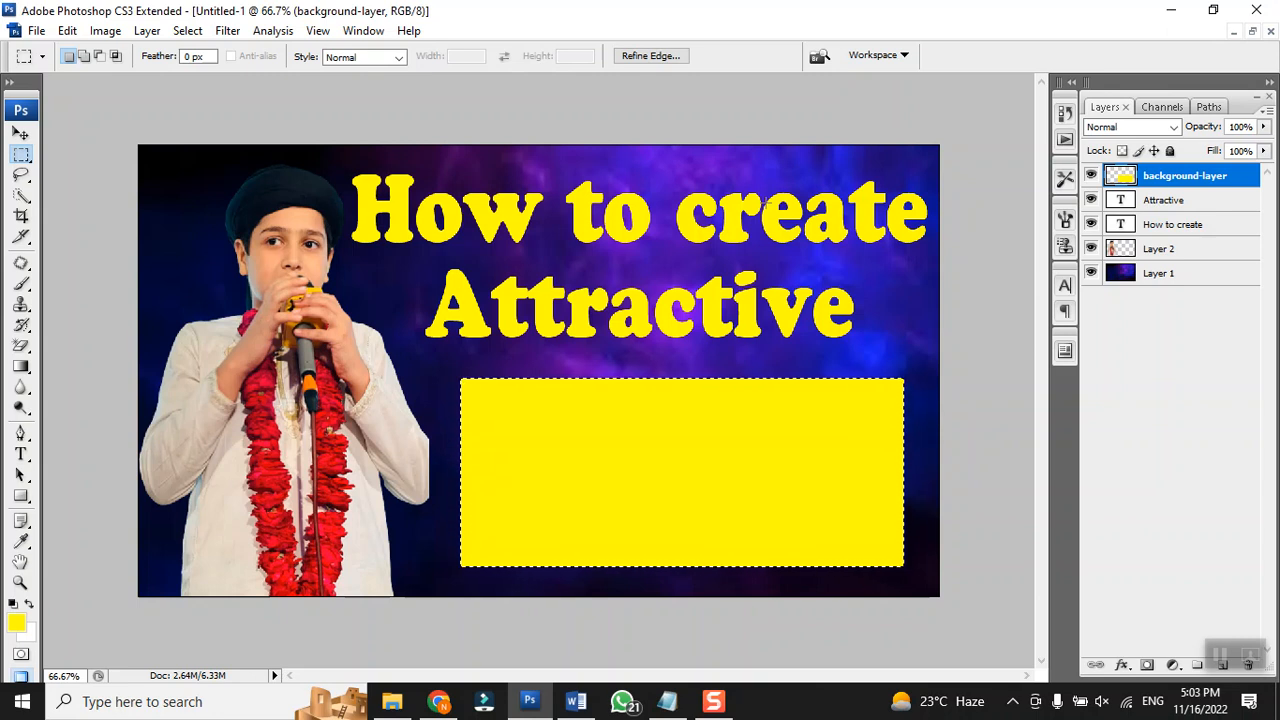
key(ctrl+d)
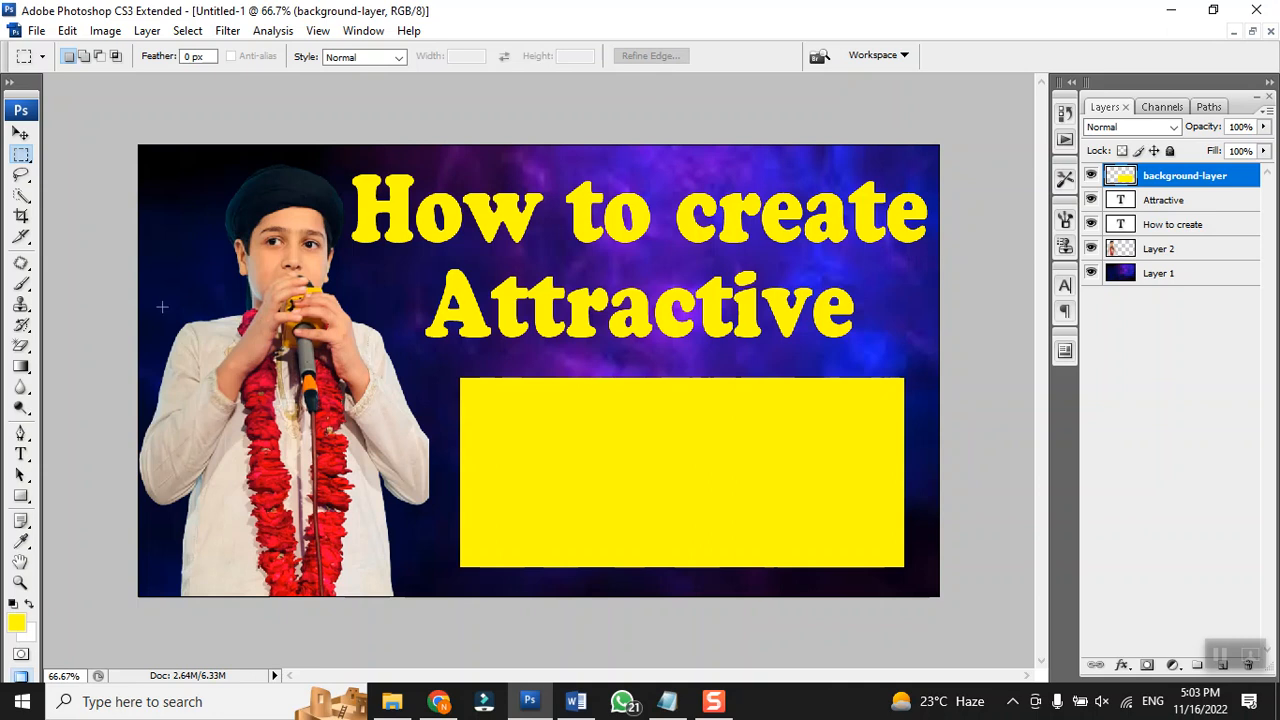
click(20, 133)
mouse_move(747, 511)
mouse_down()
mouse_move(730, 493)
mouse_move(741, 529)
mouse_move(760, 524)
mouse_move(735, 338)
mouse_move(815, 360)
mouse_move(574, 511)
mouse_move(886, 460)
mouse_move(585, 538)
mouse_move(864, 542)
mouse_move(777, 571)
mouse_move(723, 511)
mouse_move(734, 501)
mouse_up()
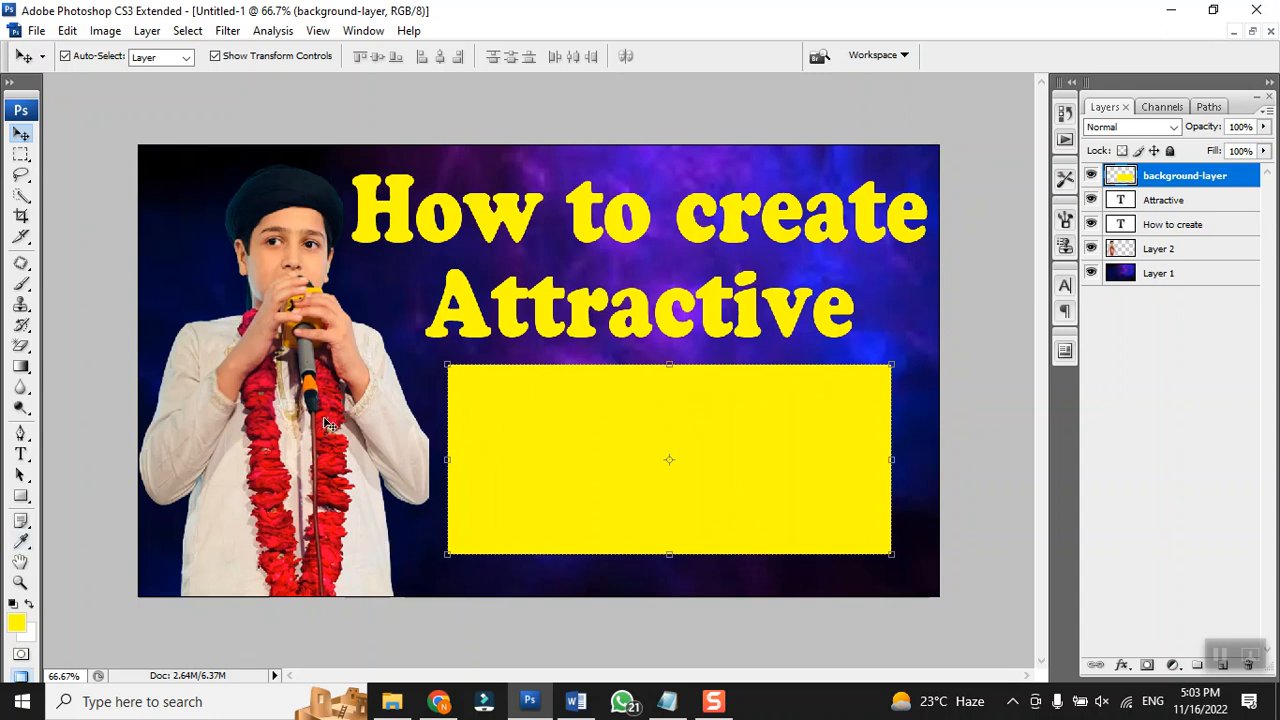
Step: Duplicate the "Attractive" text layer and place the copy just below the original, overlapping the yellow box's upper edge
click(475, 326)
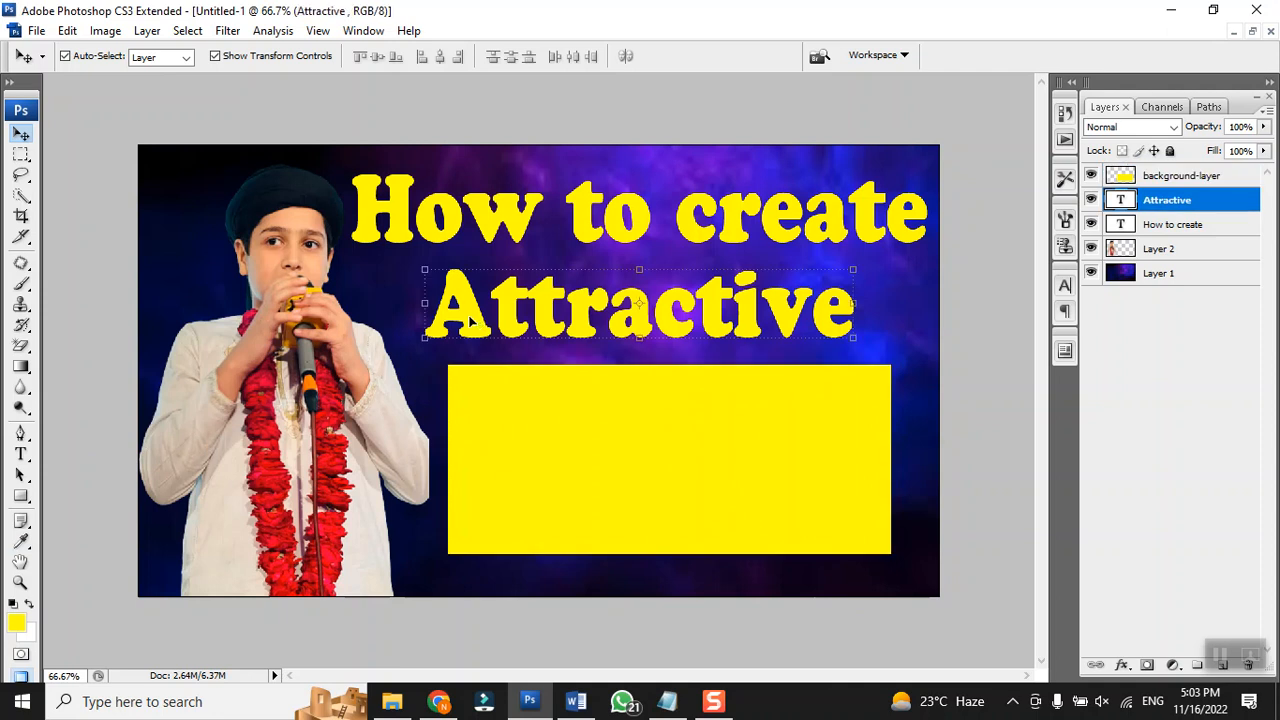
key(ctrl+j)
drag(505, 332, 514, 401)
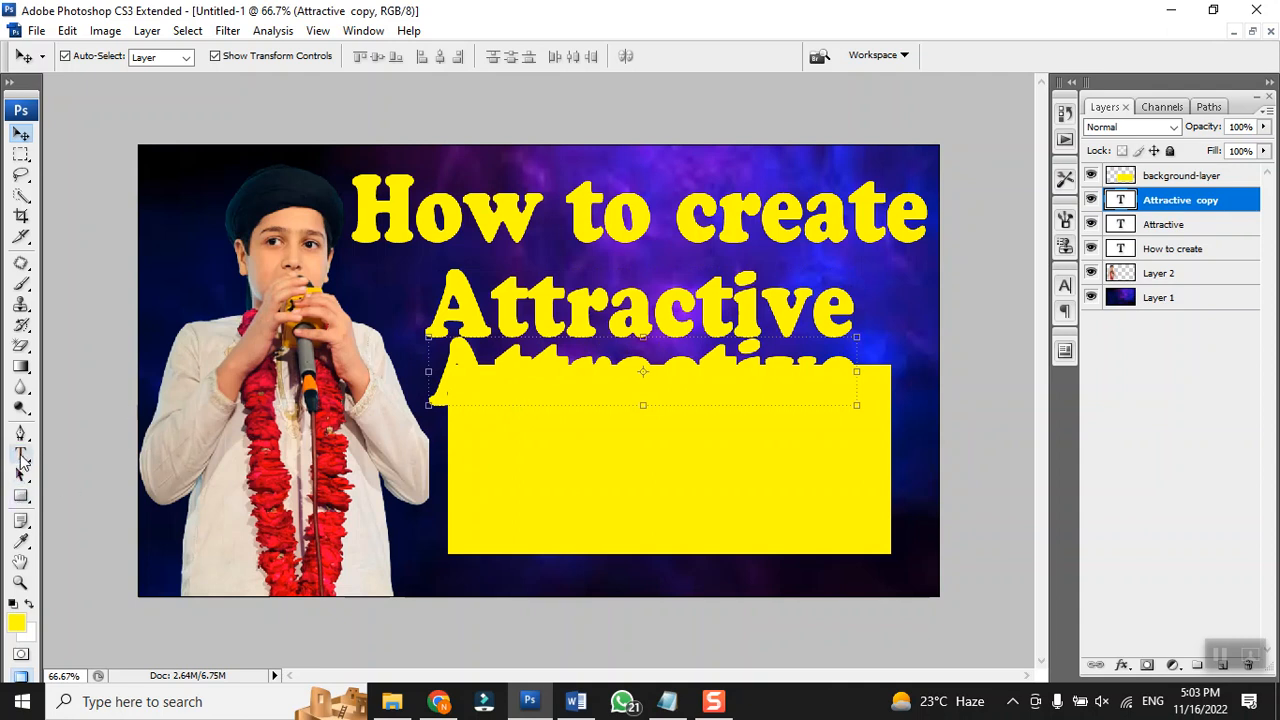
Step: Change the text color of the duplicated "Attractive" line to red (ff0000)
click(21, 455)
click(520, 378)
key(ctrl+a)
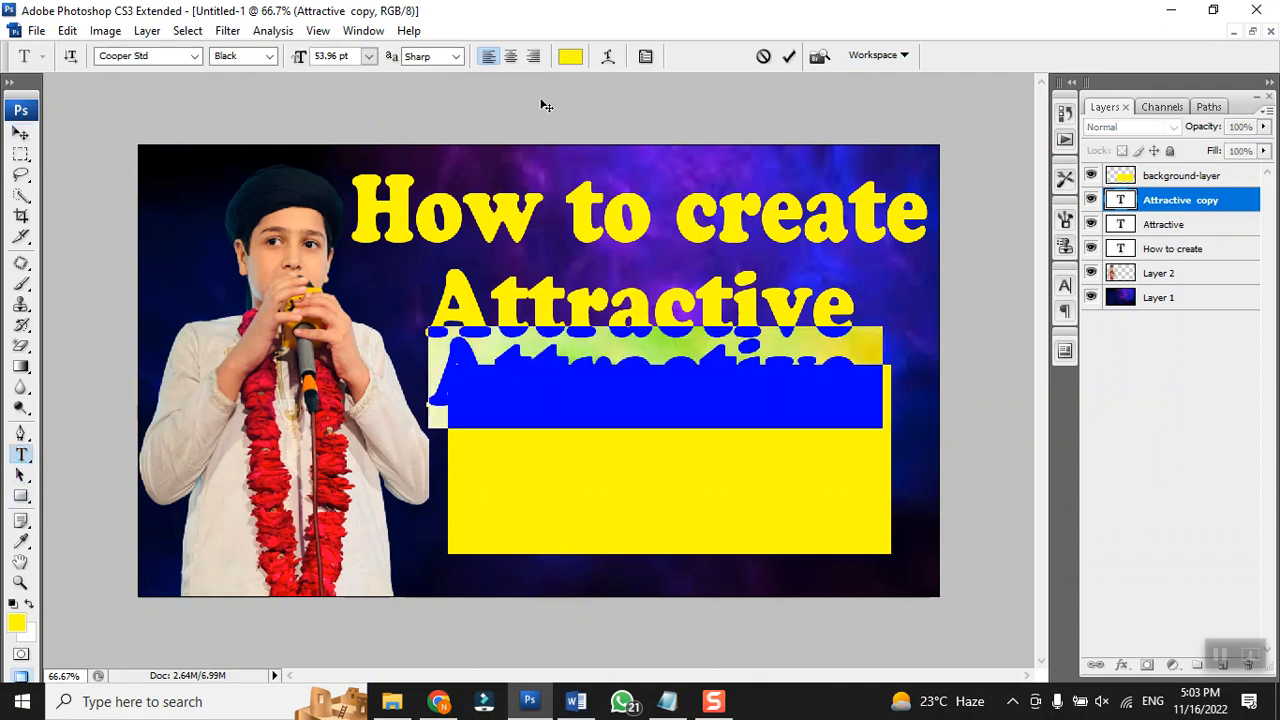
click(571, 57)
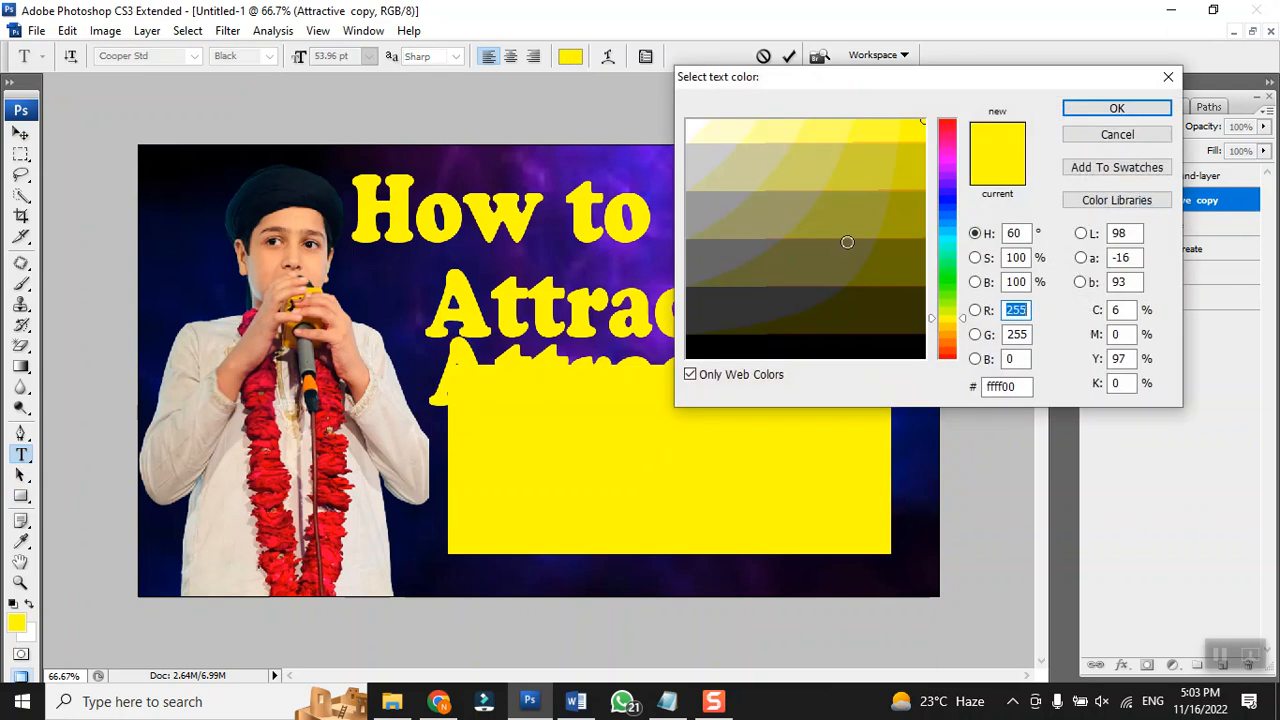
drag(944, 140, 944, 121)
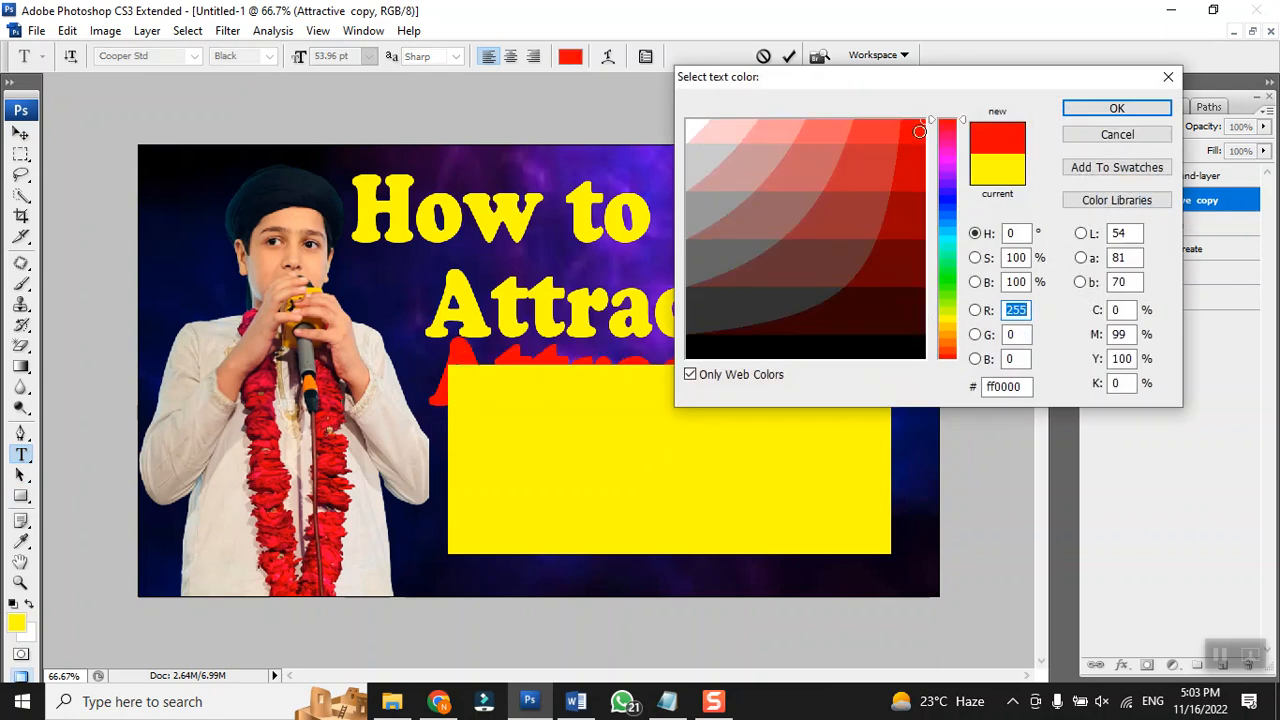
click(1090, 110)
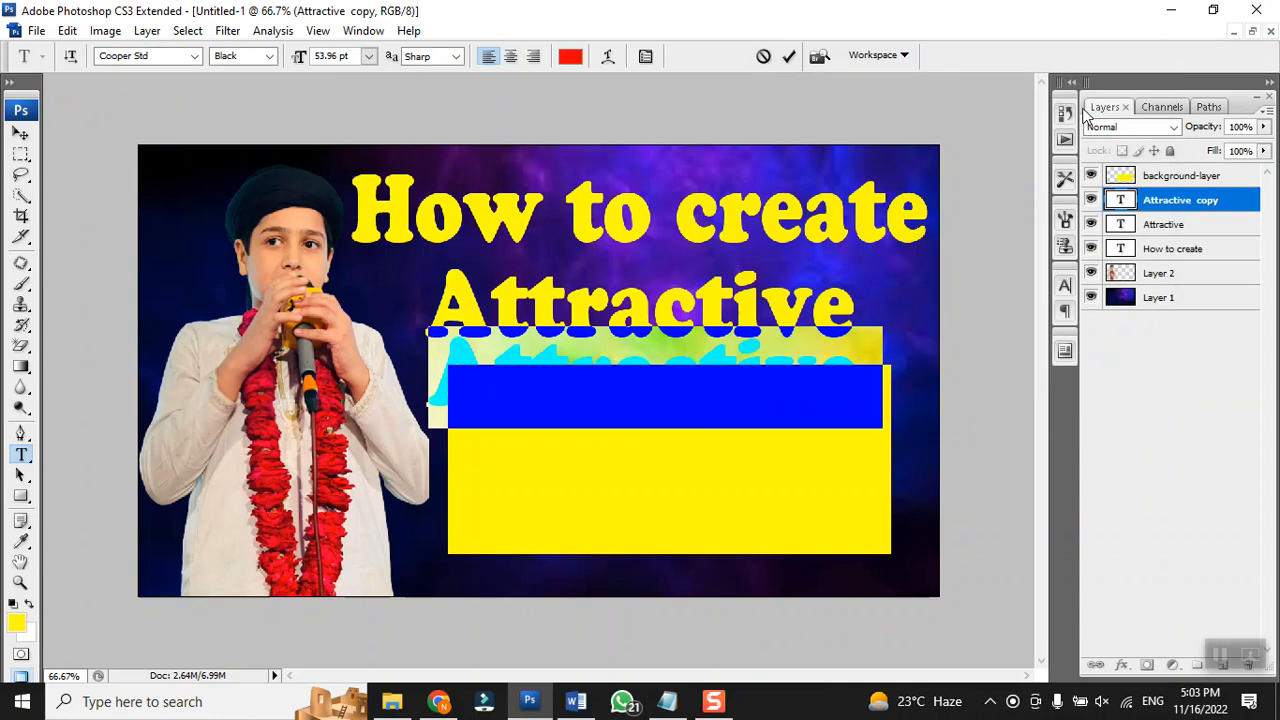
click(21, 136)
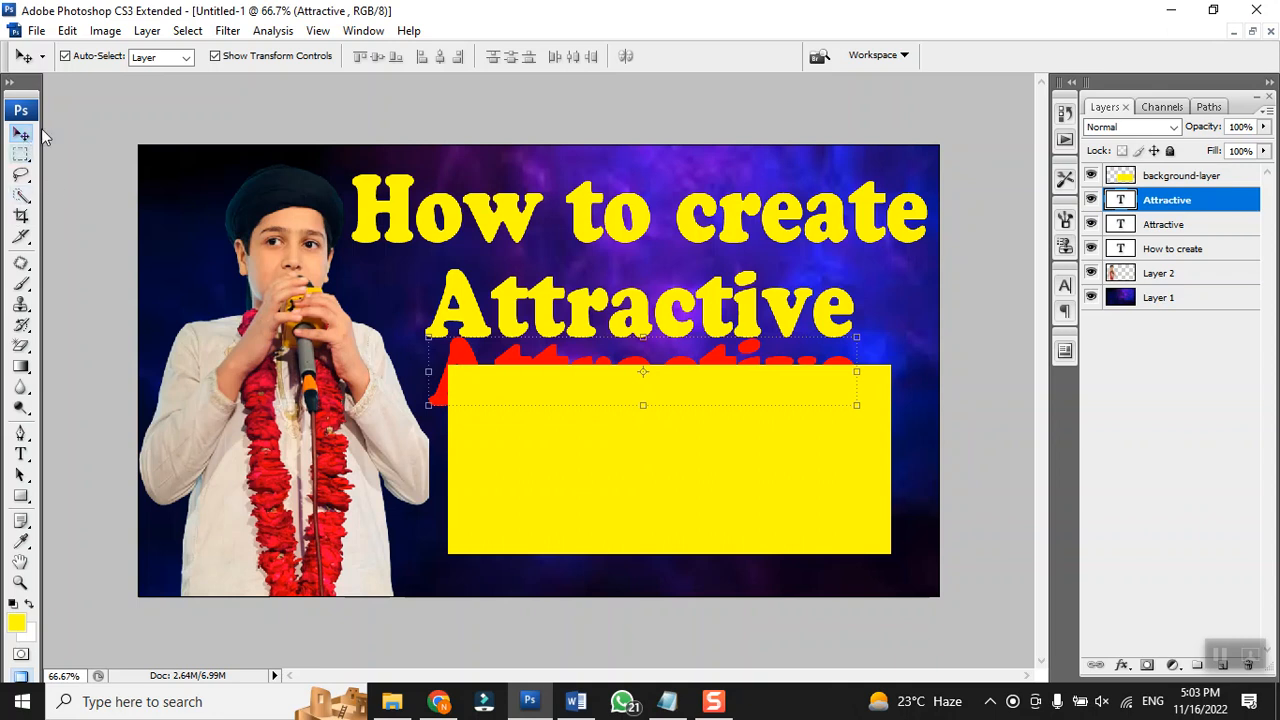
Step: Move the red "Attractive" layer above background-layer and position its text in the upper part of the yellow box
click(143, 31)
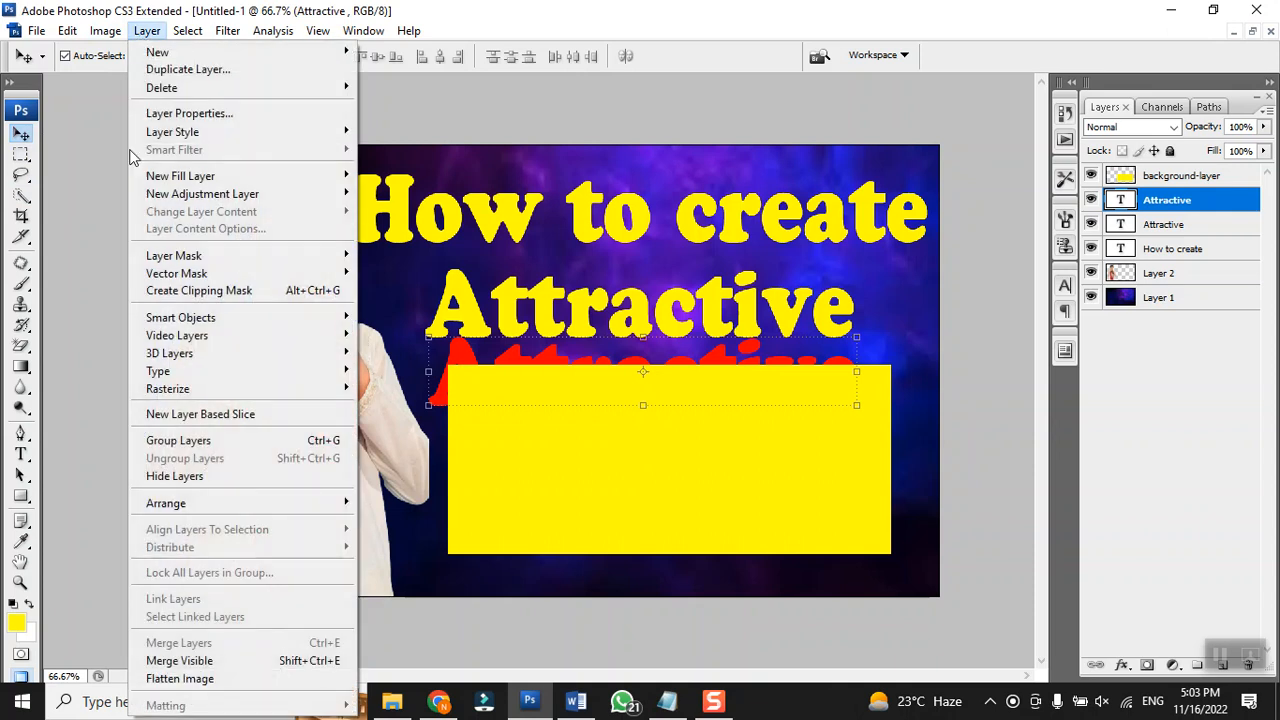
mouse_move(189, 507)
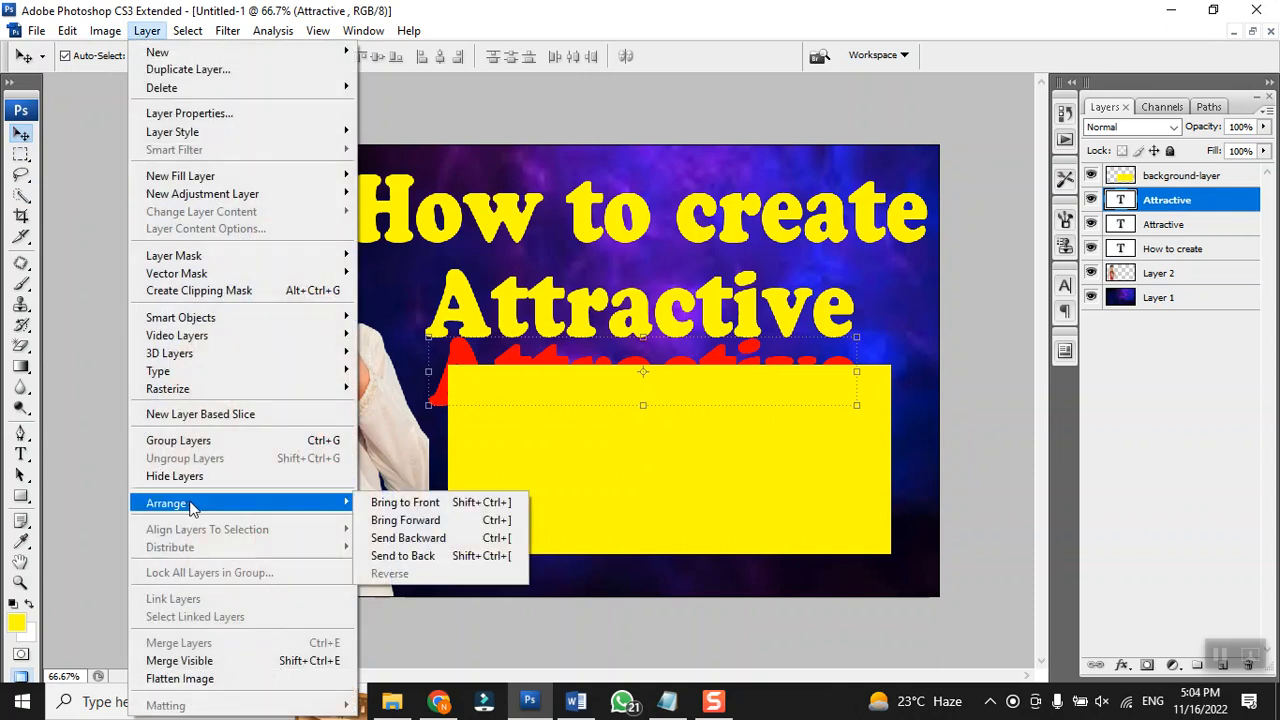
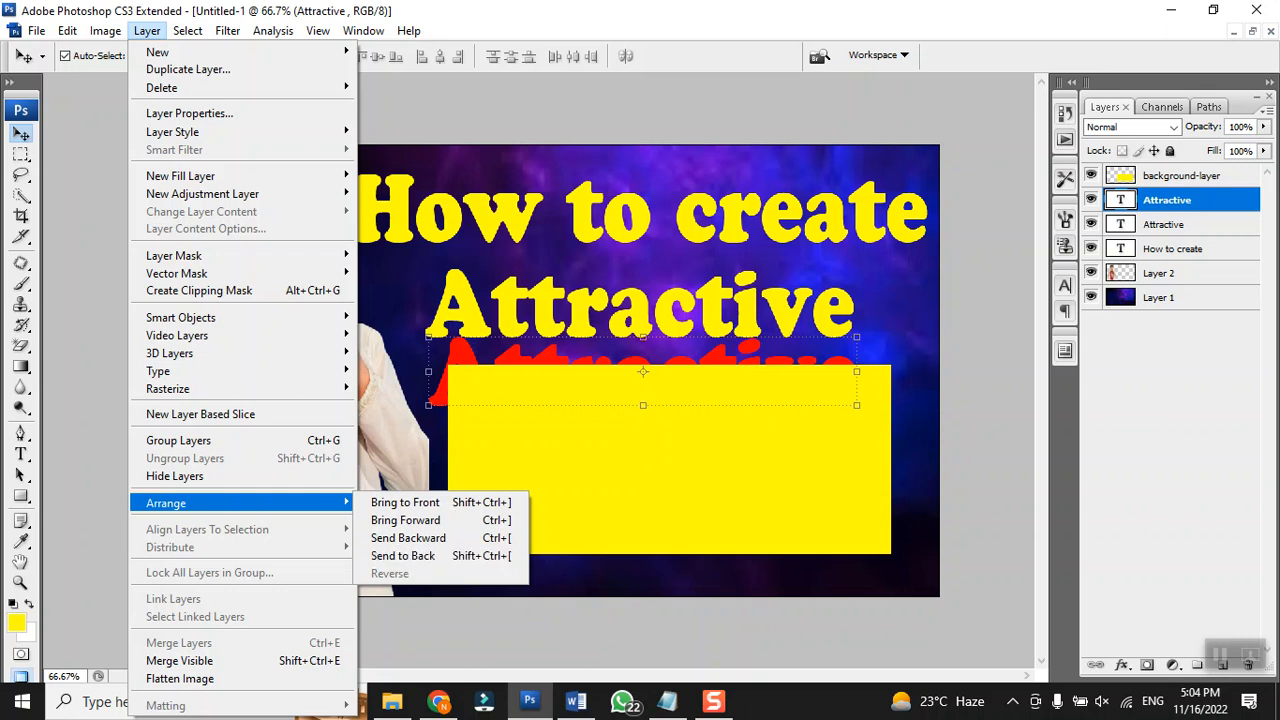
click(607, 8)
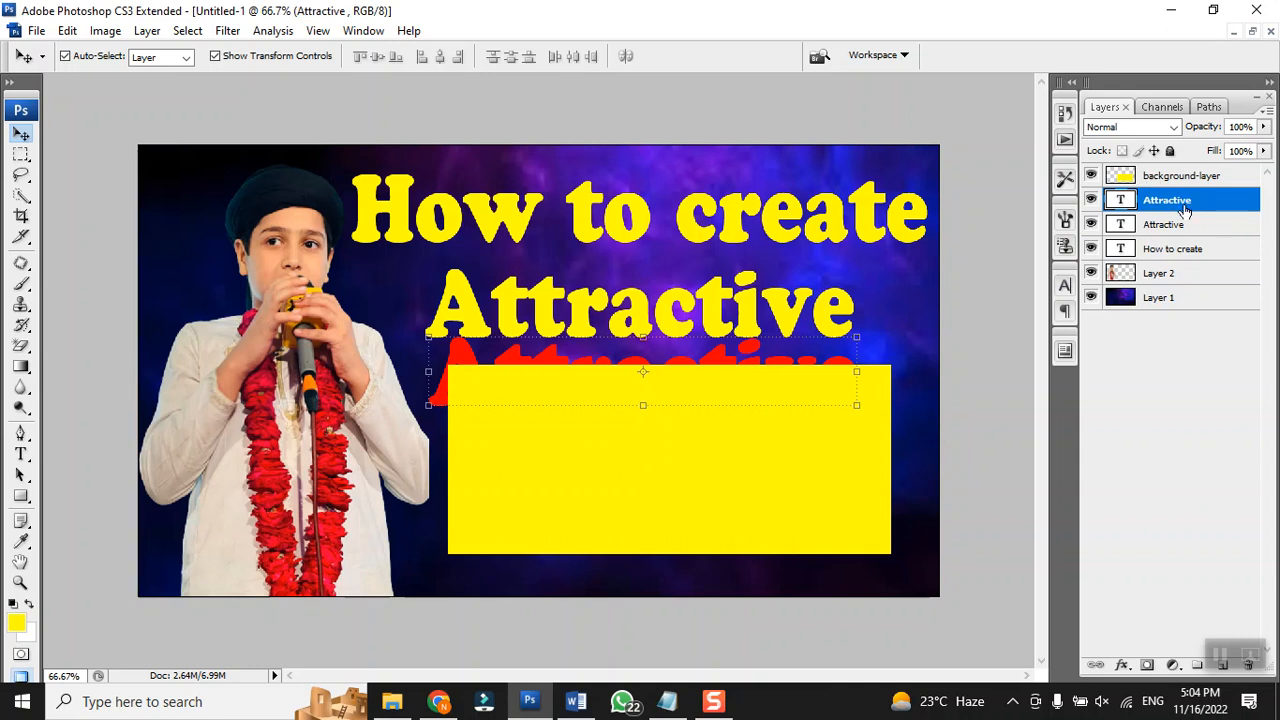
drag(1185, 210, 1175, 176)
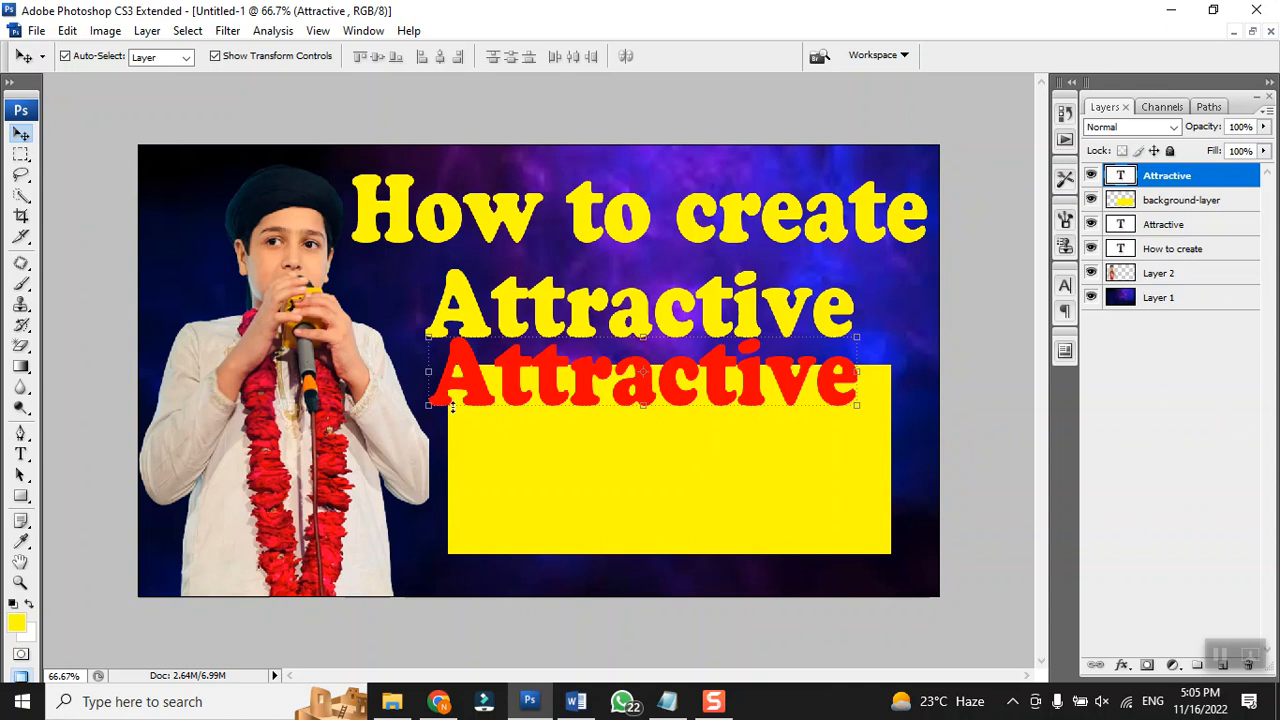
drag(488, 383, 514, 424)
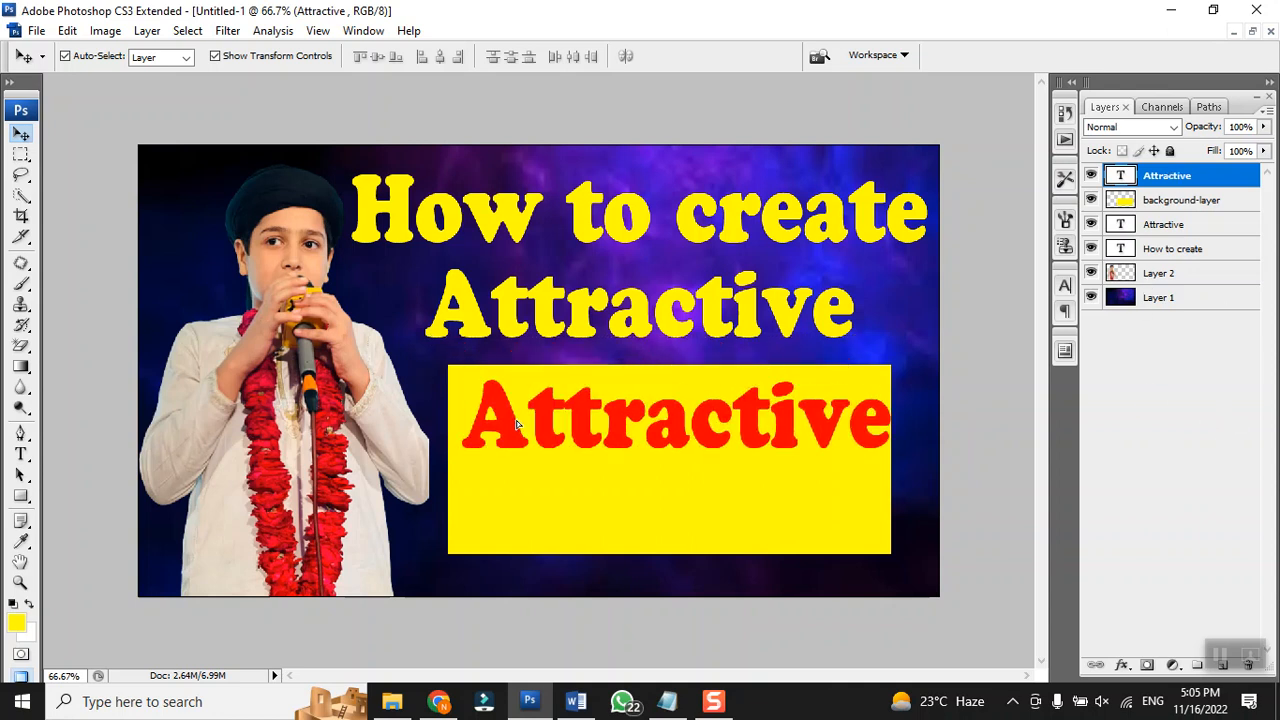
Step: Switch to Chrome and search Google Images for "youtube logo png"
click(445, 705)
click(351, 126)
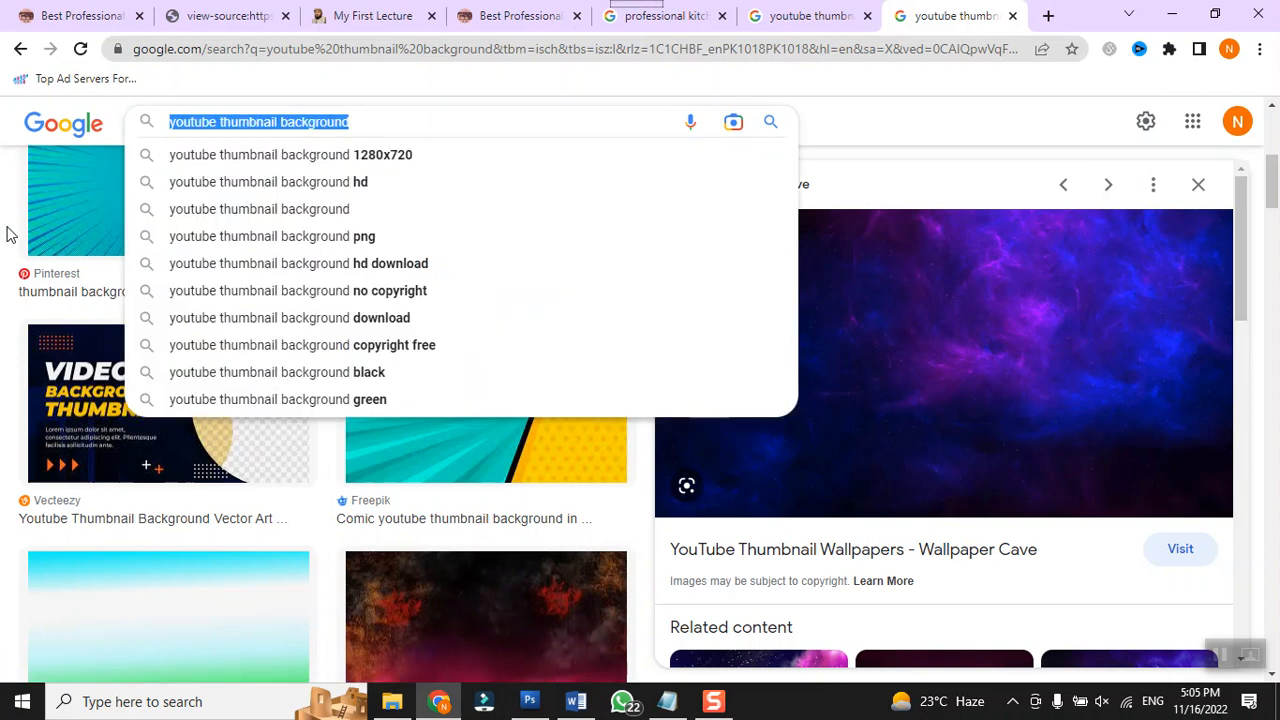
text(Youtube )
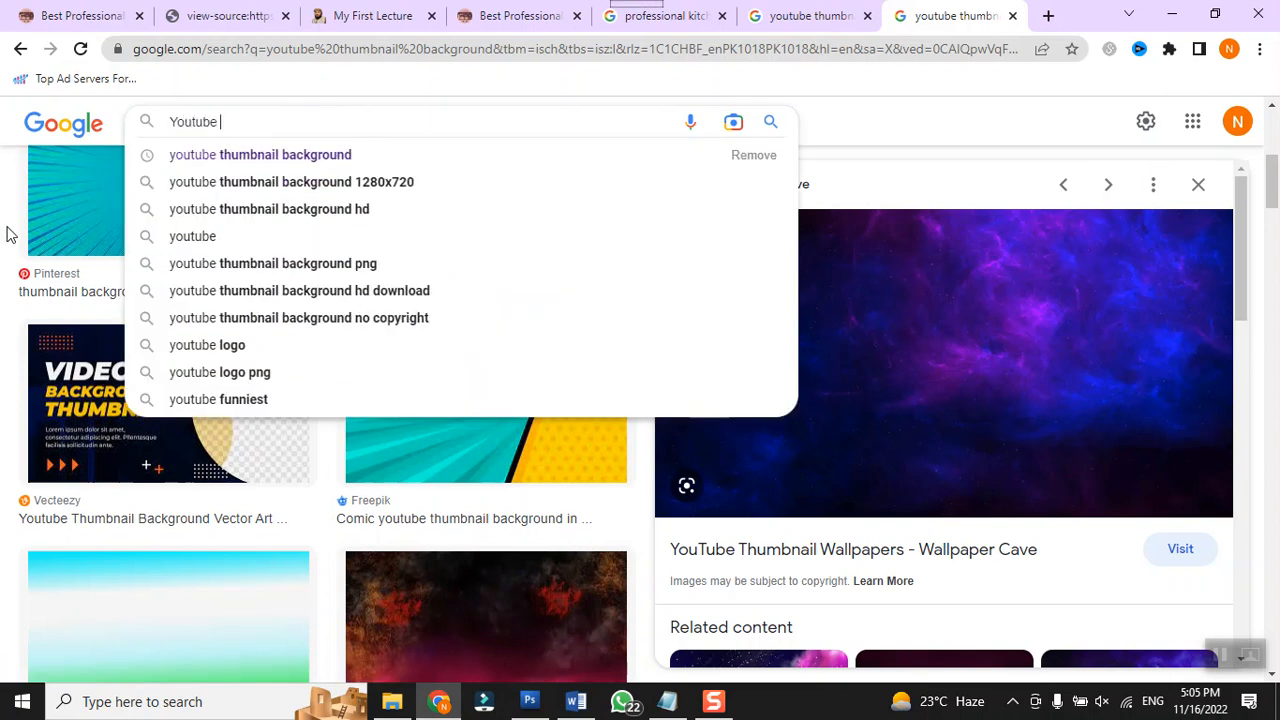
text(T)
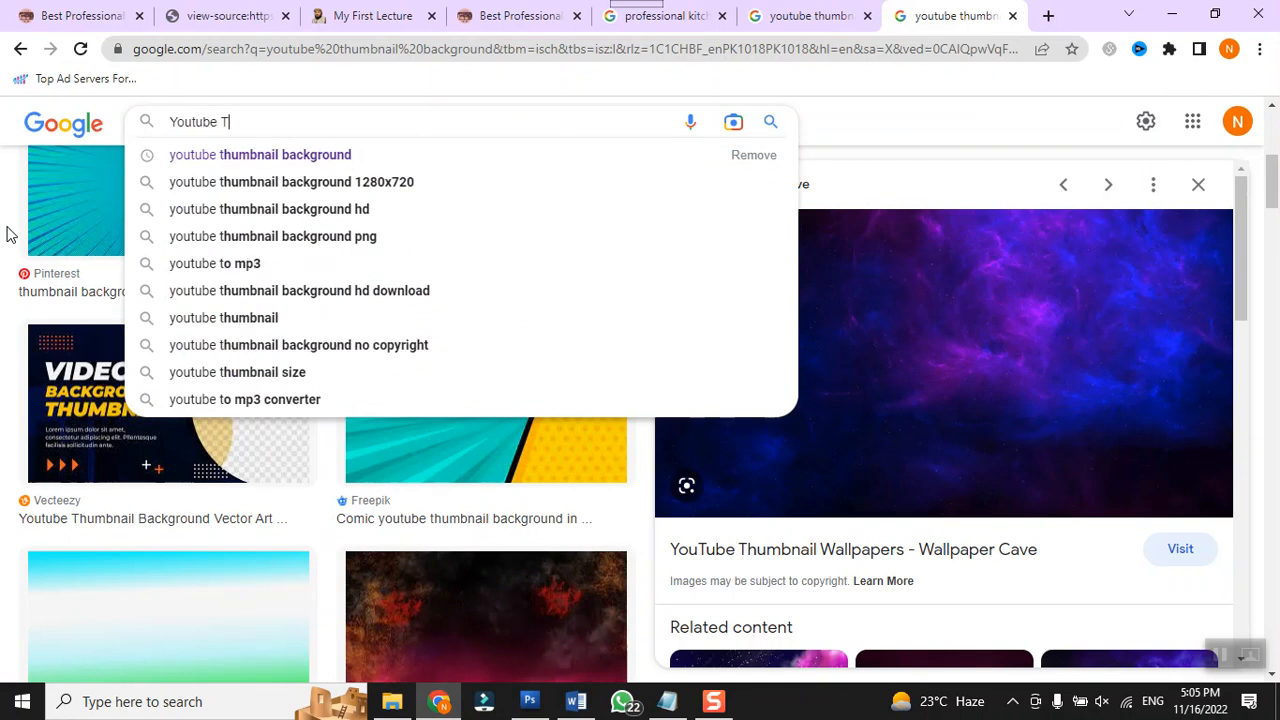
key(BackSpace)
text(logo)
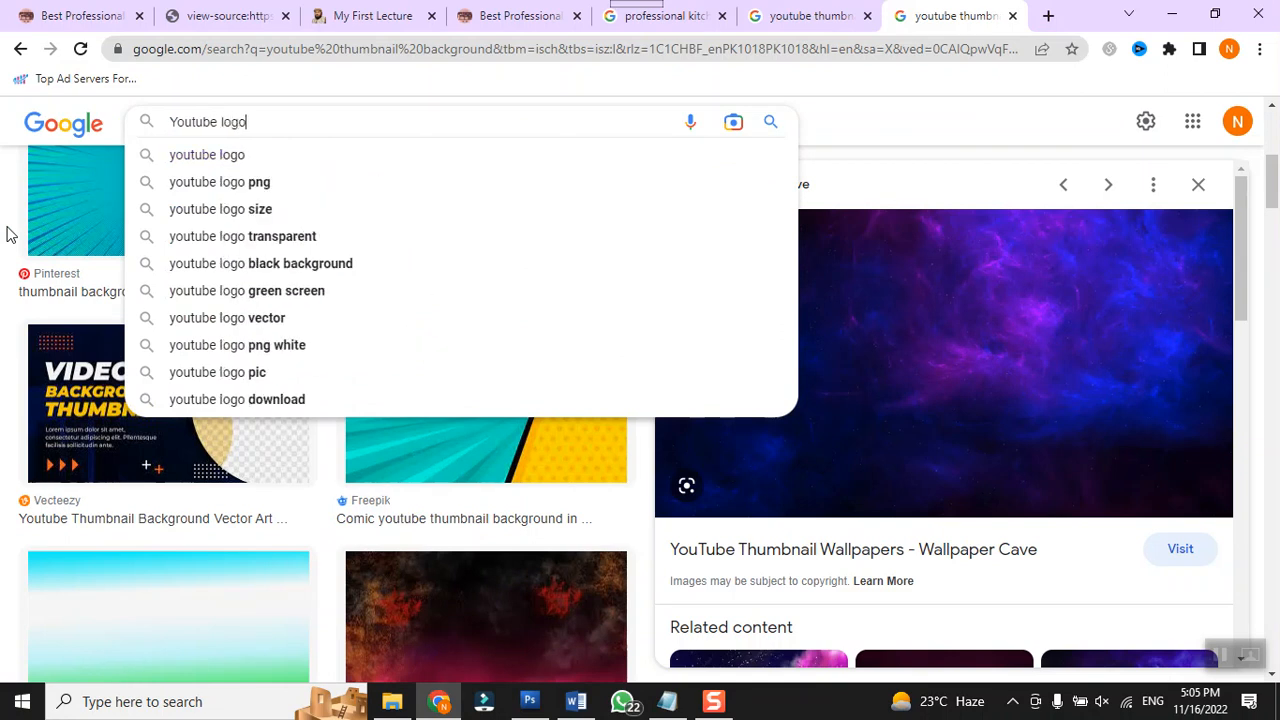
click(231, 181)
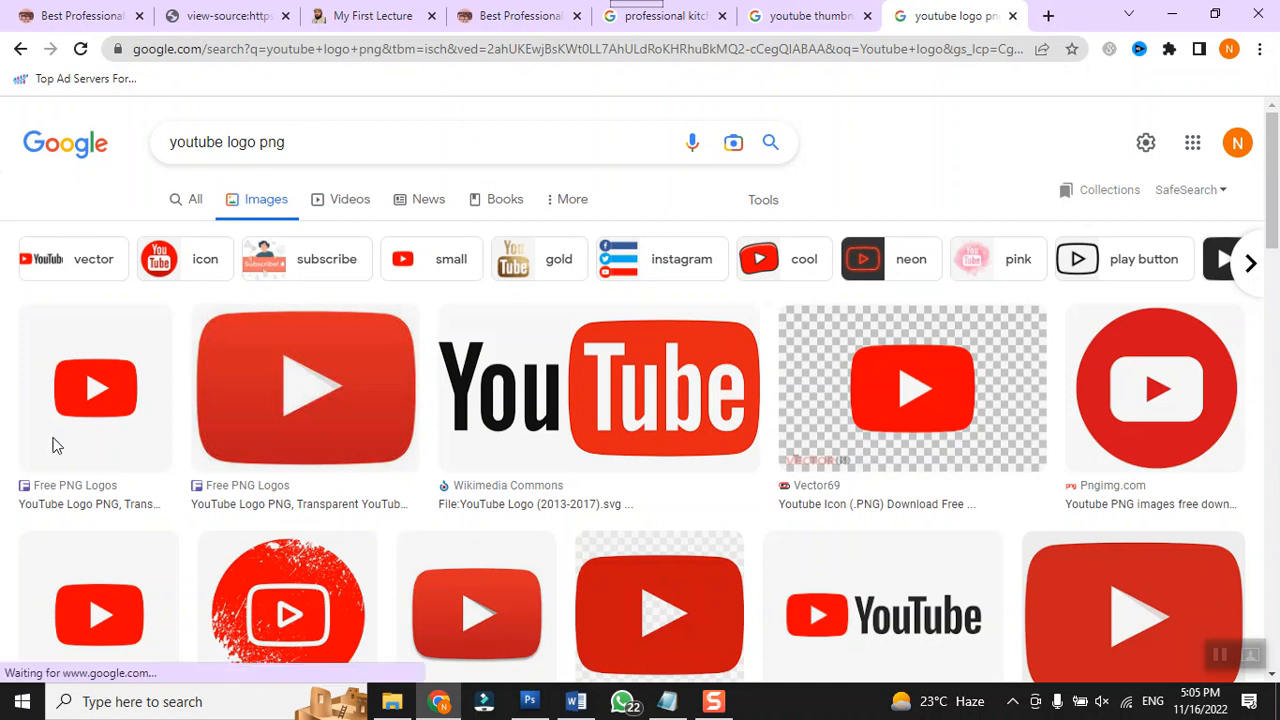
Step: Open the black-and-red YouTube Logo (2013-2017) result from Wikimedia Commons and copy its image
scroll(1086, 429, down, 5)
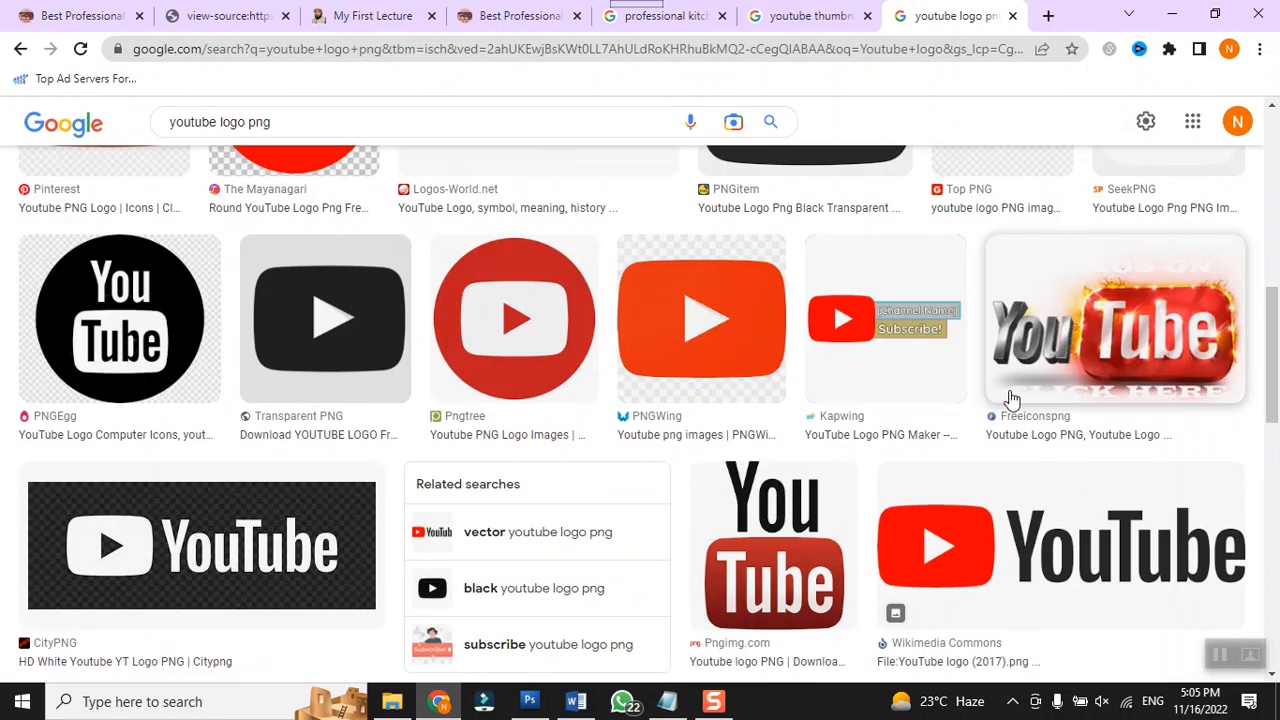
scroll(1012, 398, up, 5)
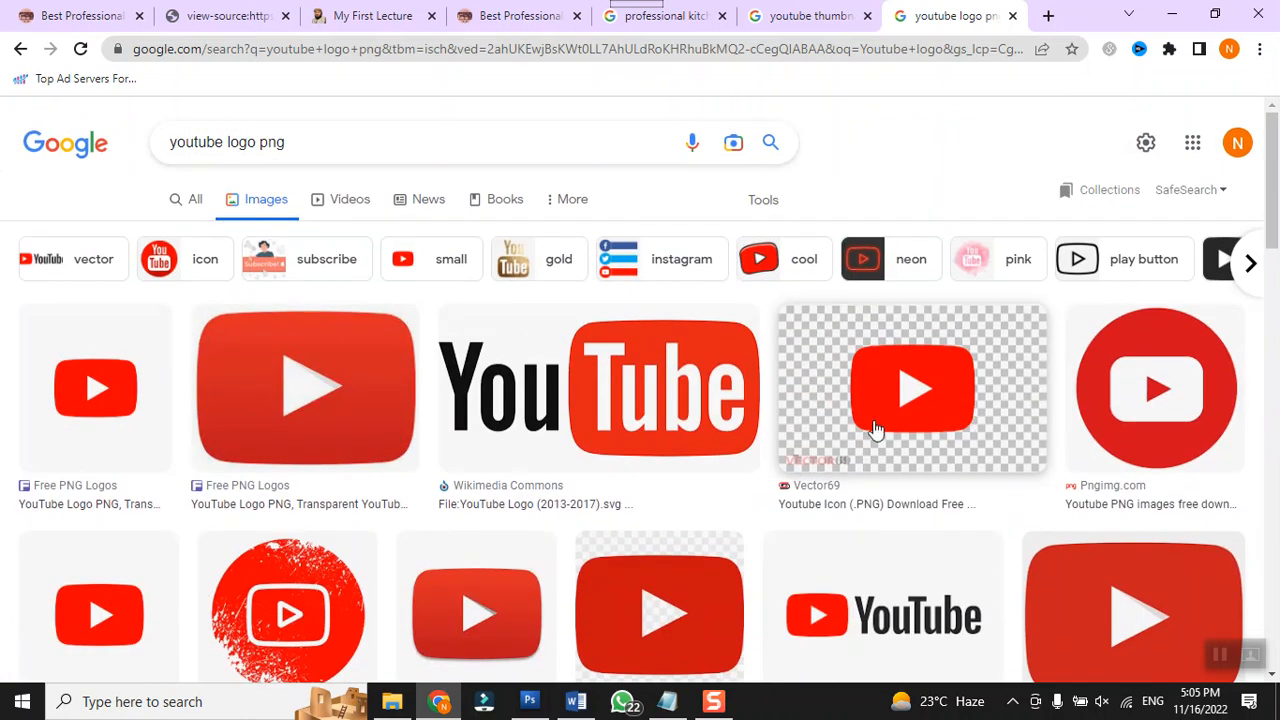
click(706, 400)
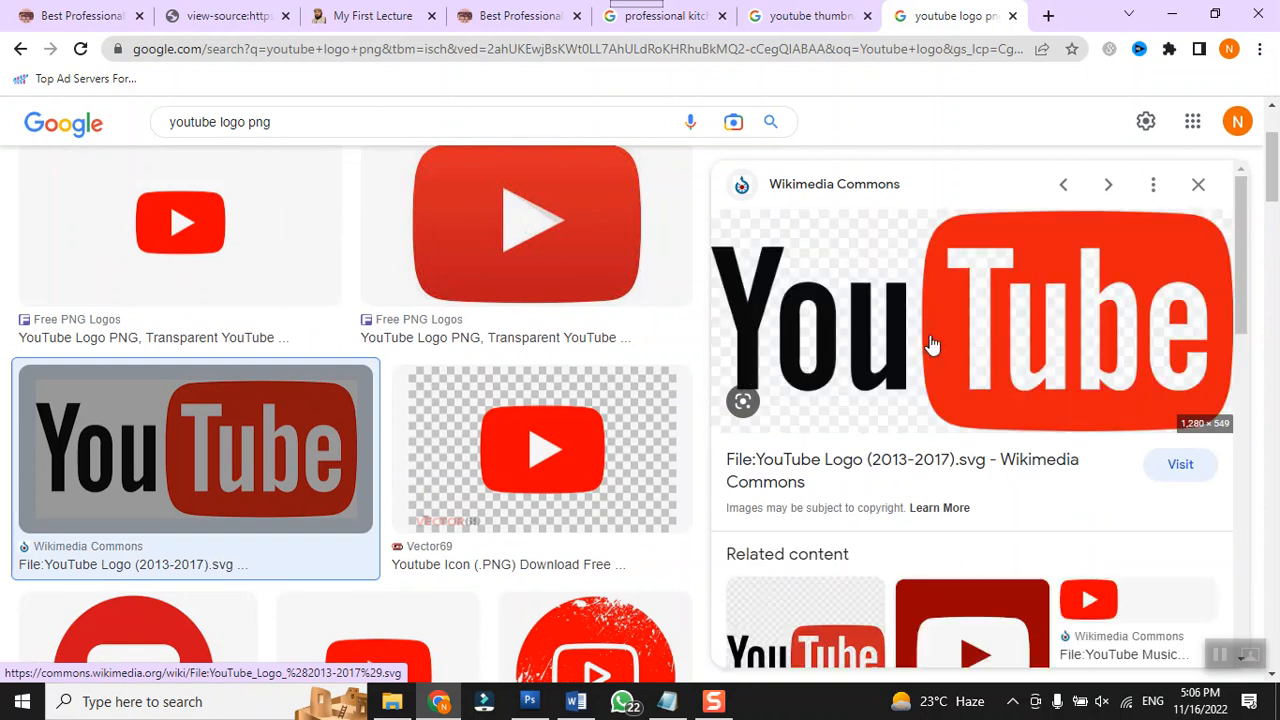
right_click(930, 344)
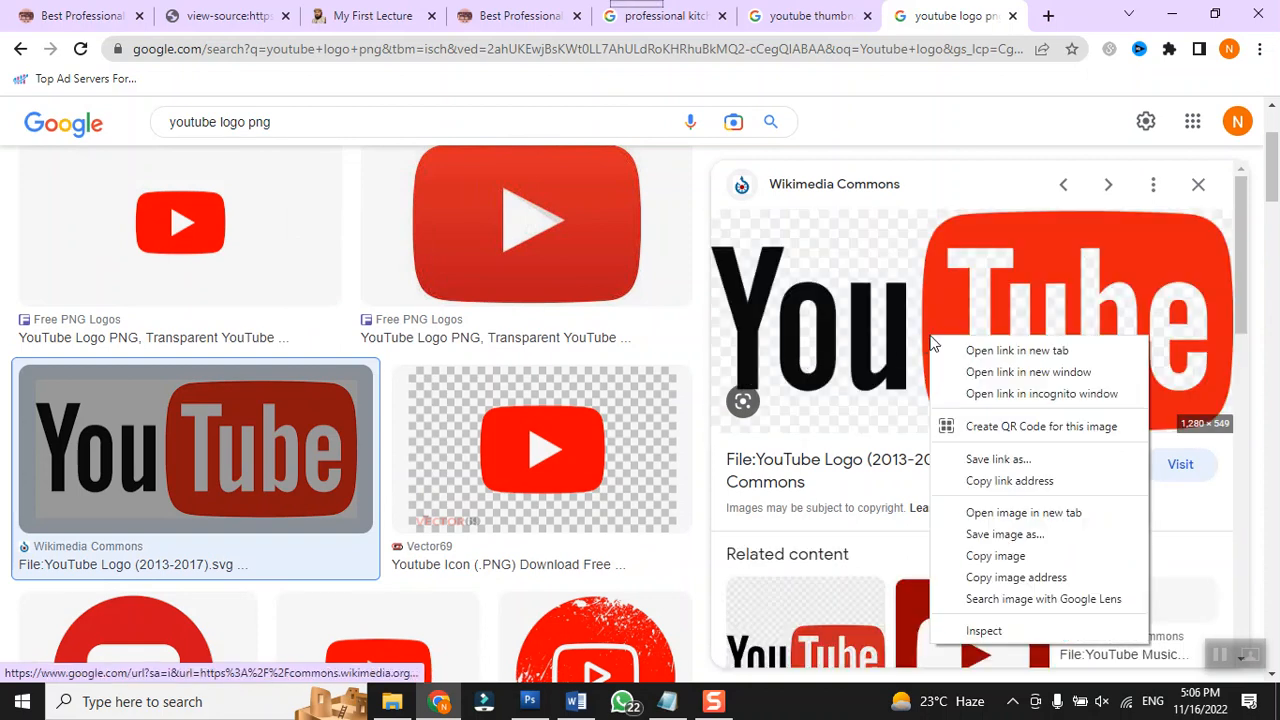
click(1004, 558)
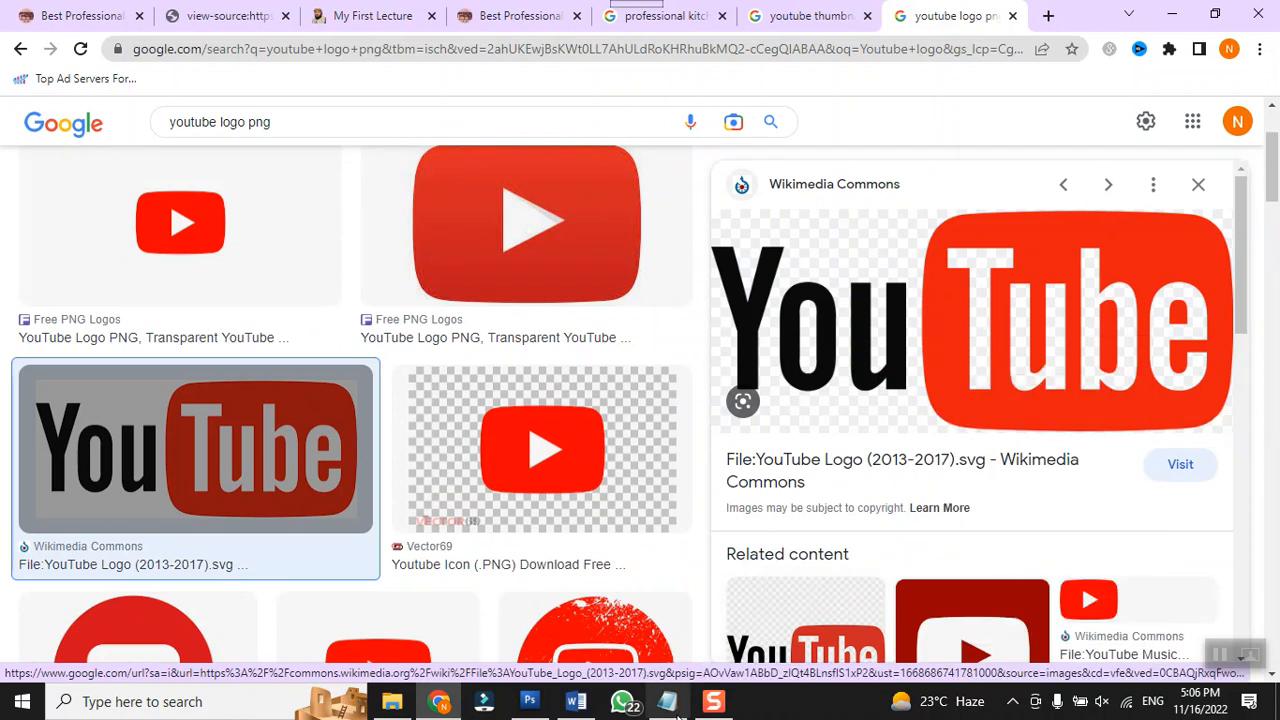
Step: Switch to Photoshop, paste the YouTube logo, and scale it to about 44.7% width and 32.2% height beneath the red text in the yellow box
click(544, 705)
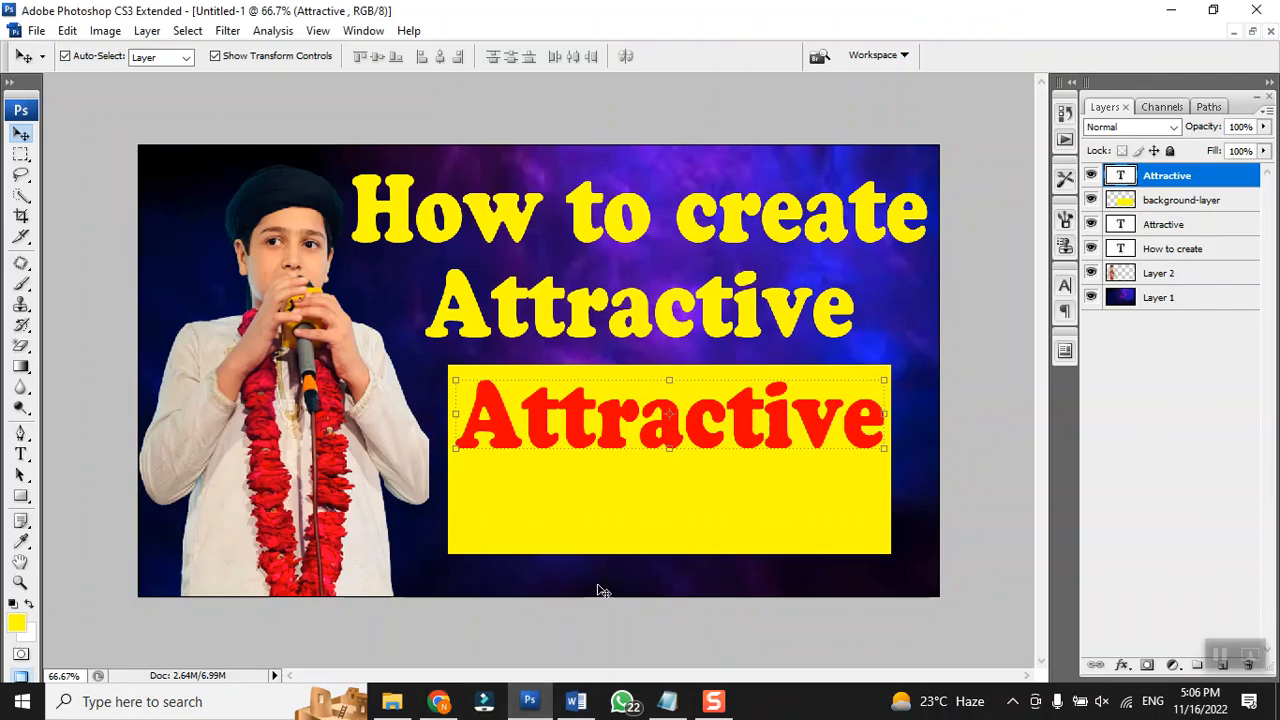
key(ctrl+v)
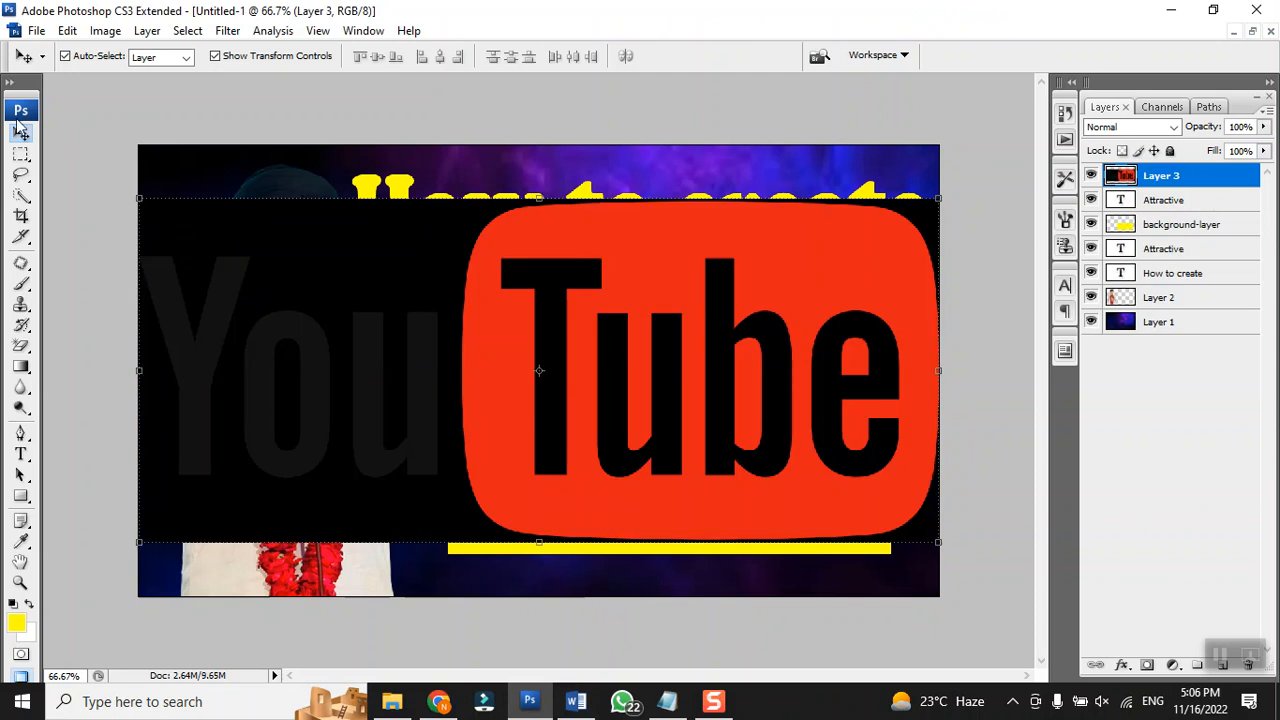
drag(938, 542, 776, 441)
drag(665, 415, 839, 524)
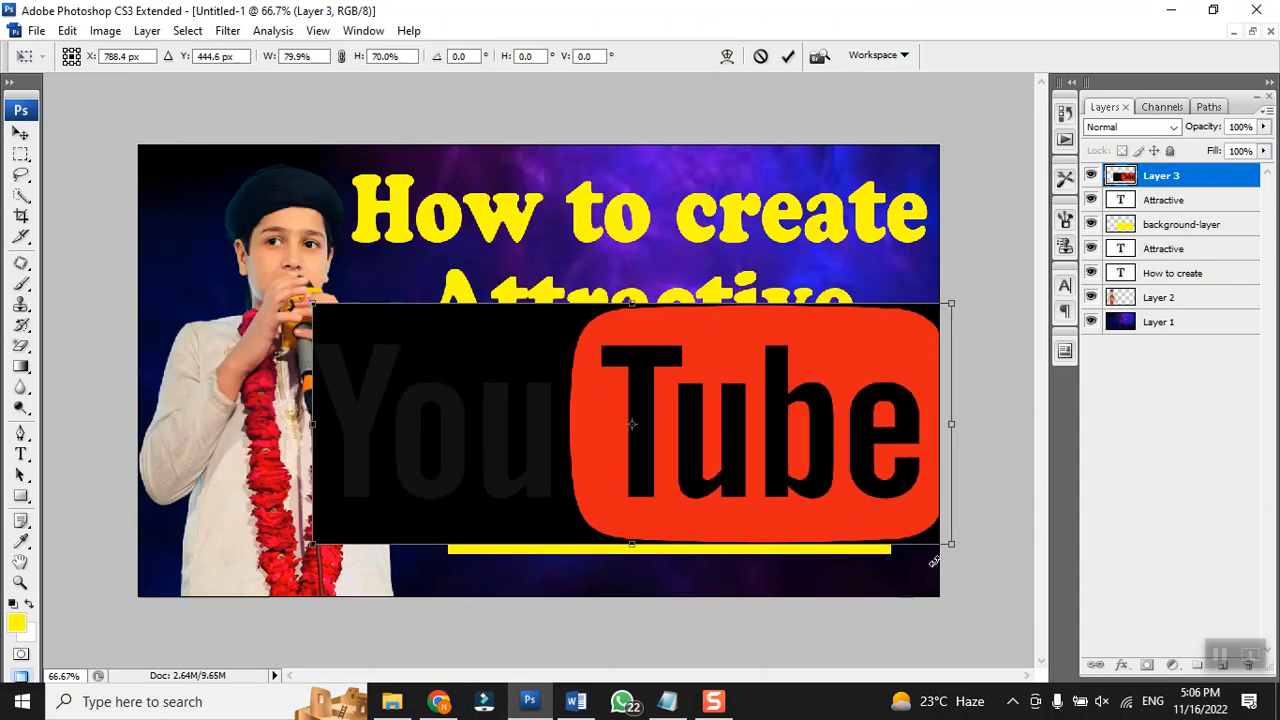
drag(950, 546, 680, 425)
drag(575, 388, 750, 524)
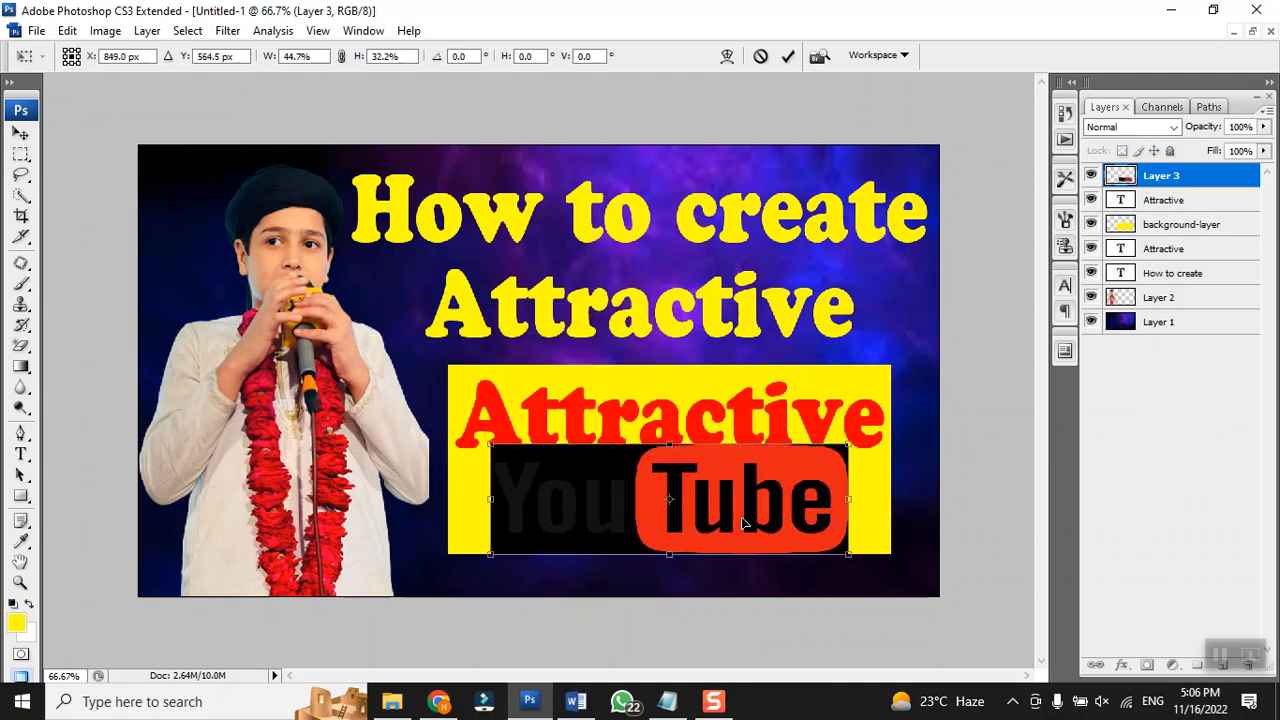
click(20, 133)
click(546, 277)
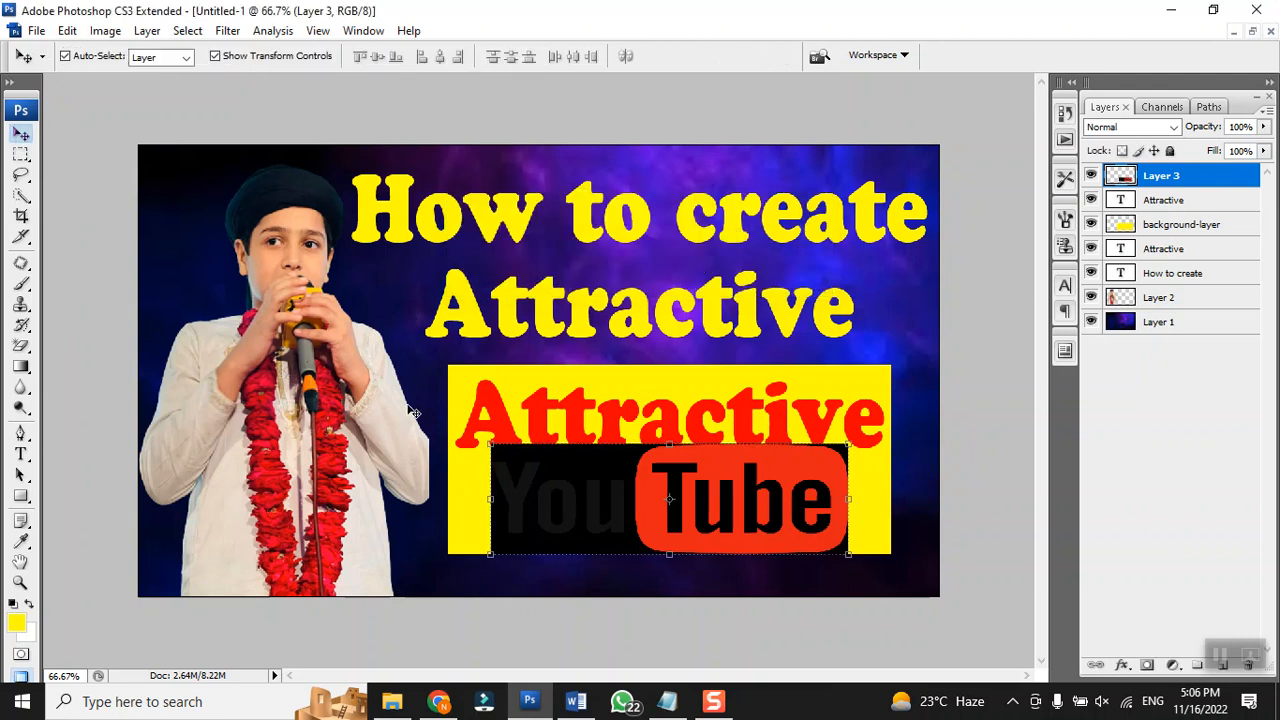
Step: Move the red "Attractive" text out of the yellow box and up over the second yellow title line
click(415, 396)
drag(507, 438, 588, 292)
Step: Shift the YouTube logo to the upper part of the yellow box and enlarge it to nearly the box's width
drag(586, 487, 564, 432)
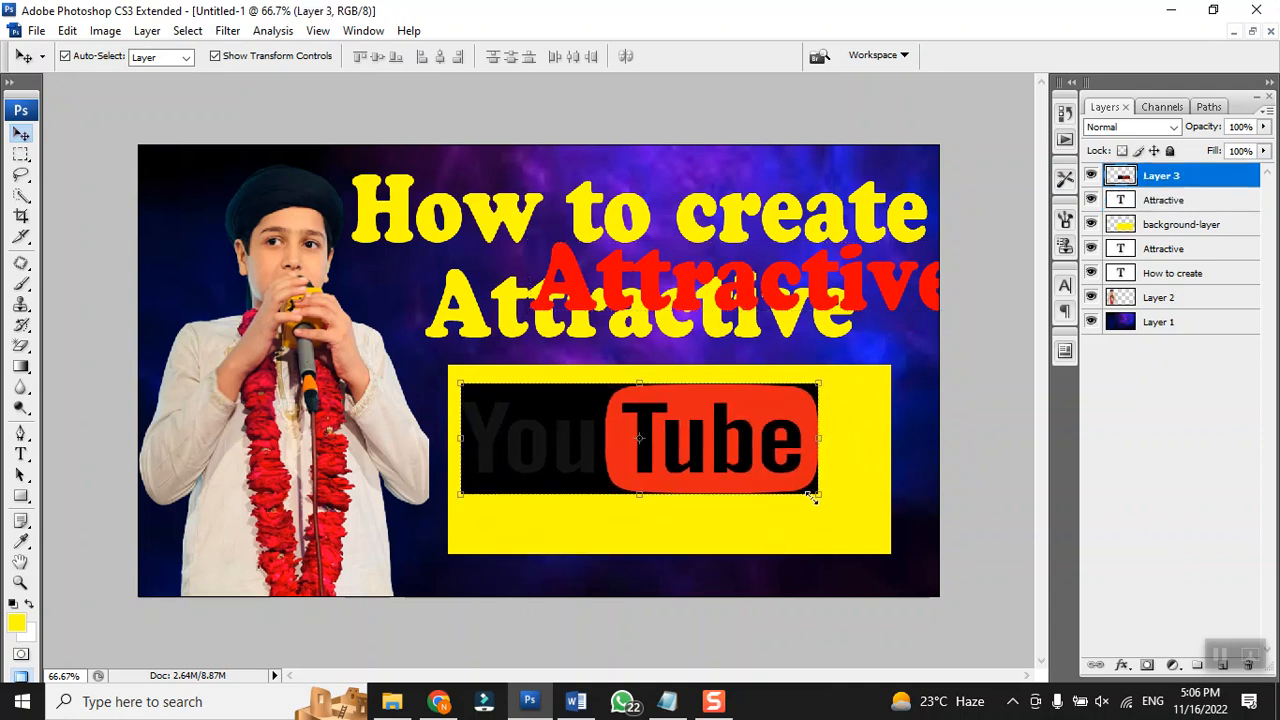
key(ctrl+t)
drag(820, 496, 876, 511)
key(Return)
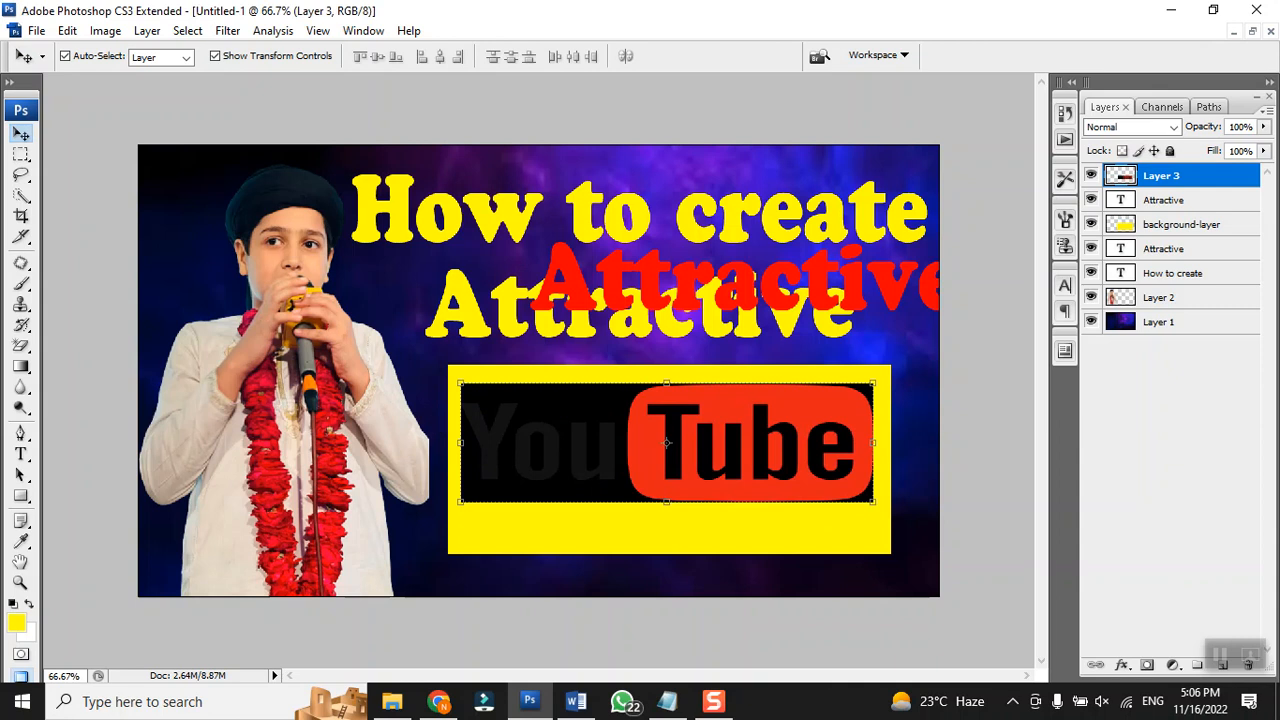
Step: Try to erase the logo's black areas using the Magic Eraser at tolerance 32 with Contiguous off, and undo the erasure
click(20, 346)
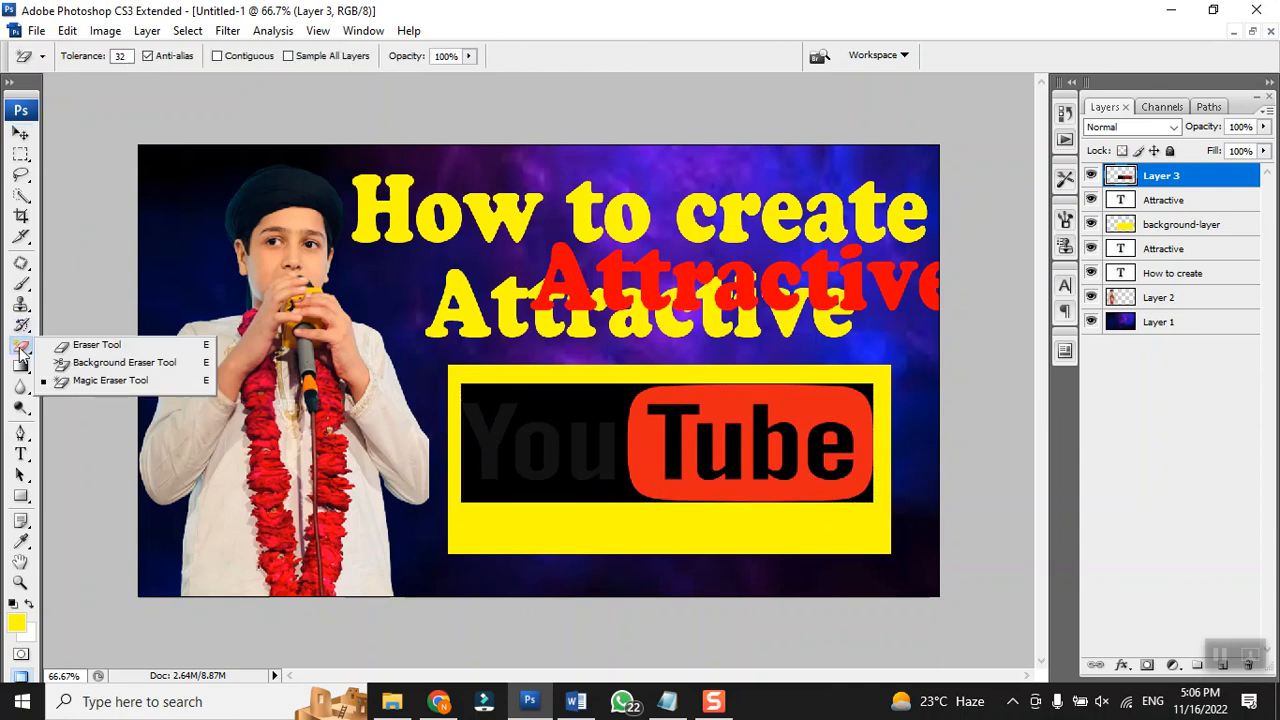
click(22, 354)
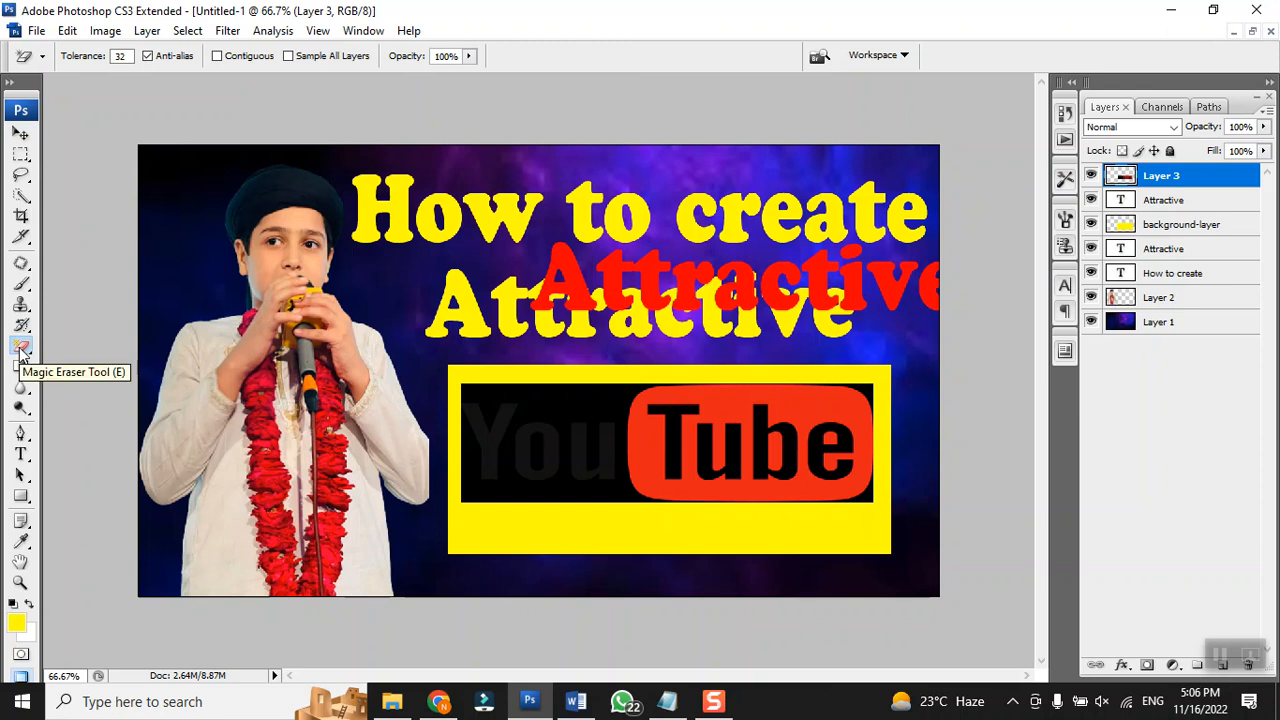
click(20, 348)
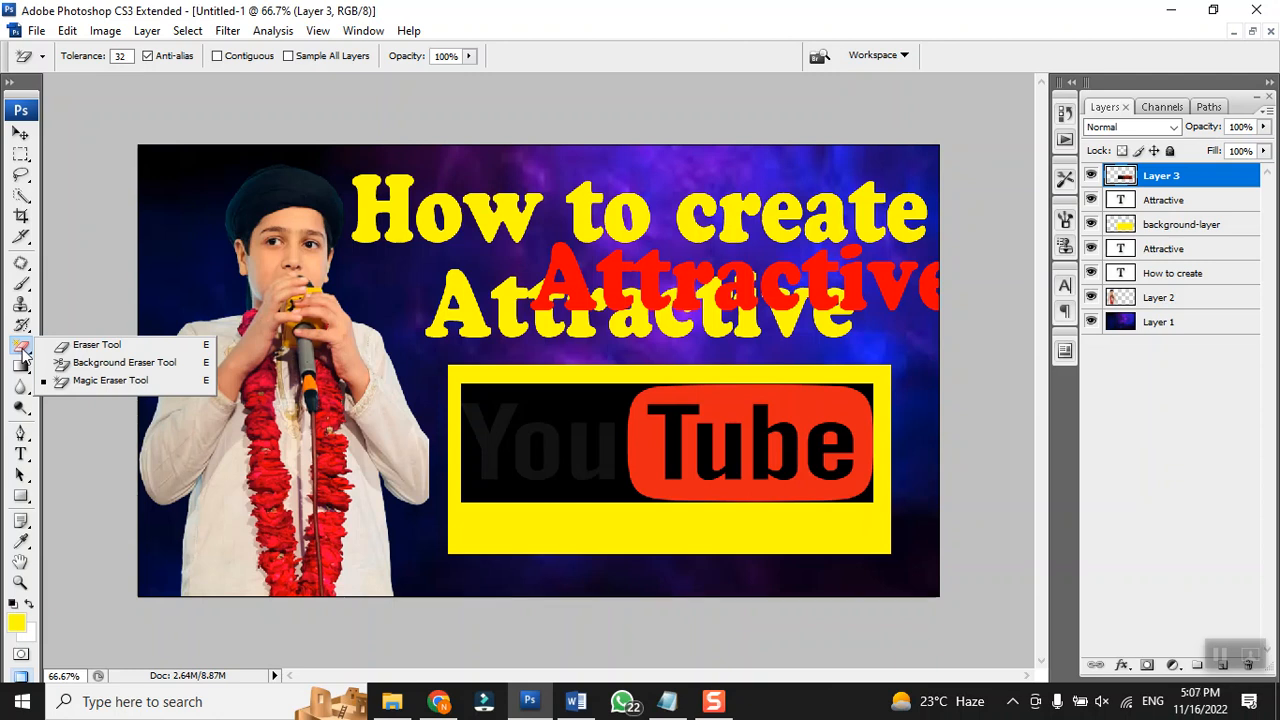
click(95, 381)
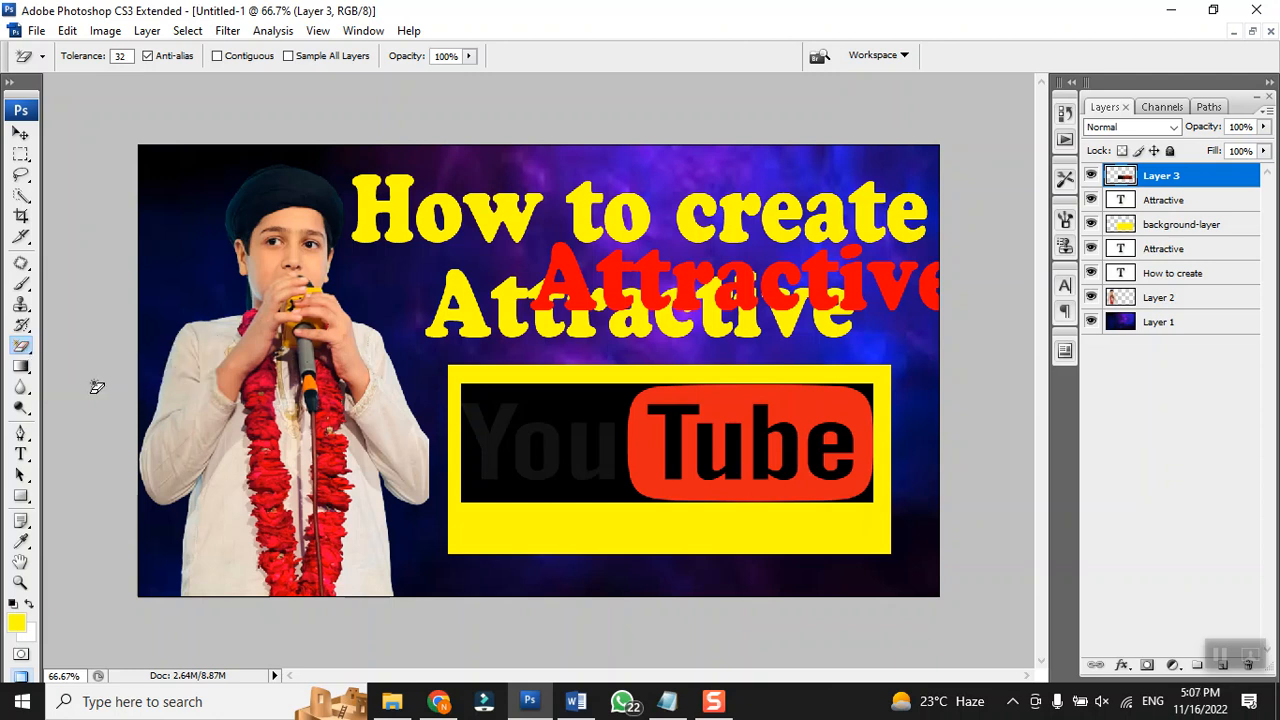
click(550, 400)
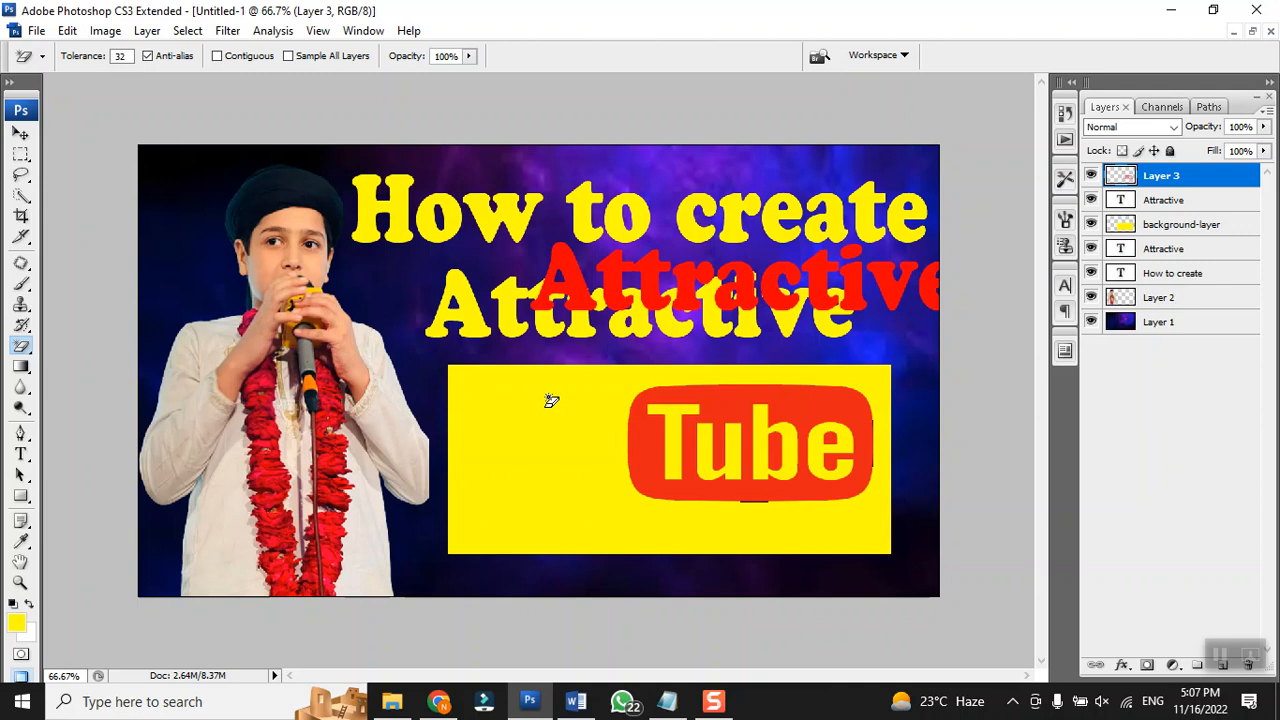
click(550, 401)
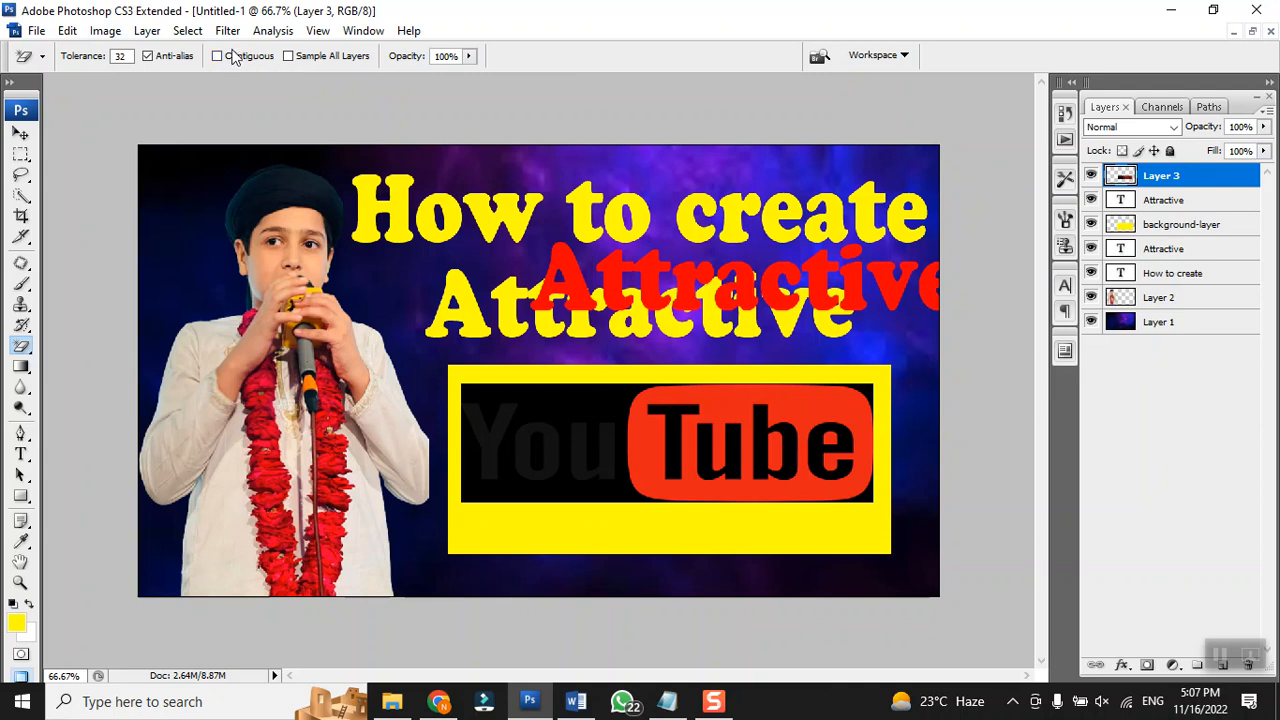
Step: Turn on Contiguous for the Magic Eraser, try erasing the black around the logo twice, and undo each attempt
click(230, 59)
click(572, 399)
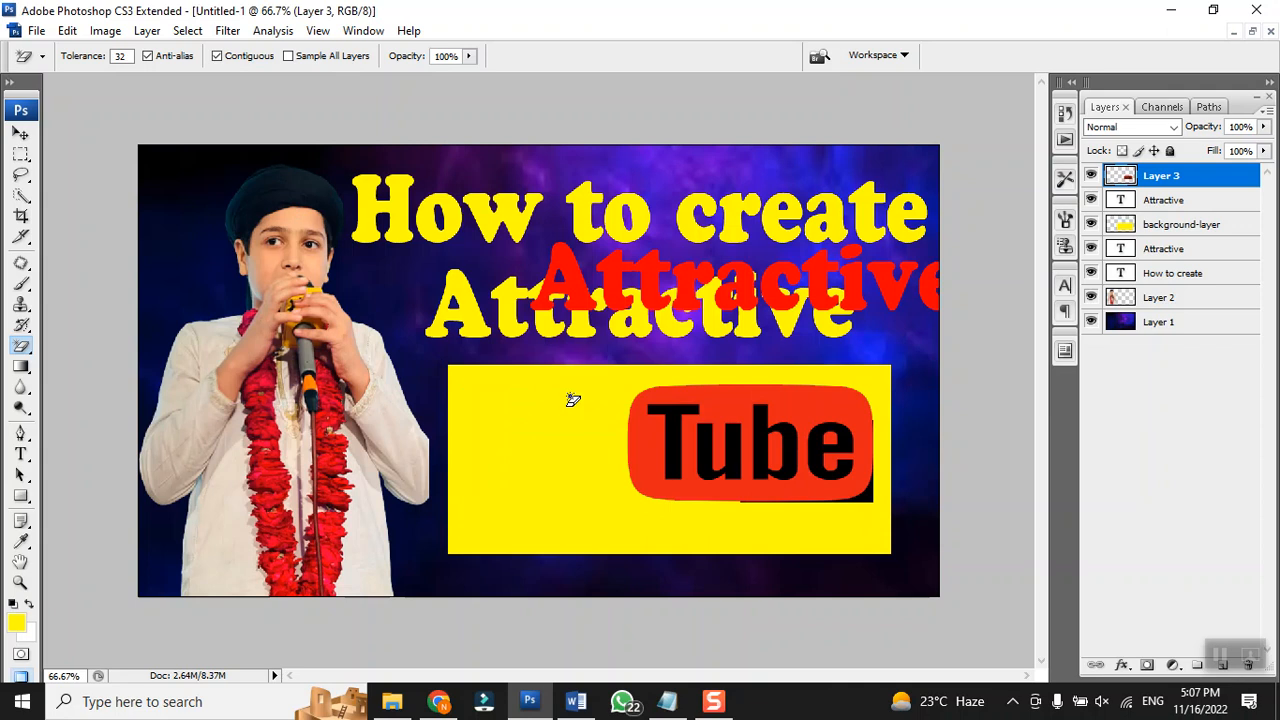
key(ctrl+z)
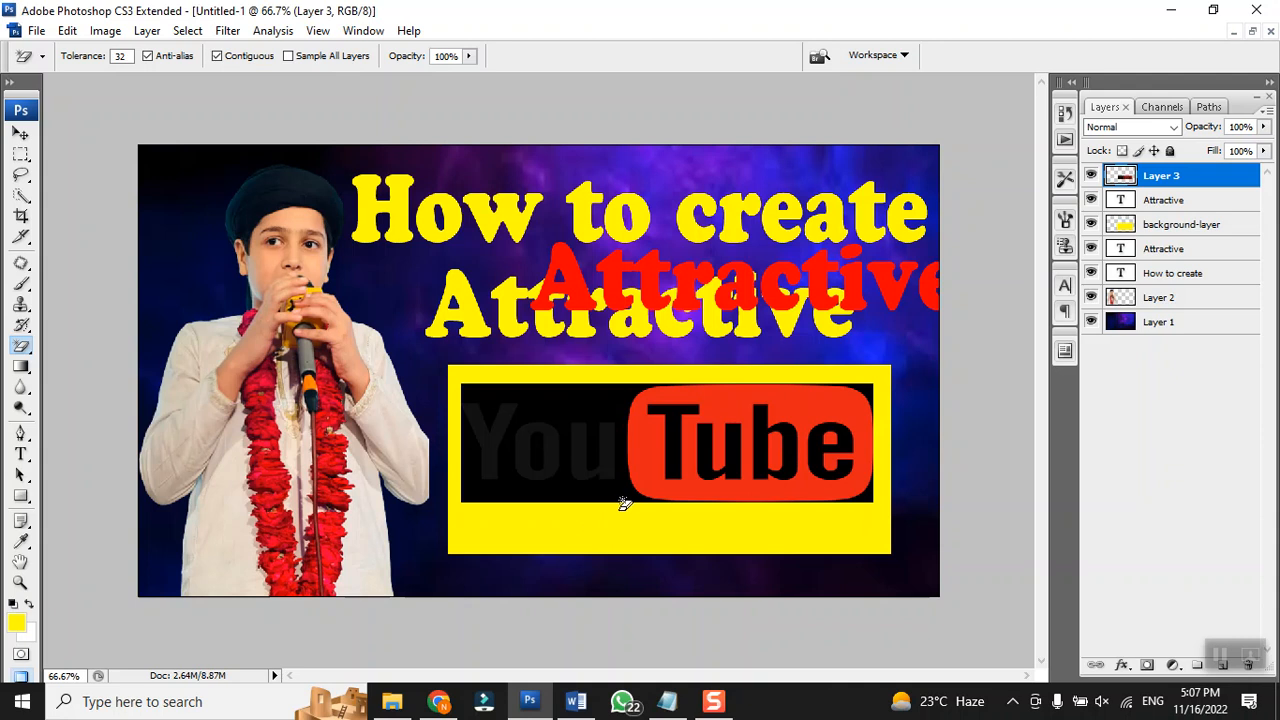
click(628, 503)
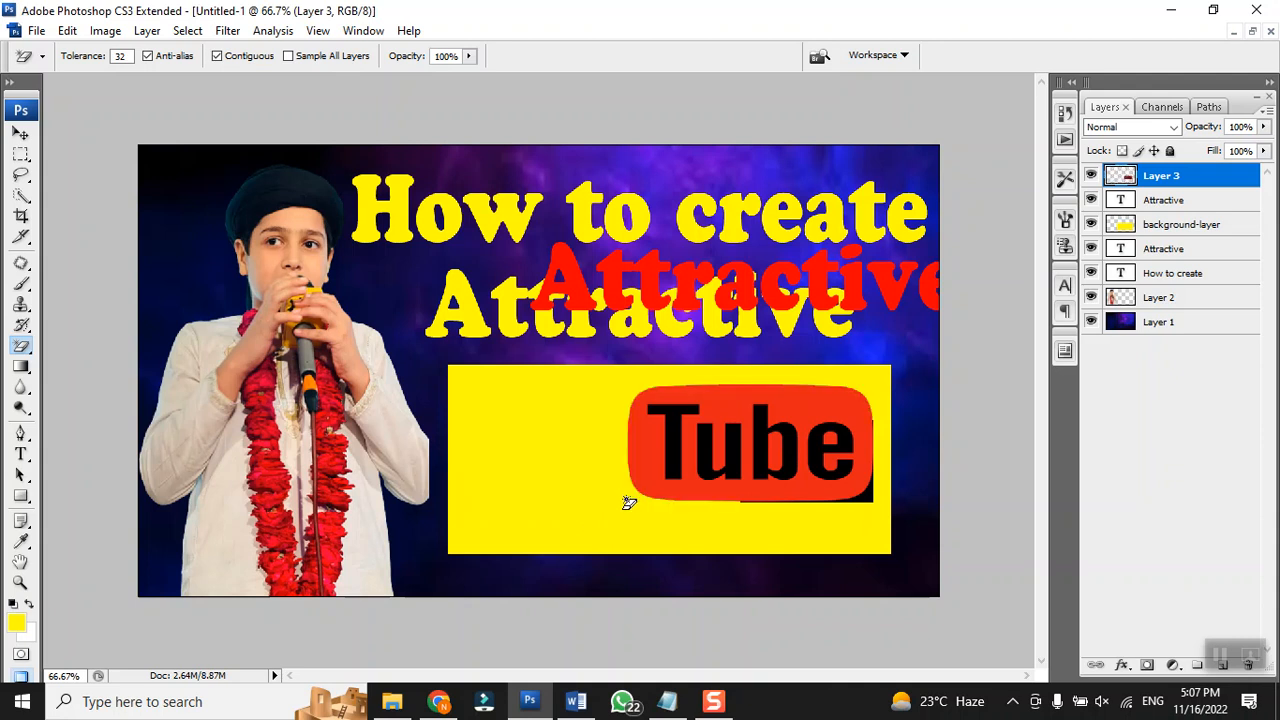
key(ctrl+z)
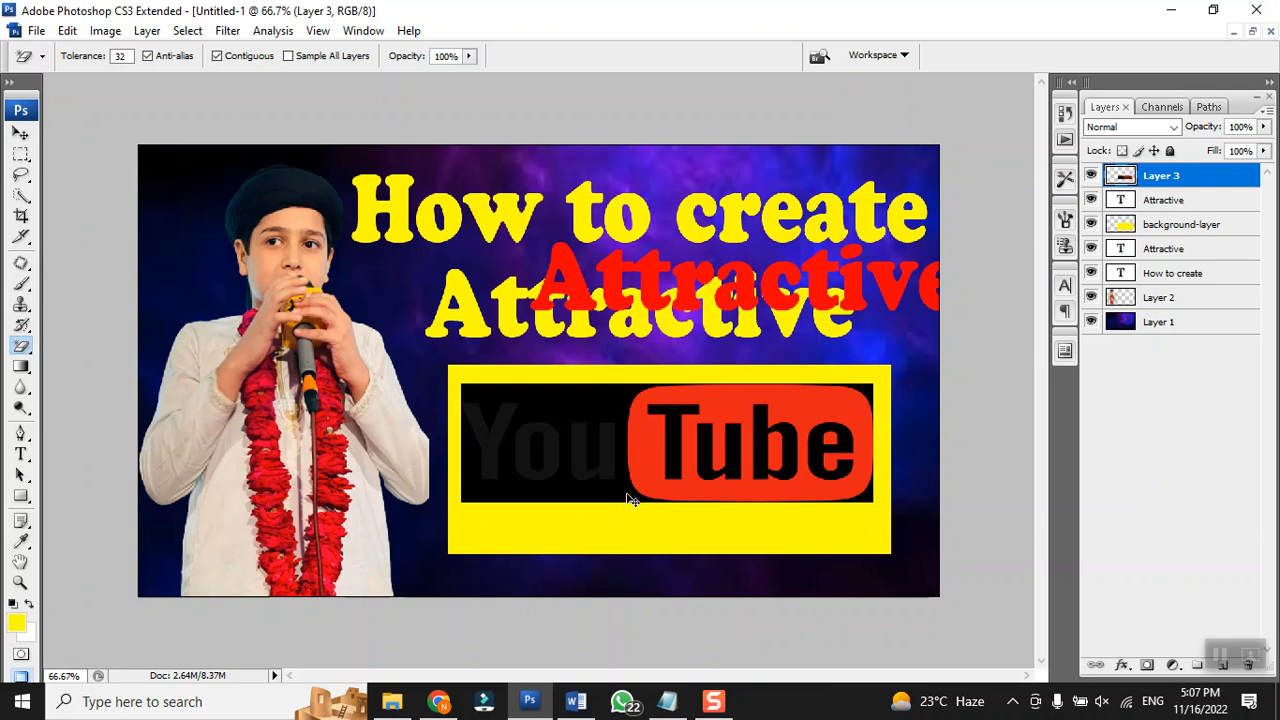
Step: Move the logo slightly lower in the yellow box and erase its black areas using the Magic Eraser with Contiguous off
click(19, 131)
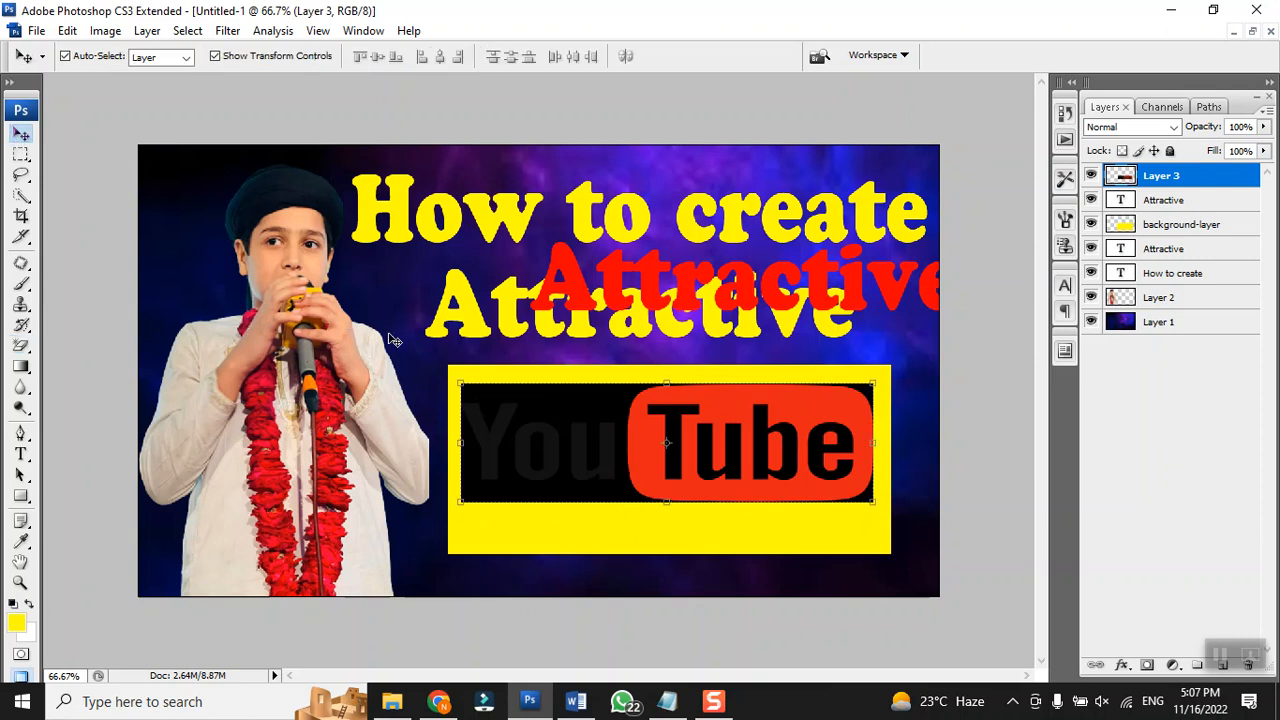
drag(695, 443, 710, 465)
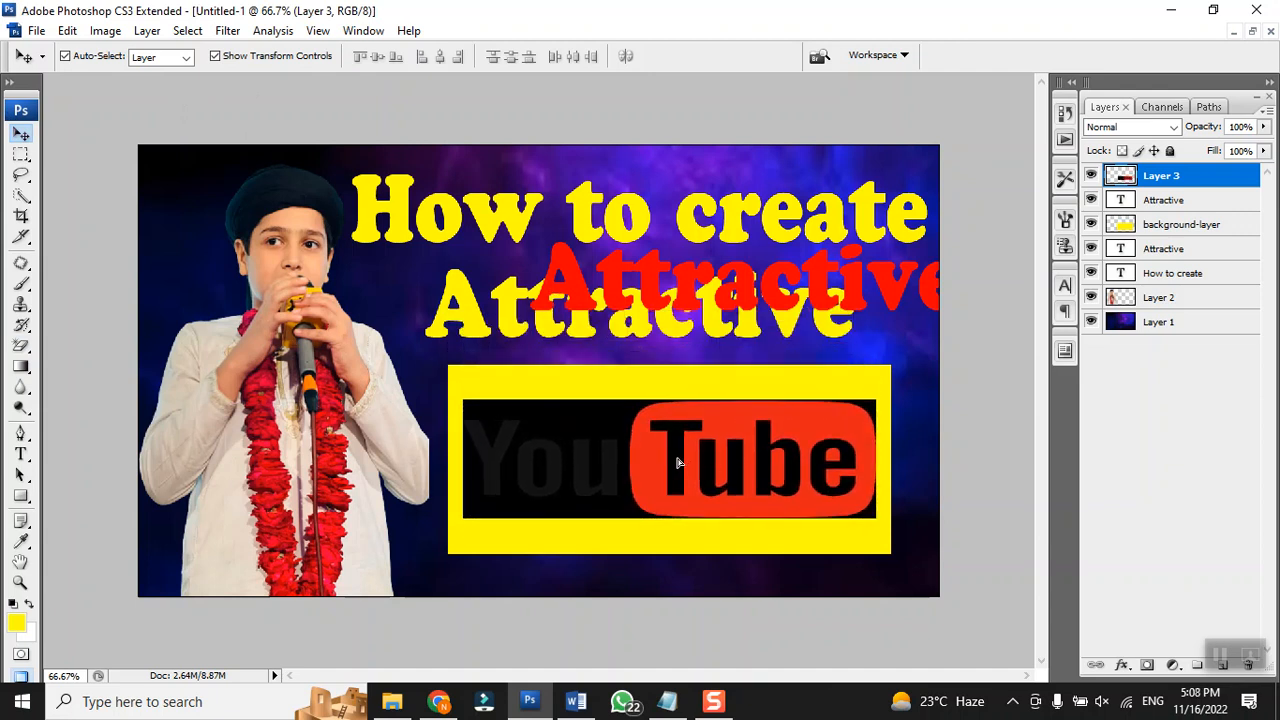
click(21, 345)
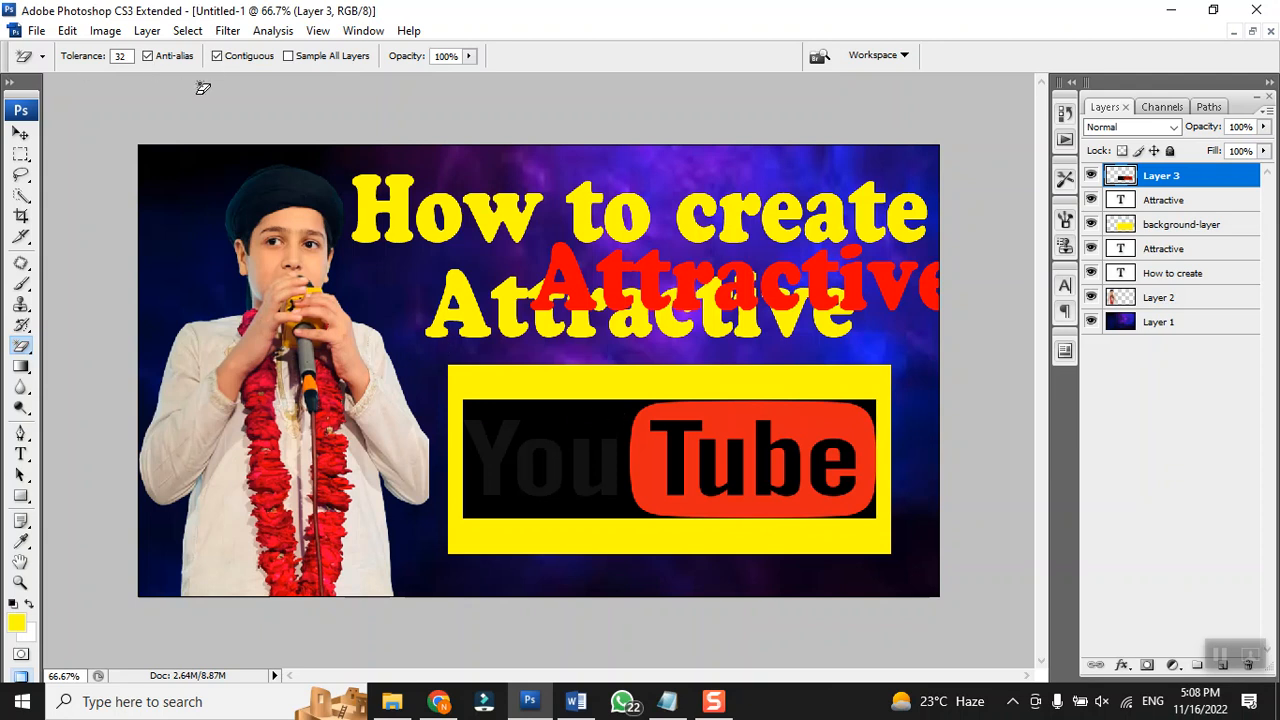
click(581, 423)
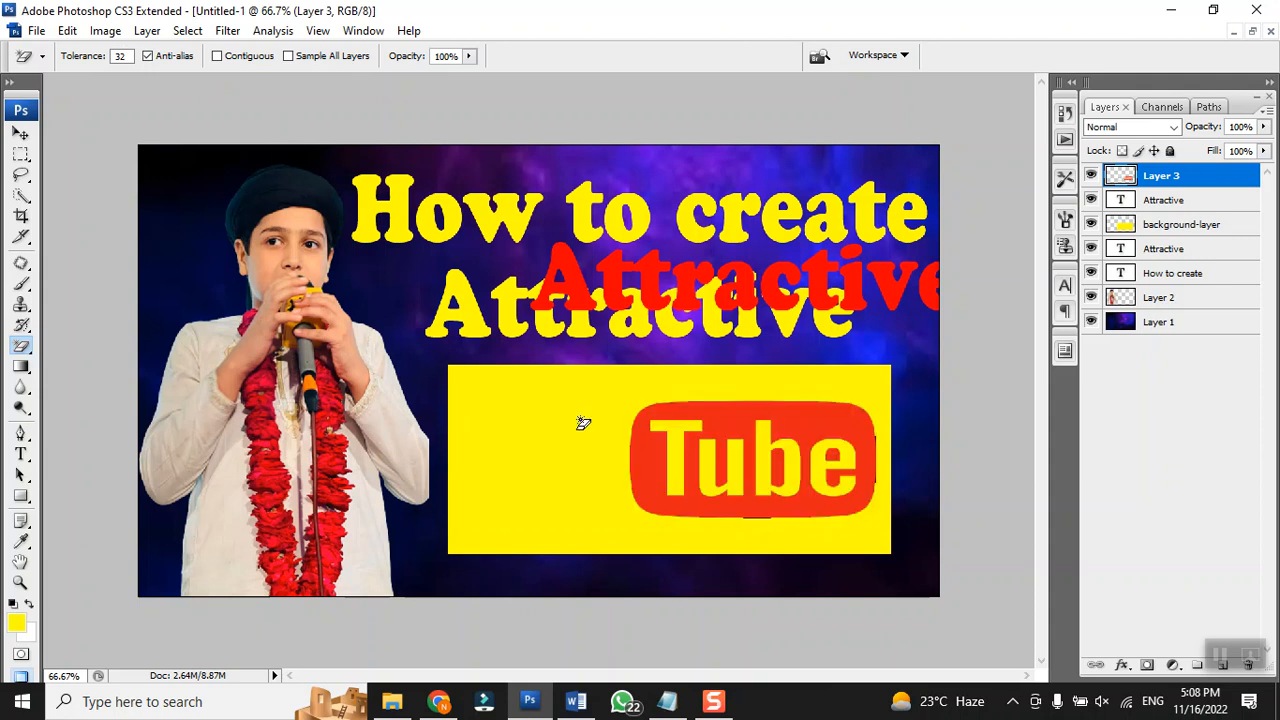
Step: Undo the accidental shift of the yellow box and all earlier logo edits, back to before the YouTube logo was pasted
click(20, 133)
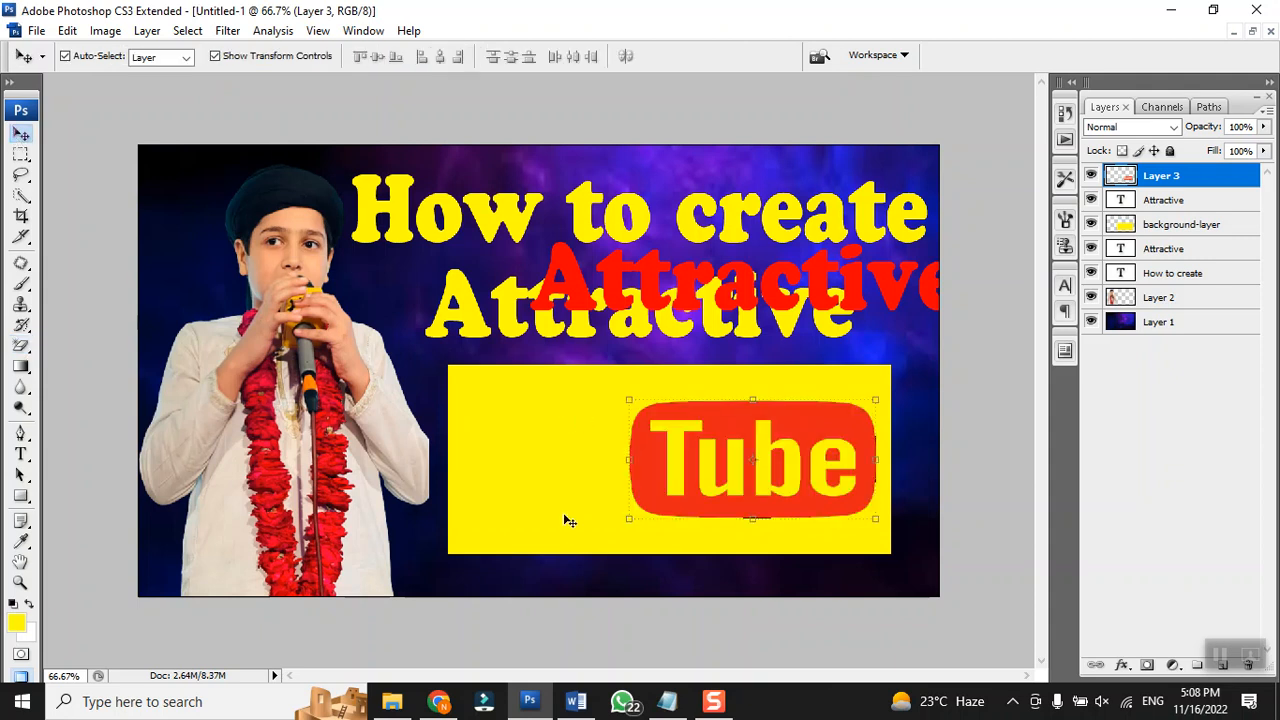
mouse_move(594, 495)
mouse_down()
mouse_move(563, 429)
mouse_move(572, 492)
mouse_up()
click(571, 488)
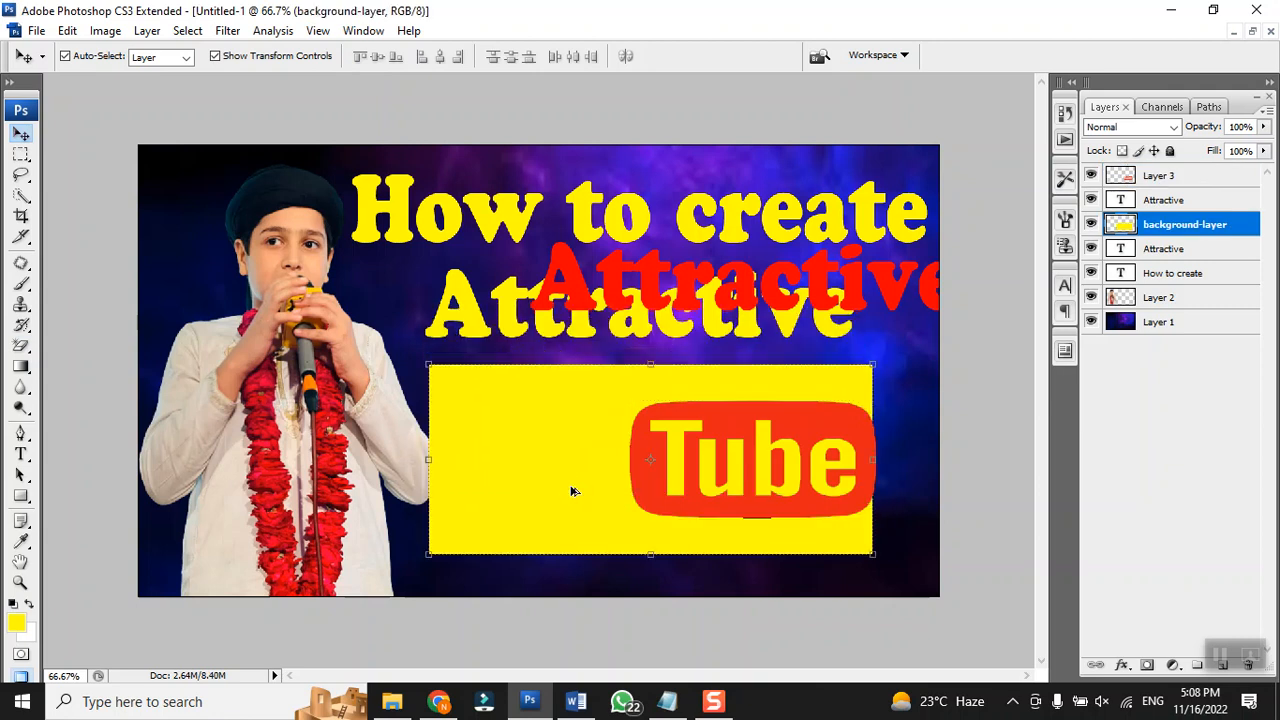
key(ctrl+alt+z)
key(ctrl+alt+z)
key(ctrl+alt+z)
key(ctrl+alt+z)
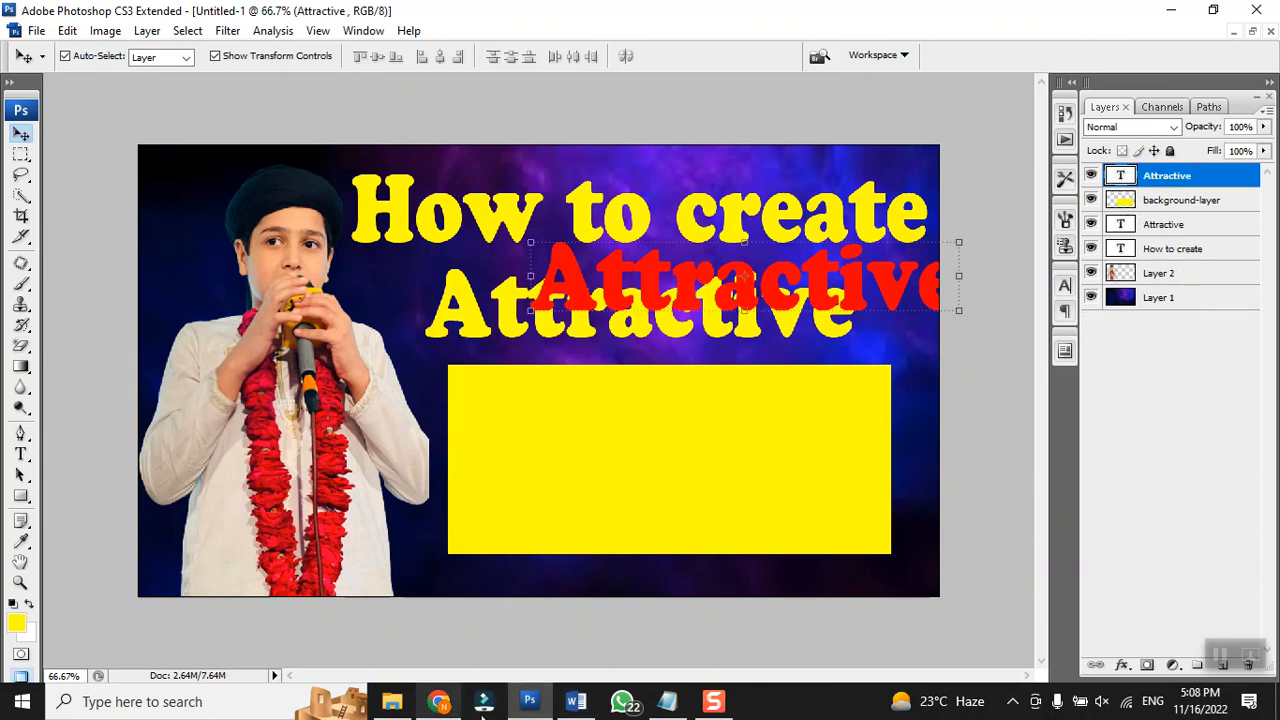
Step: Switch to Chrome and look through the "youtube logo png" results and related images for a replacement YouTube logo
click(440, 702)
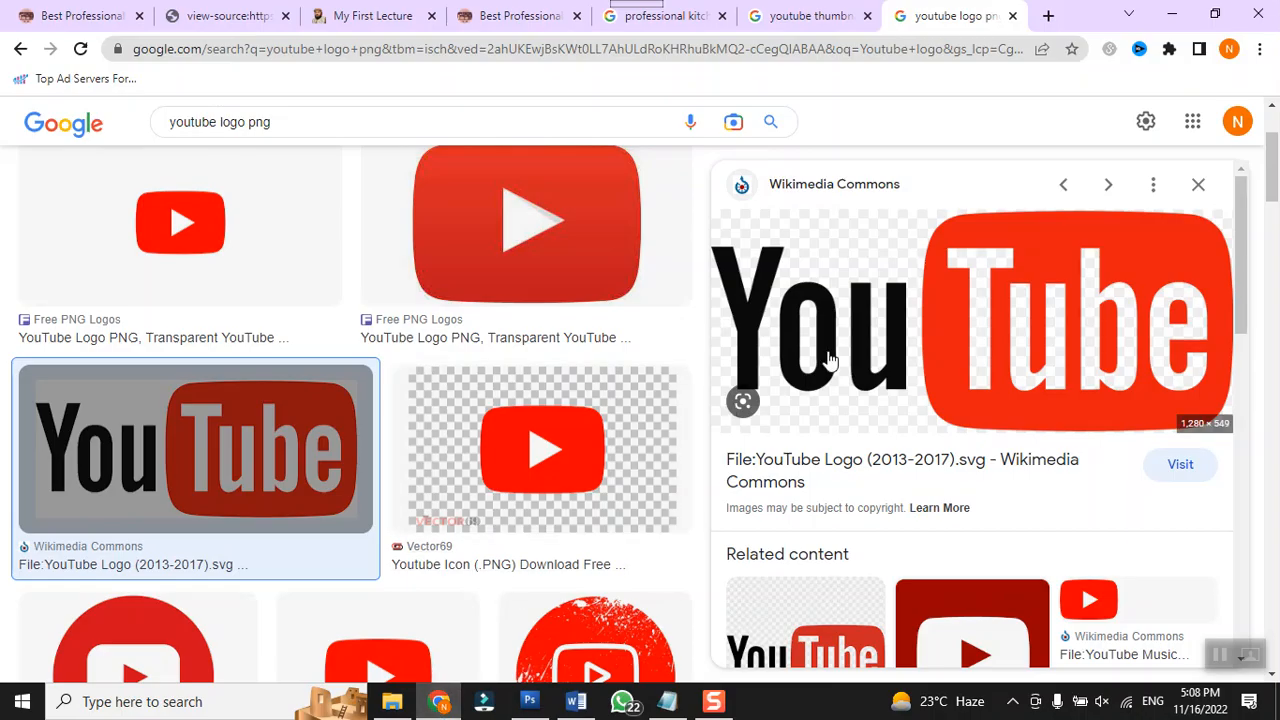
scroll(443, 485, down, 3)
scroll(443, 485, down, 5)
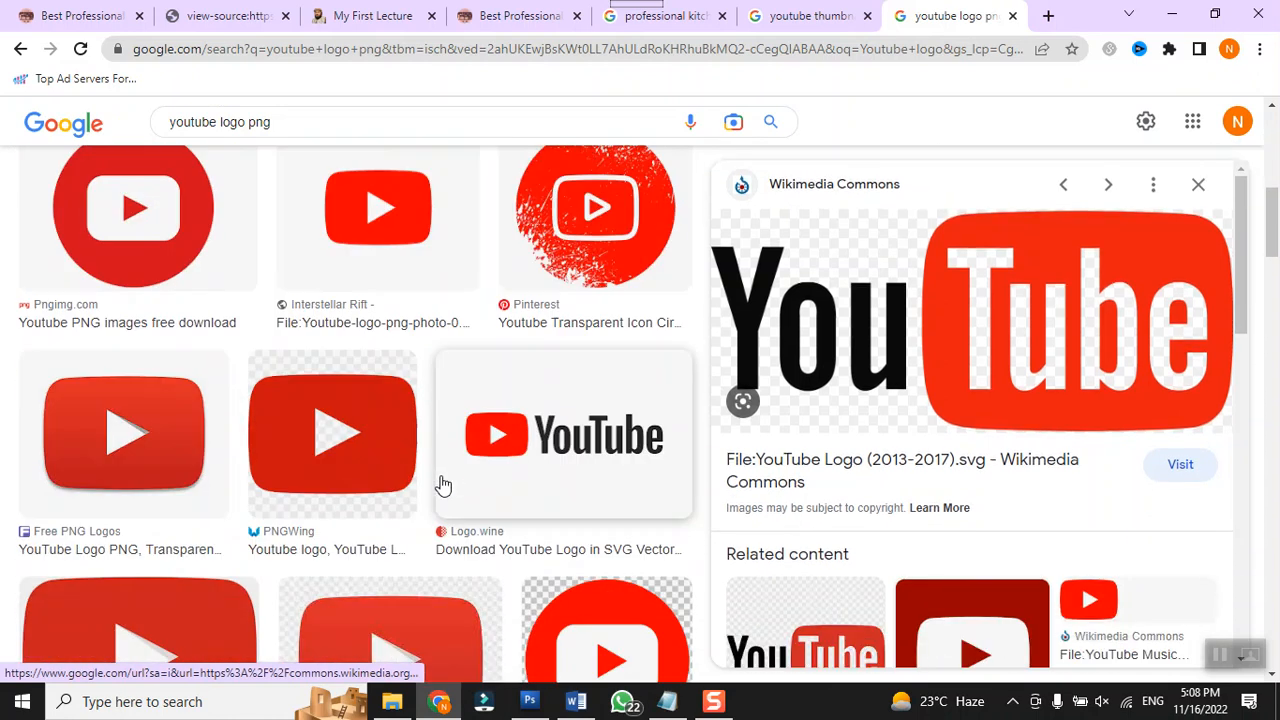
scroll(443, 485, down, 1)
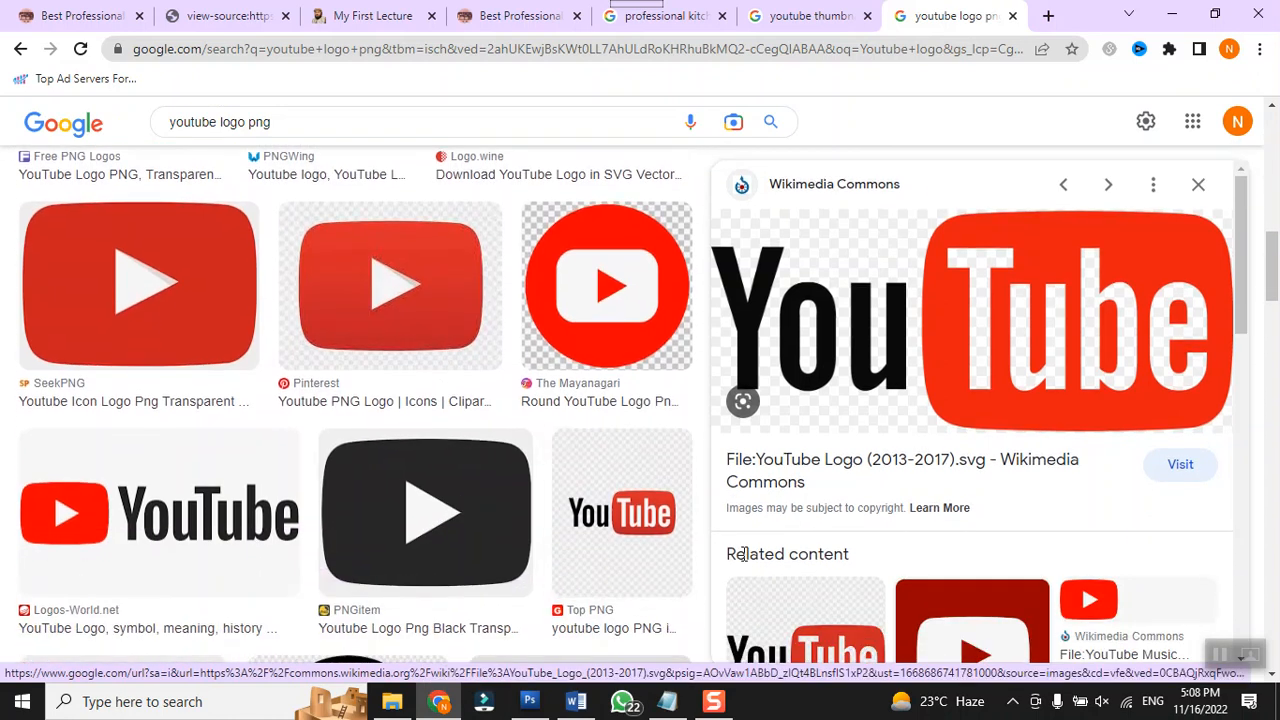
scroll(825, 512, down, 5)
scroll(825, 512, down, 10)
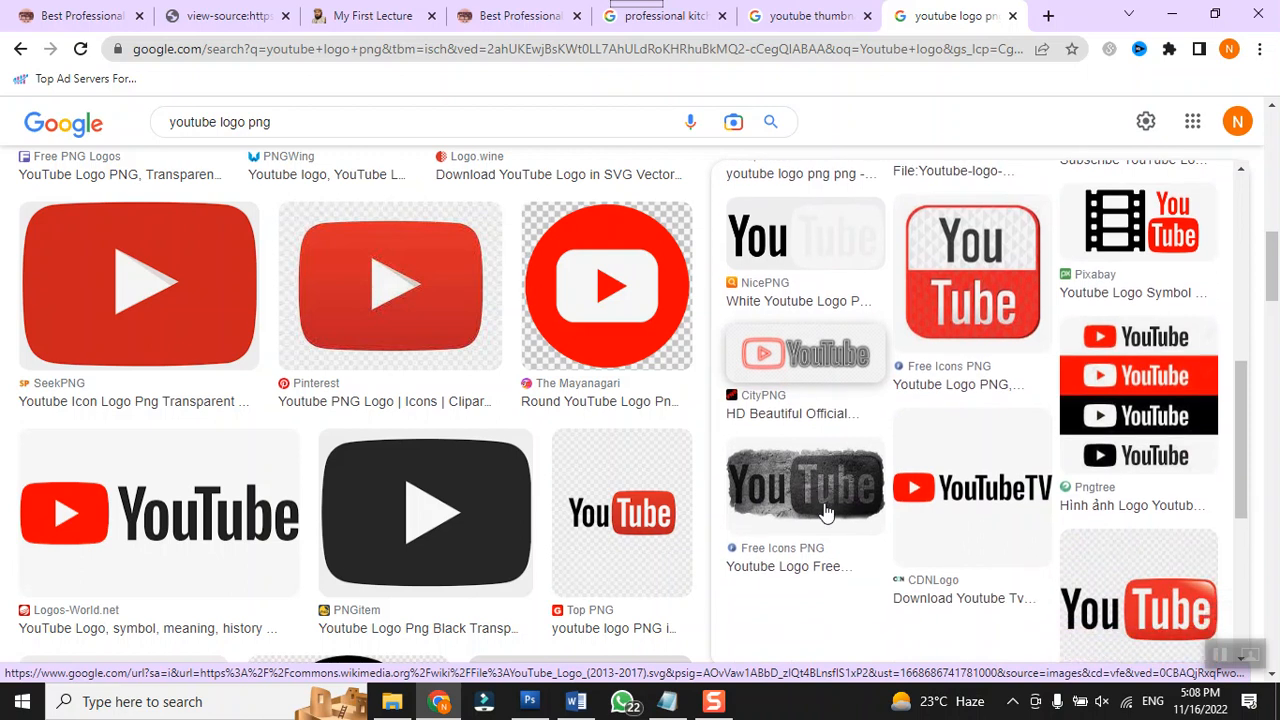
scroll(825, 512, down, 3)
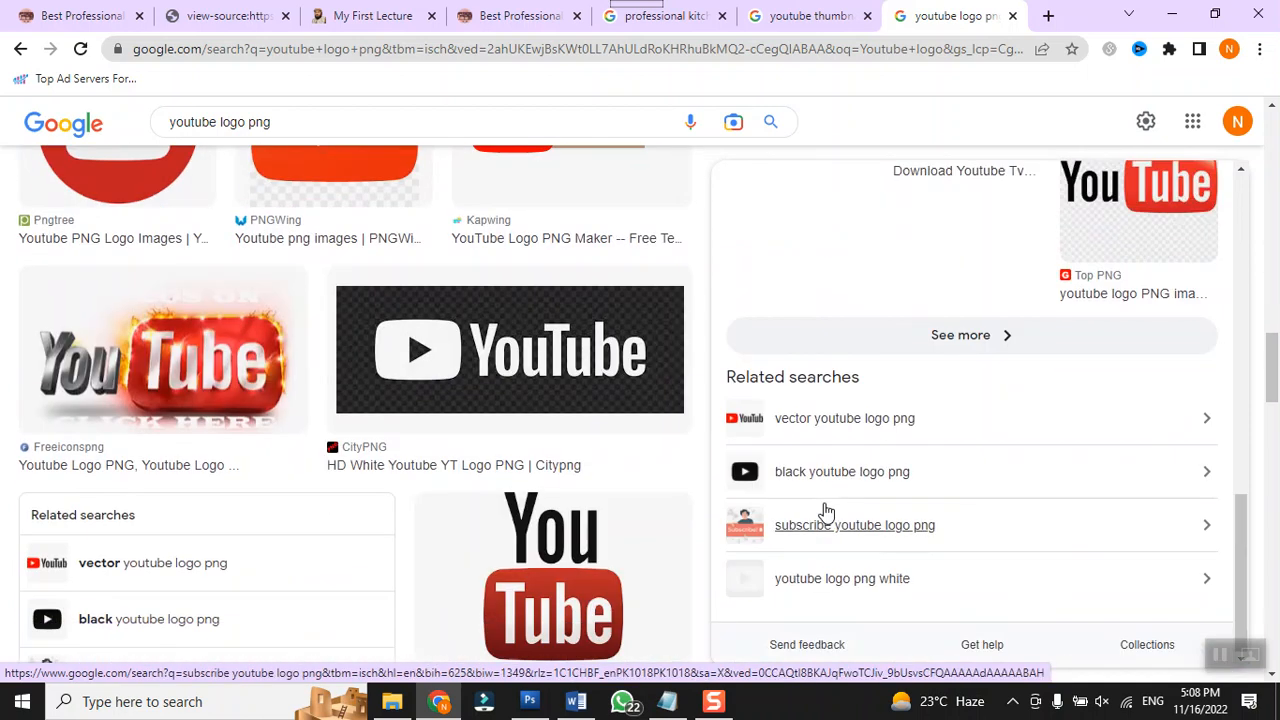
scroll(825, 512, up, 10)
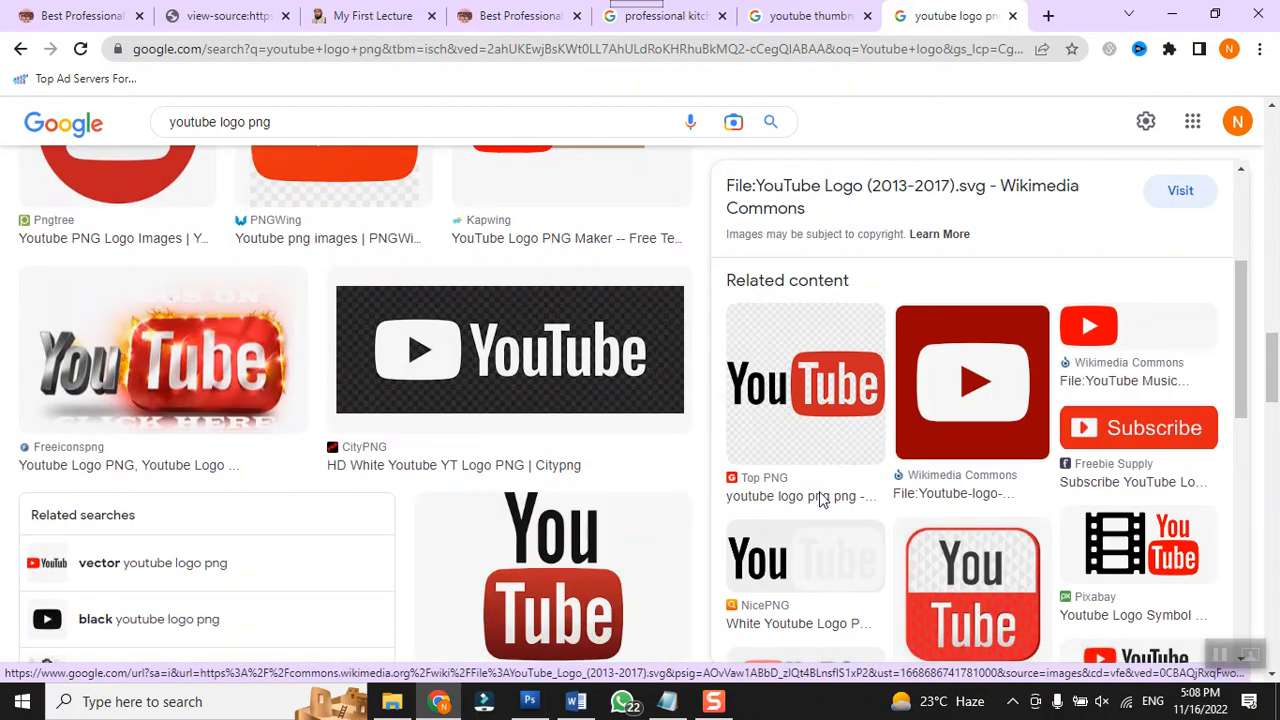
scroll(825, 507, down, 6)
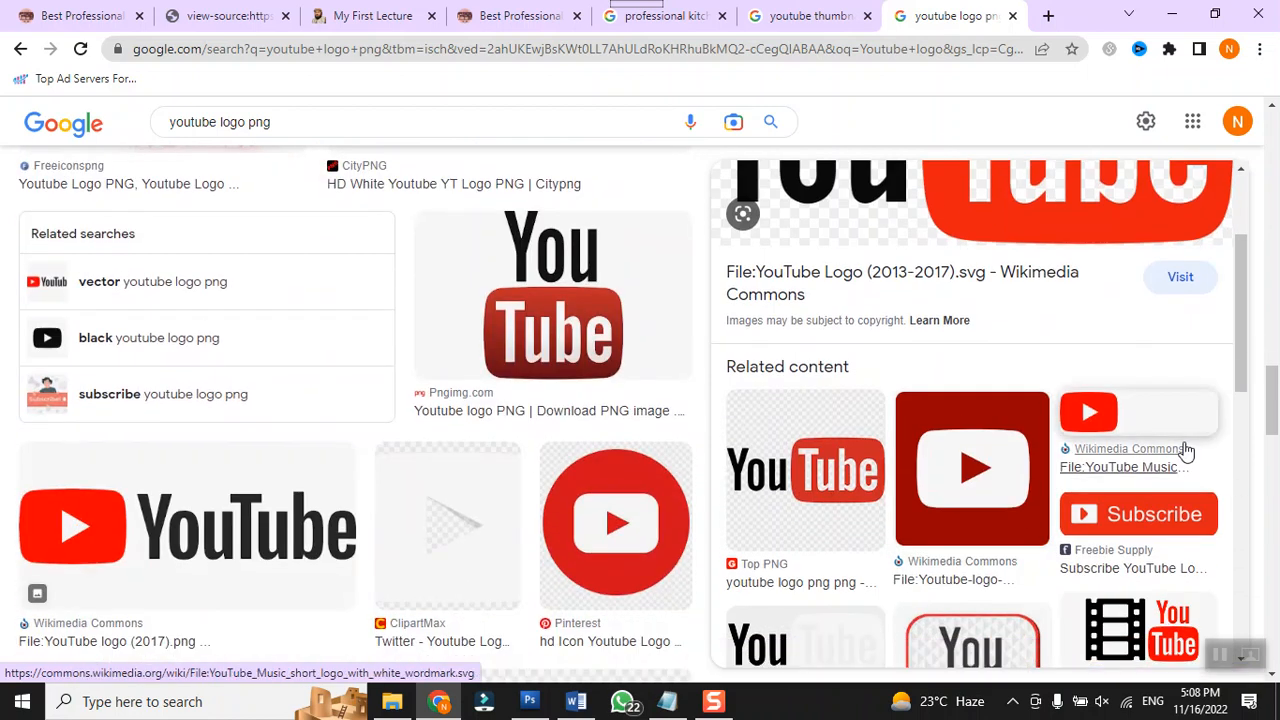
scroll(1182, 455, down, 4)
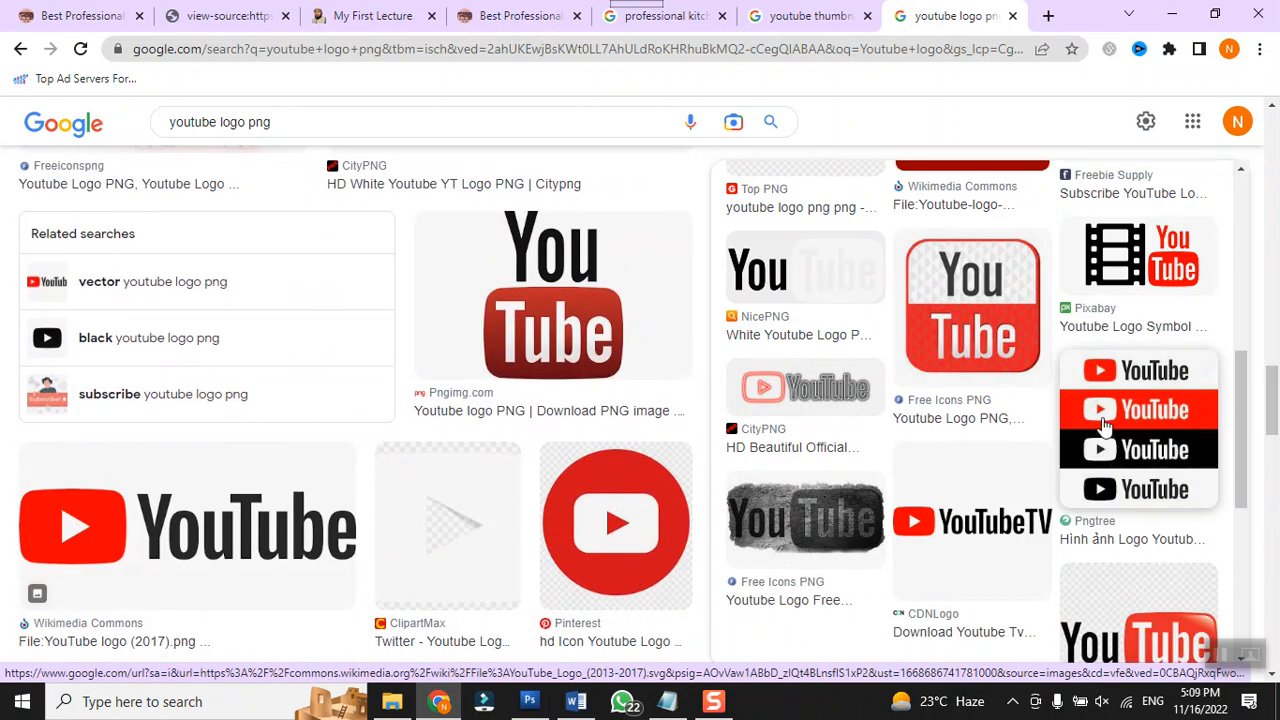
scroll(1107, 427, down, 2)
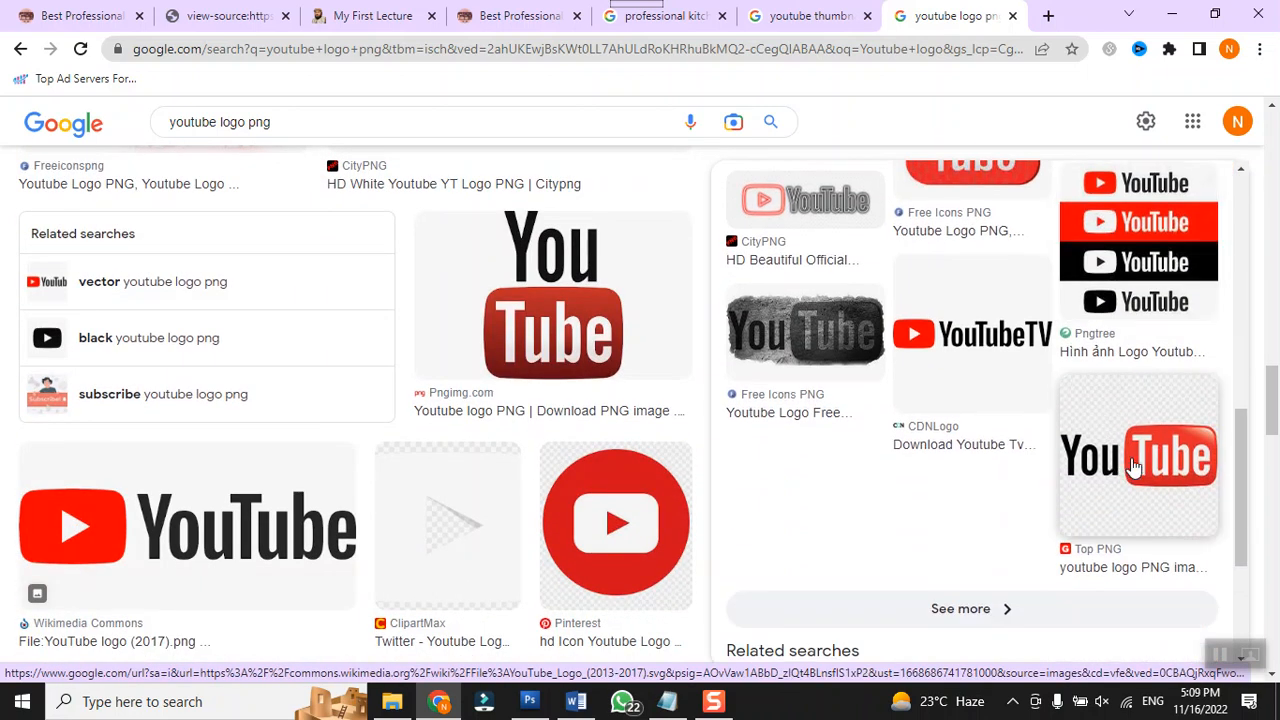
scroll(1040, 460, down, 3)
scroll(549, 509, down, 6)
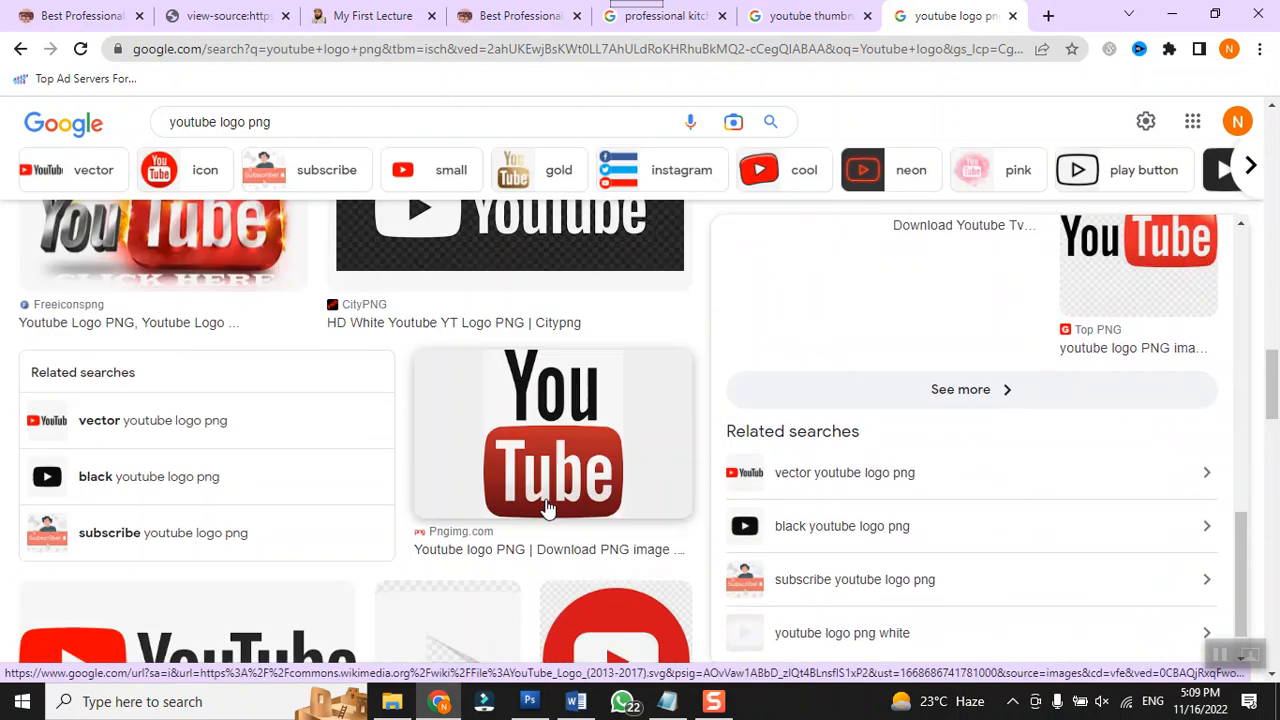
scroll(548, 509, up, 10)
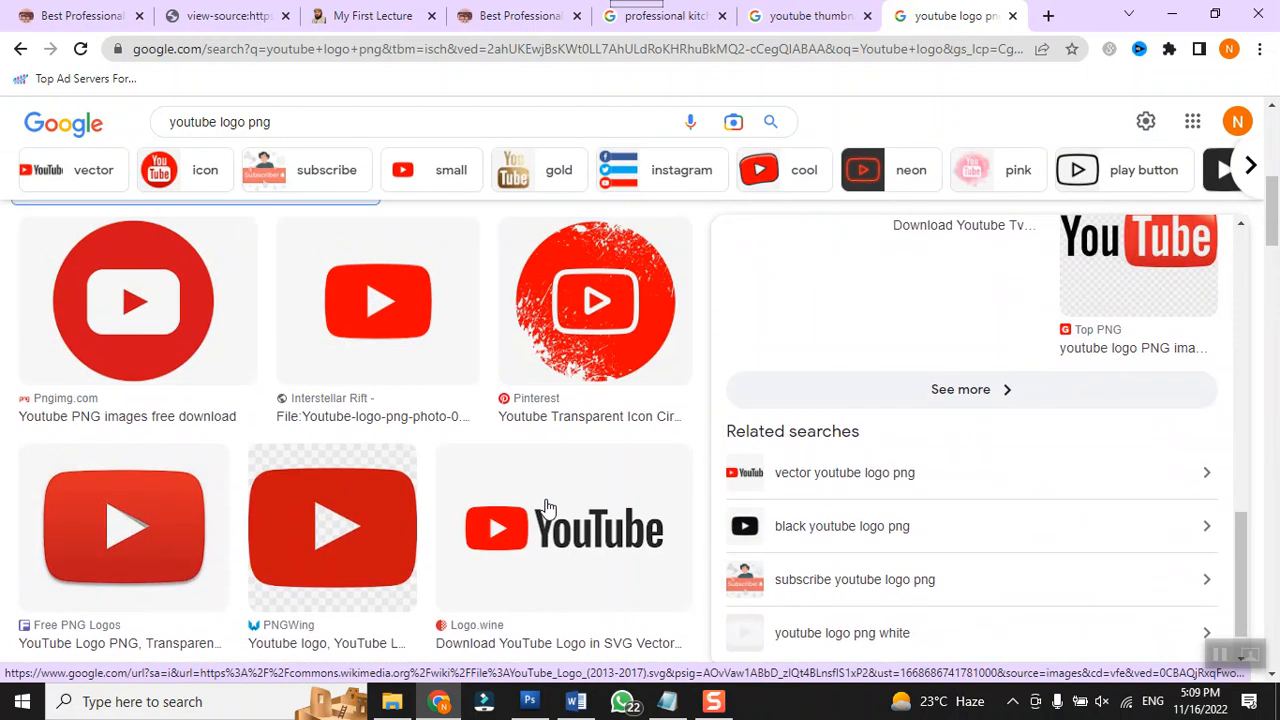
scroll(548, 509, up, 3)
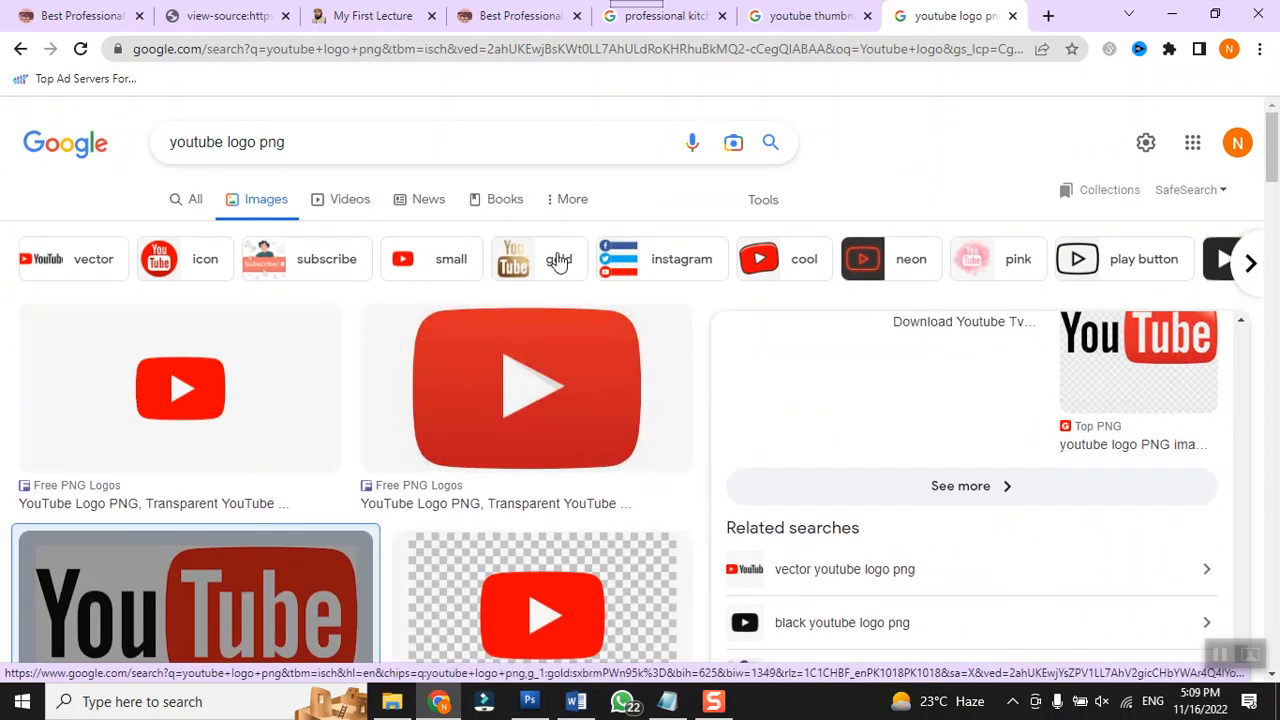
Step: Filter the image results by "icon" and open the black-and-red YouTube logo from ClipartMax
click(180, 260)
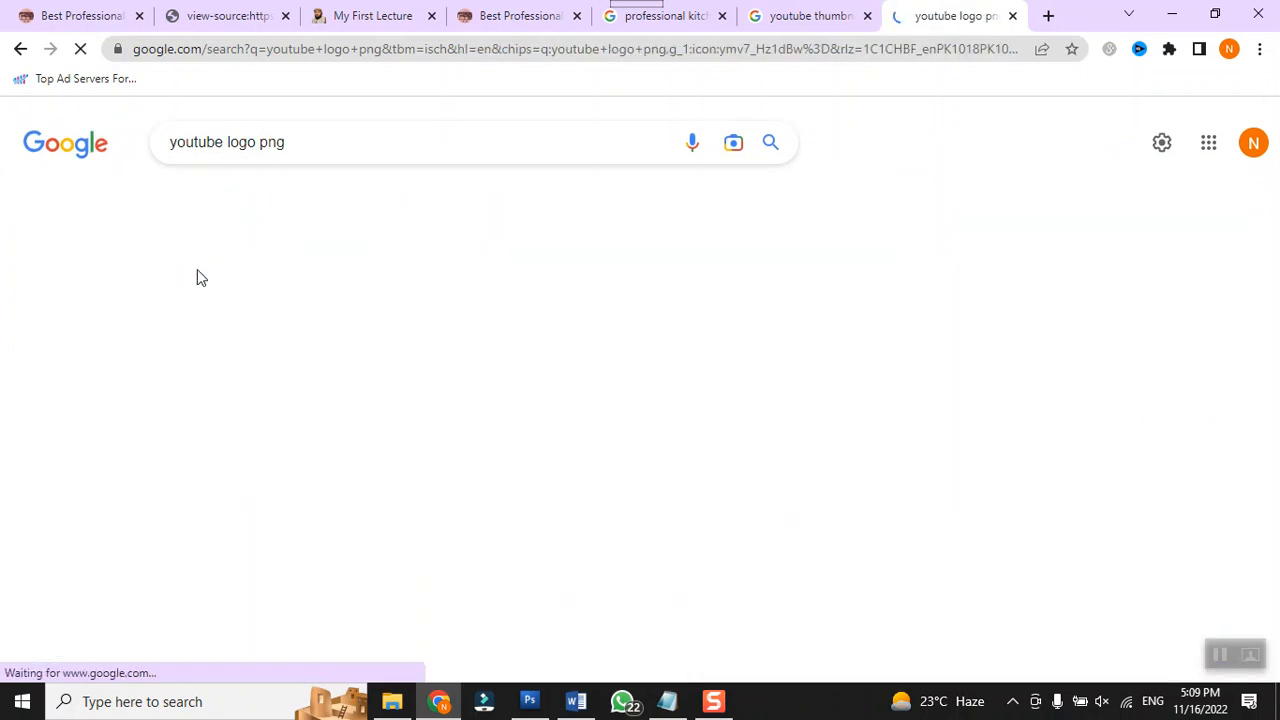
scroll(586, 357, down, 3)
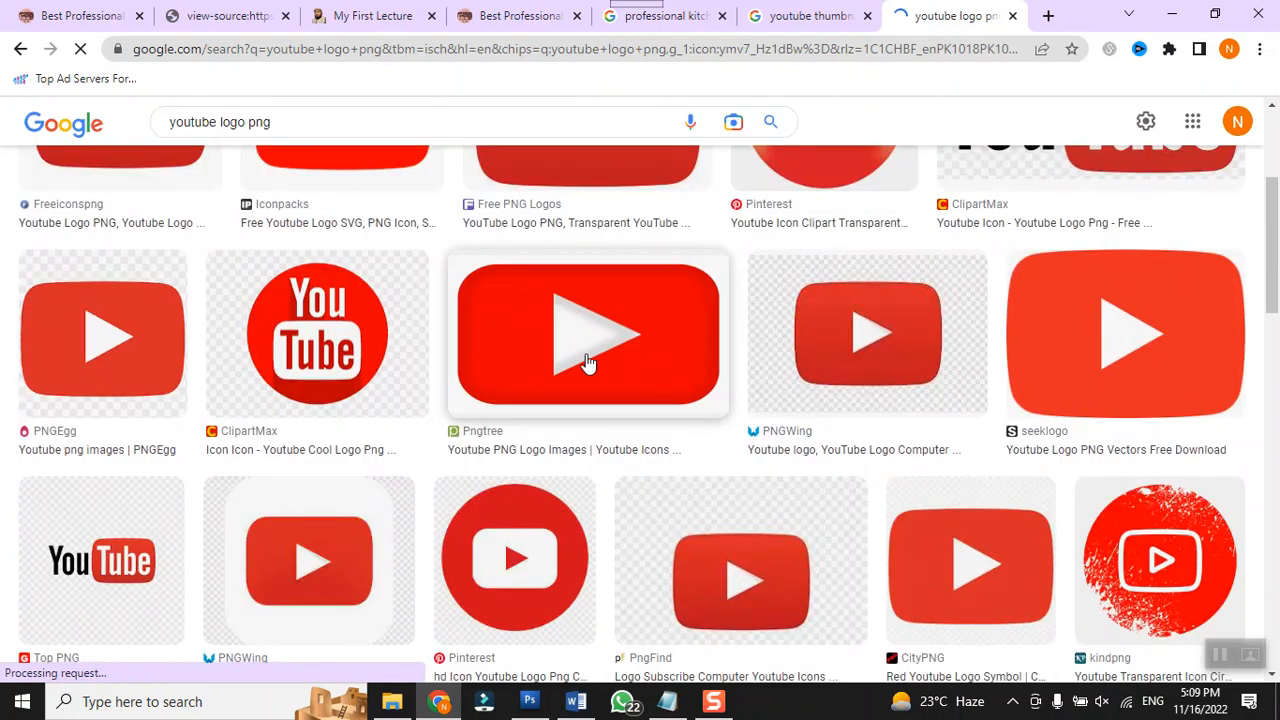
scroll(586, 363, up, 2)
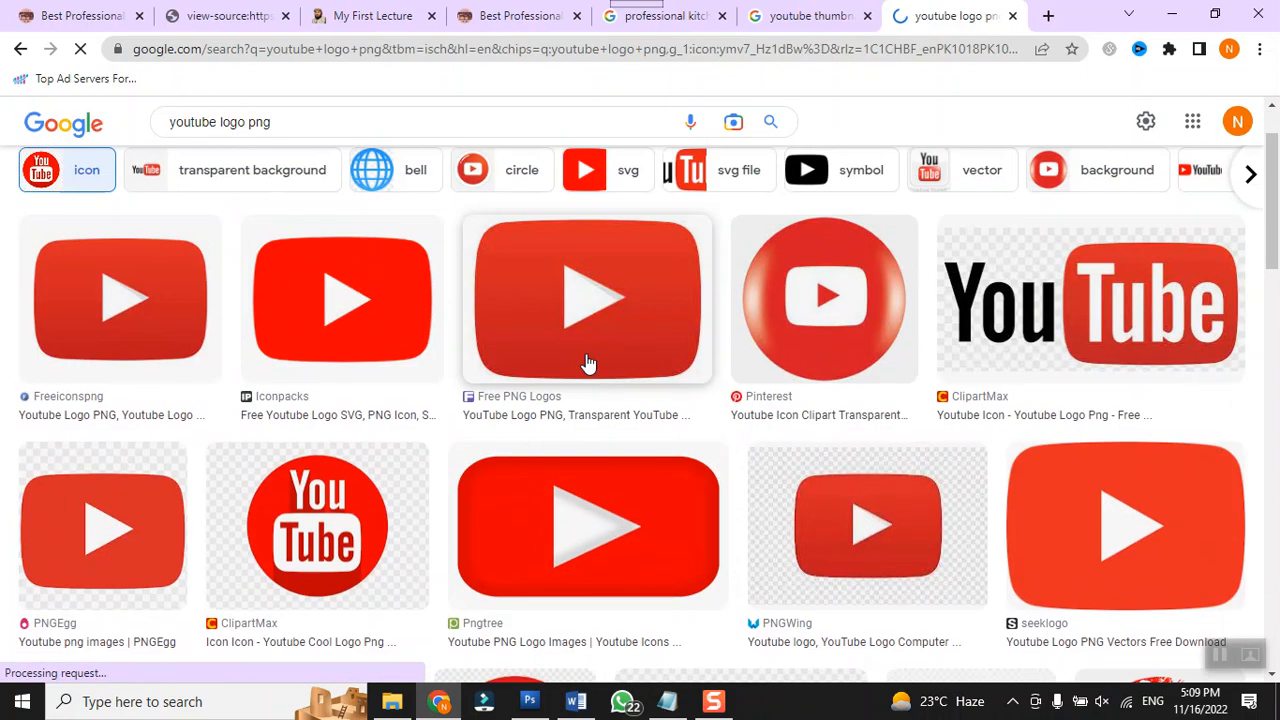
click(1097, 332)
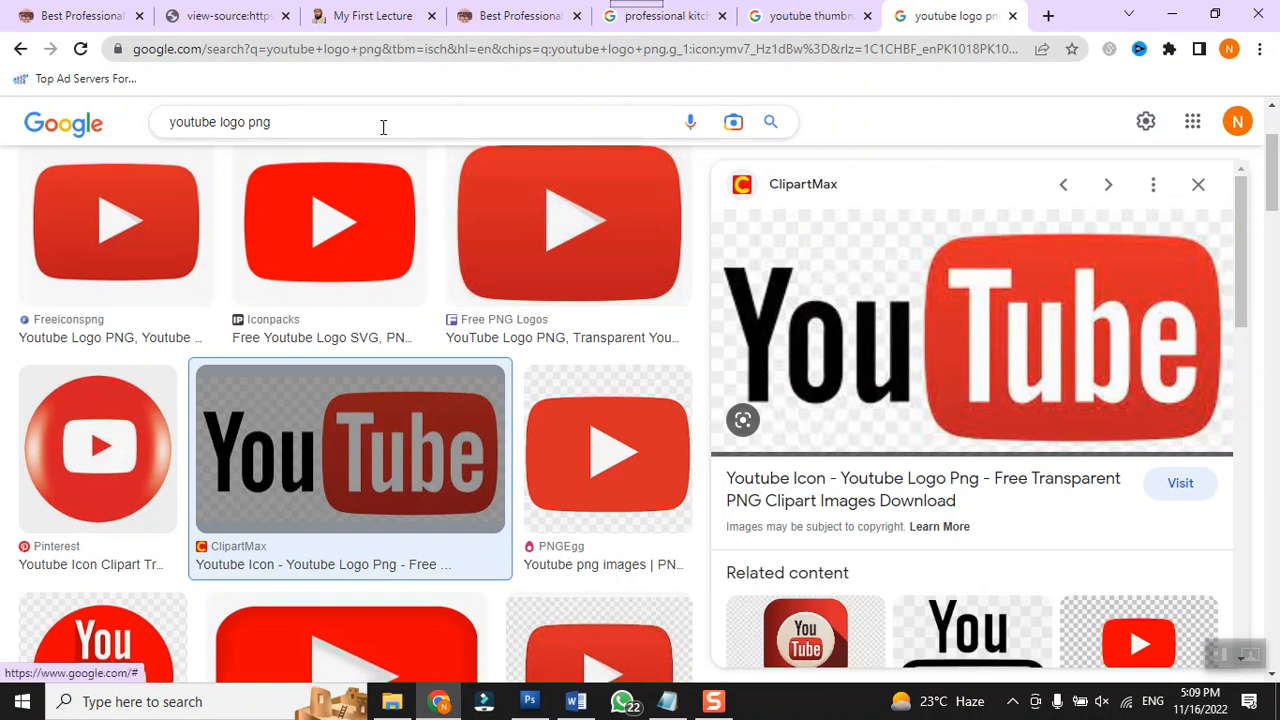
Step: Search Google Images for "youtube logo" and copy the horizontal logo image from the YouTube Brand Resources and Guidelines result
click(369, 127)
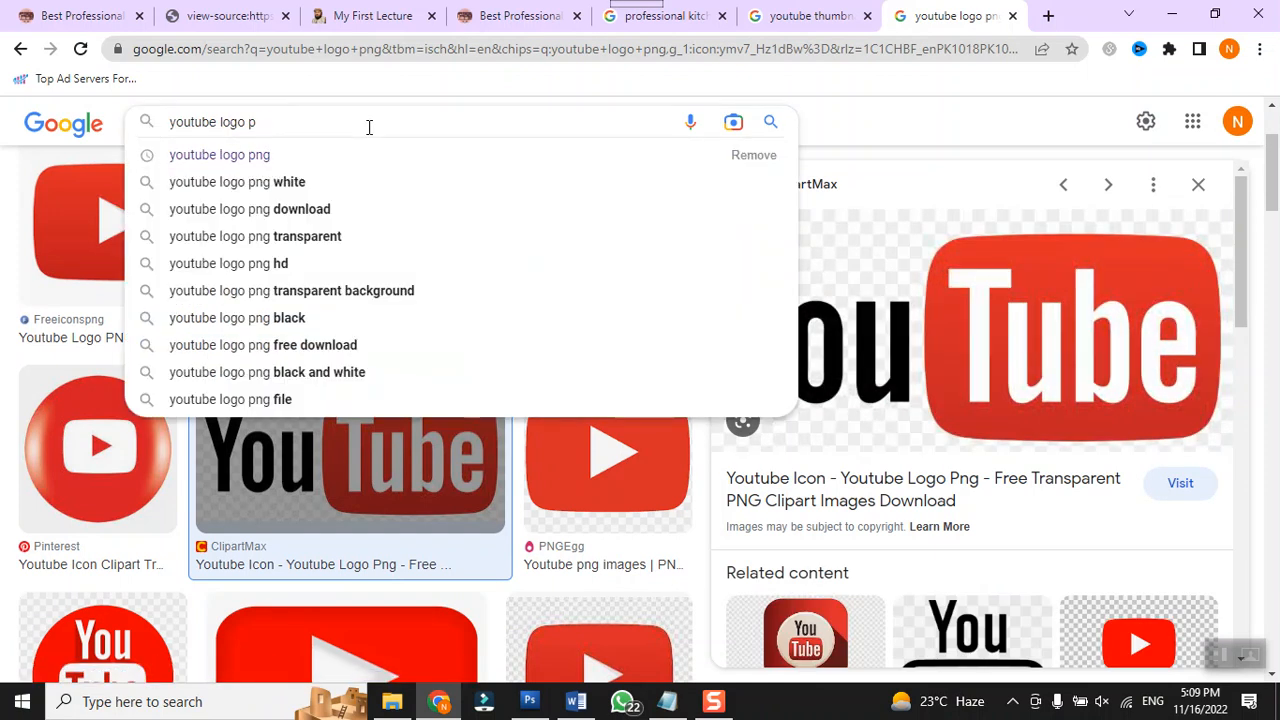
key(Return)
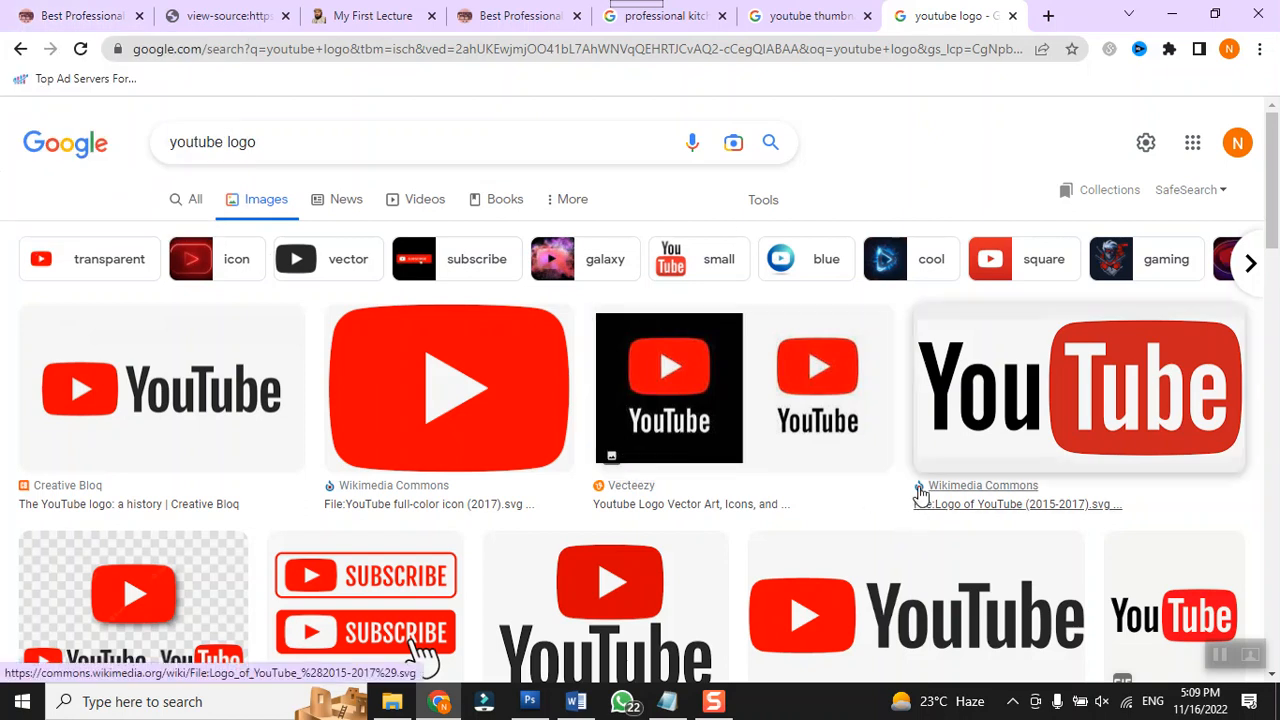
scroll(921, 490, down, 2)
scroll(1020, 332, up, 2)
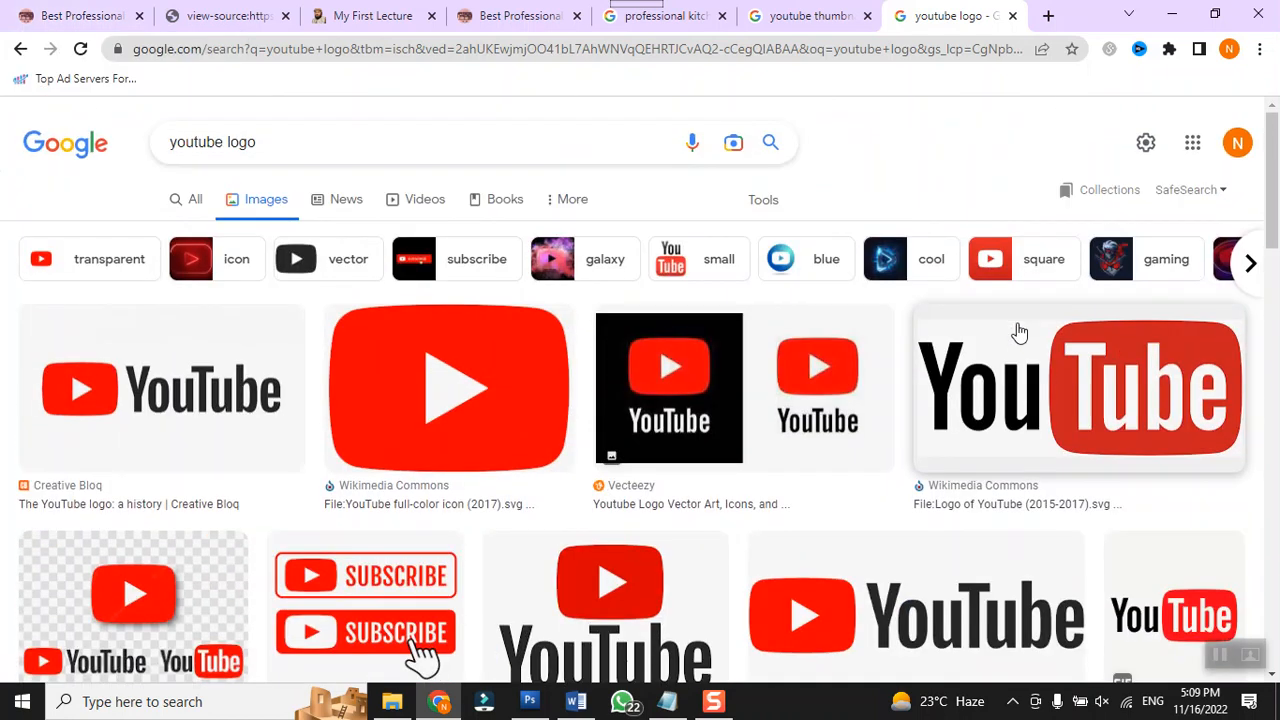
scroll(1020, 332, down, 2)
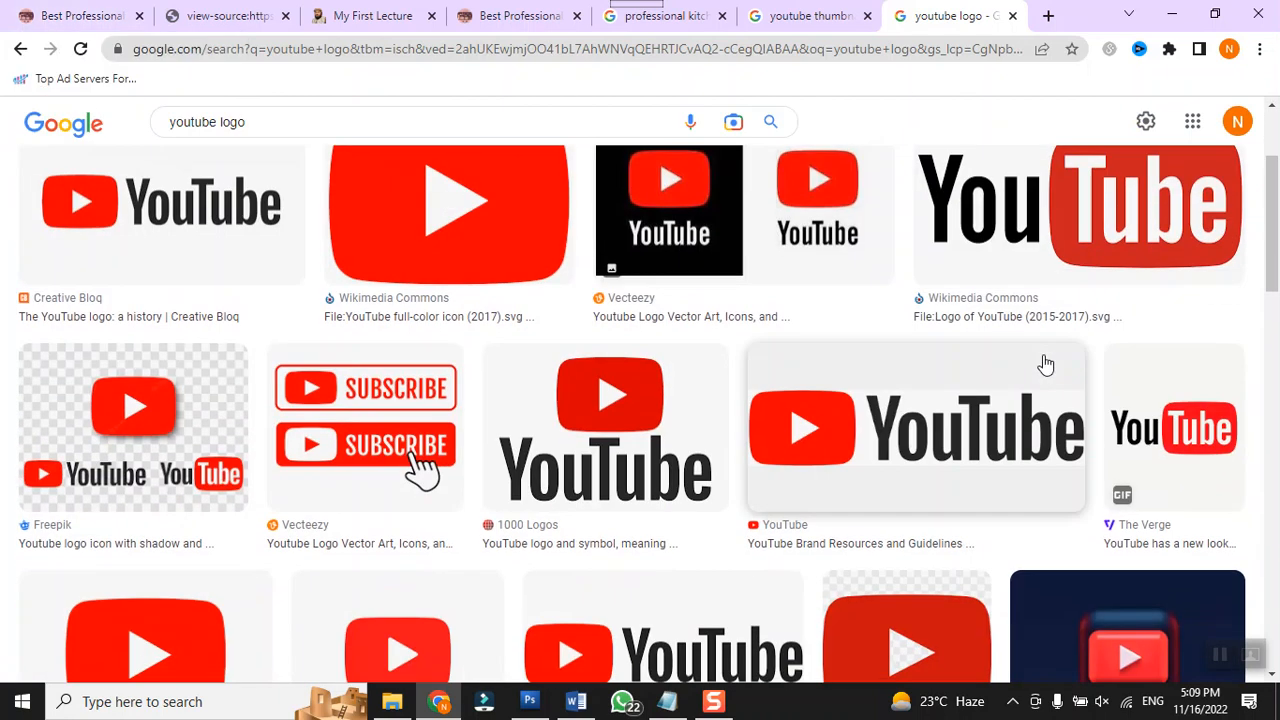
click(832, 444)
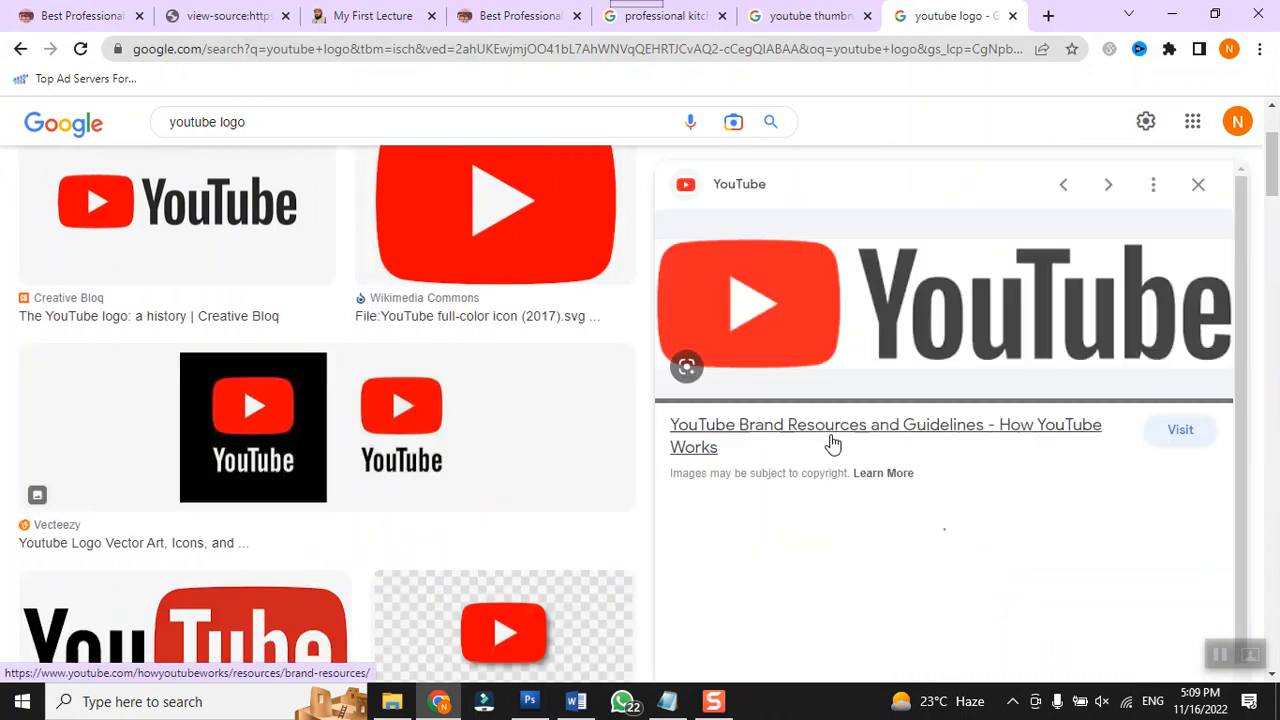
right_click(930, 259)
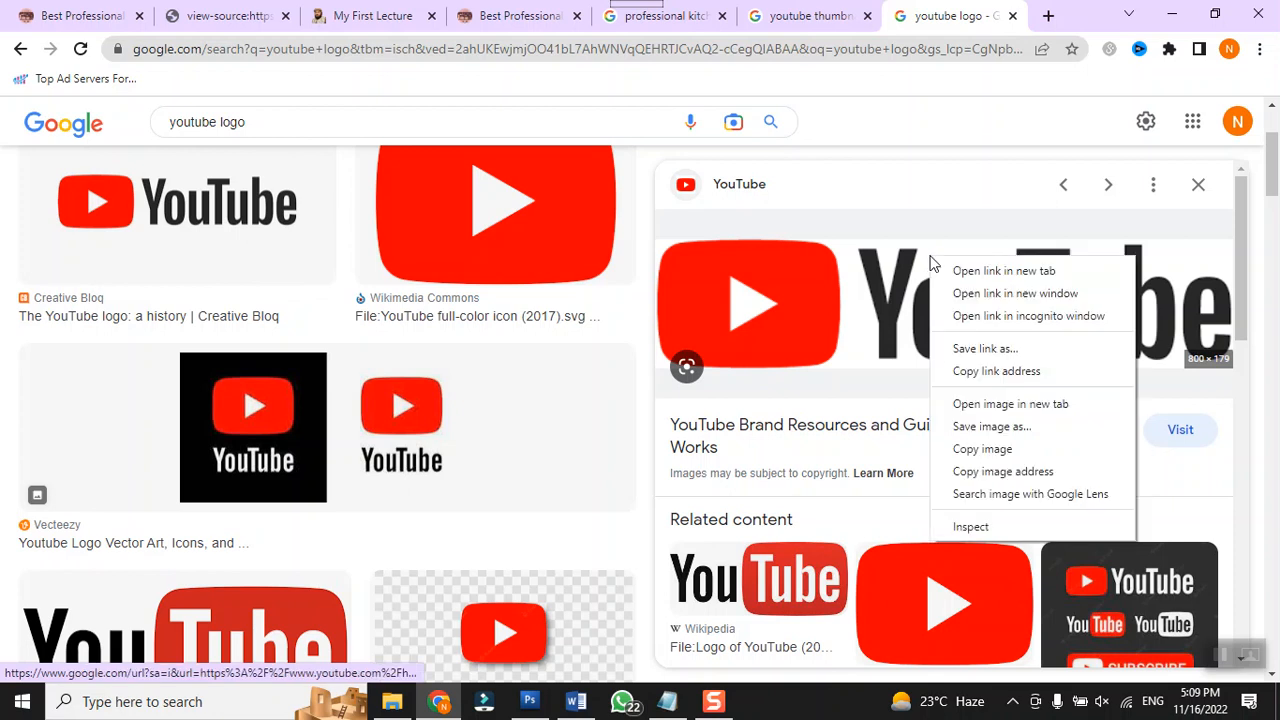
click(975, 451)
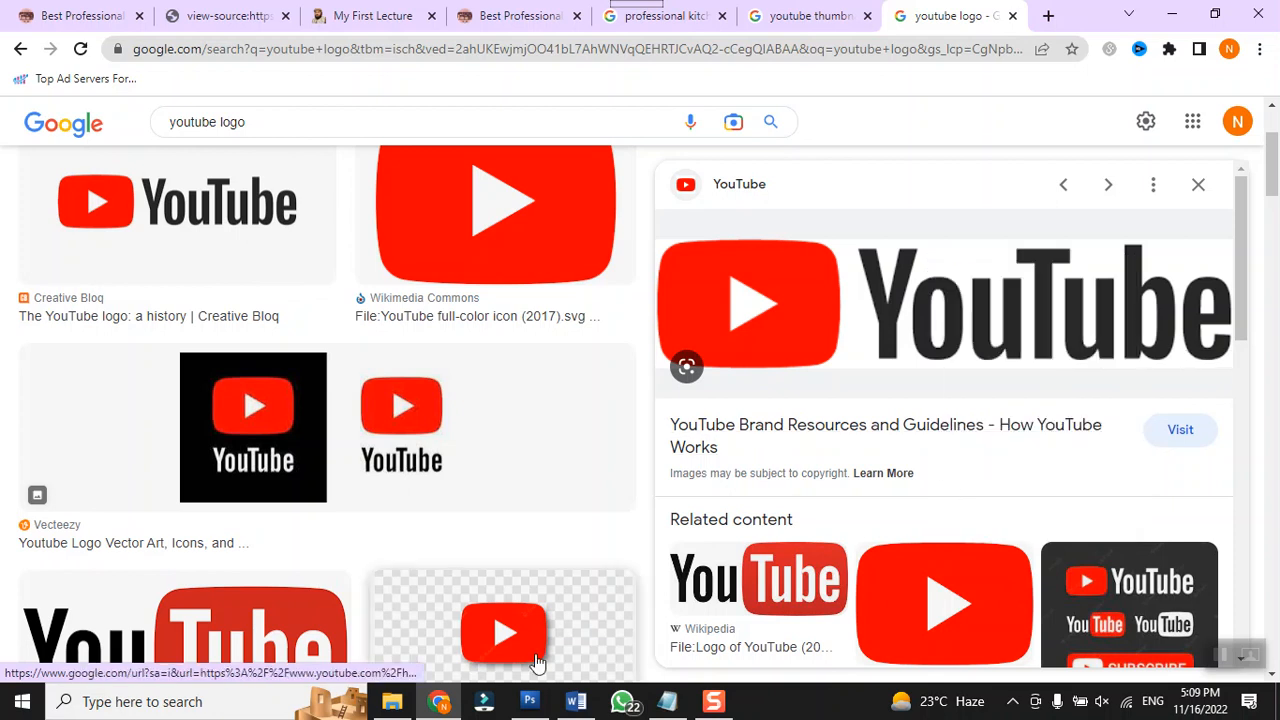
Step: Switch to Photoshop, paste the copied YouTube logo and move it onto the yellow box
click(524, 706)
key(ctrl+v)
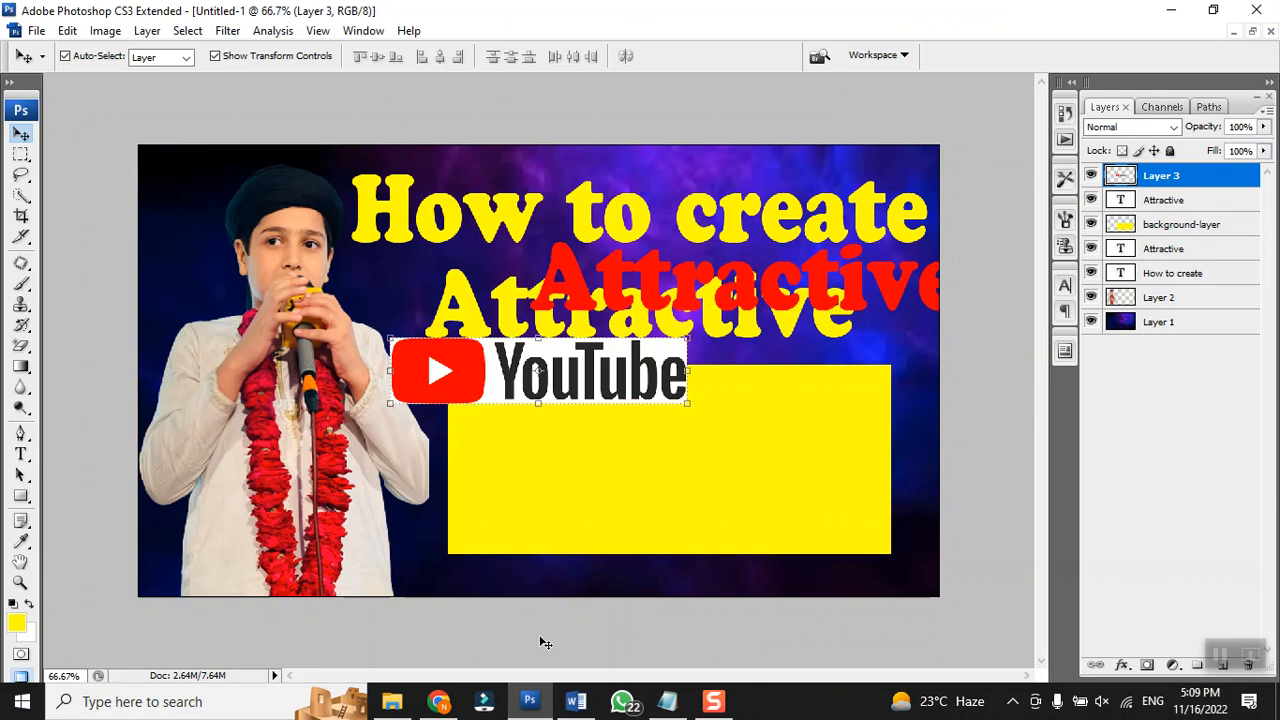
drag(435, 393, 539, 458)
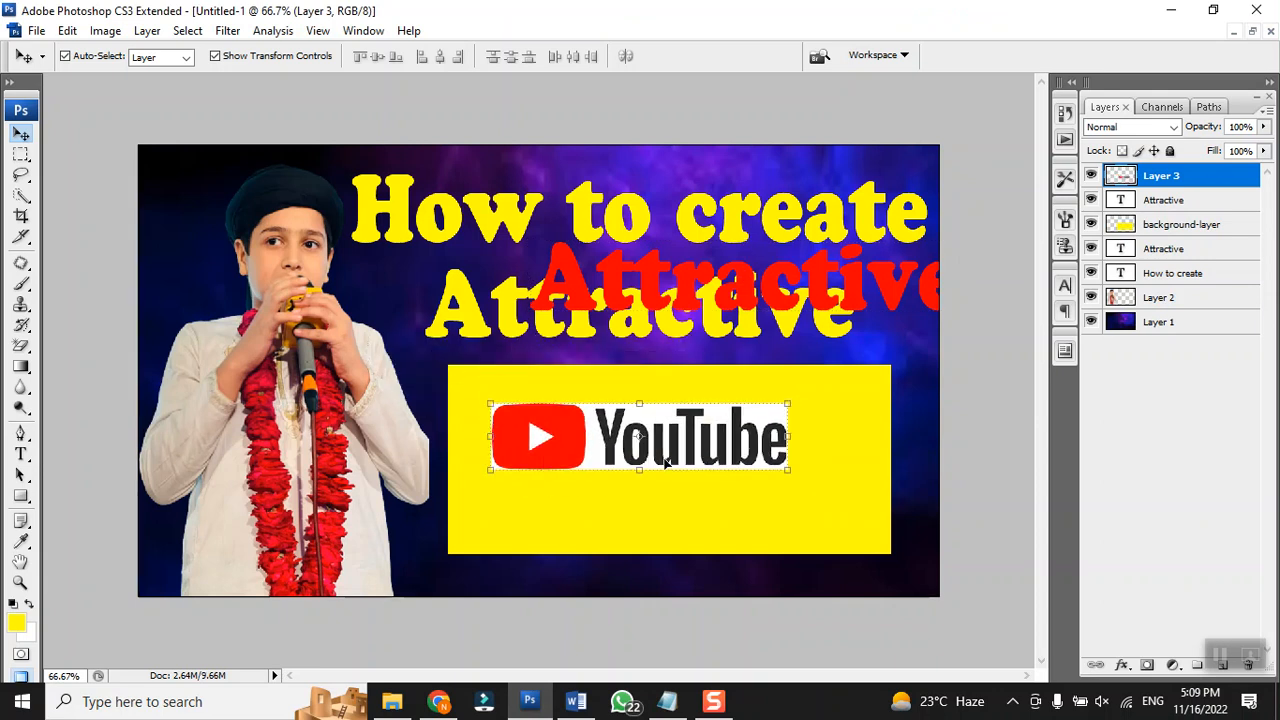
Step: Enlarge the YouTube logo across the yellow box's upper half and erase its white background with the Magic Eraser
drag(787, 473, 868, 488)
drag(650, 470, 623, 443)
key(Return)
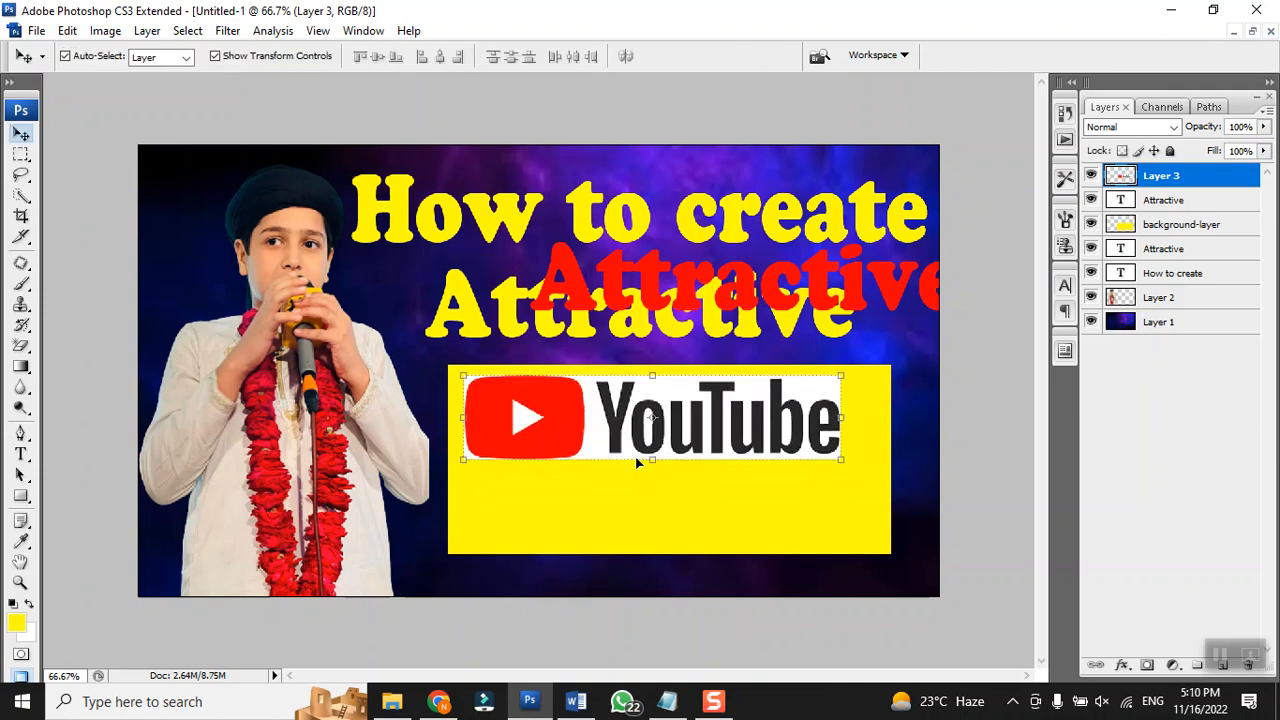
click(20, 353)
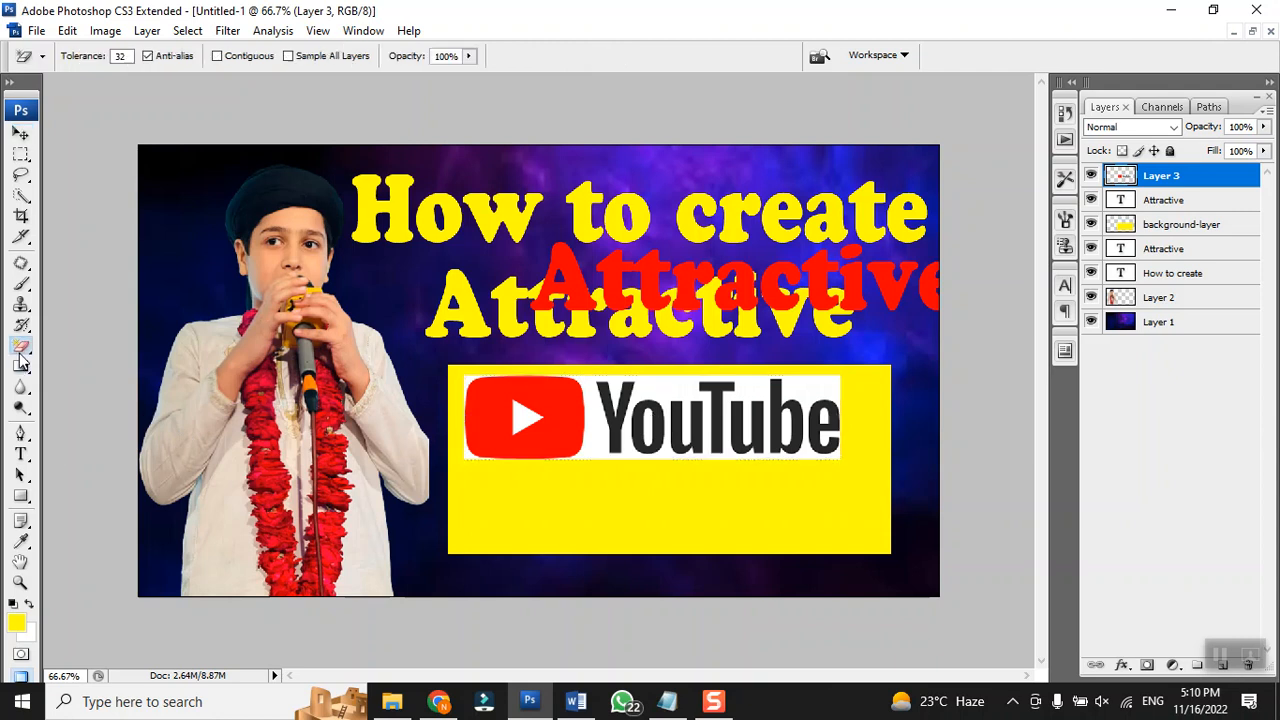
click(597, 452)
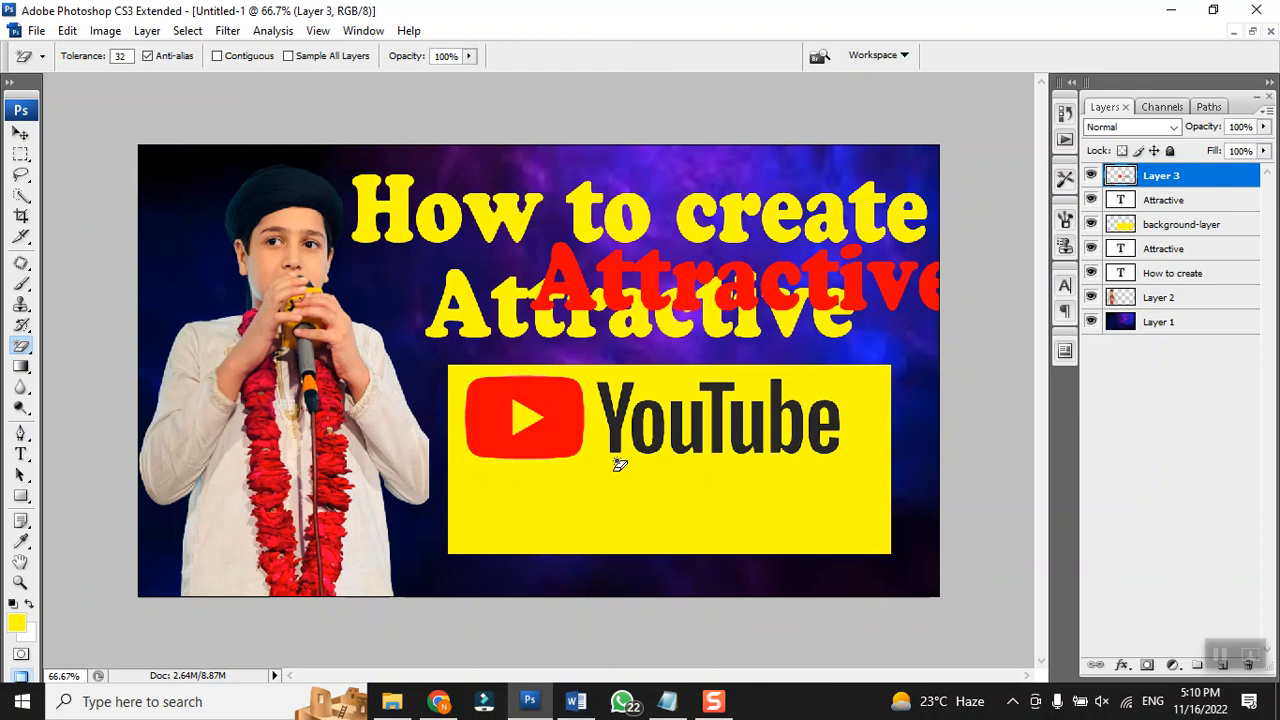
Step: Move the red "Attractive" text below the YouTube logo in the yellow box and replace its wording with "Thumbnail"
click(20, 133)
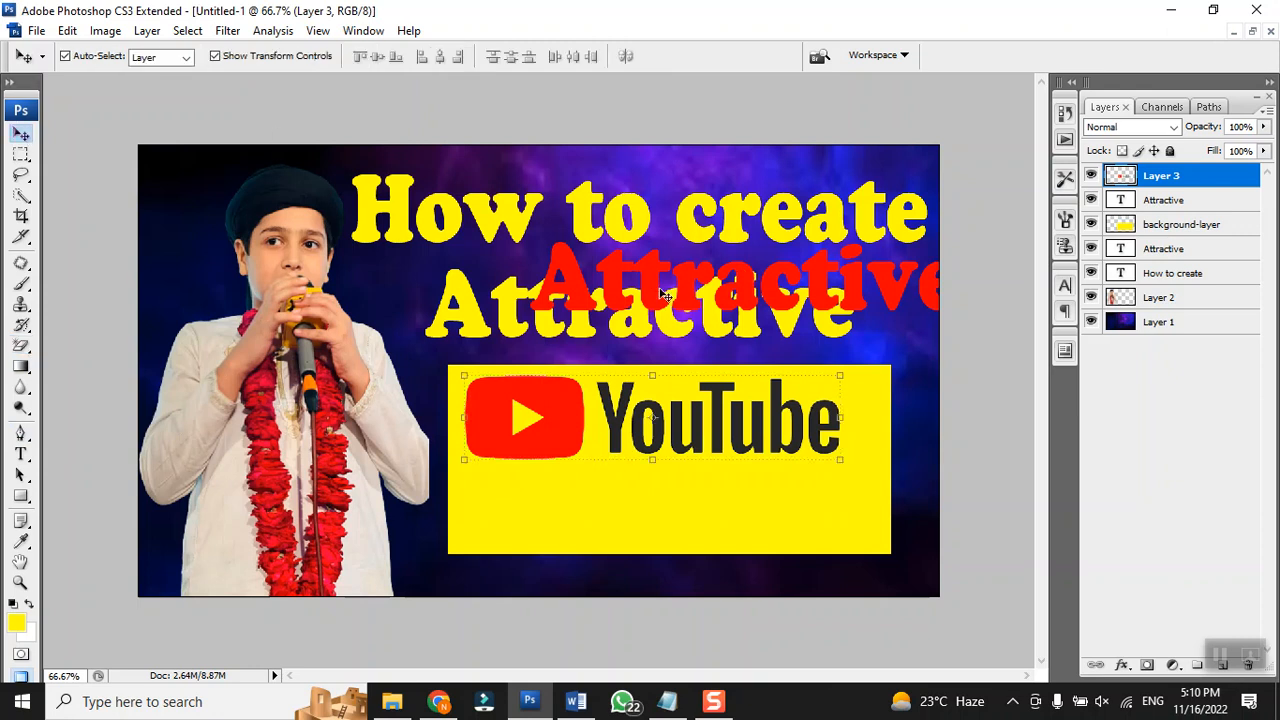
drag(650, 303, 591, 522)
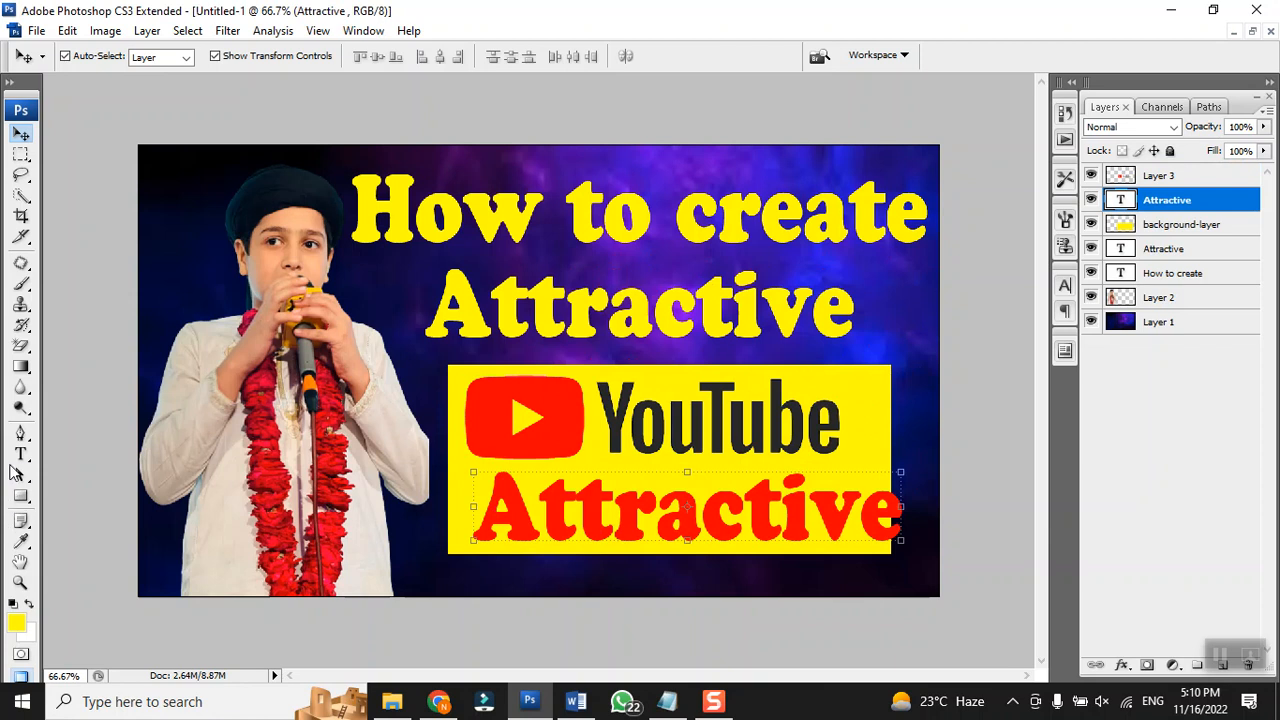
click(21, 454)
click(650, 517)
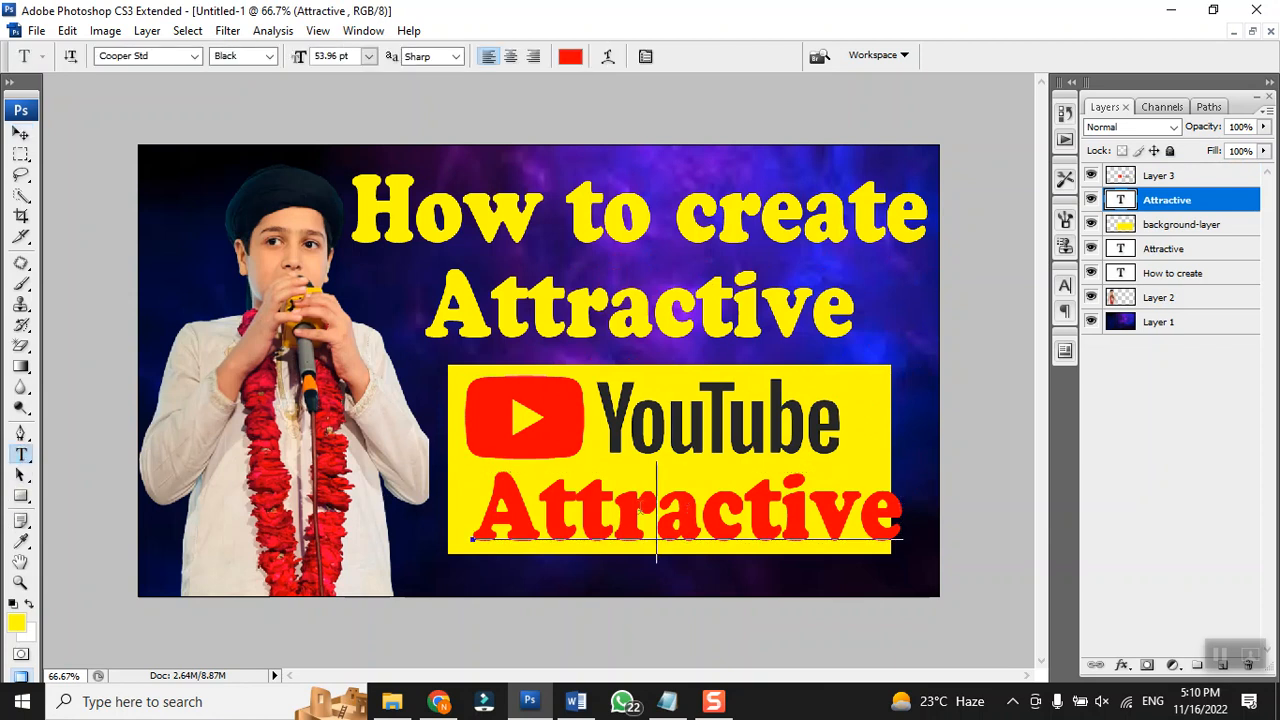
key(ctrl+a)
text(Th)
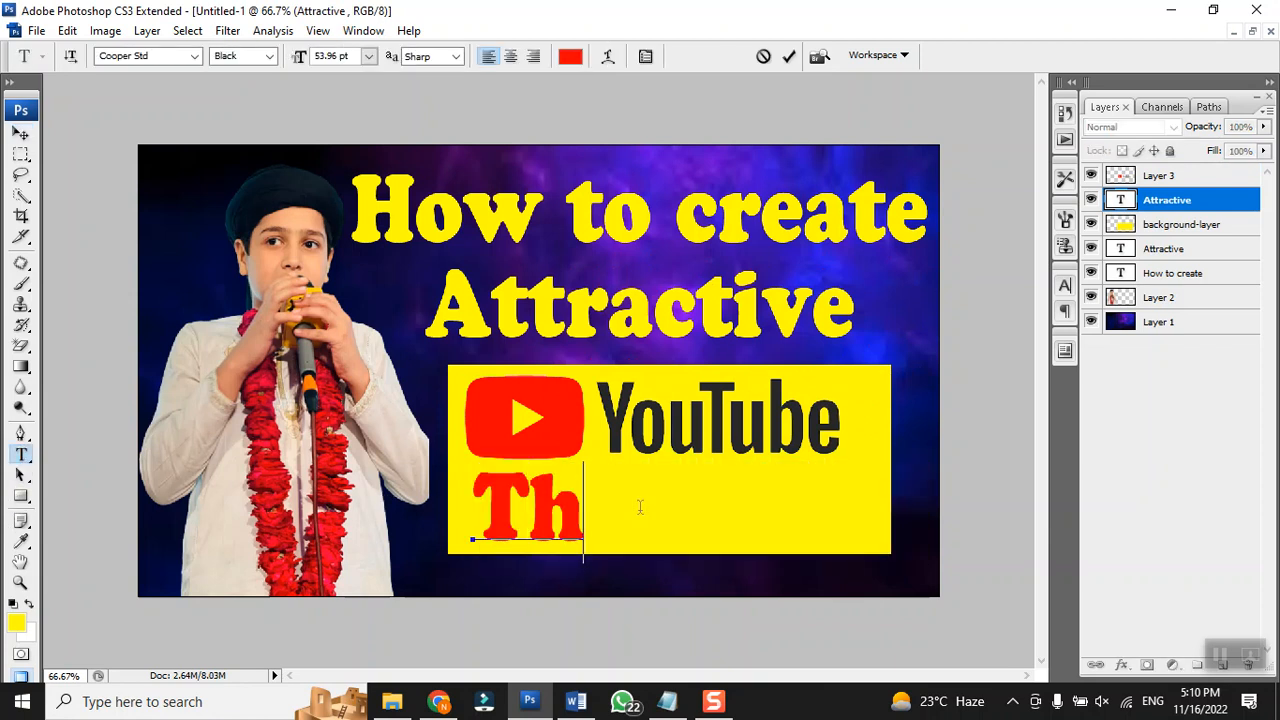
text(umbnail)
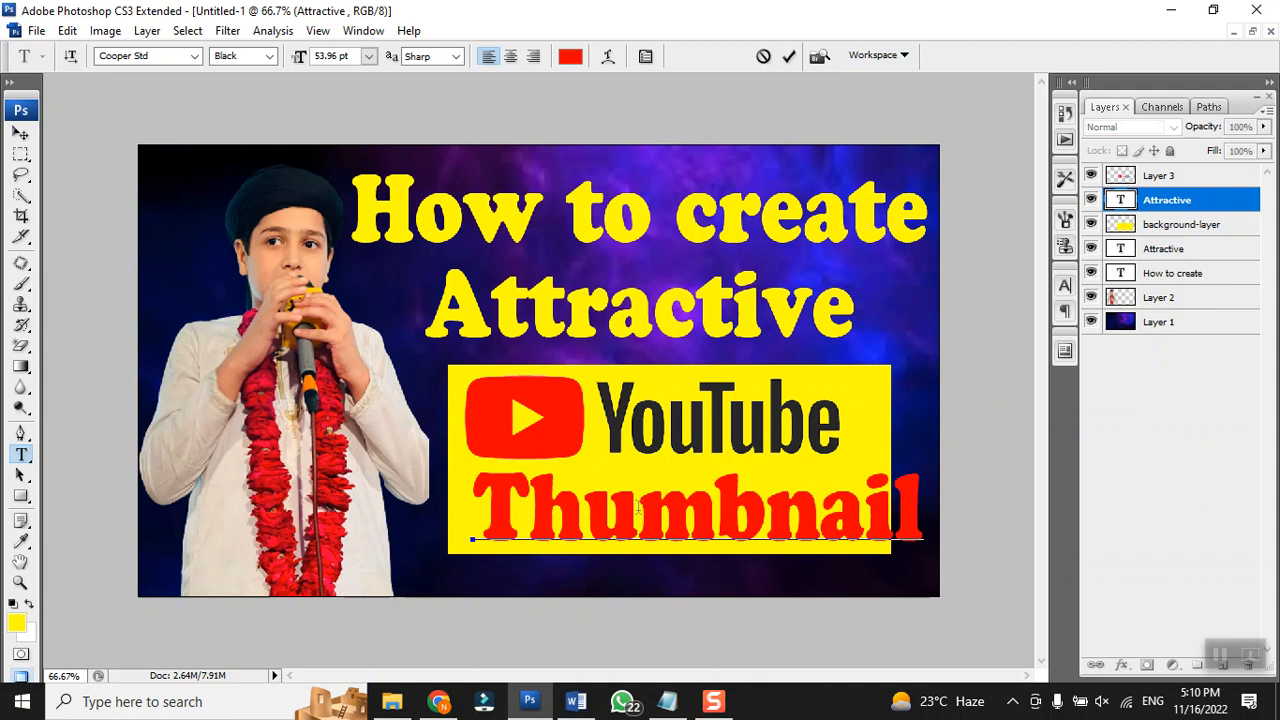
Step: Set the "Thumbnail" text in Franklin Gothic Demi Cond and stretch it to about 133% width across the yellow box
double_click(679, 520)
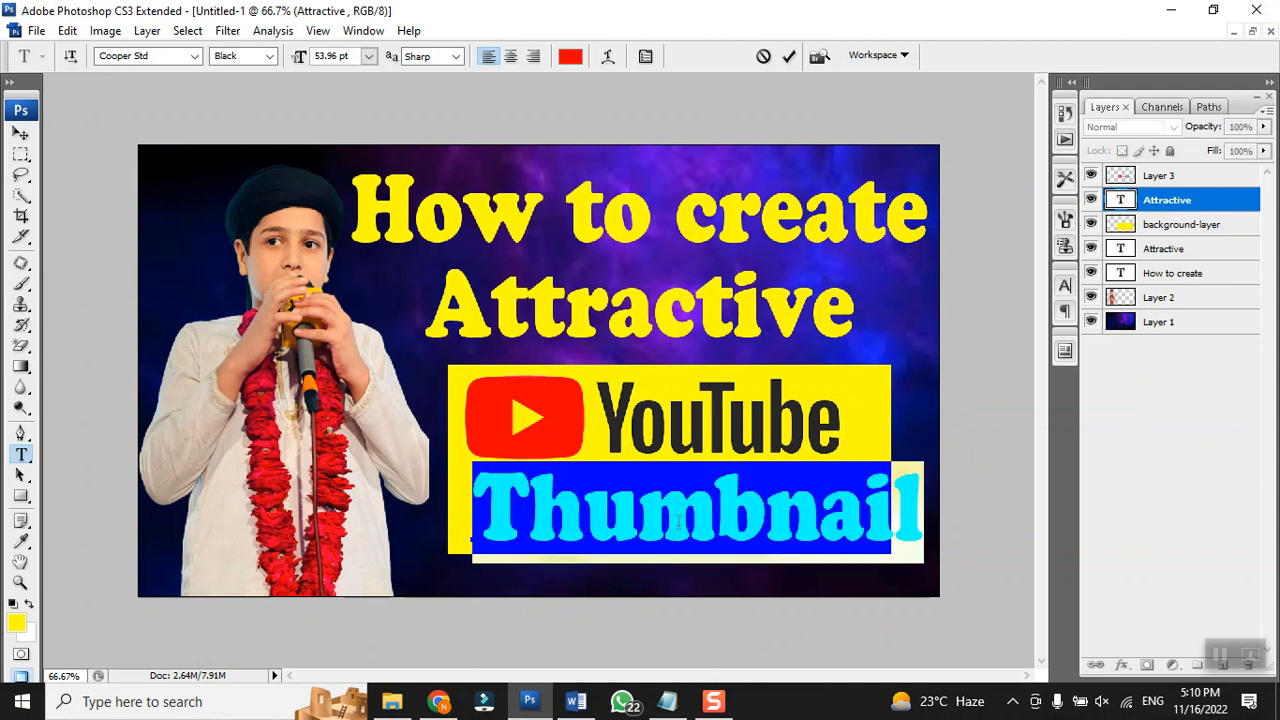
click(195, 56)
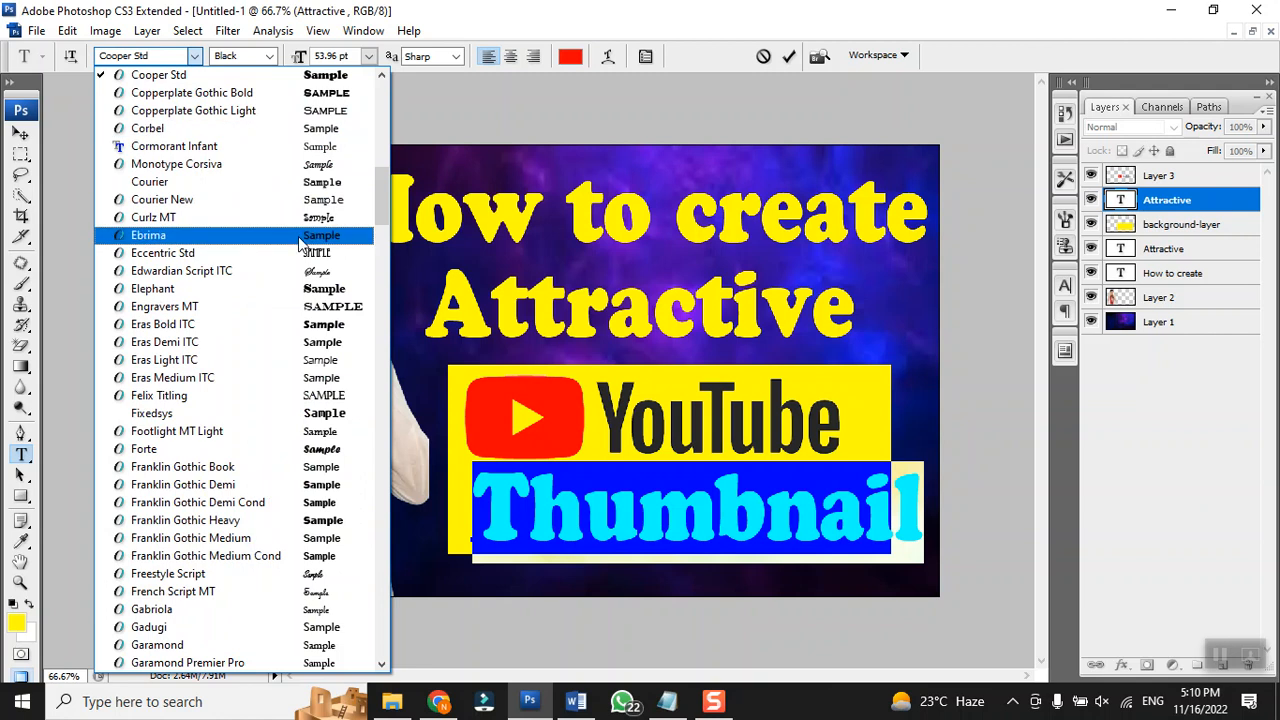
click(337, 503)
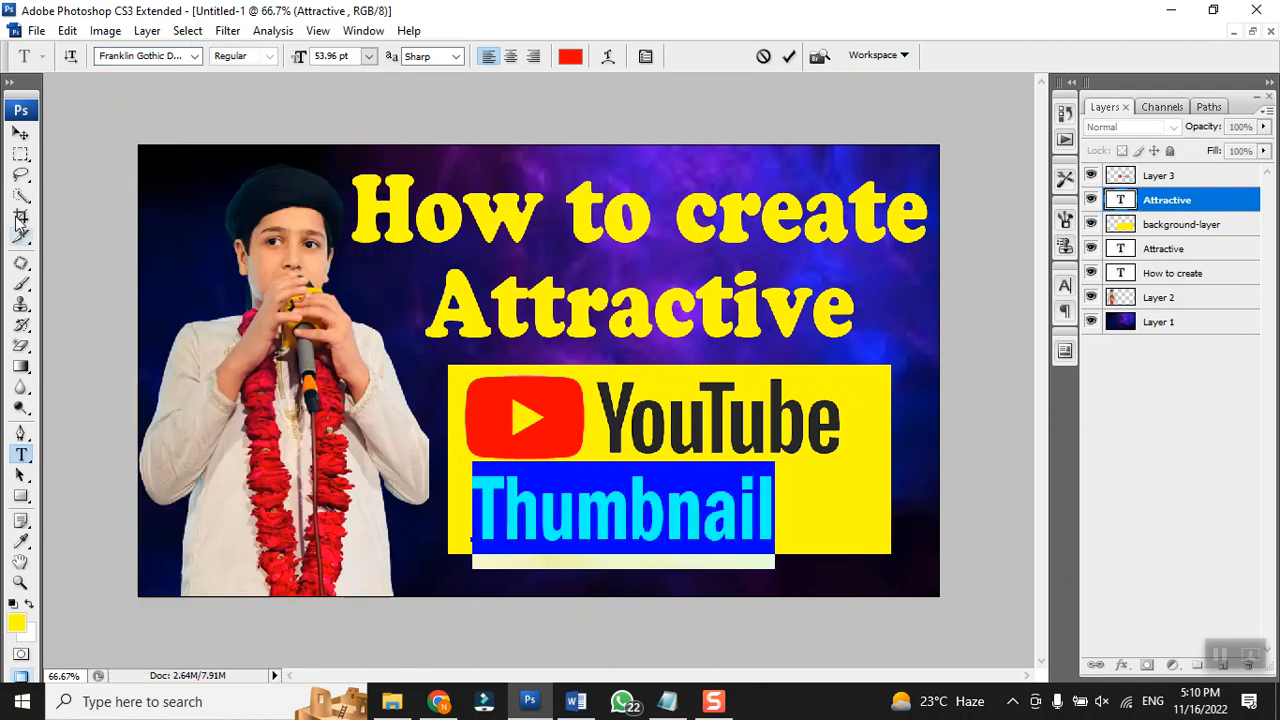
click(20, 133)
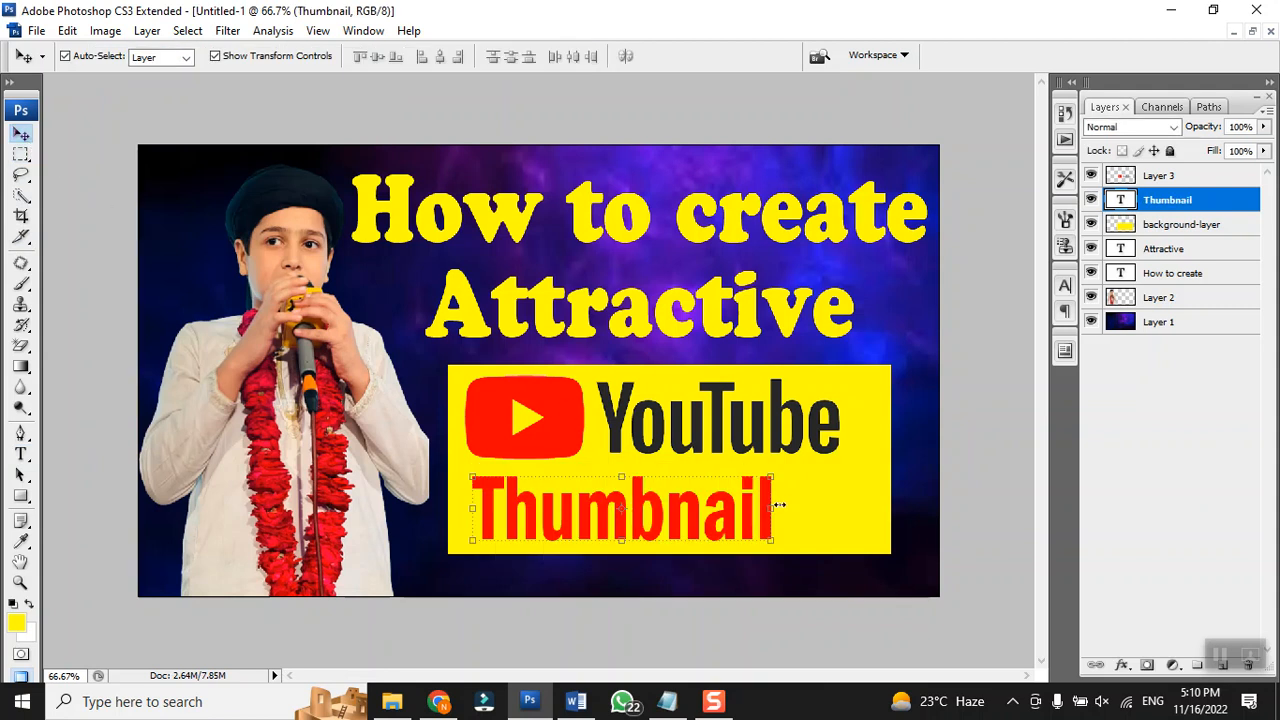
drag(771, 510, 868, 518)
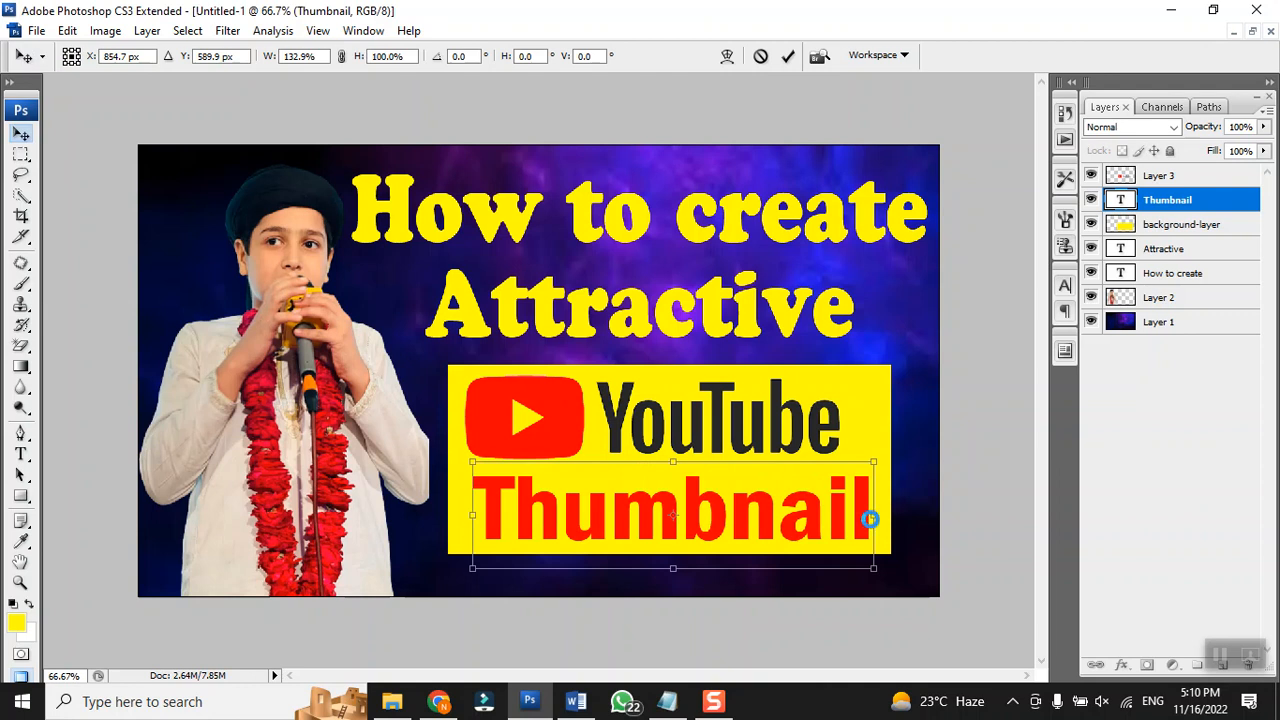
key(Return)
click(84, 307)
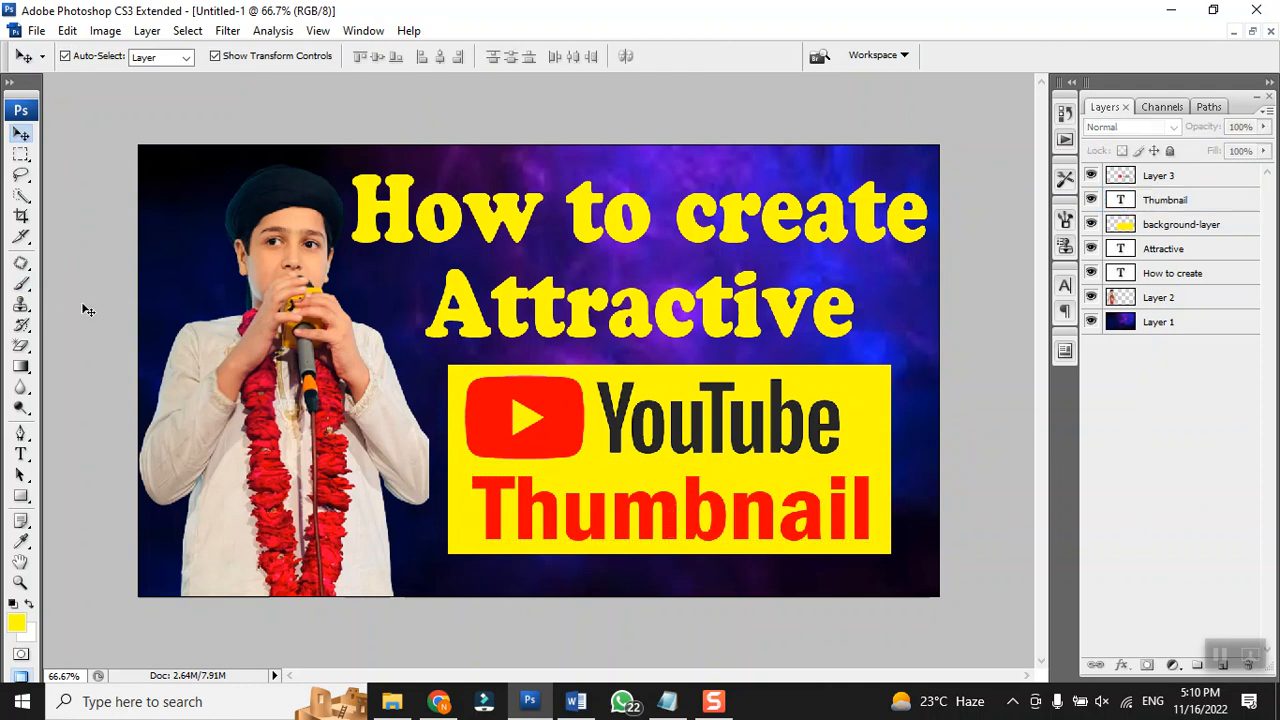
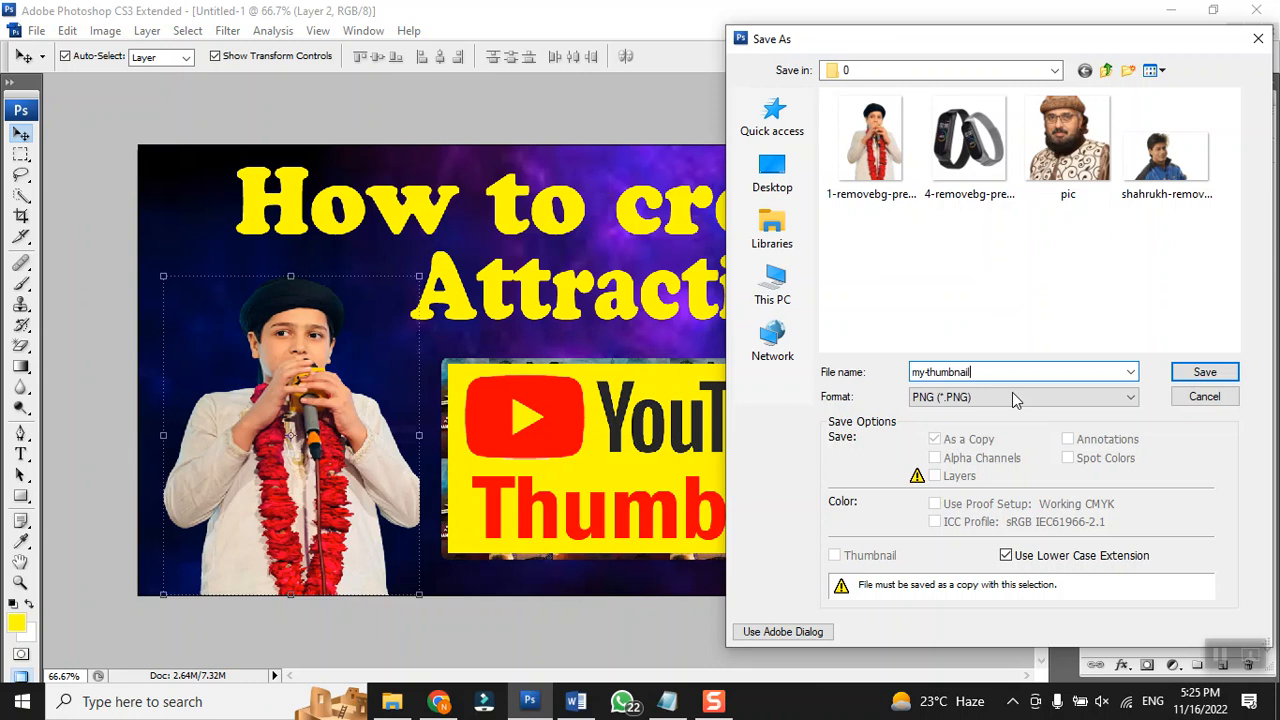
Step: Save the thumbnail as a PNG copy named my-thumbnail in folder 0, with Interlace set to None
click(1205, 374)
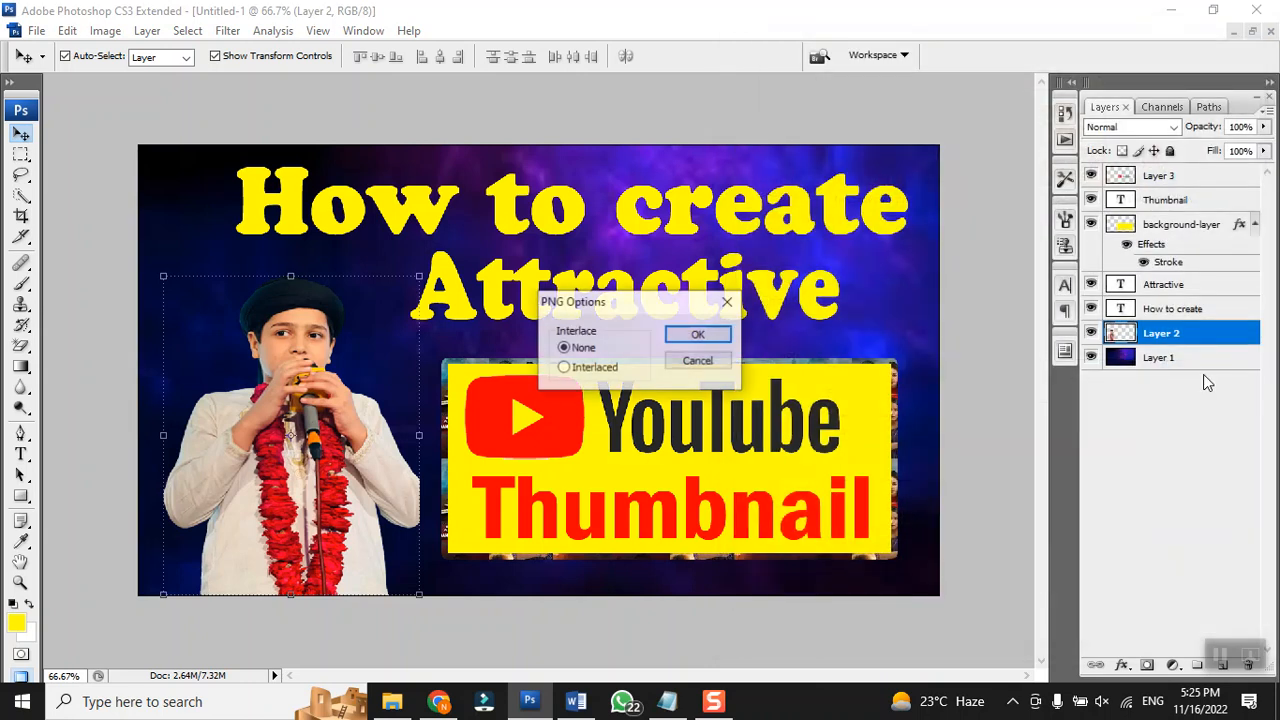
click(688, 334)
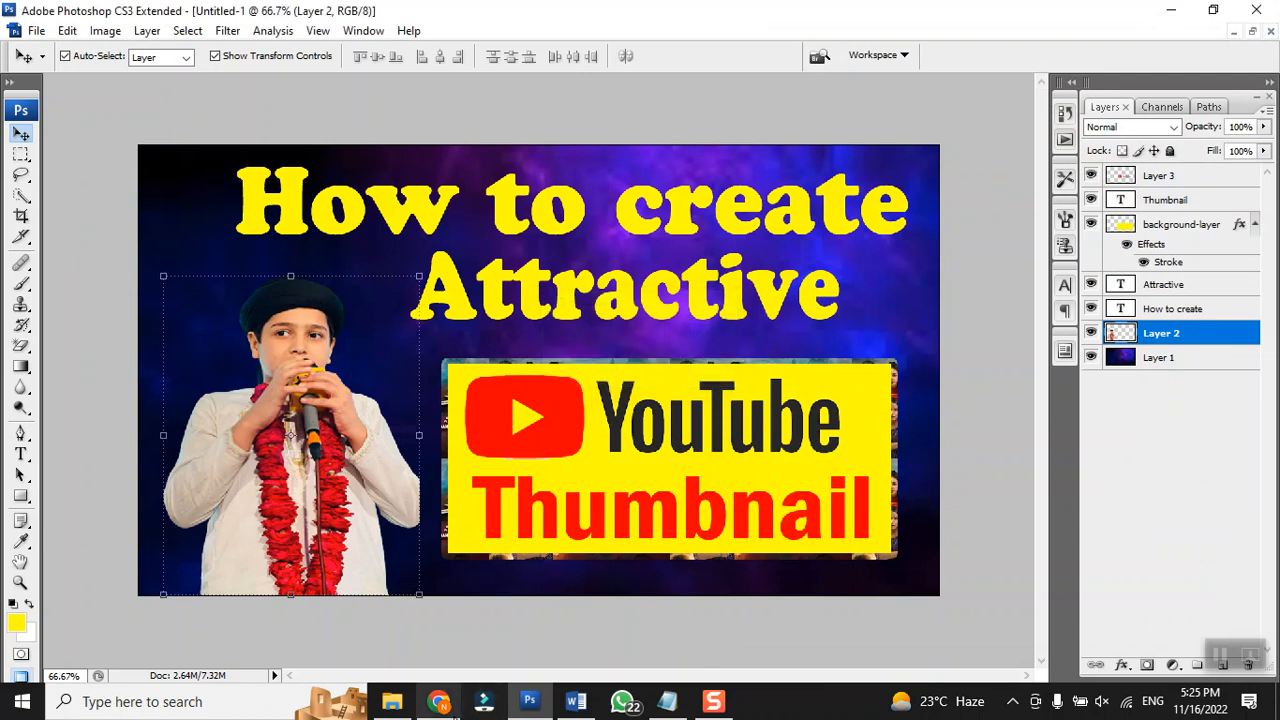
Step: Switch to Chrome and go to youtube.com in the current tab
mouse_move(391, 710)
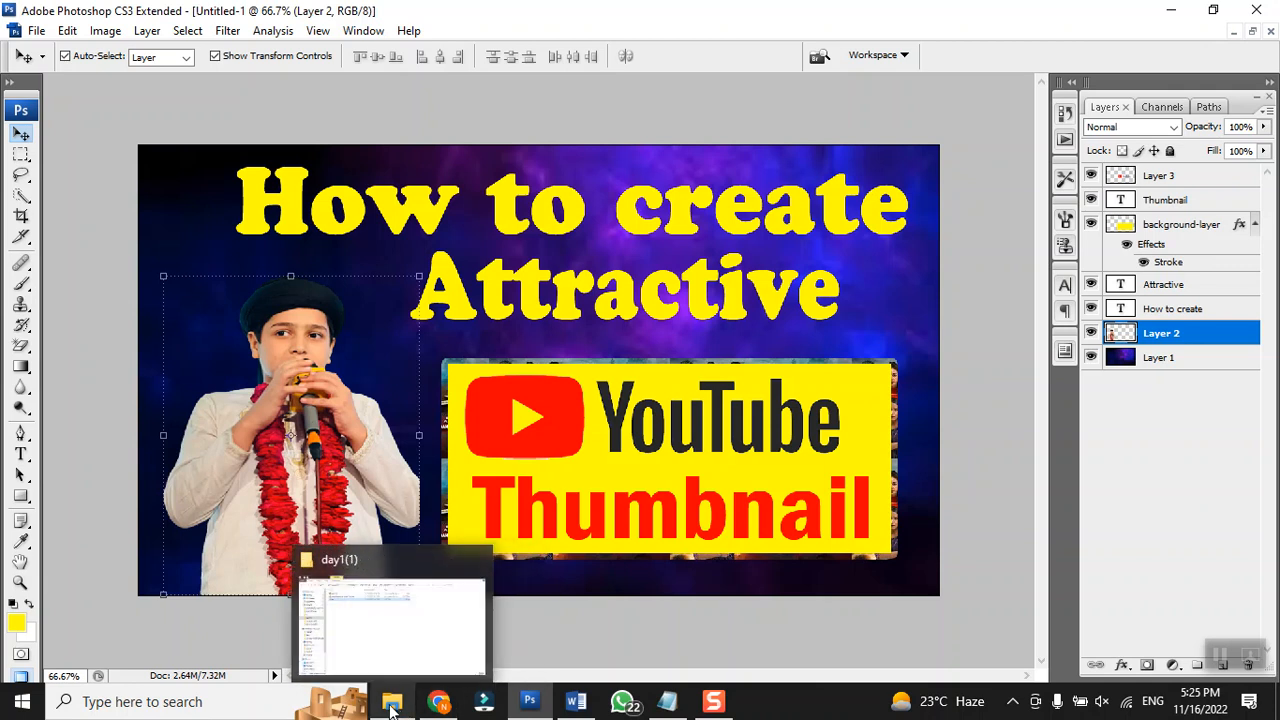
click(391, 705)
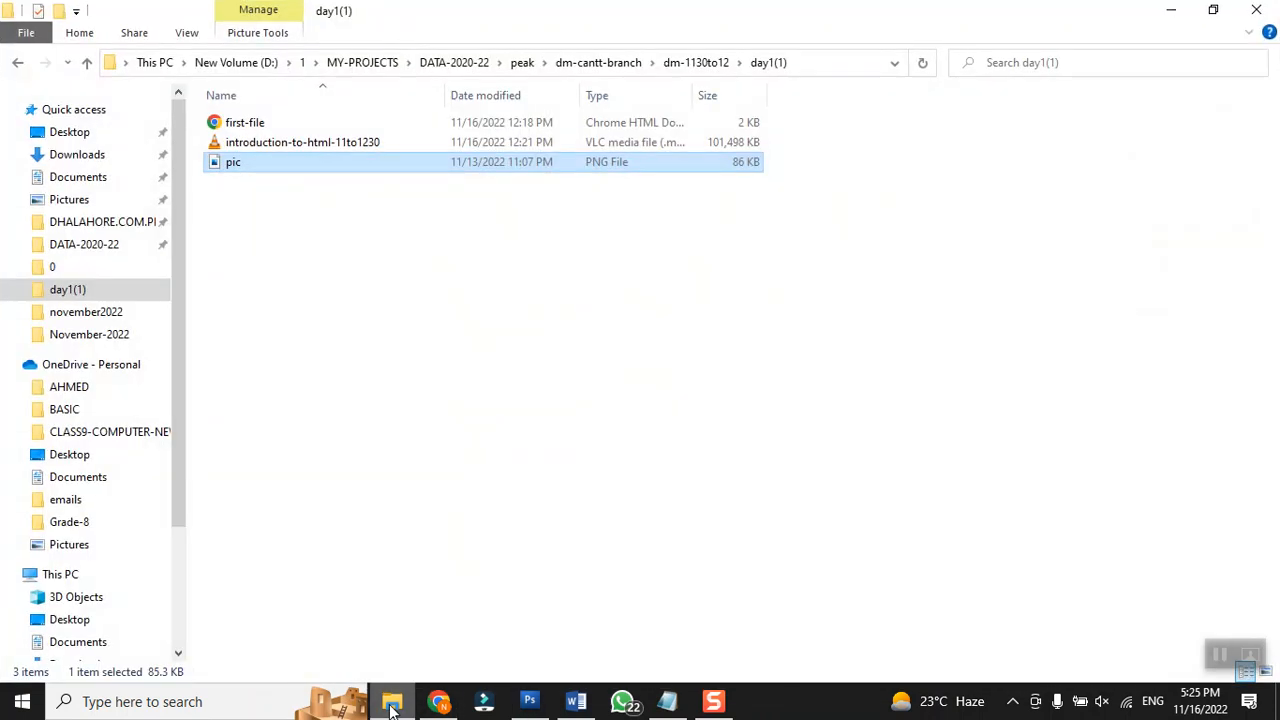
click(439, 701)
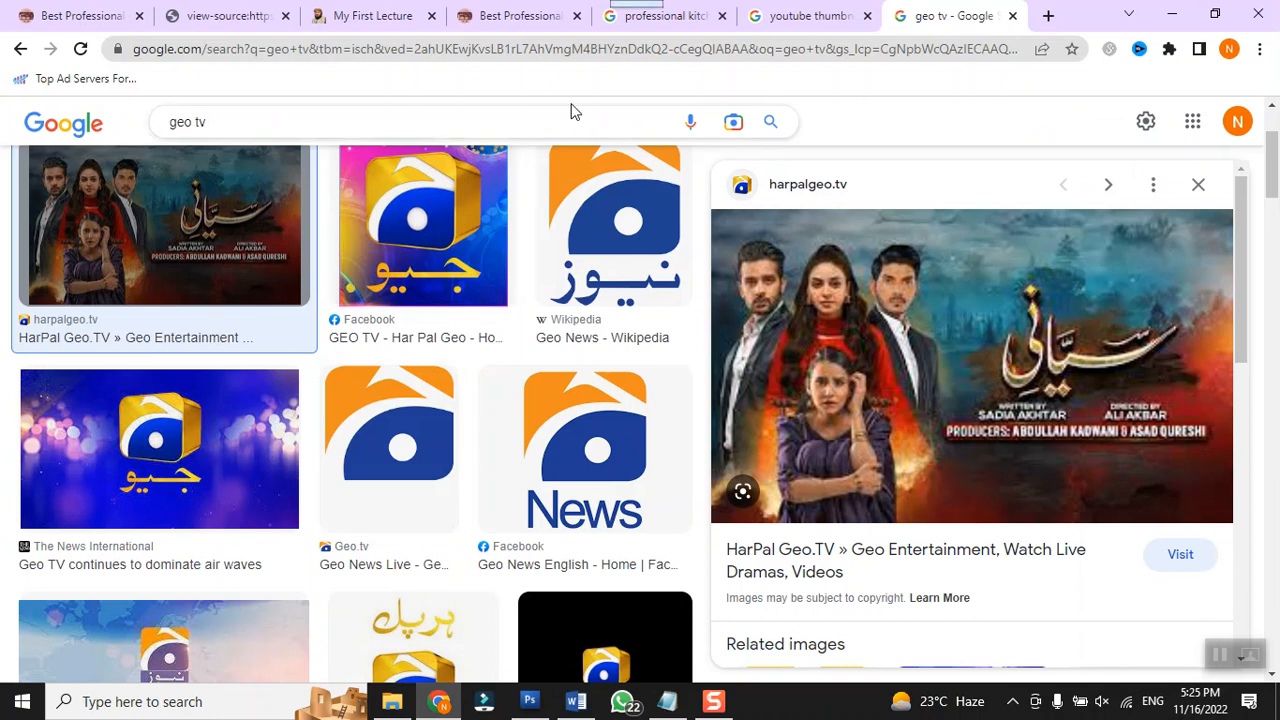
click(490, 52)
text(you)
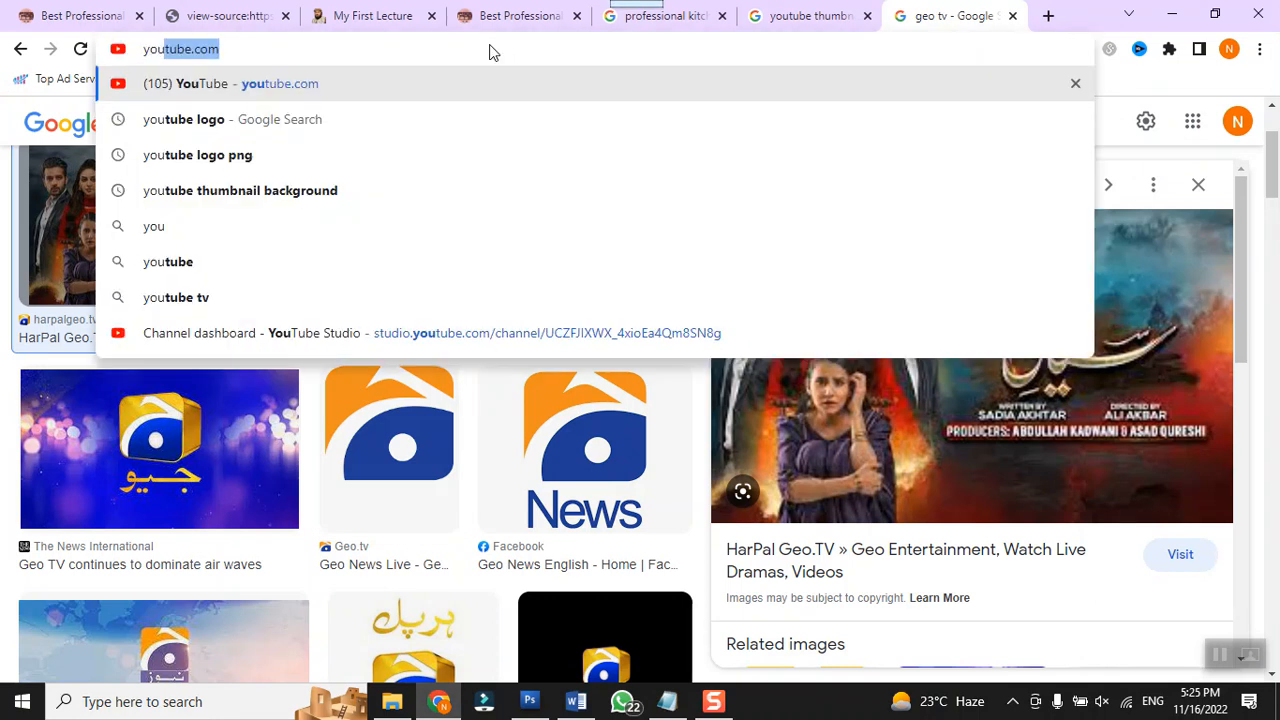
key(Return)
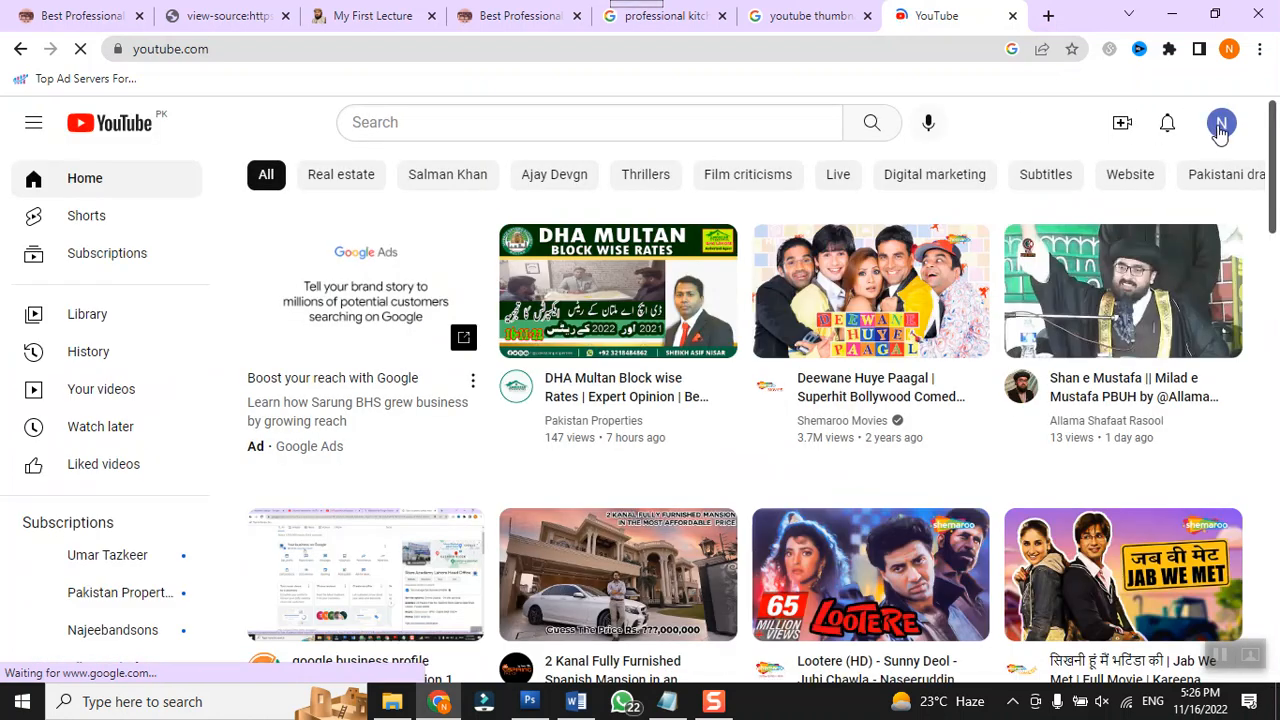
Step: Go to YouTube Studio and start a video upload by opening the file selection
click(1220, 125)
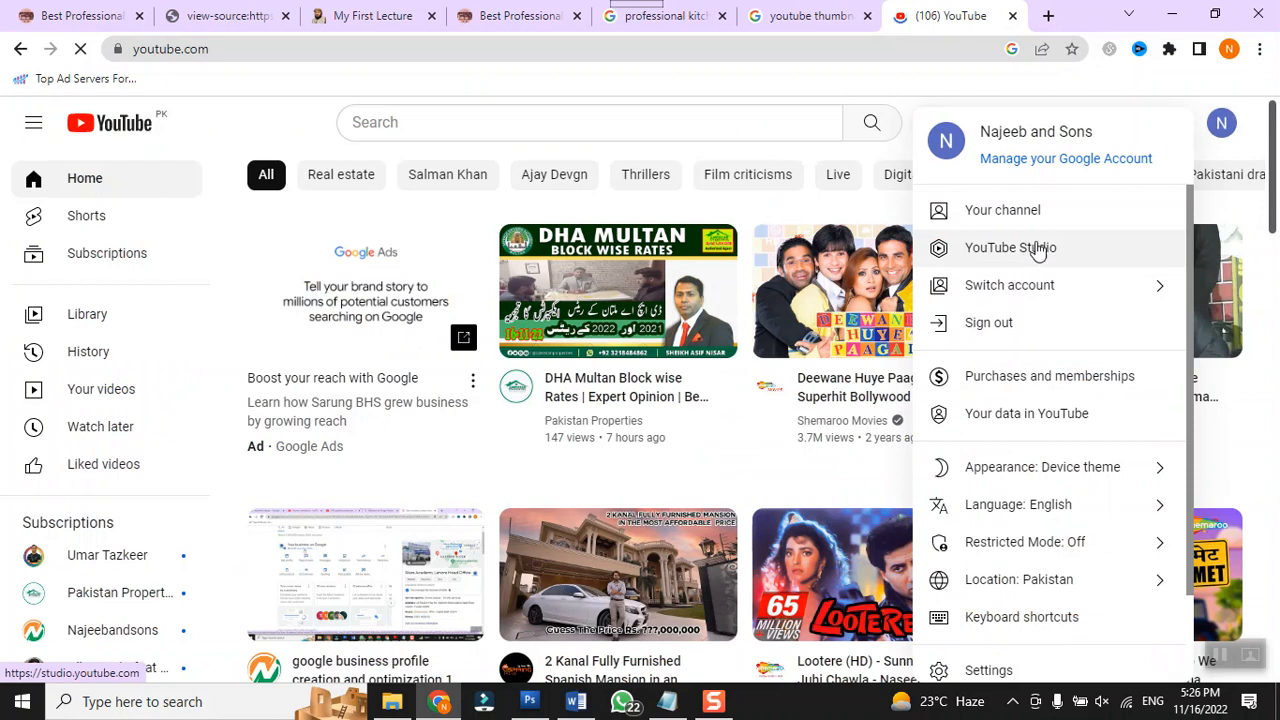
click(1038, 249)
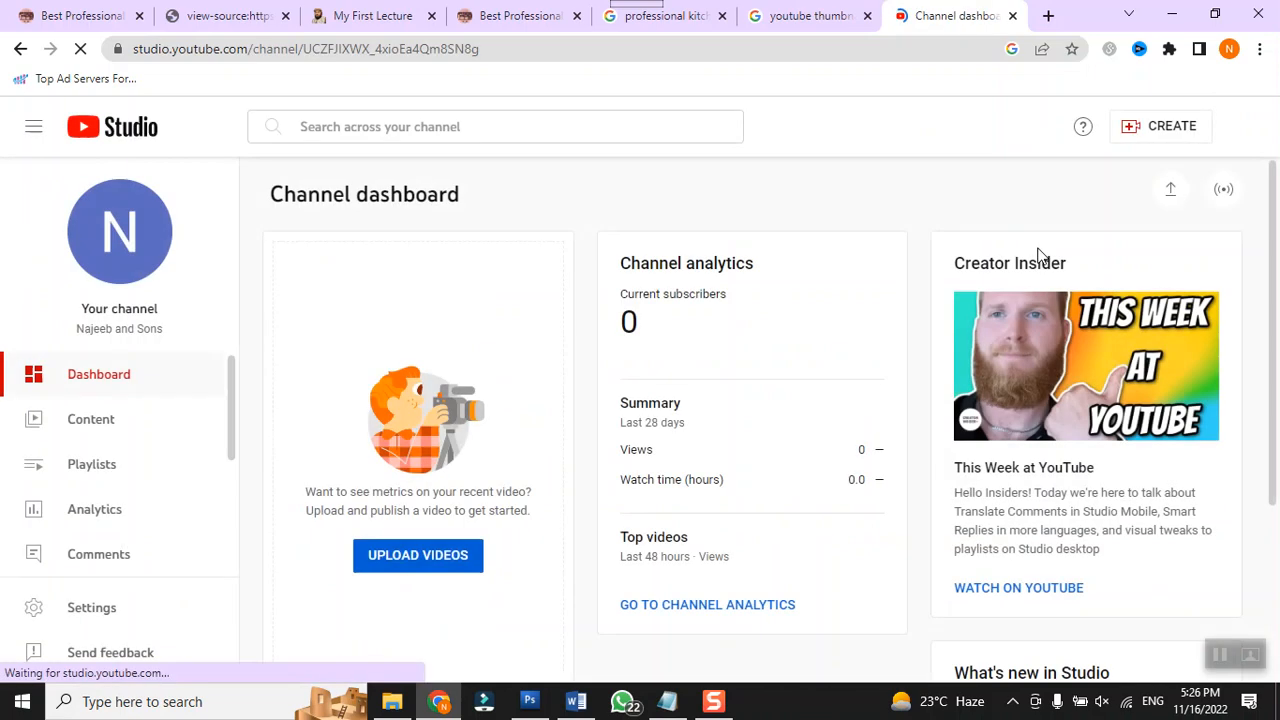
click(411, 567)
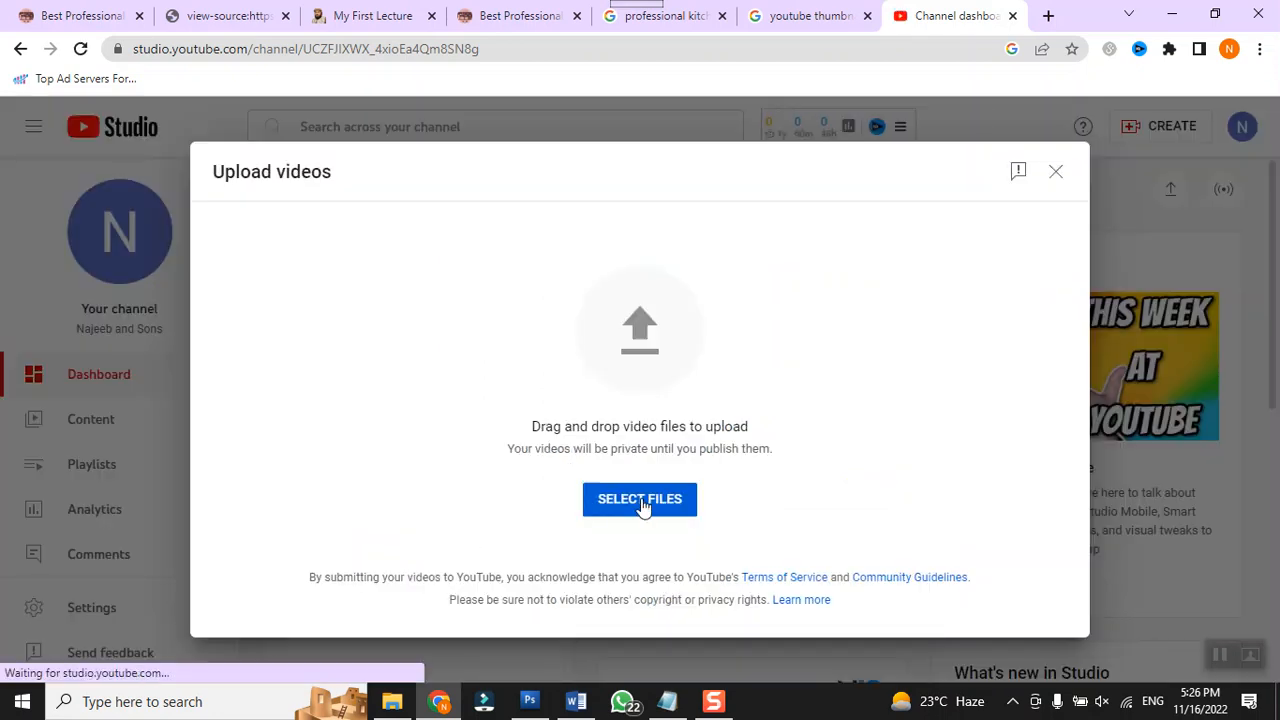
click(641, 498)
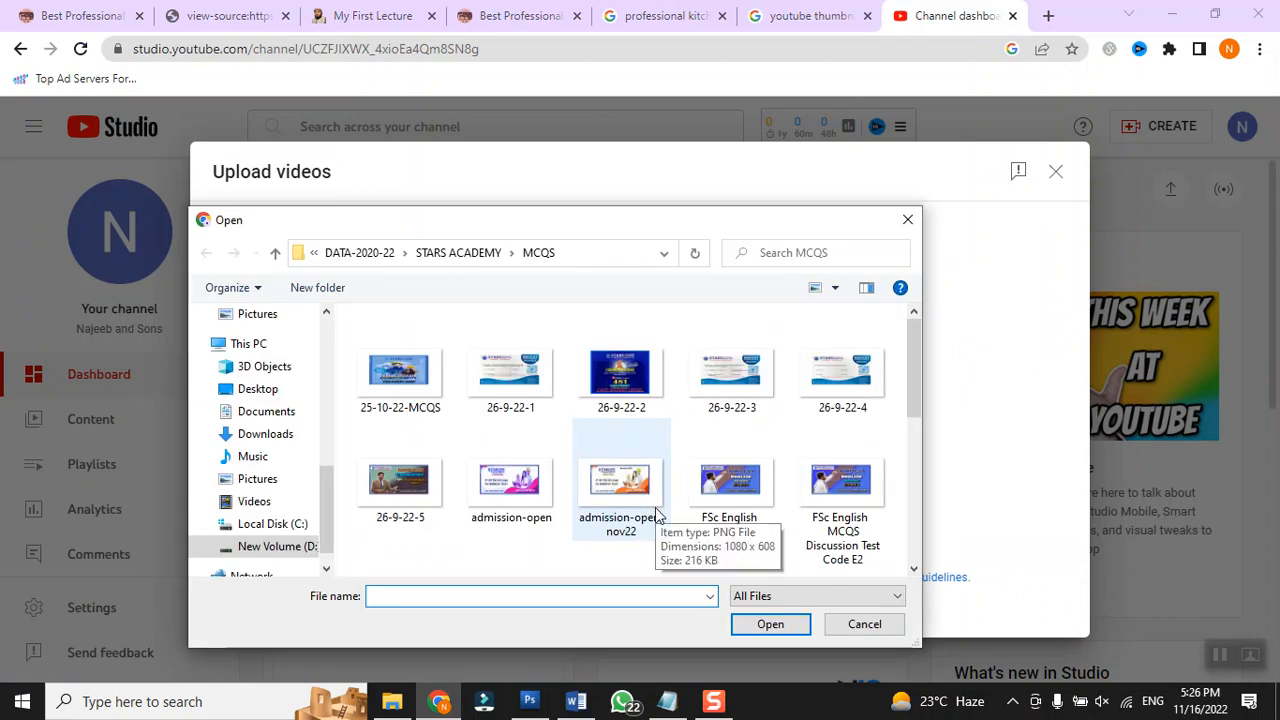
Step: Upload the HOW-TO-USE-ONLINE-STARS-PORTAL video file from the STARS ACADEMY folder
drag(921, 352, 929, 496)
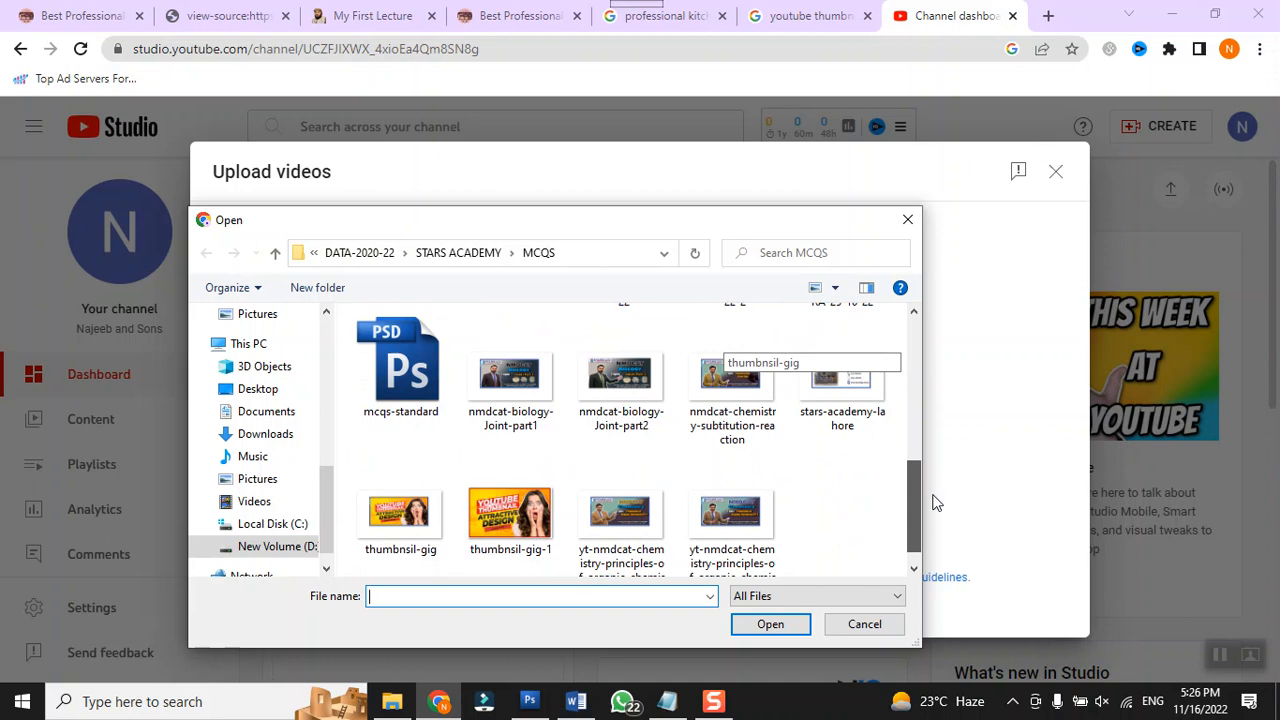
click(471, 252)
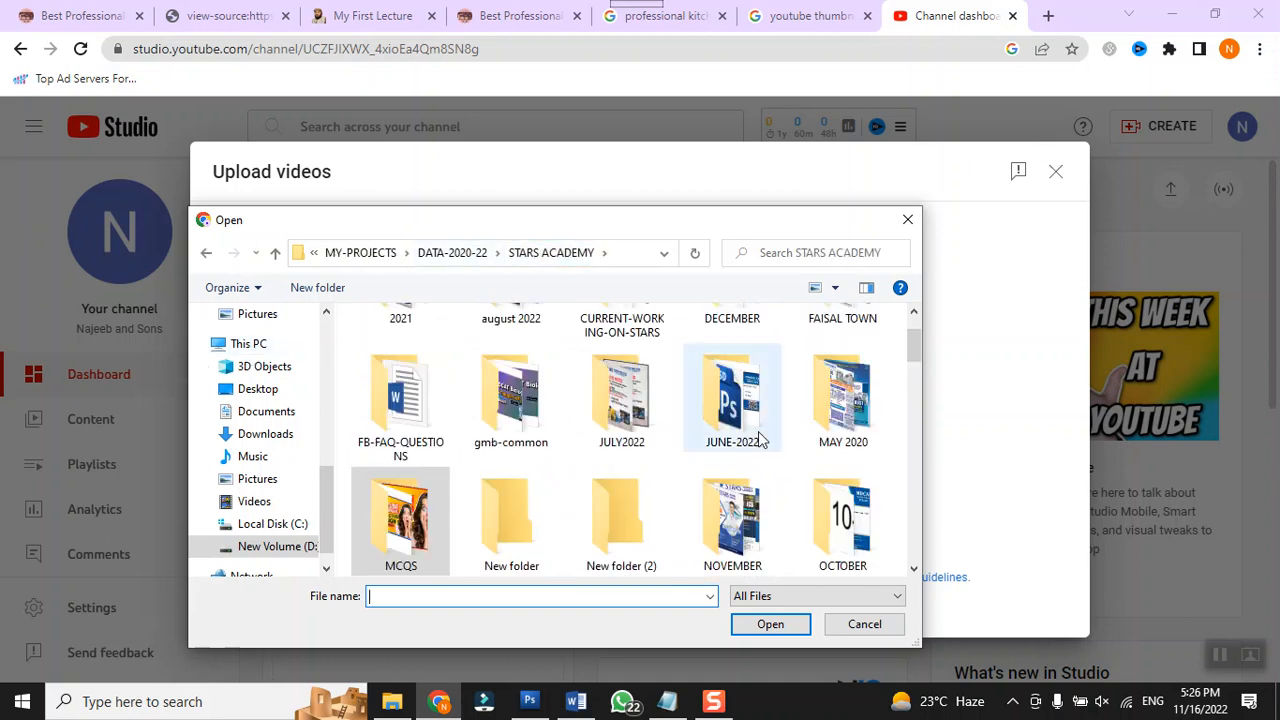
scroll(758, 440, down, 5)
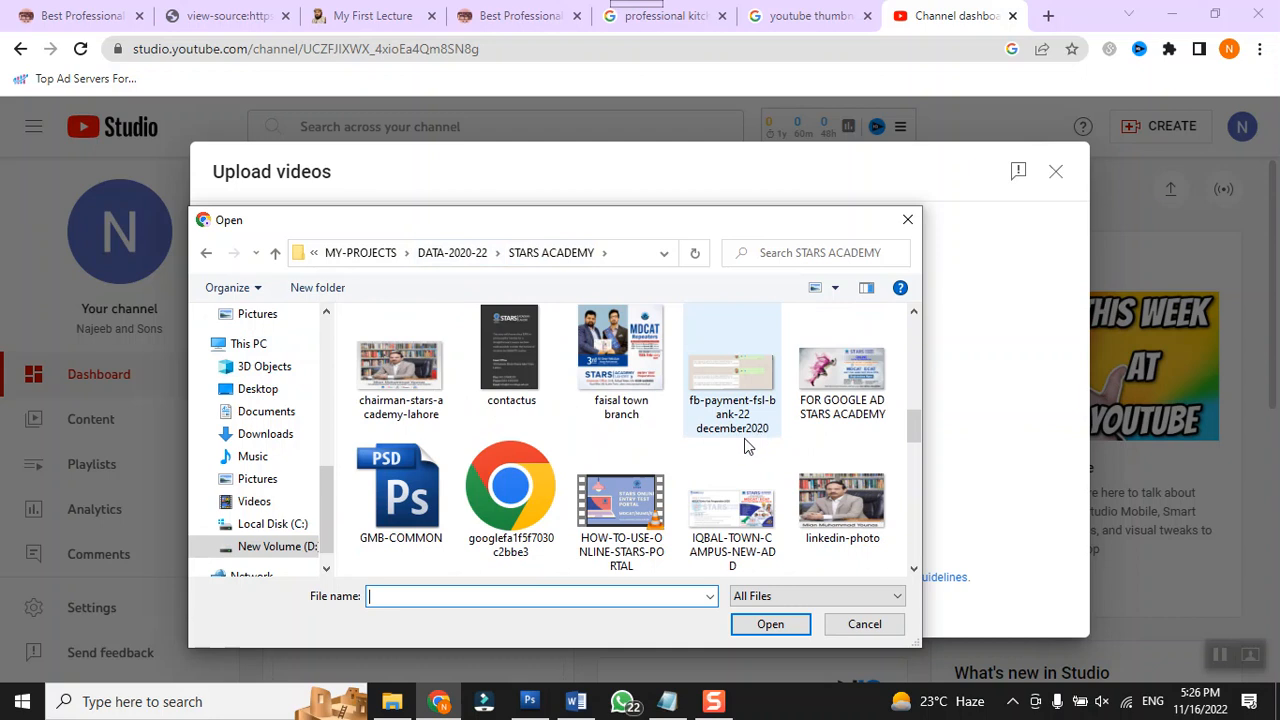
double_click(630, 528)
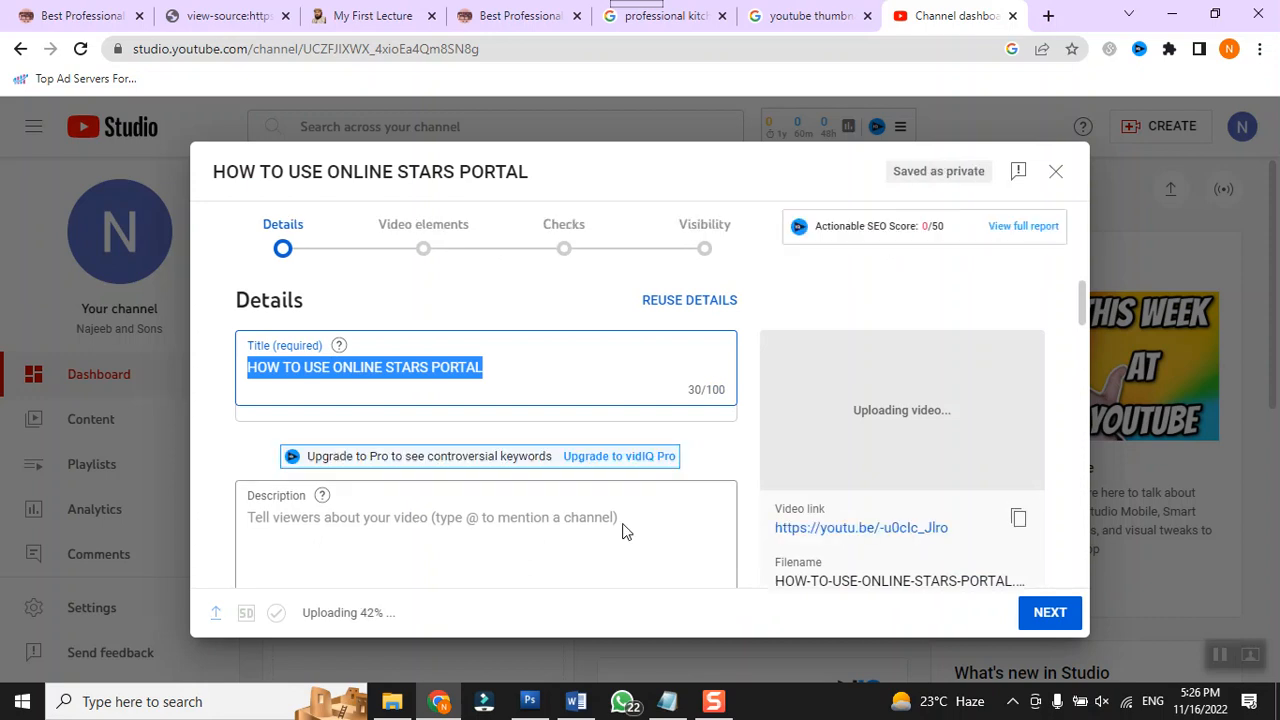
Step: Try to upload a custom thumbnail for the video
scroll(660, 488, down, 3)
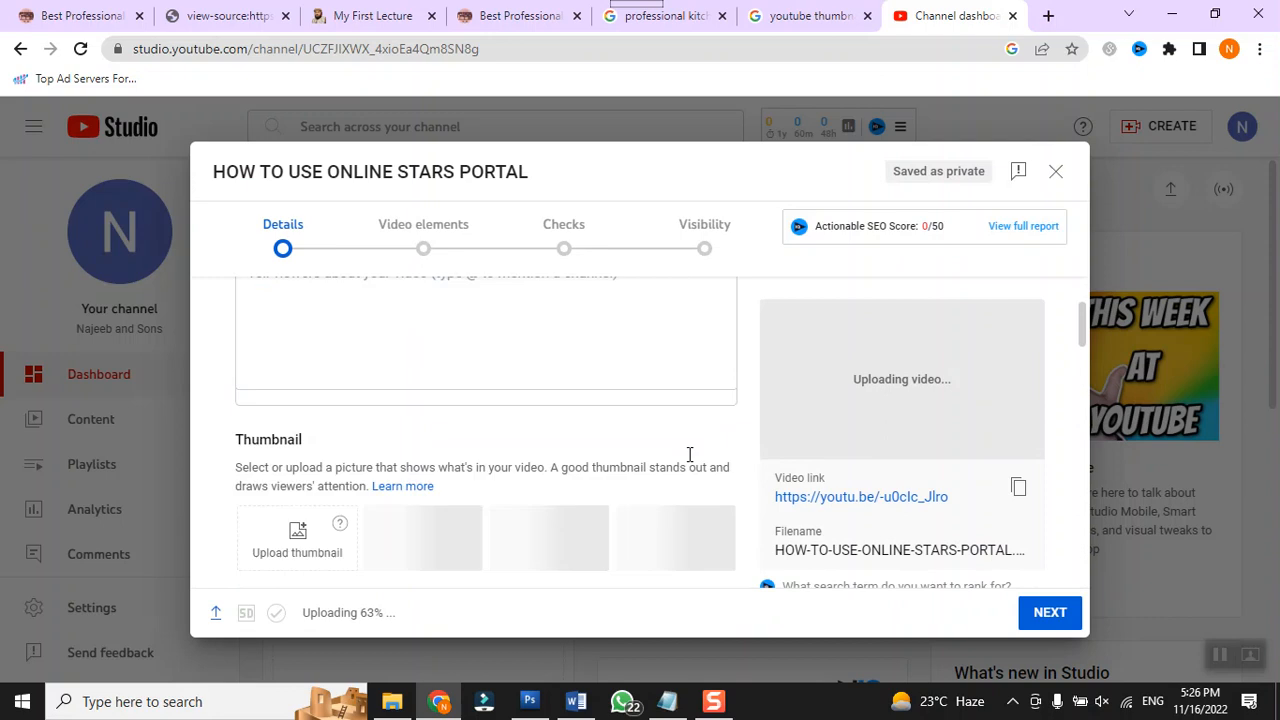
scroll(689, 457, down, 2)
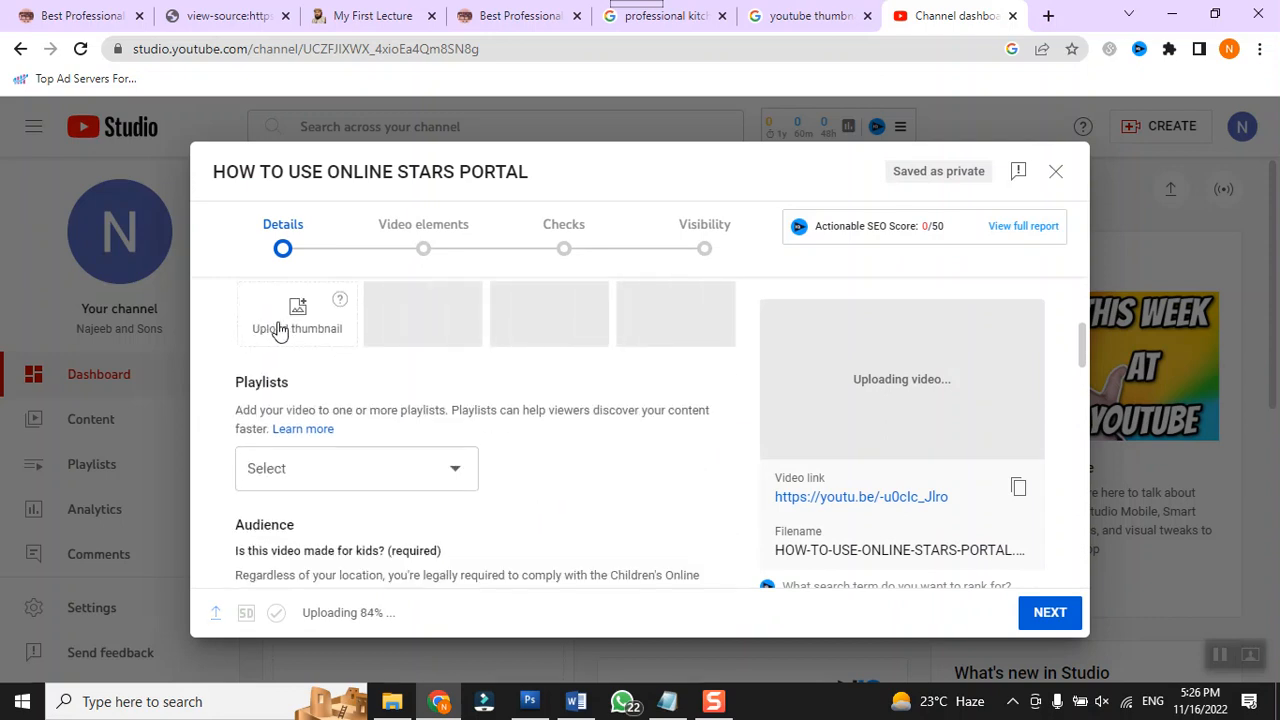
click(280, 330)
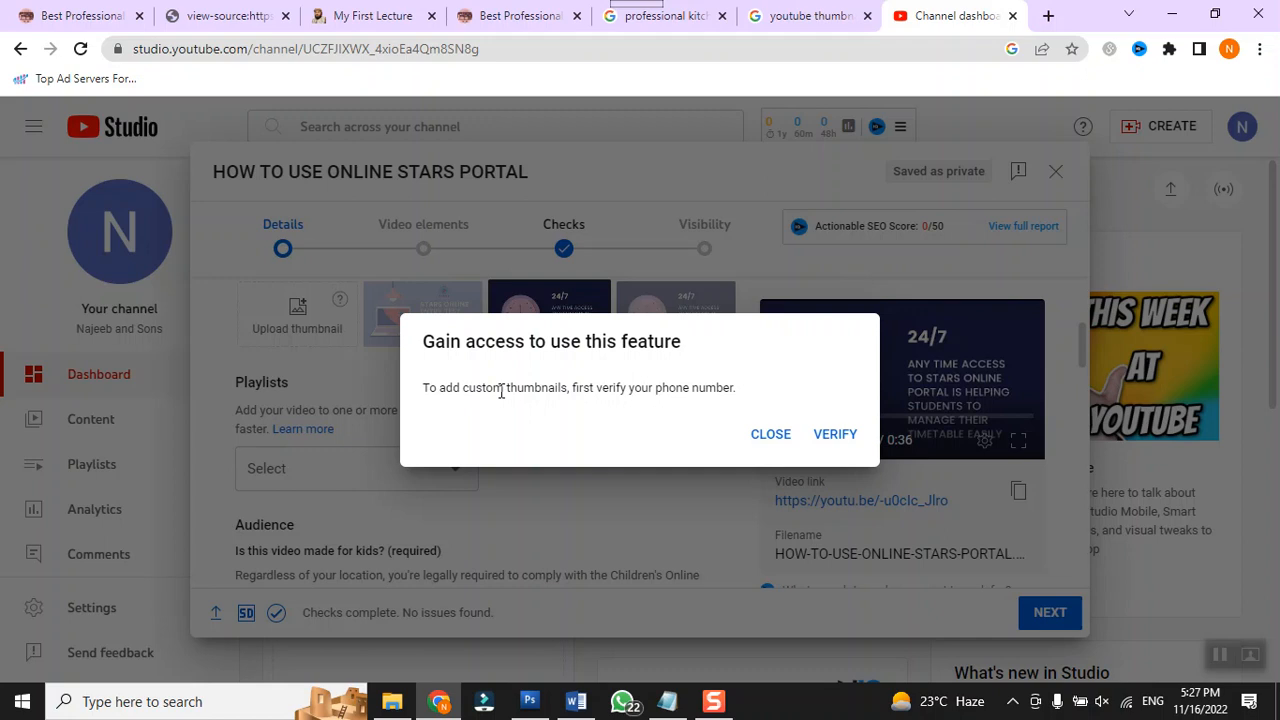
click(776, 441)
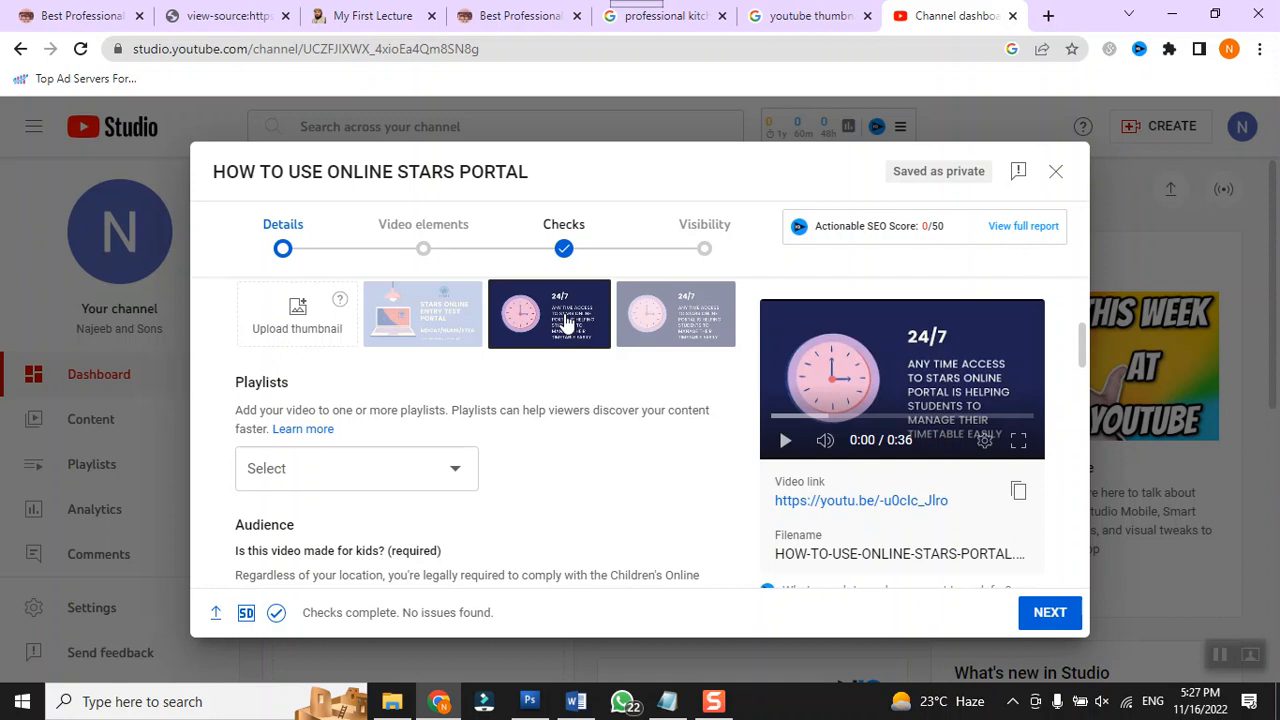
Step: Mark the video as not made for kids, and close the upload dialog to keep the video as a draft
click(1050, 613)
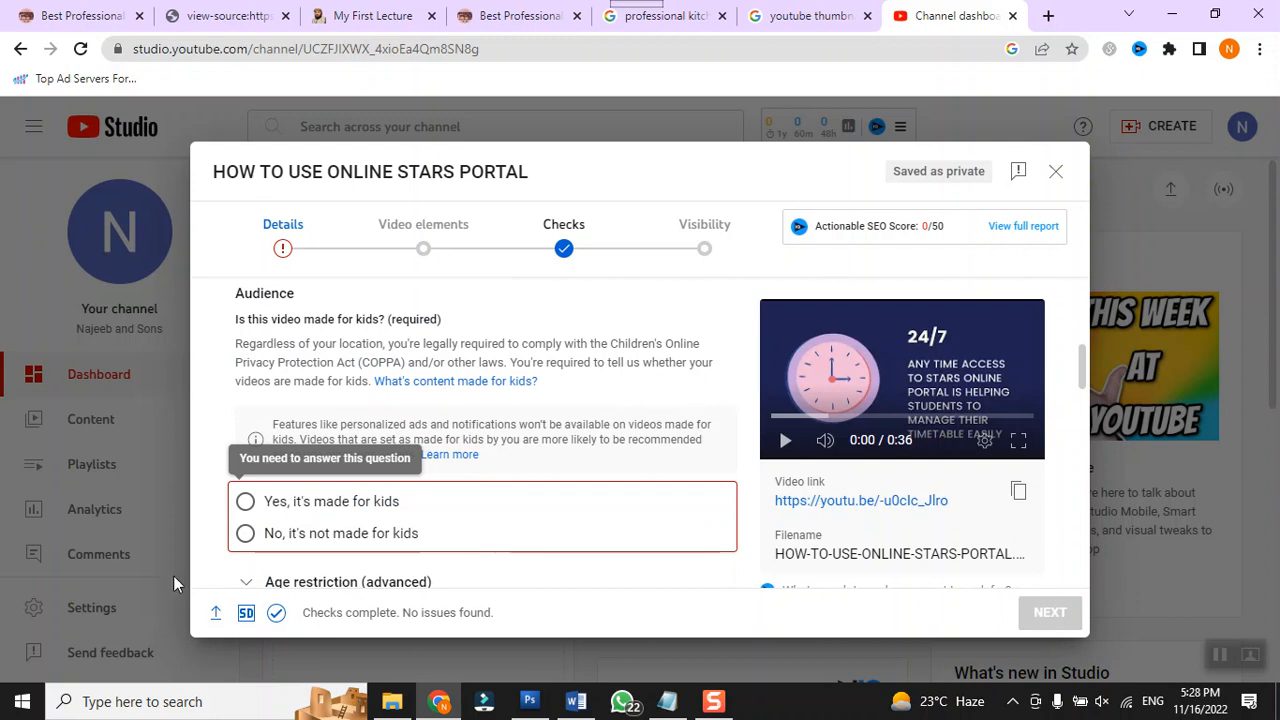
click(268, 537)
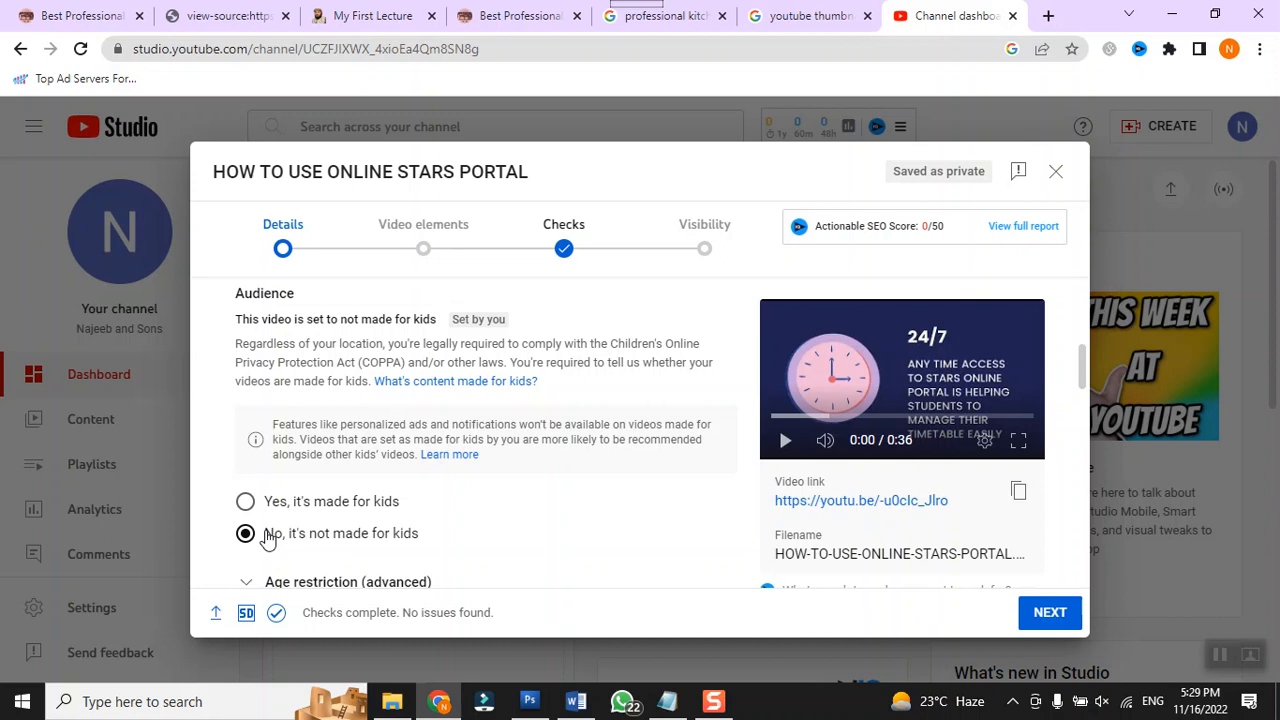
scroll(443, 543, down, 10)
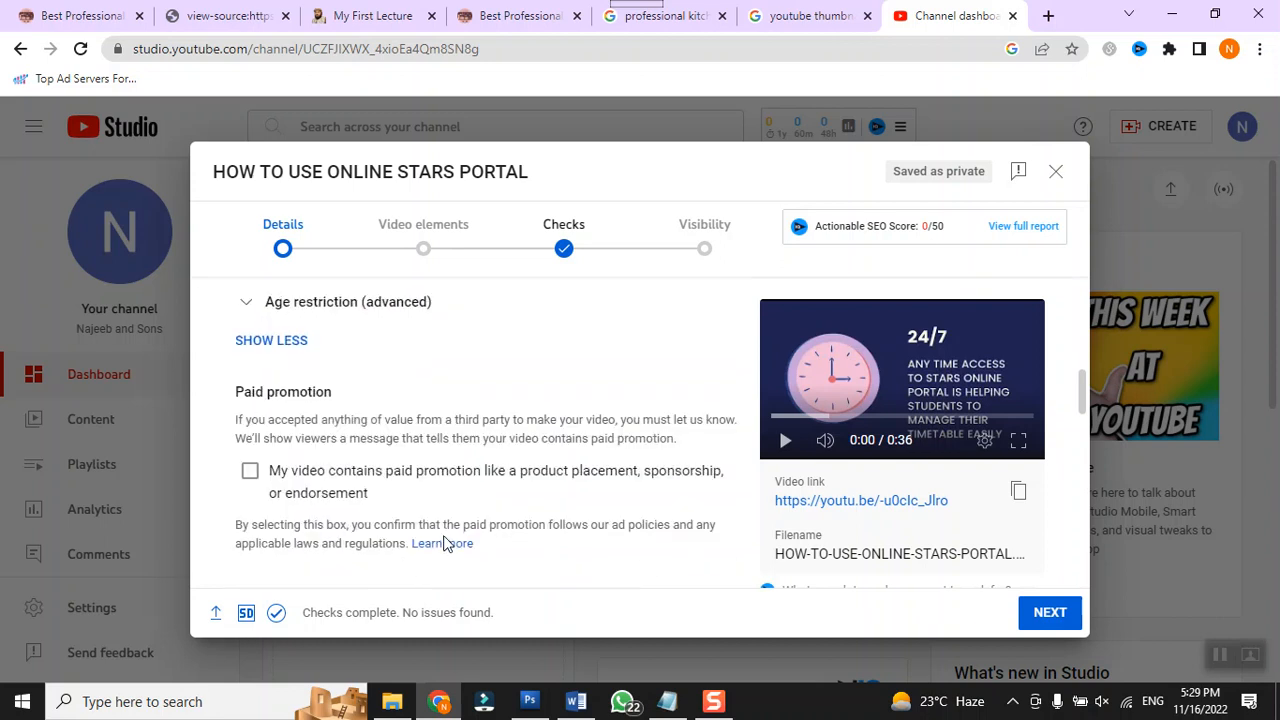
scroll(445, 543, down, 5)
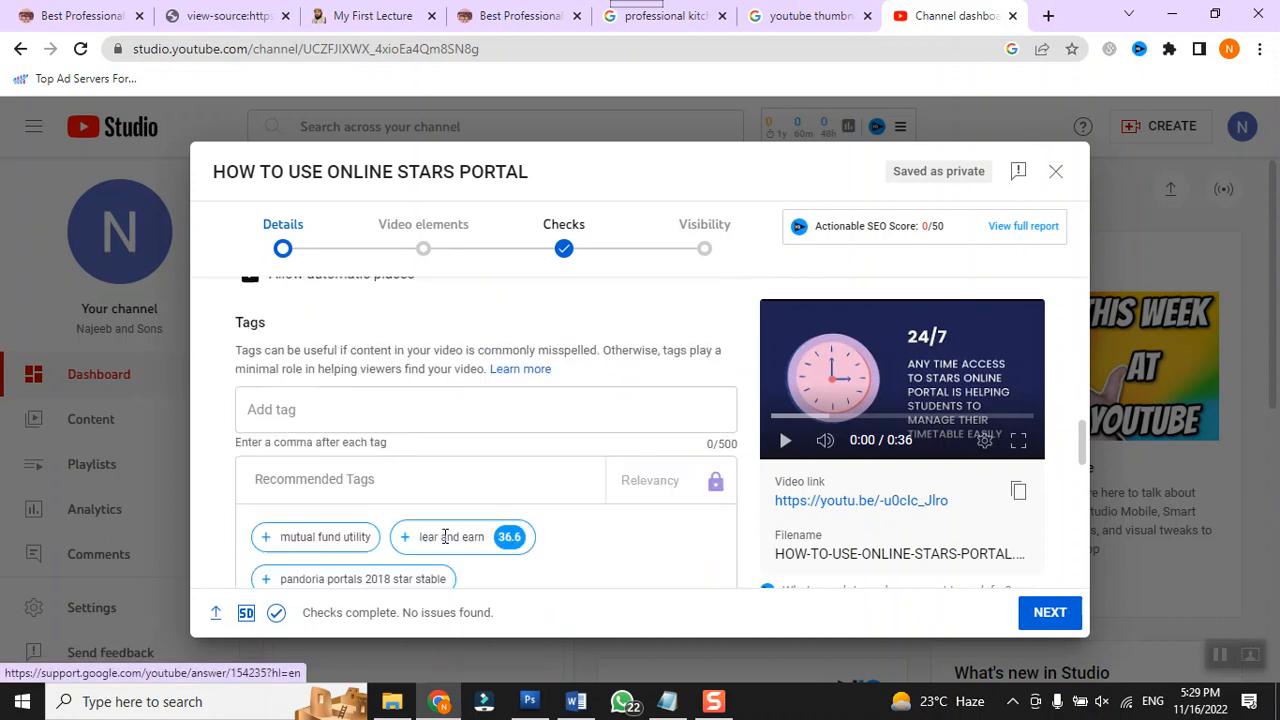
scroll(443, 543, up, 2)
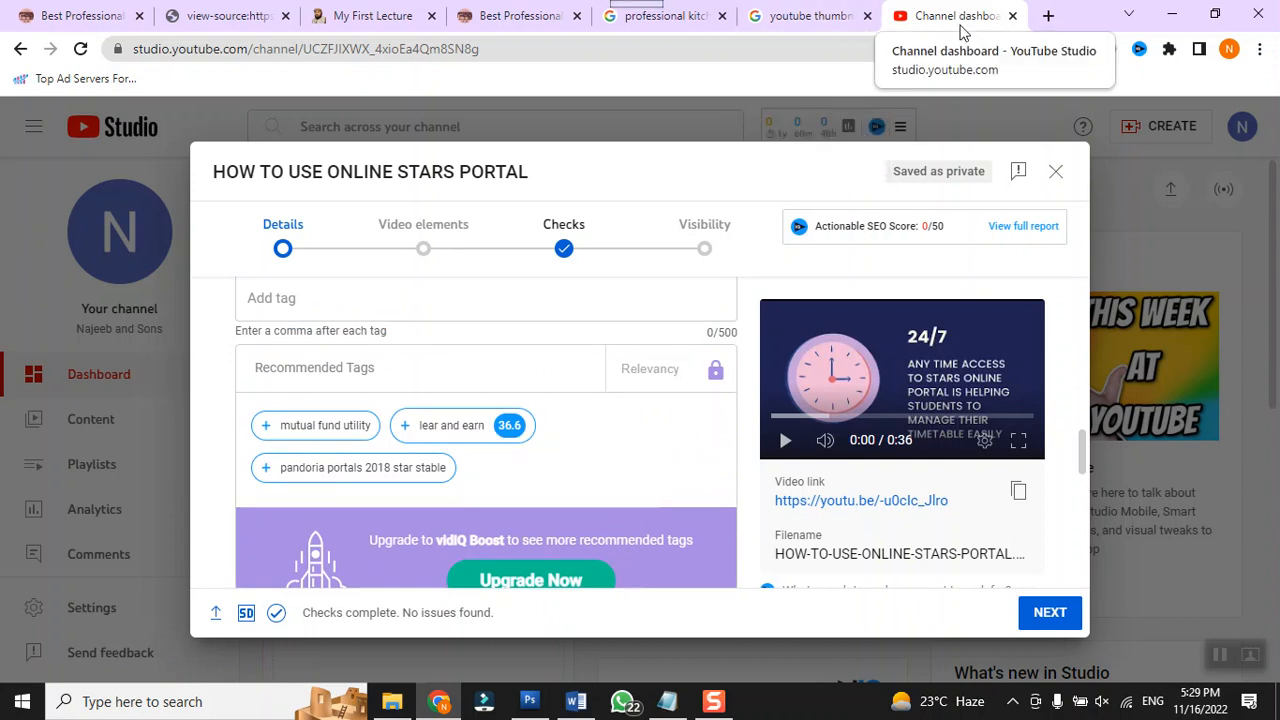
scroll(565, 455, down, 4)
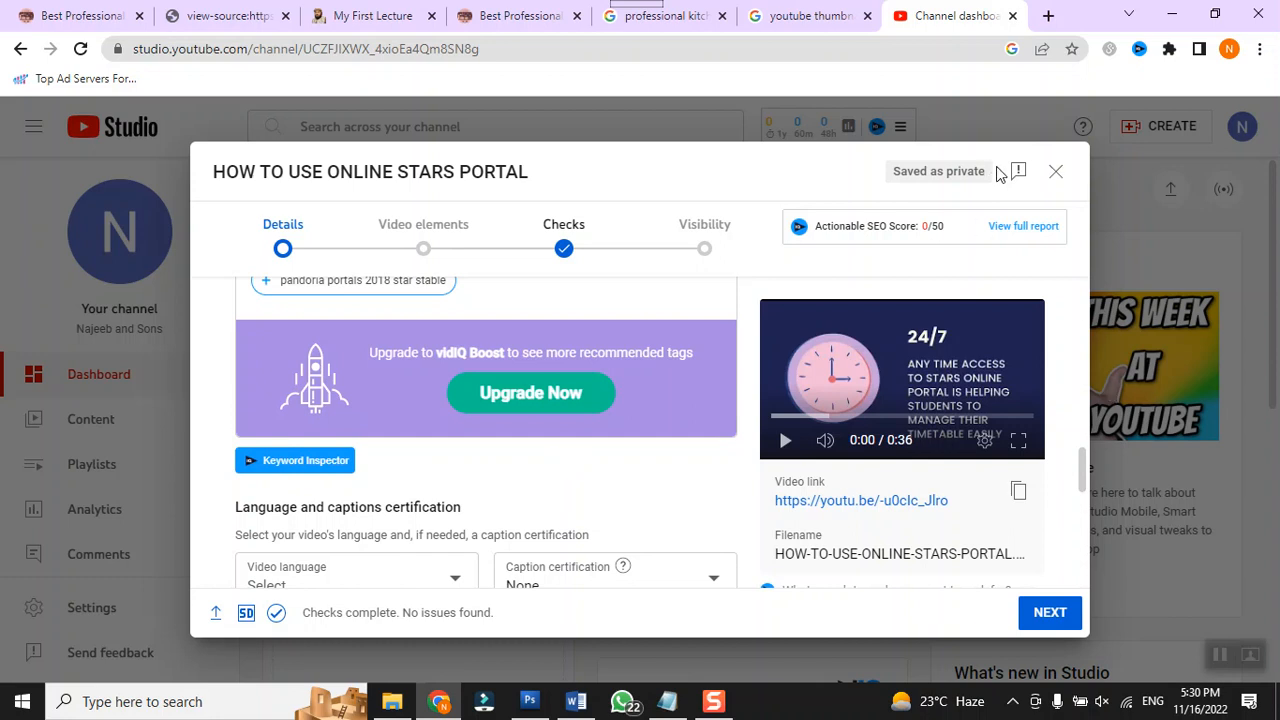
click(1055, 172)
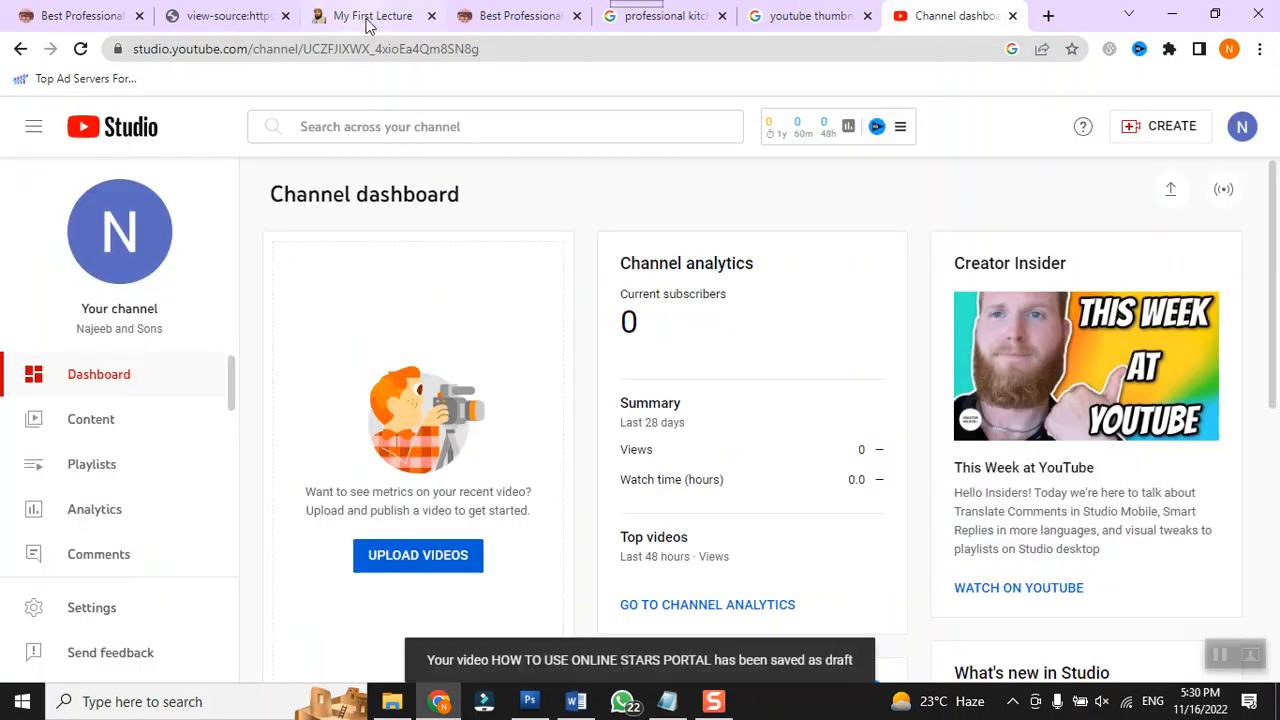
Step: Return to the YouTube home page at youtube.com in the current tab
click(365, 50)
text(youtube)
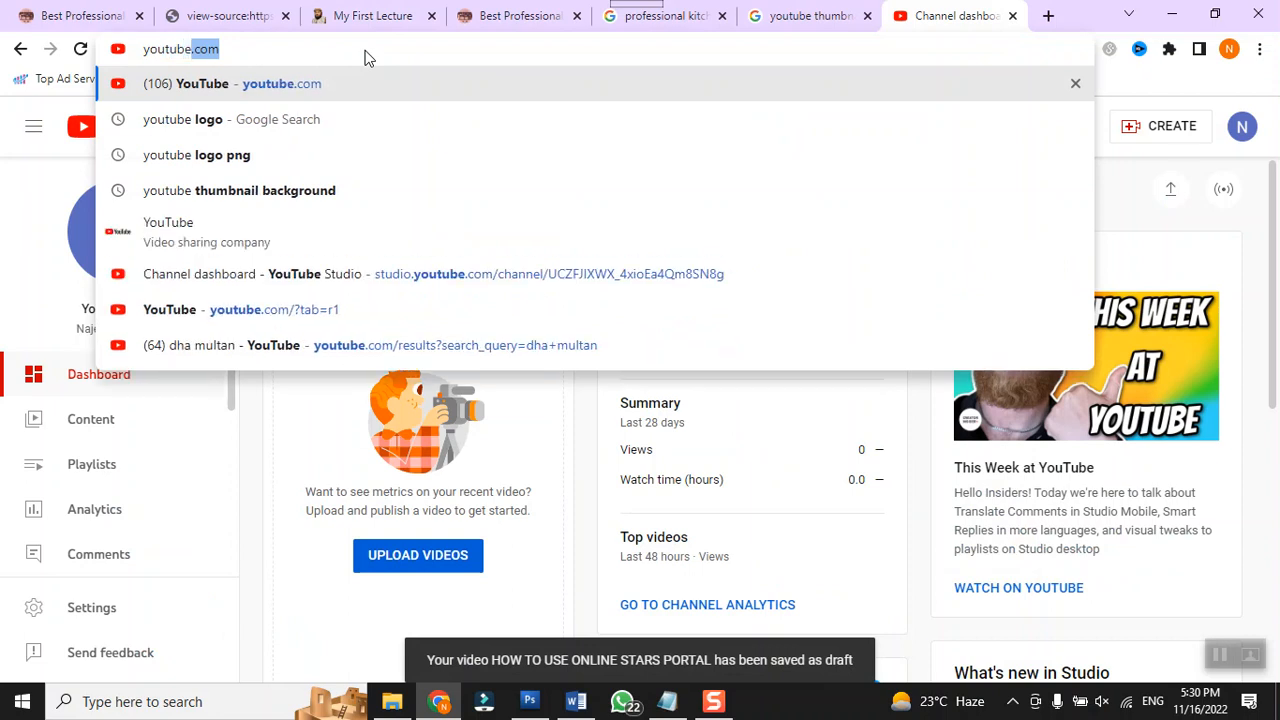
key(Return)
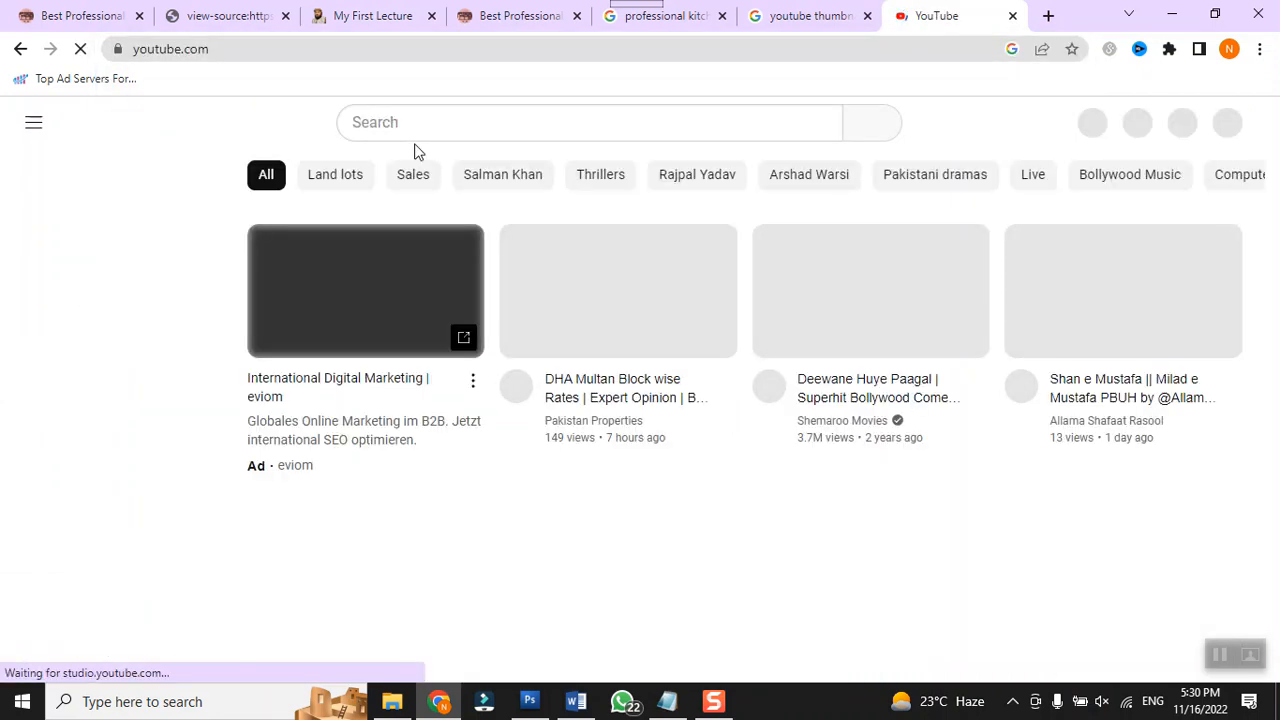
Step: Search YouTube for "free online earning"
click(420, 124)
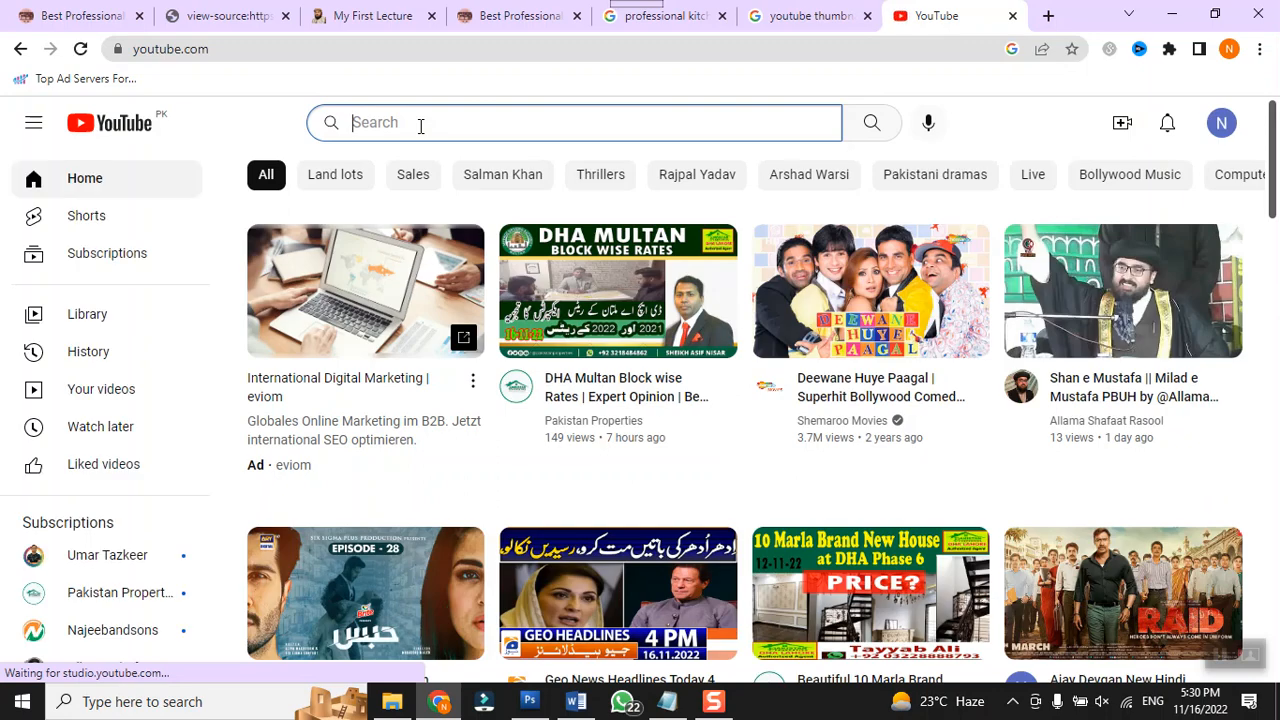
text(fre)
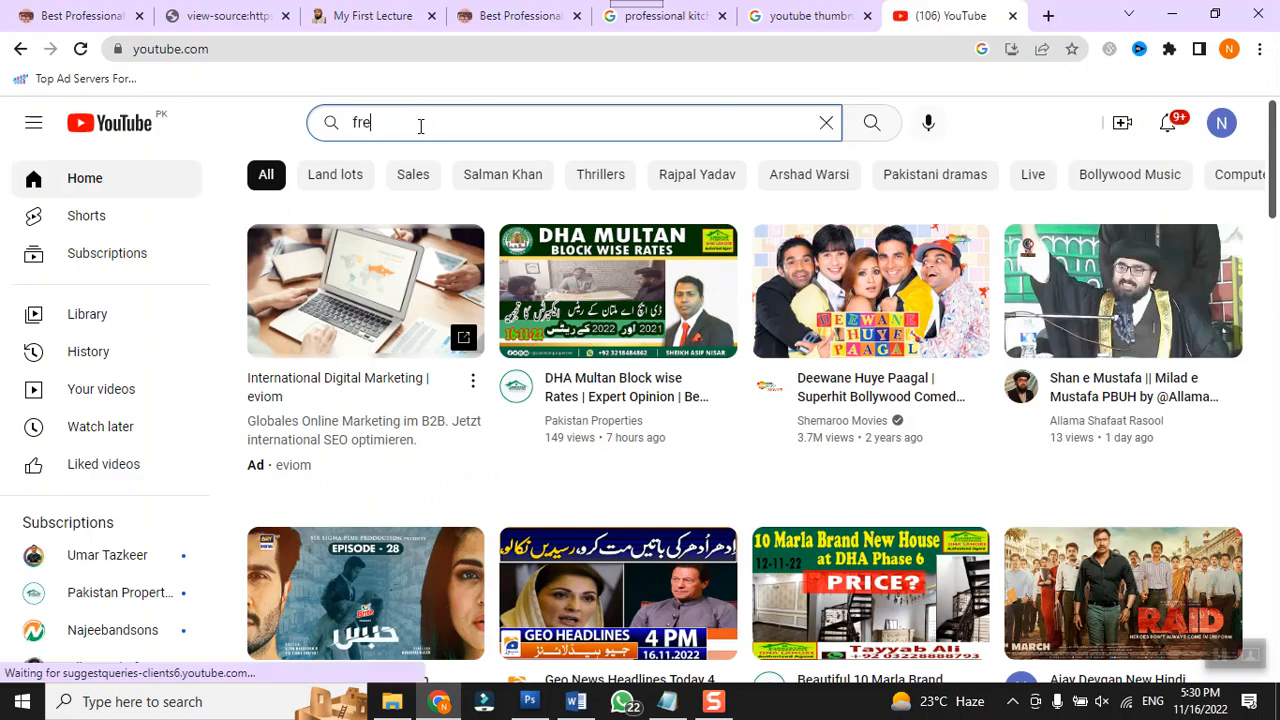
text(e online e)
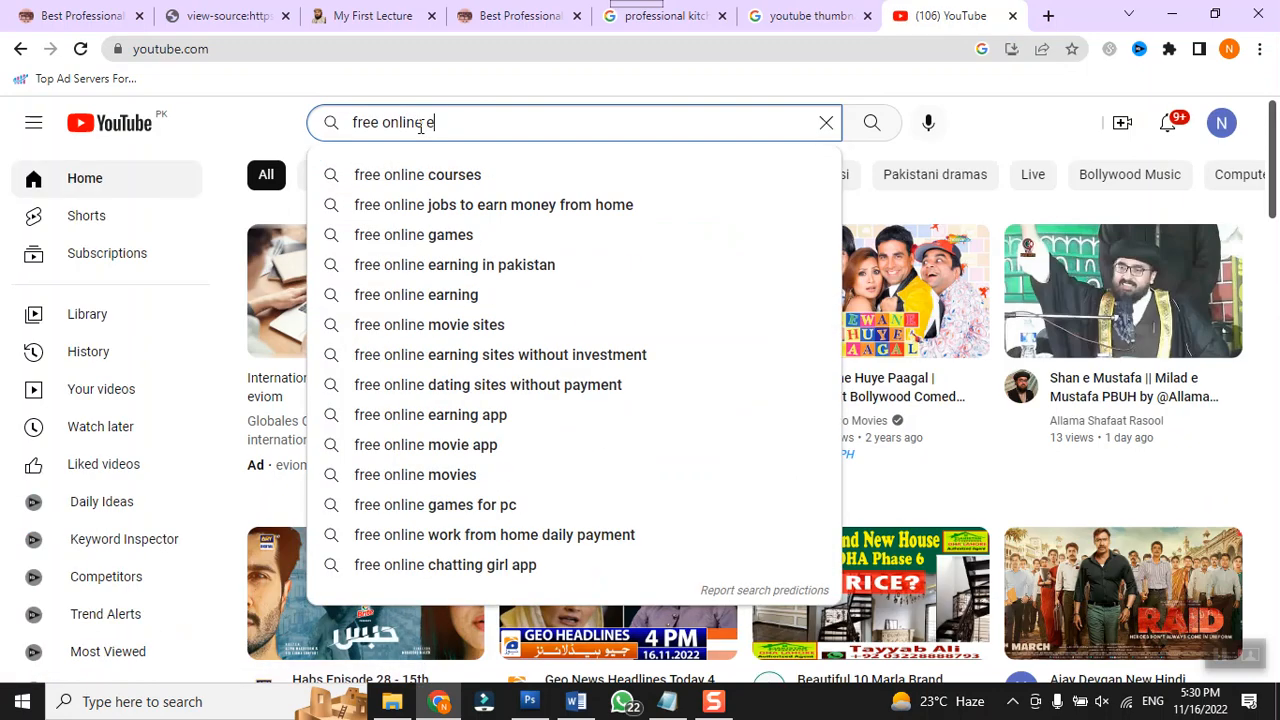
text(arning)
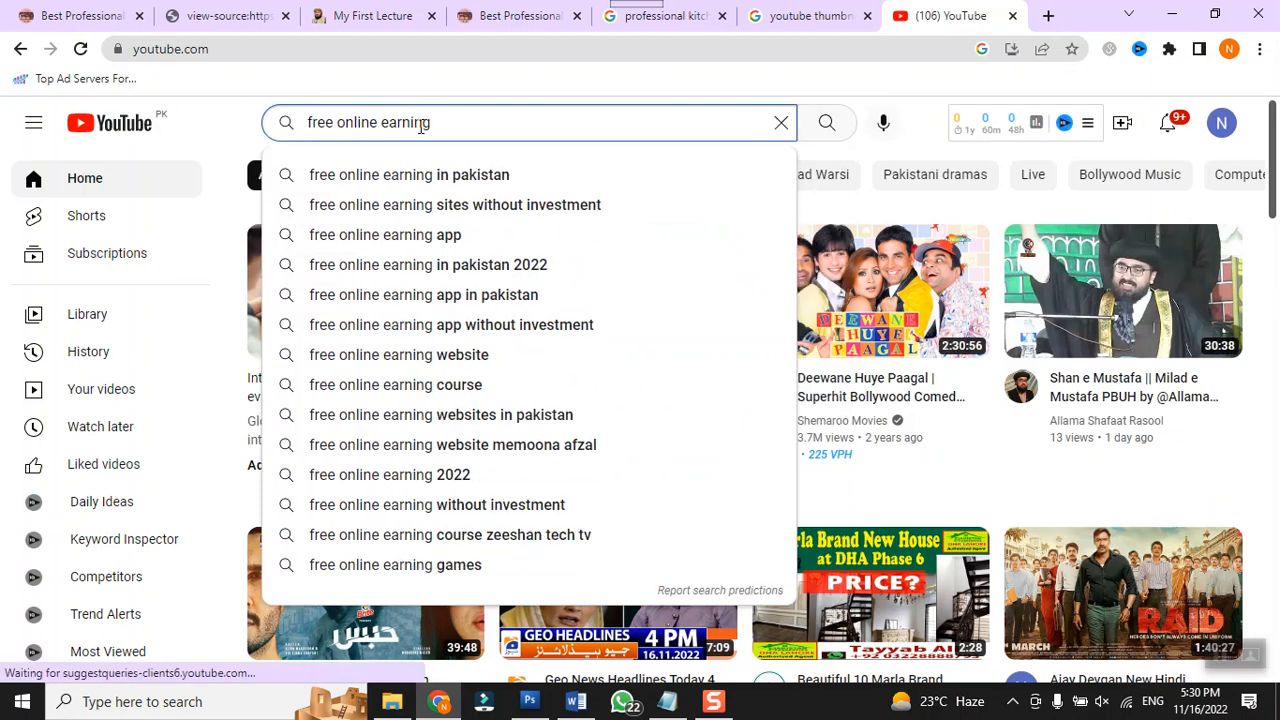
key(Return)
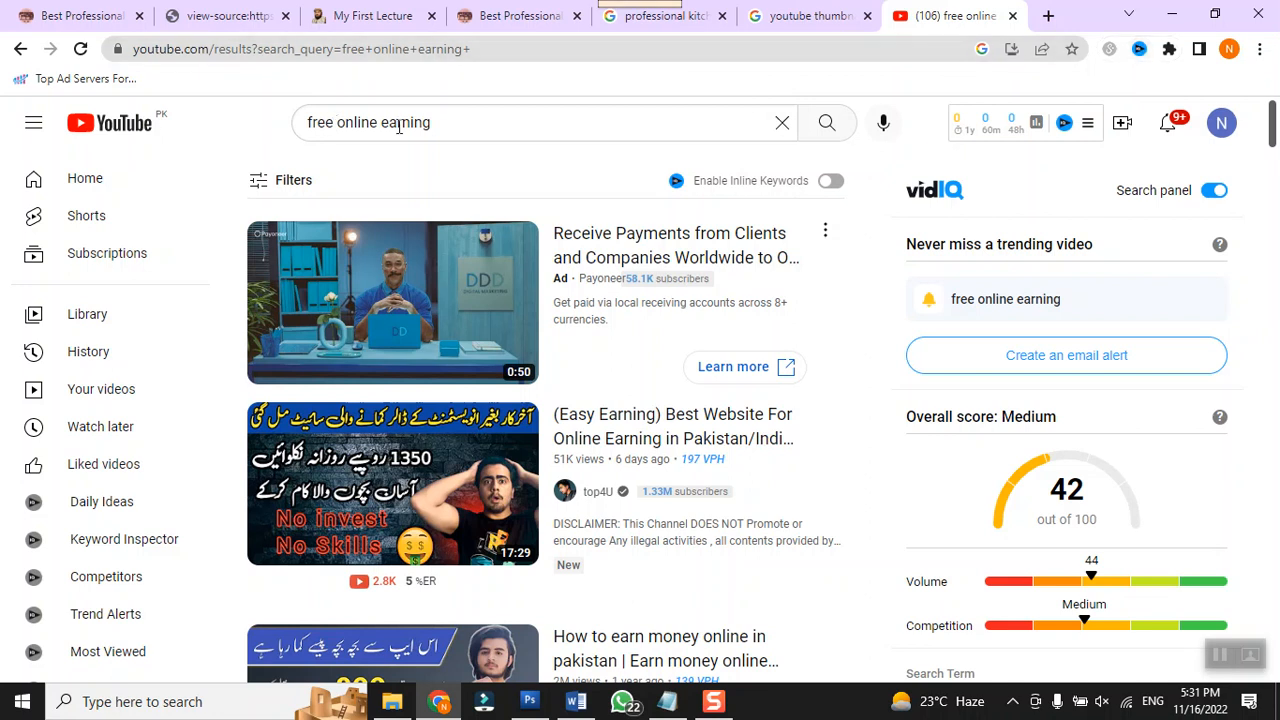
Step: Replace the YouTube search with "create youtube thumbnail in 5 minutes" and run it
click(455, 121)
drag(455, 121, 202, 129)
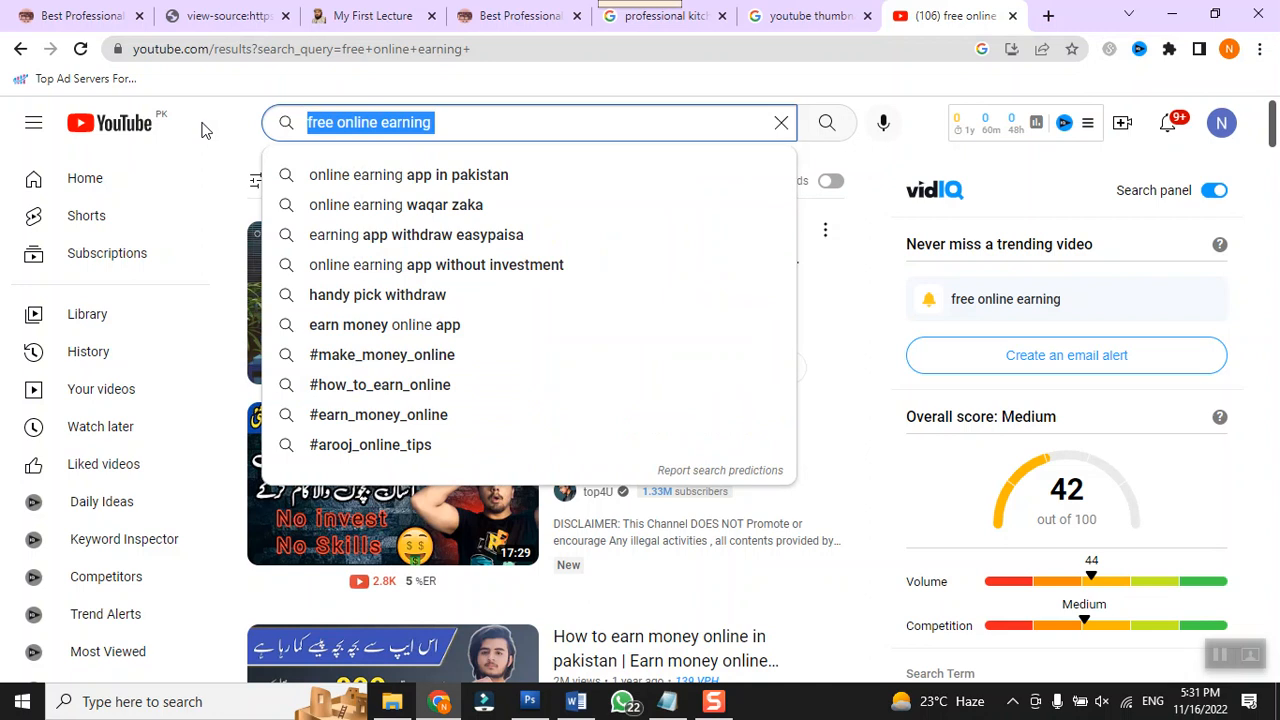
text(crea)
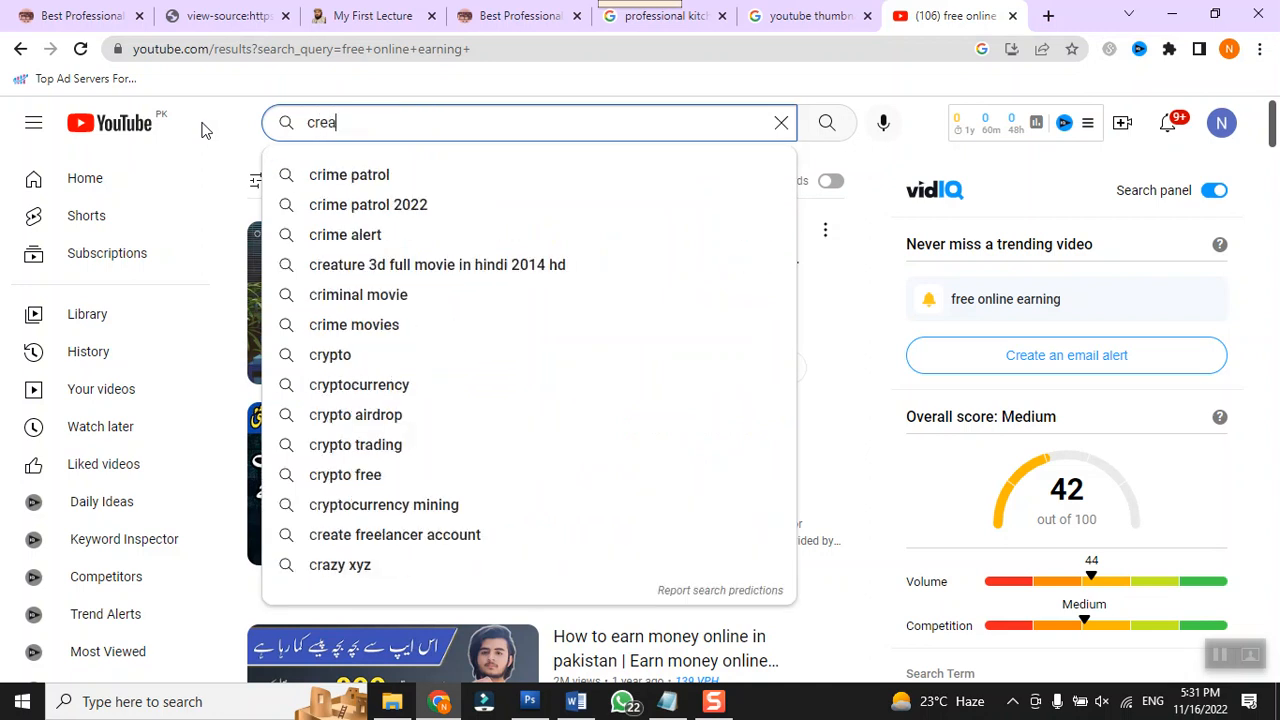
text(te youtube )
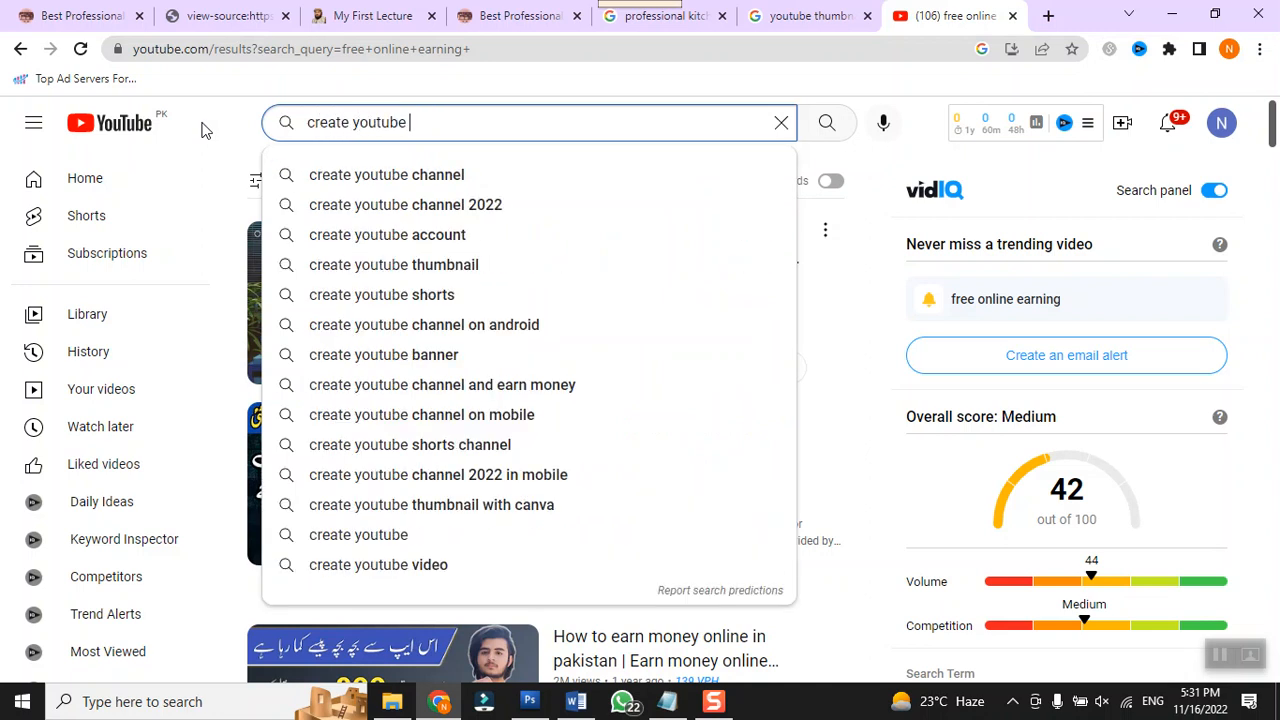
text(thumbnail)
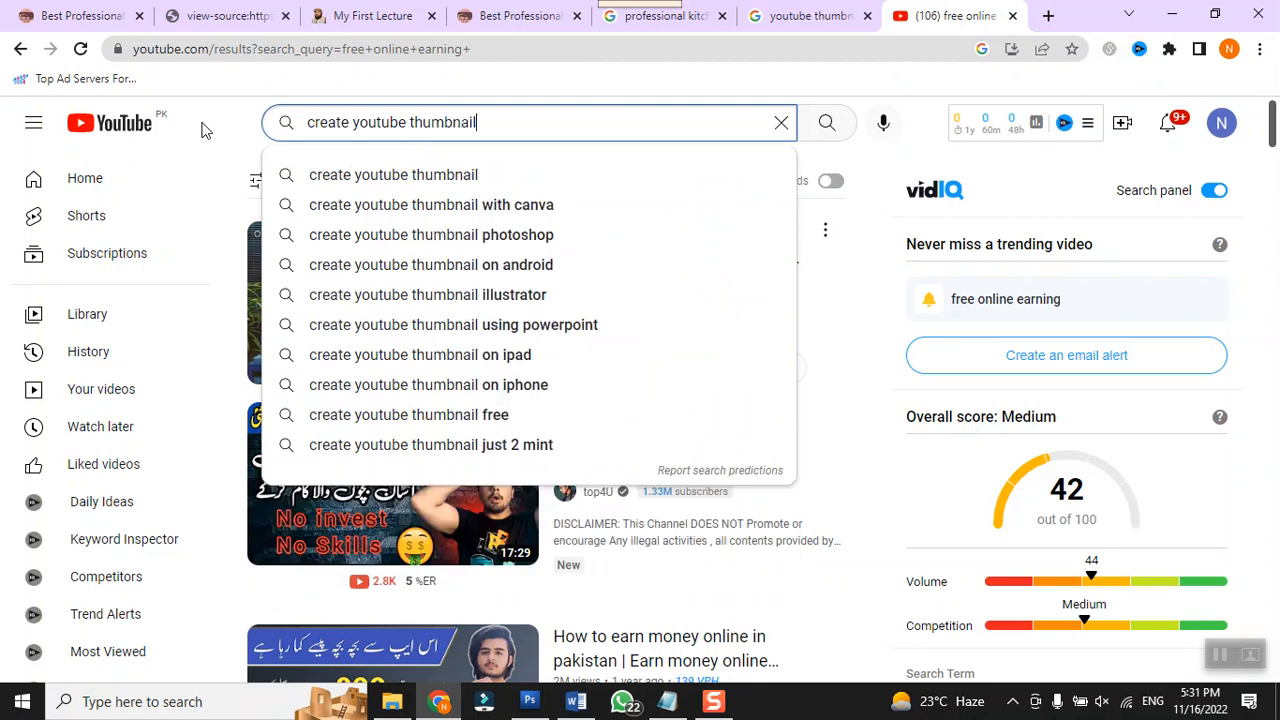
text( in 5 minutes)
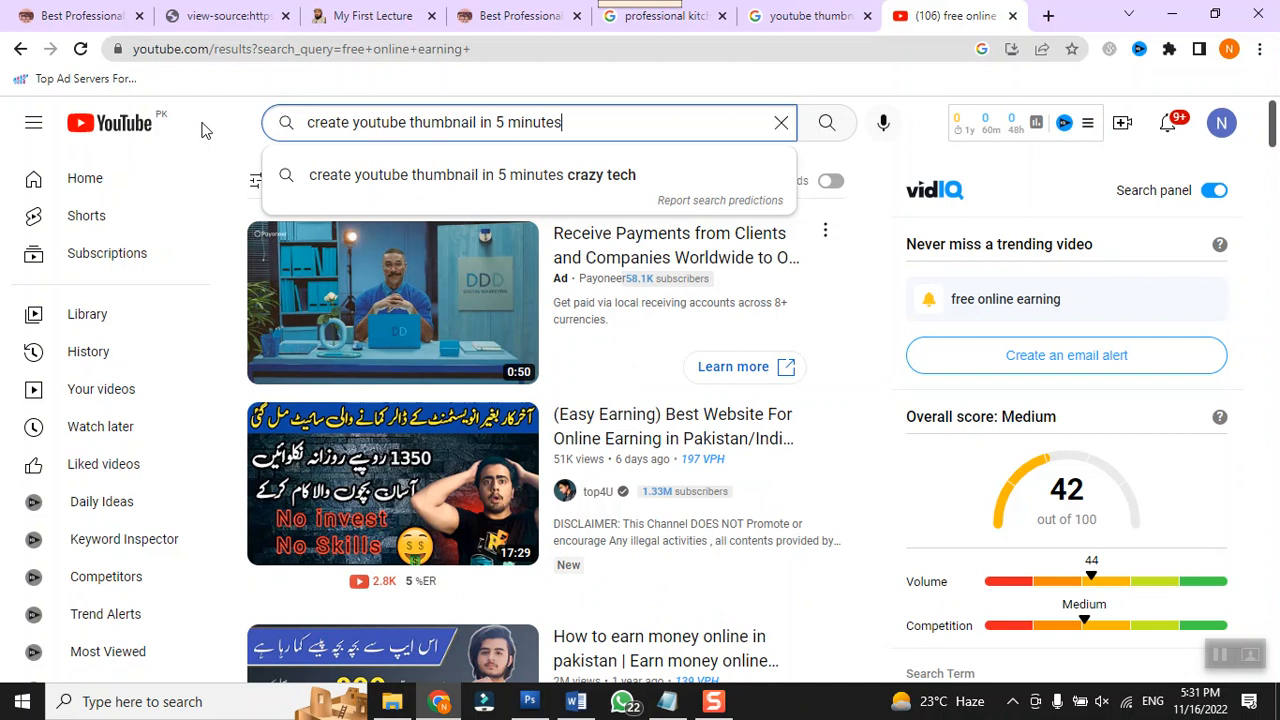
click(203, 130)
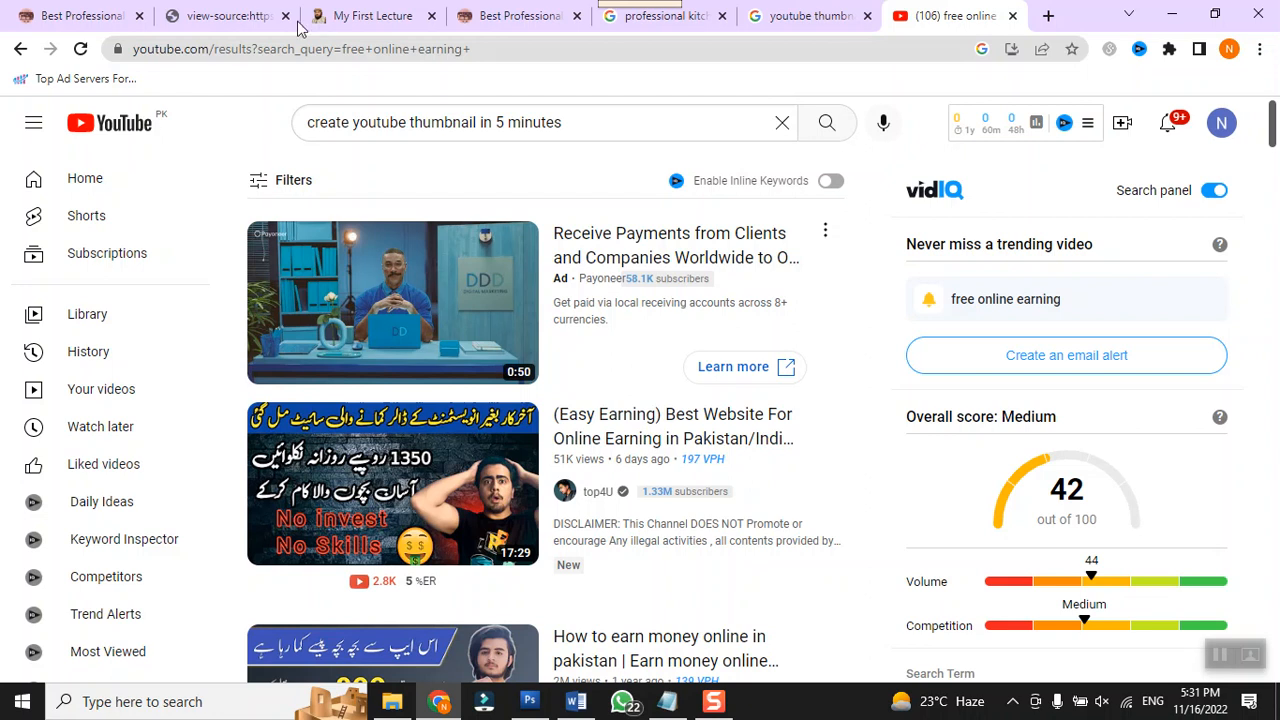
click(820, 128)
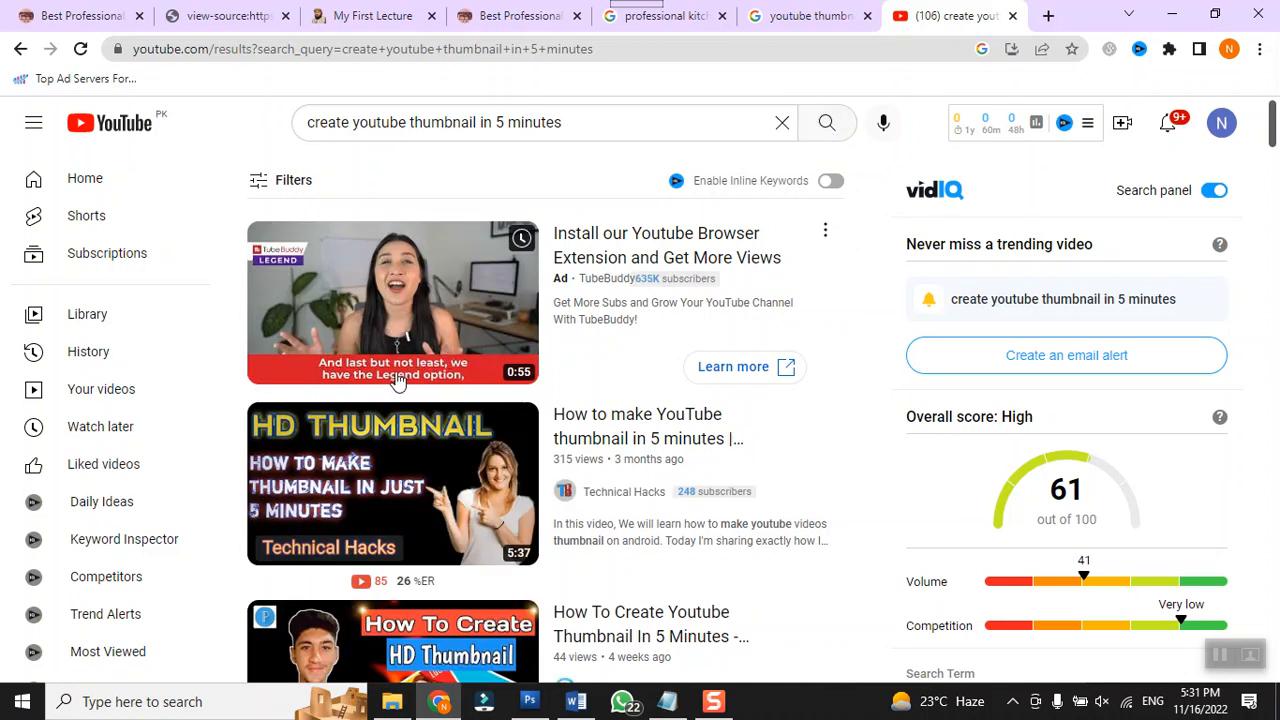
Step: Replace the YouTube search with "onsite seo in urdu" and run it
click(626, 128)
key(ctrl+a)
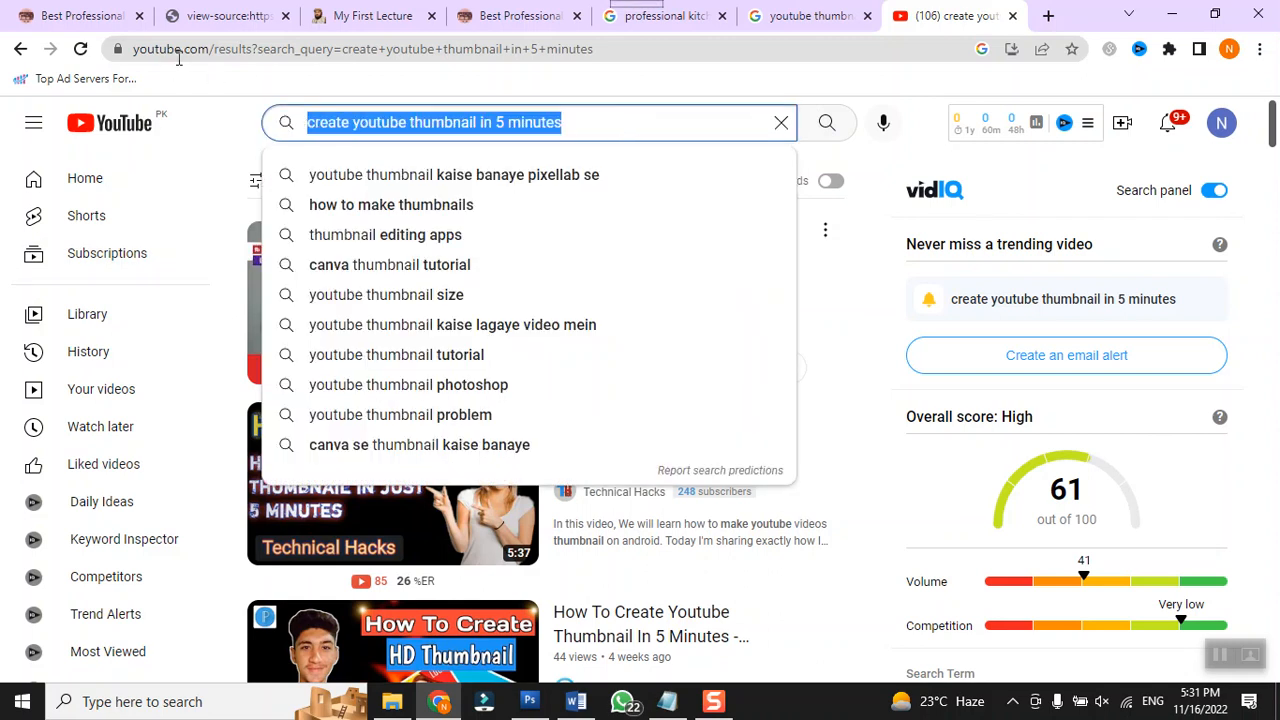
text(onsite s)
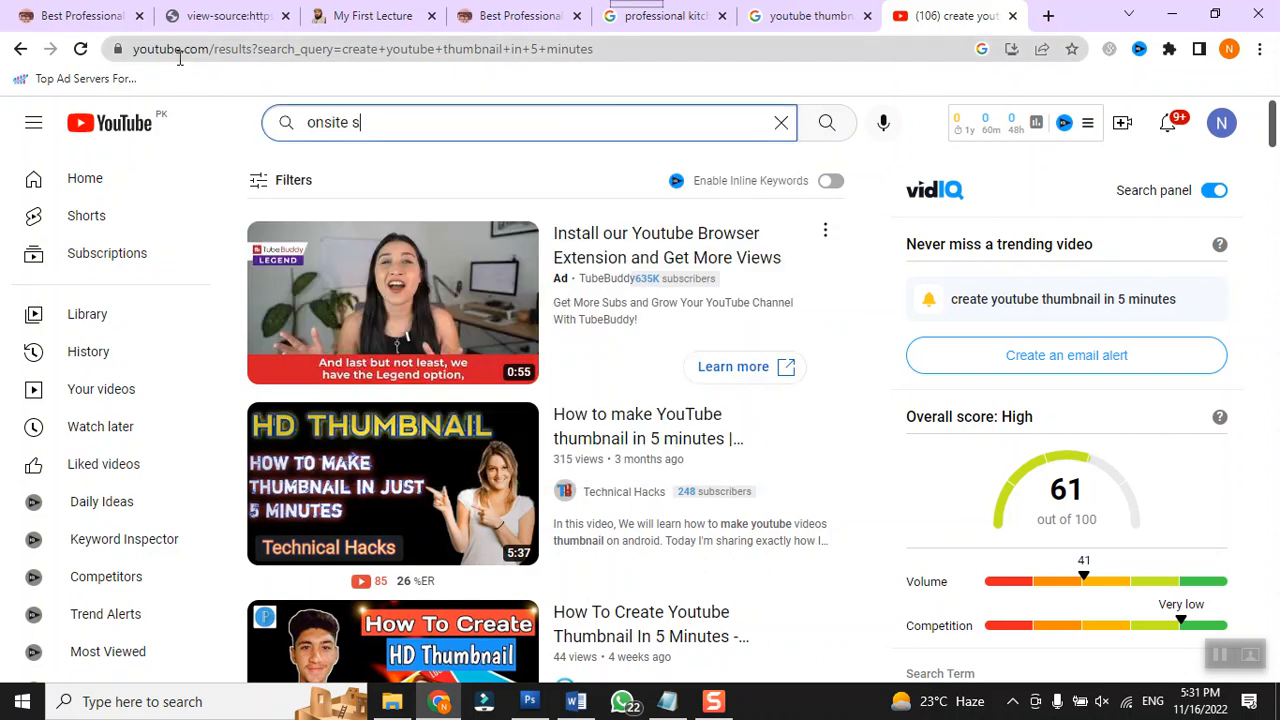
text(eo in urdu)
key(Return)
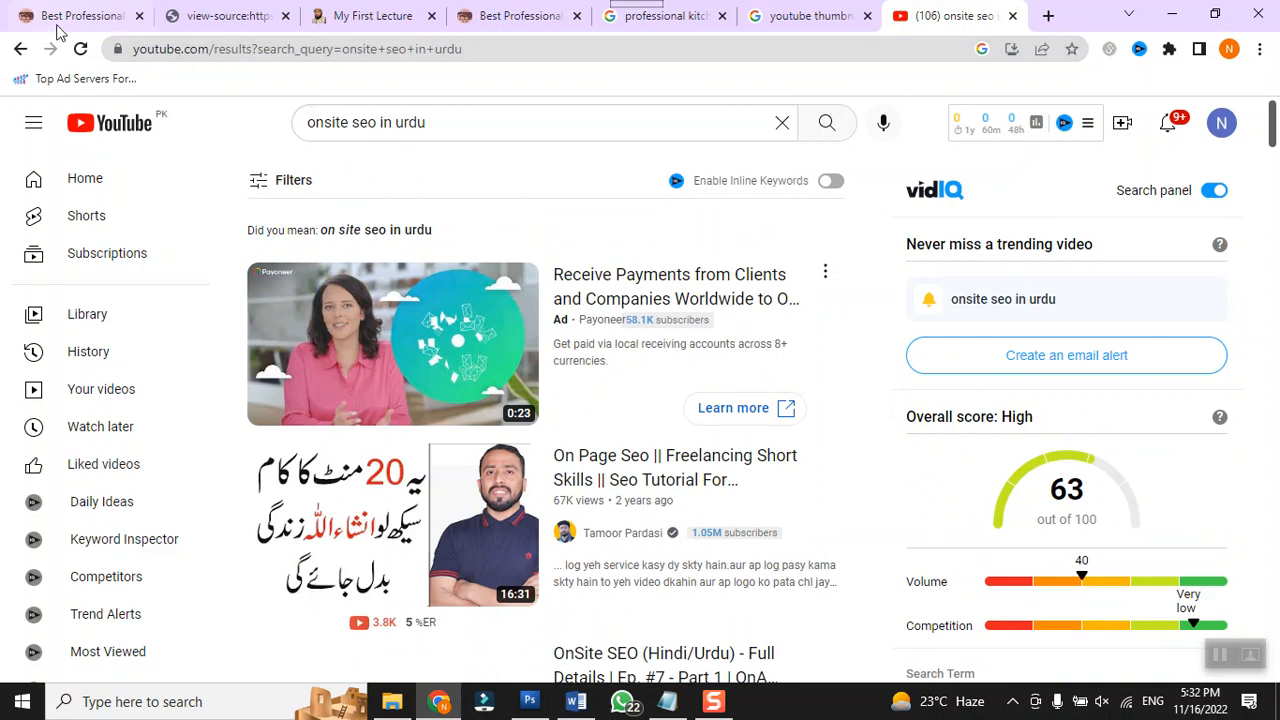
Step: Search YouTube for "Technical seo in urdu" in place of the previous query
click(465, 124)
key(ctrl+a)
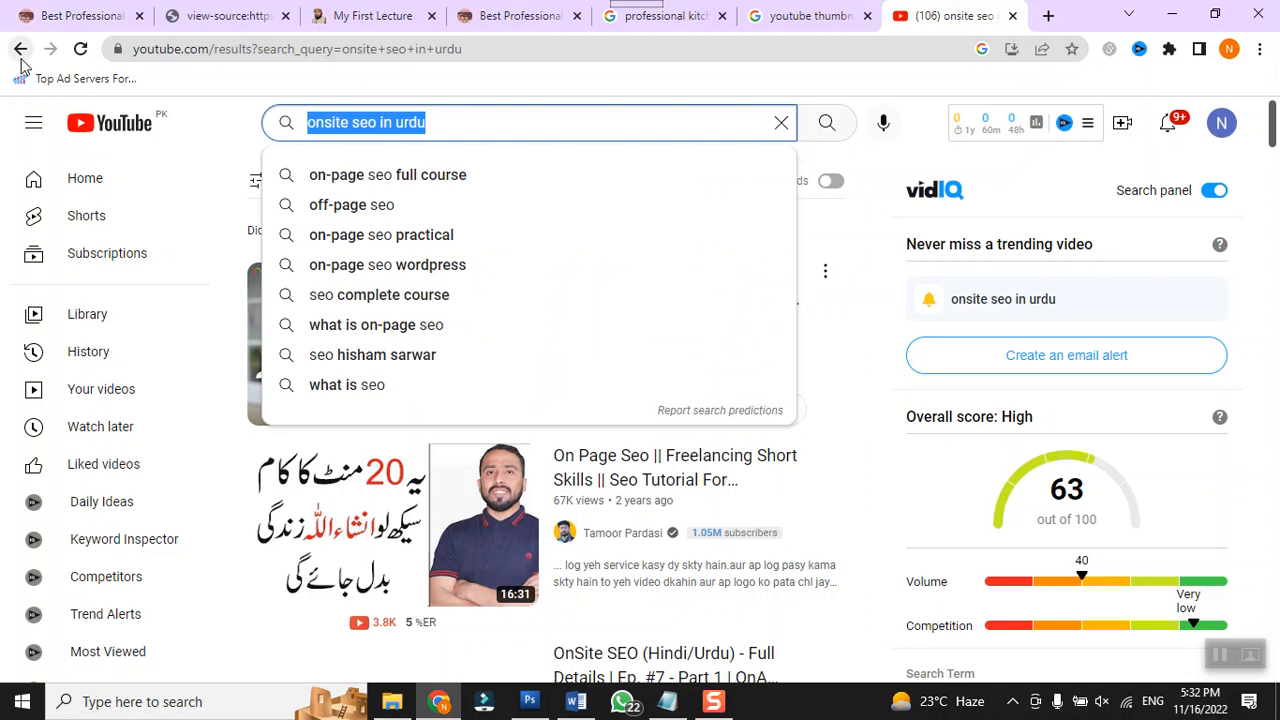
text(Techni)
text(cal)
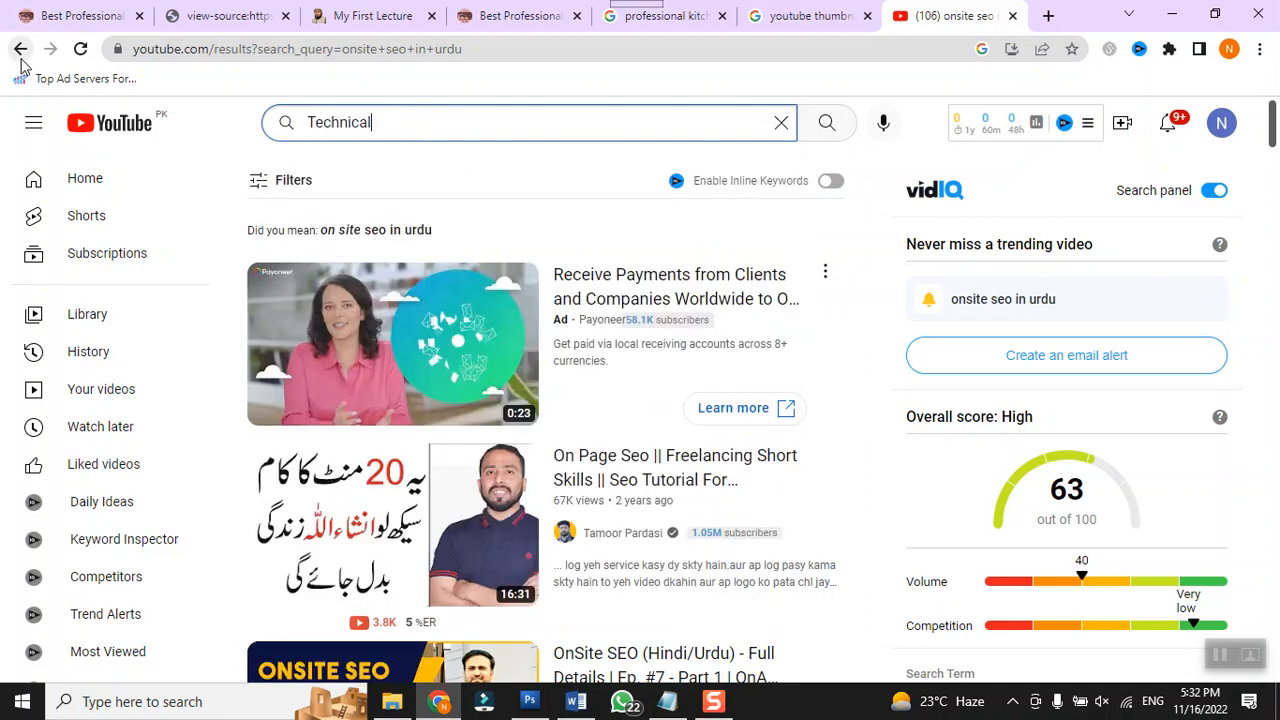
text( seo in urdu)
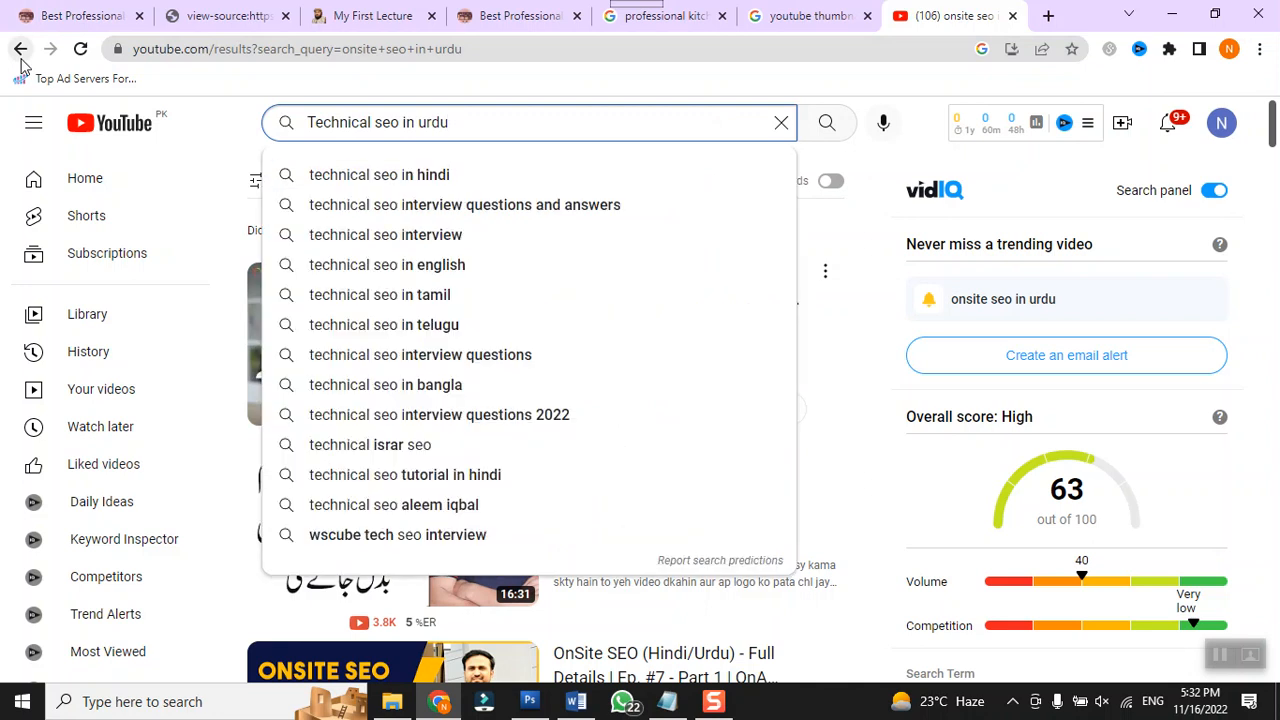
key(Return)
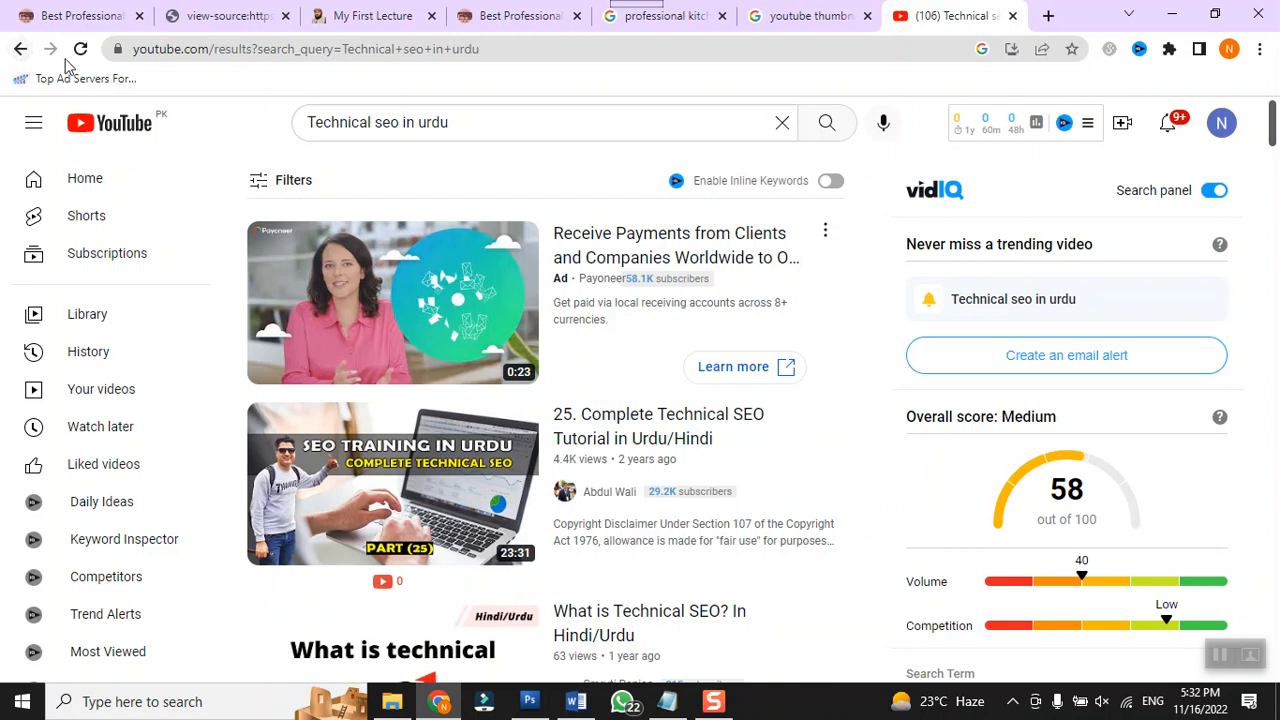
Step: Replace the YouTube search with "fiver gig image ideas in hindi" and run it
click(526, 117)
key(ctrl+a)
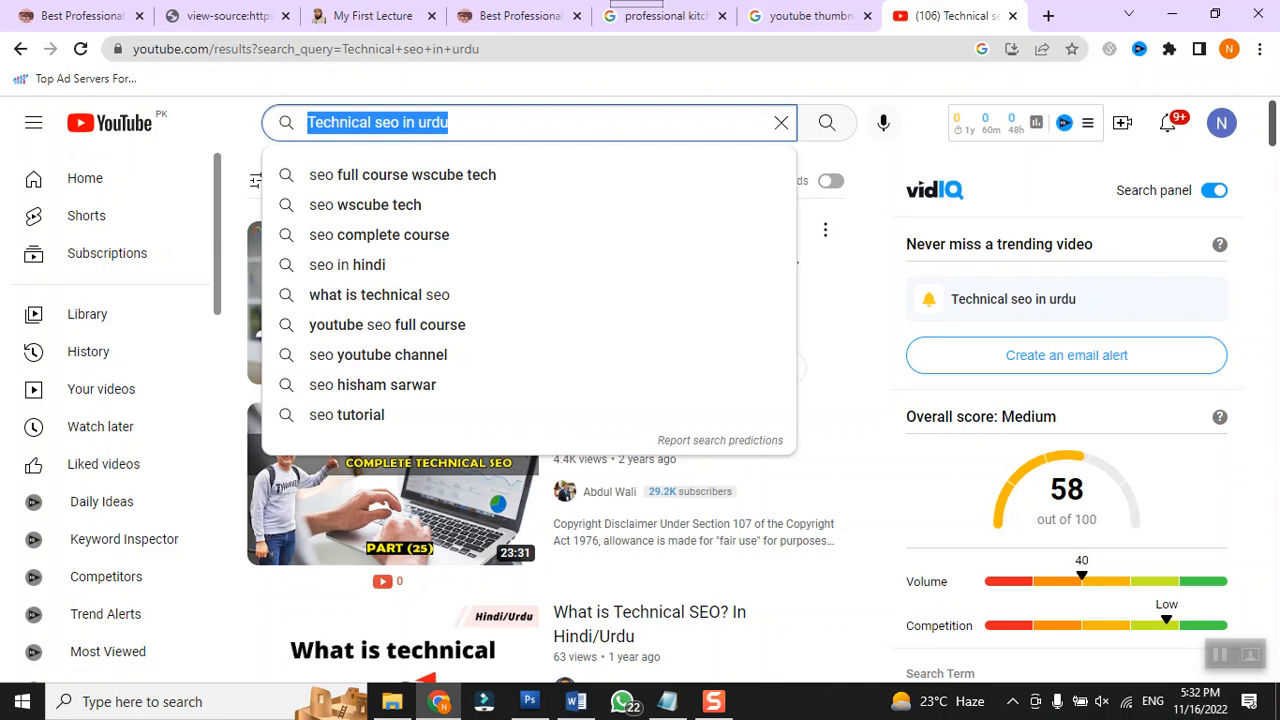
text(fiver)
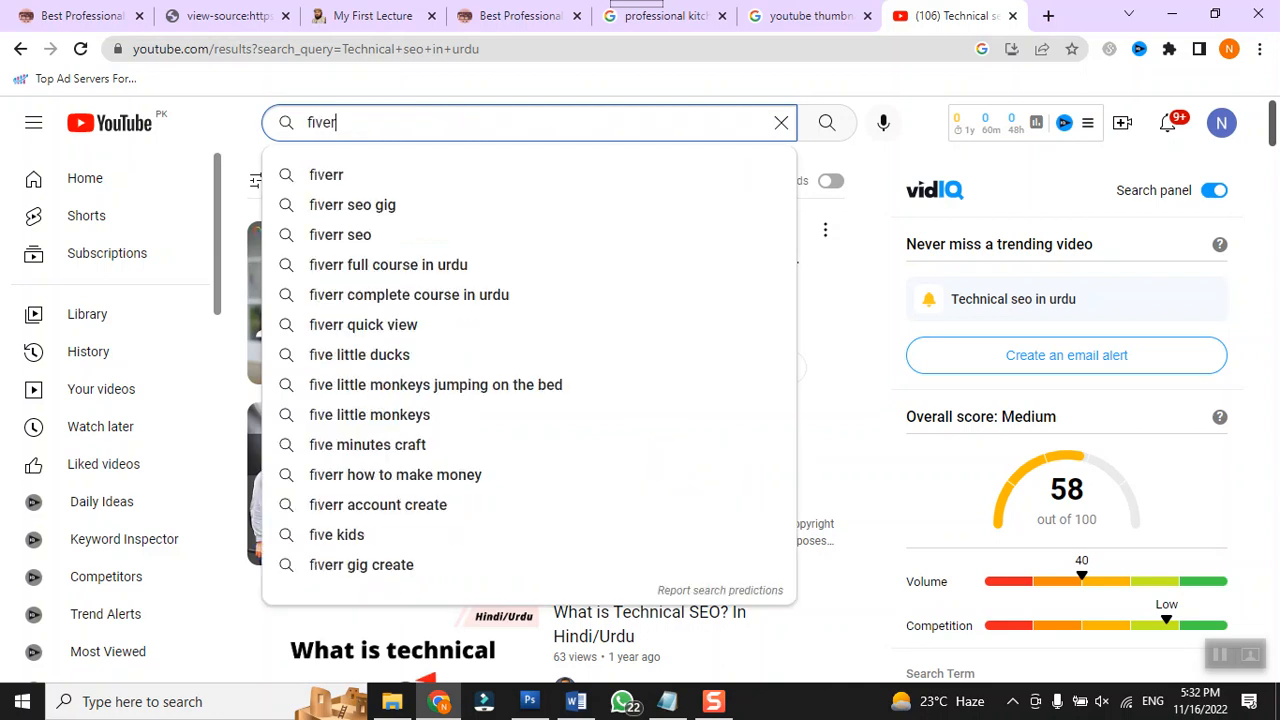
text( gig i)
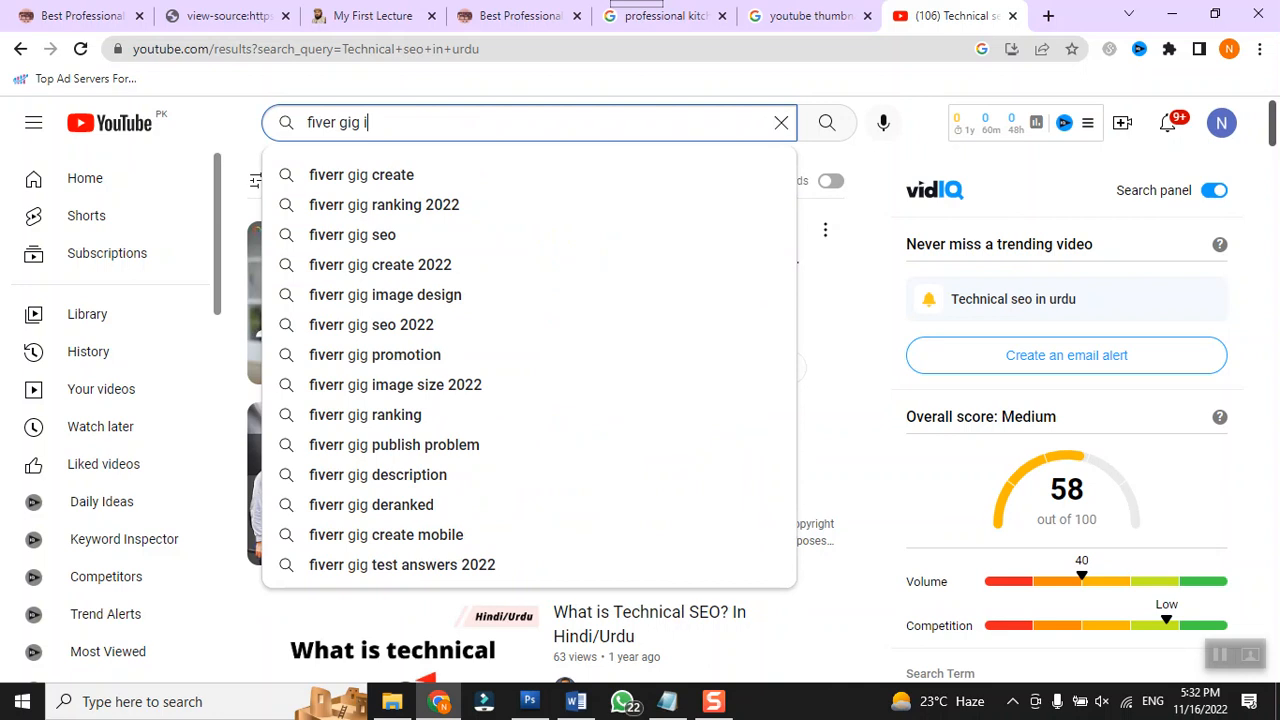
text(mage ideas )
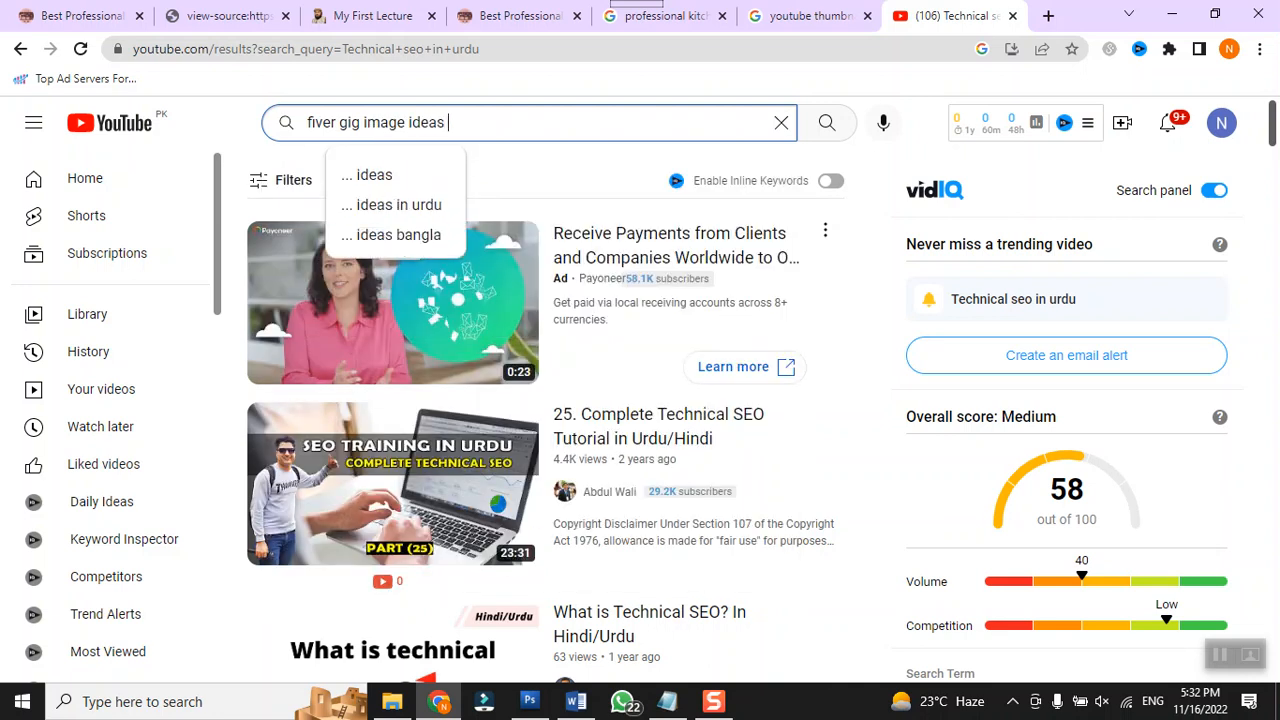
text(in hindi)
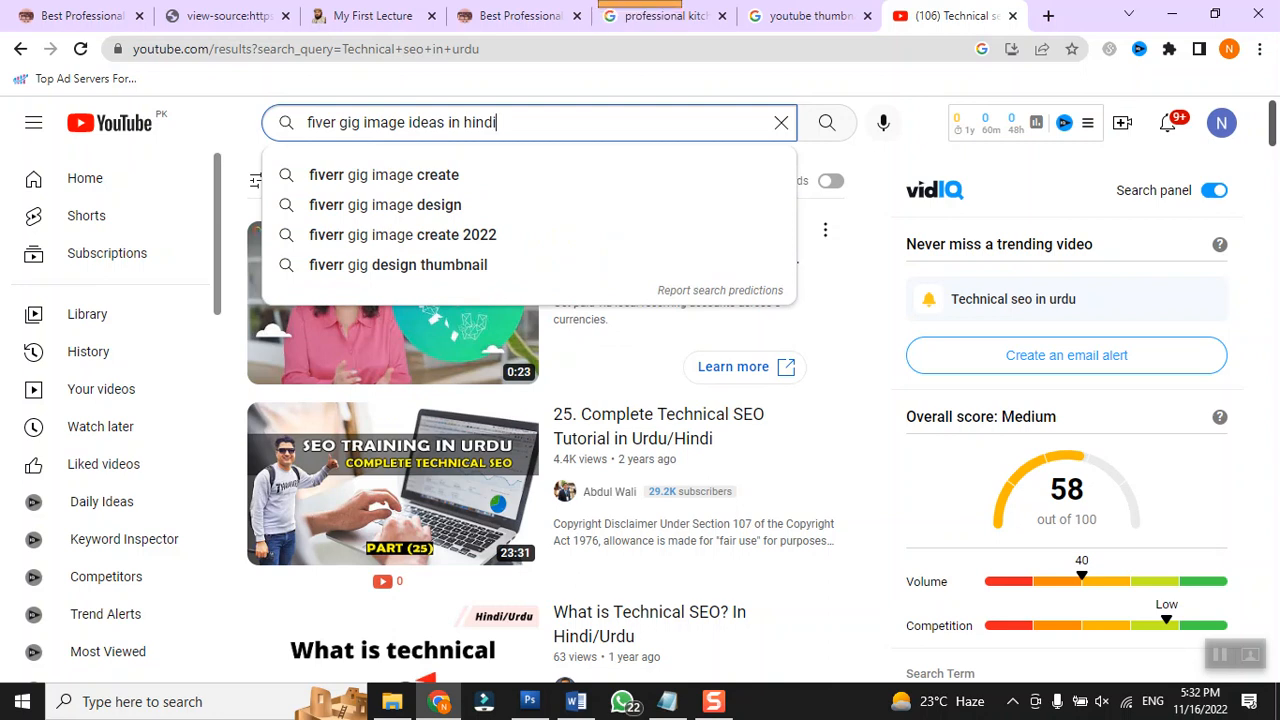
key(Return)
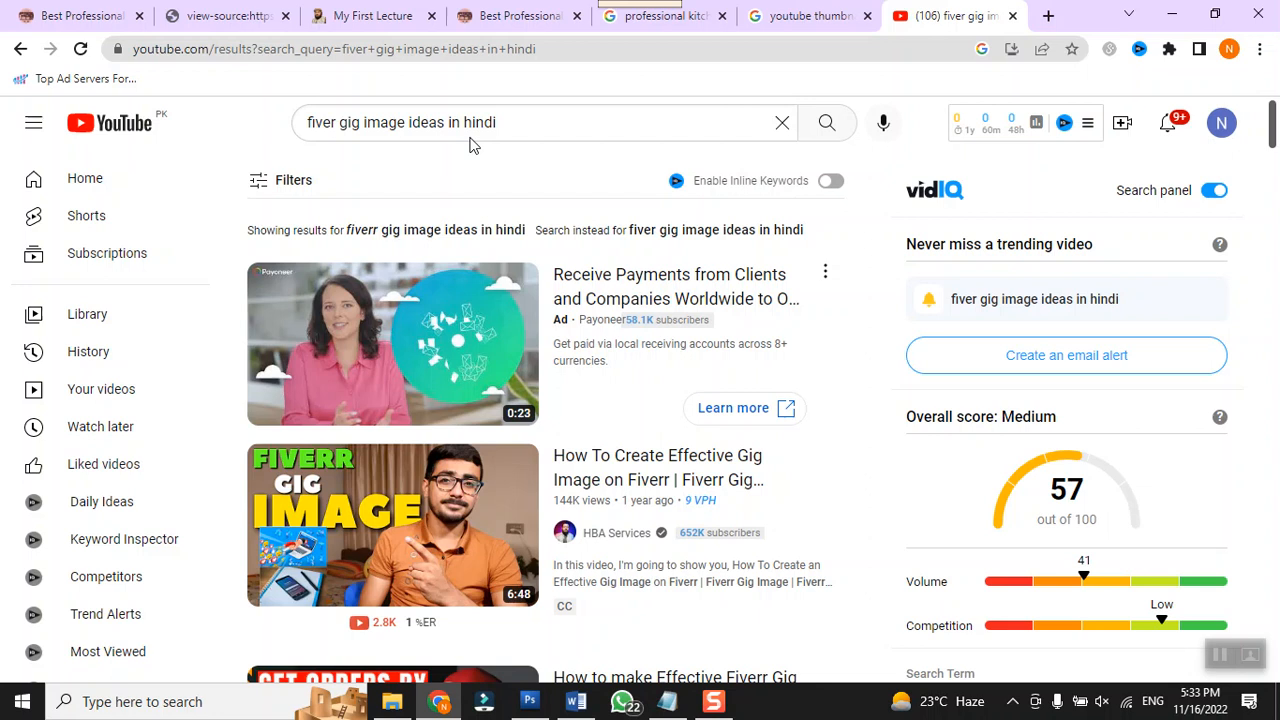
Step: Look through the search results and open the HBA Services video on creating an effective Fiverr gig image
scroll(500, 100, down, 4)
scroll(491, 157, up, 4)
scroll(604, 367, down, 1)
click(631, 390)
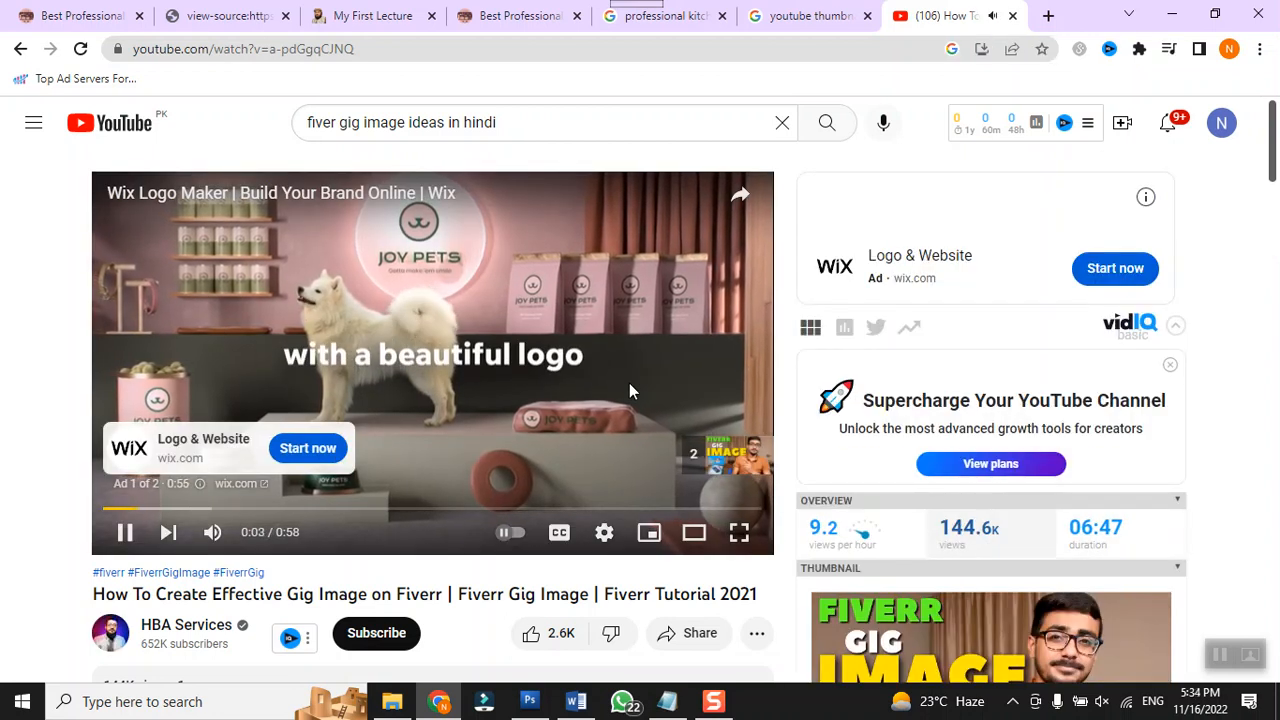
Step: View the video's thumbnail at full size in a separate tab, and return to the video page
scroll(801, 418, down, 3)
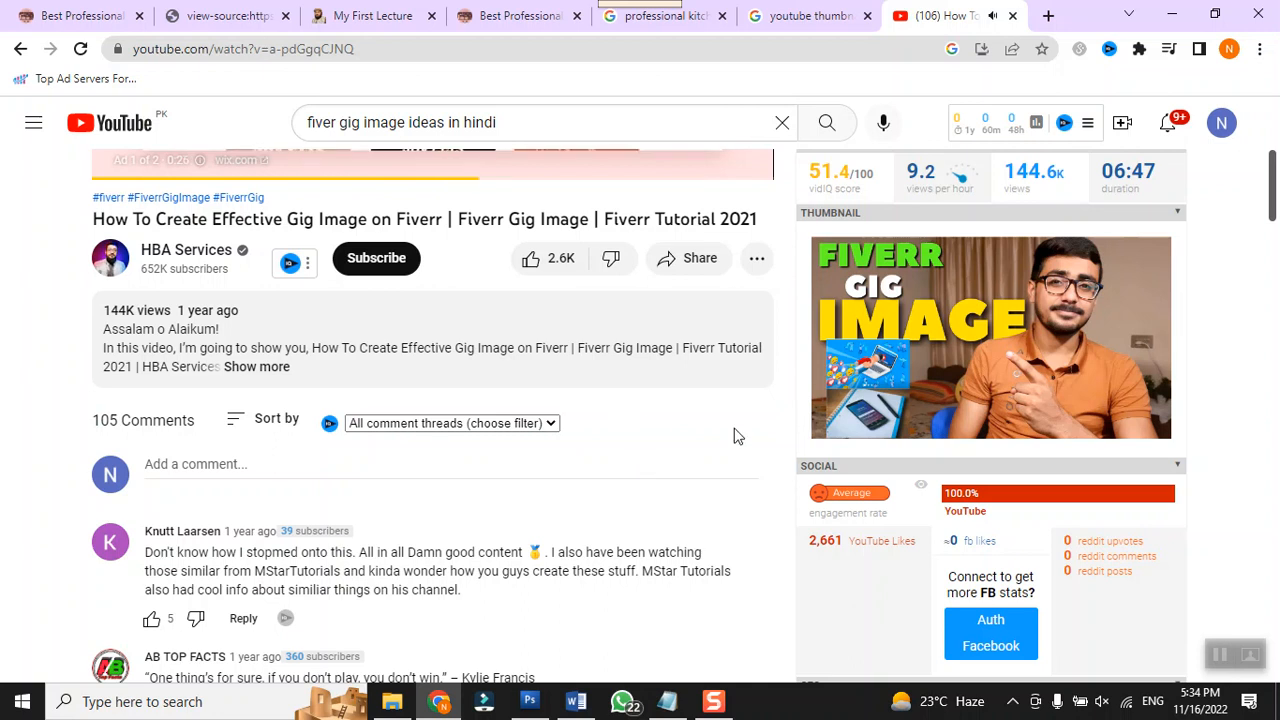
mouse_move(960, 355)
click(990, 331)
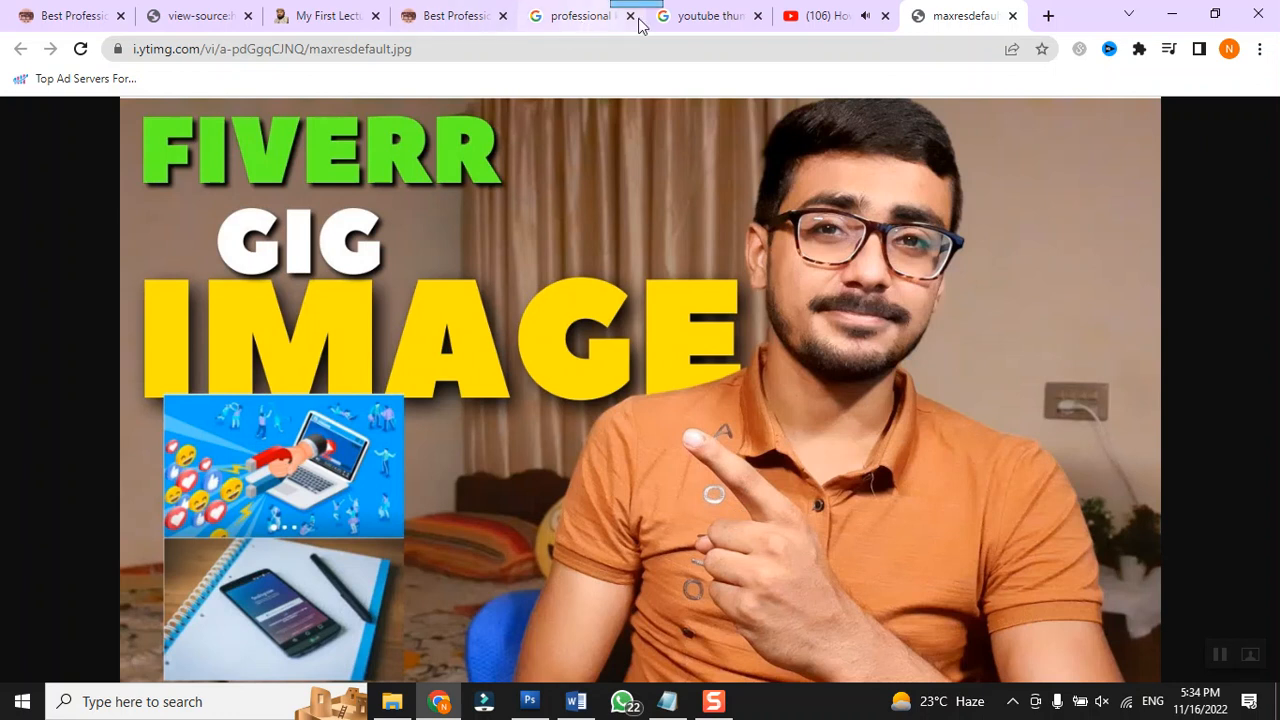
click(788, 22)
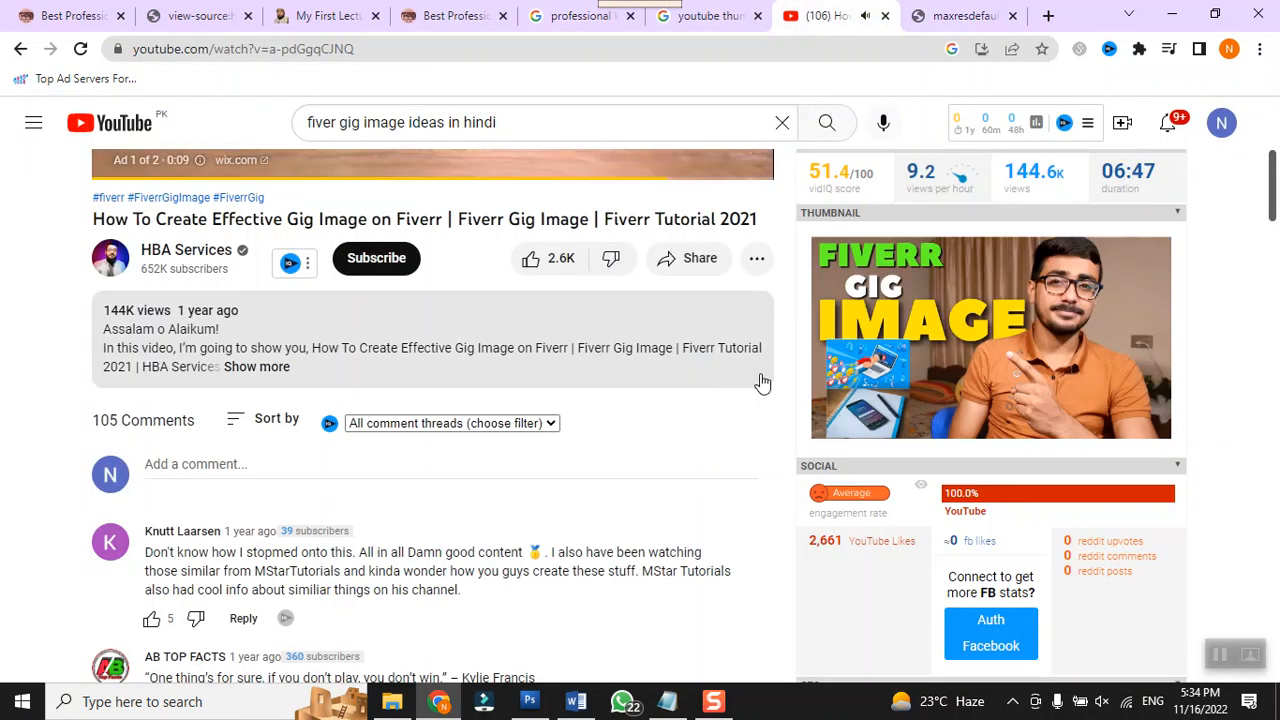
Step: Inspect the breakdown of the video's vidIQ SEO score
scroll(765, 381, down, 2)
scroll(768, 381, down, 1)
mouse_move(916, 423)
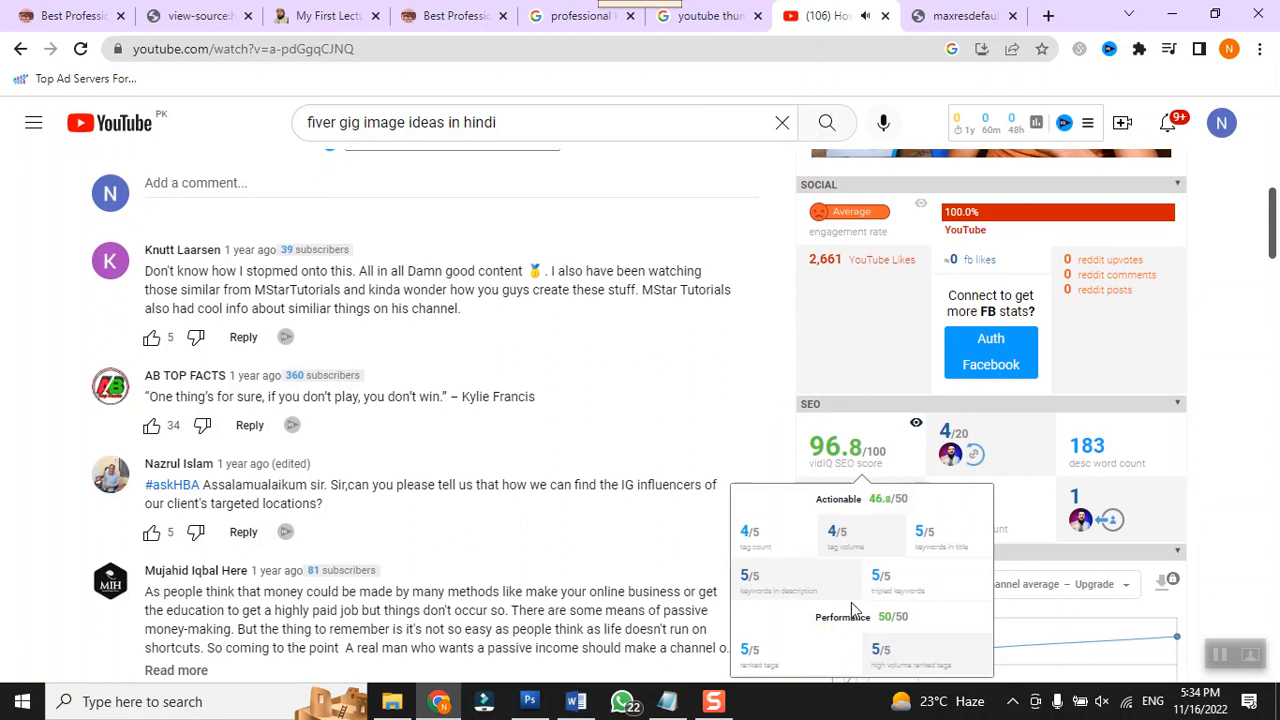
scroll(766, 631, up, 3)
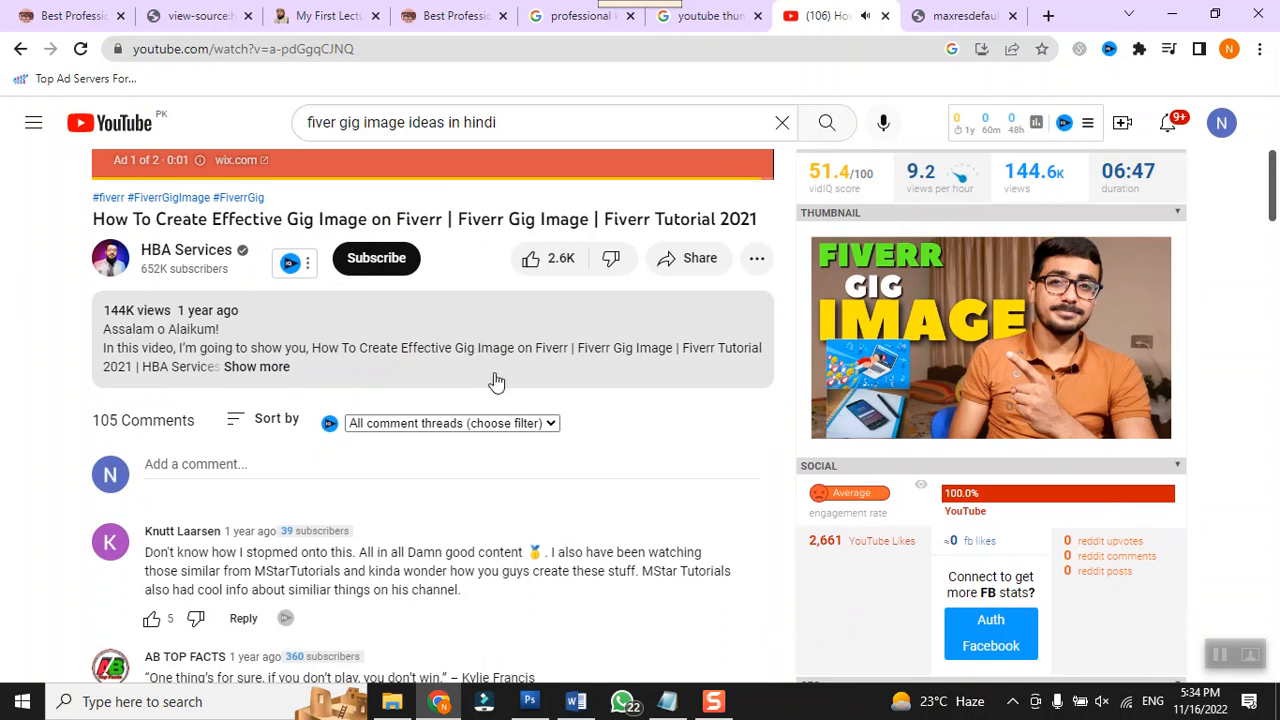
Step: Review the video's vidIQ channel statistics and tags, and copy all of its video tags
scroll(526, 383, down, 5)
scroll(963, 365, down, 6)
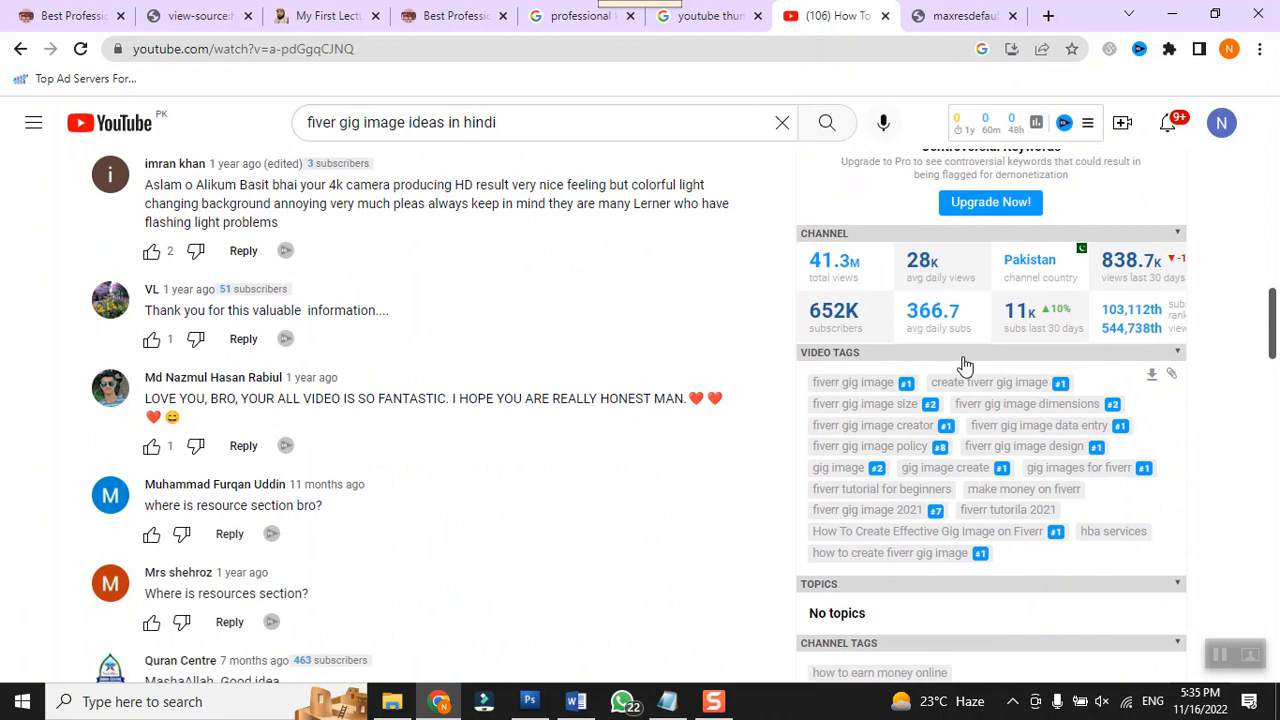
scroll(963, 365, down, 1)
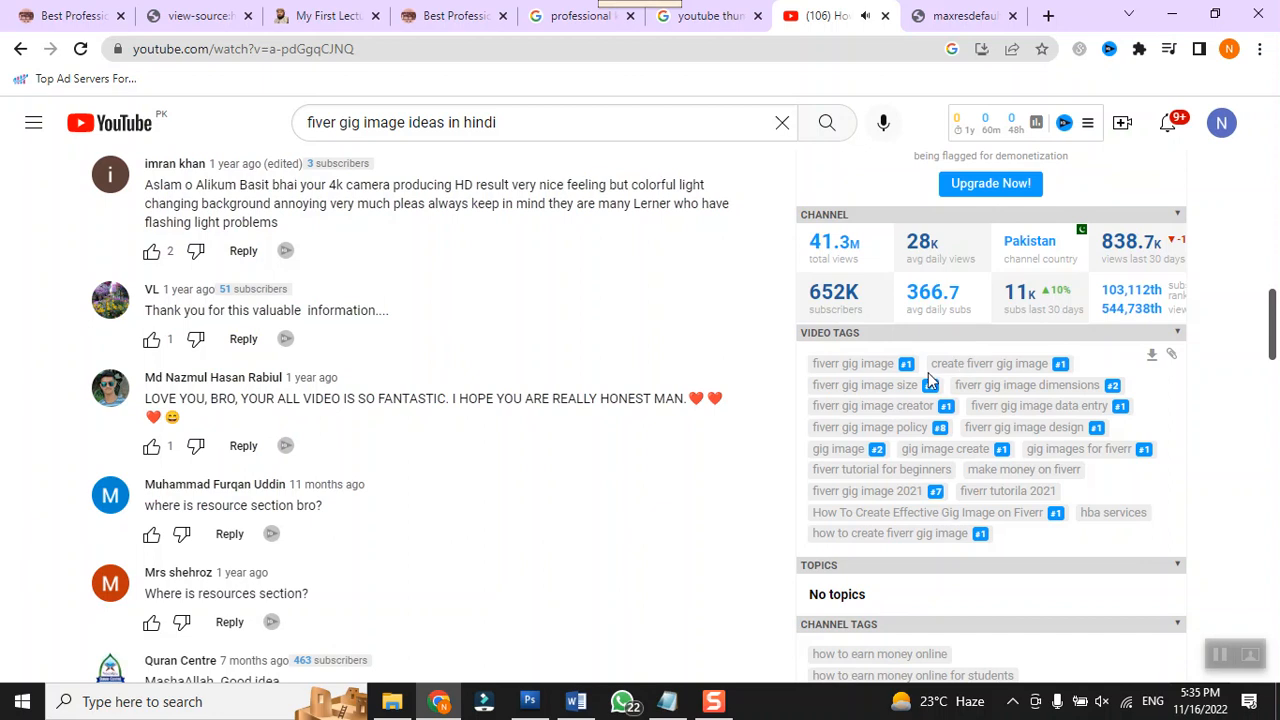
scroll(1023, 366, down, 3)
scroll(1023, 366, up, 1)
scroll(1023, 366, up, 2)
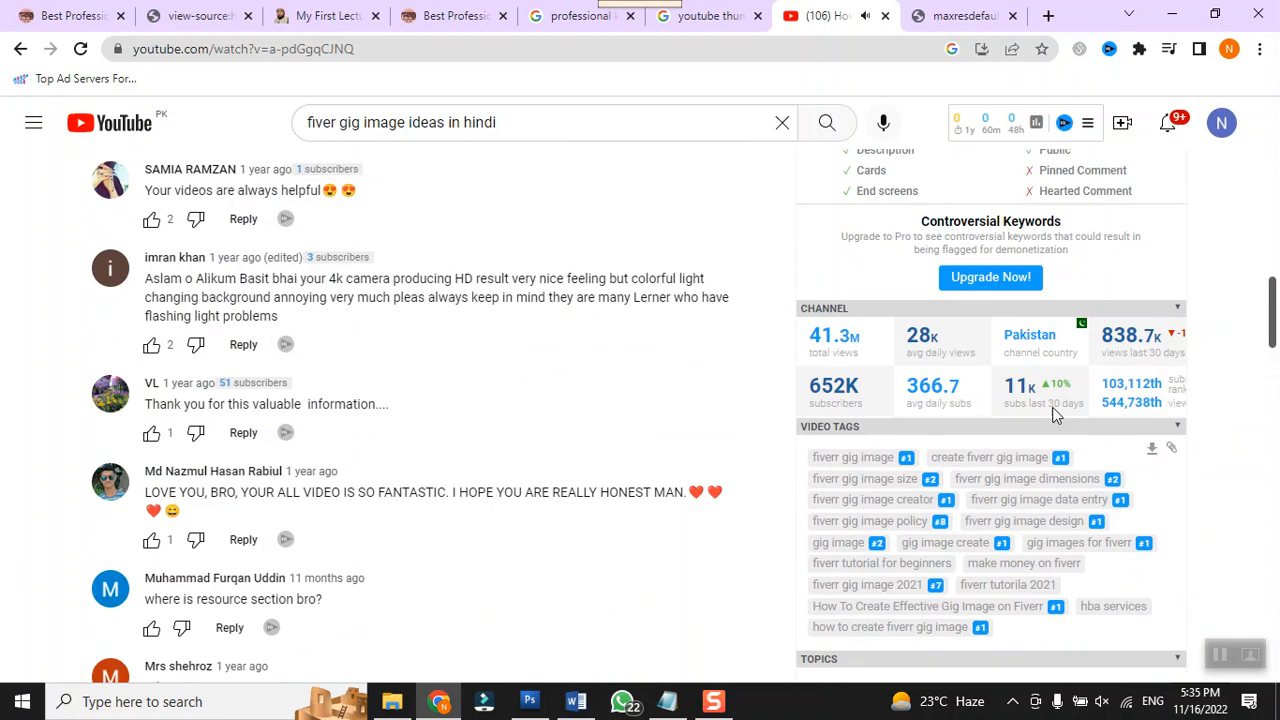
click(1177, 454)
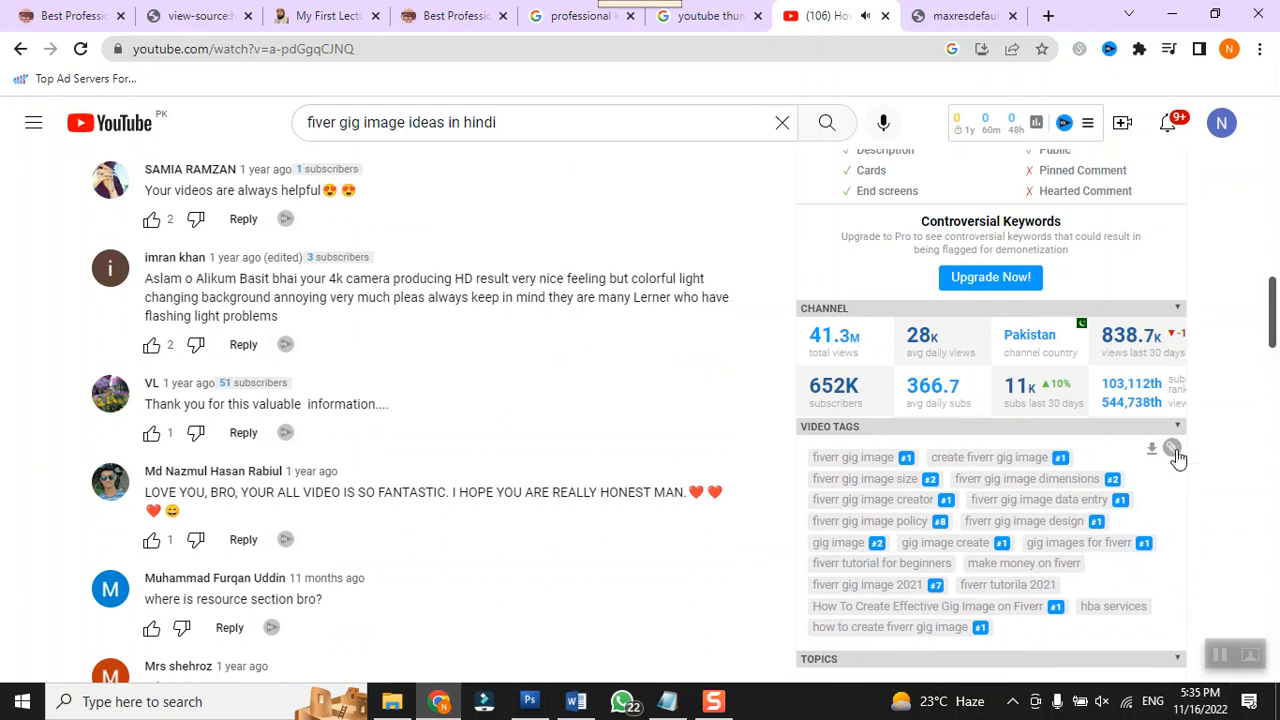